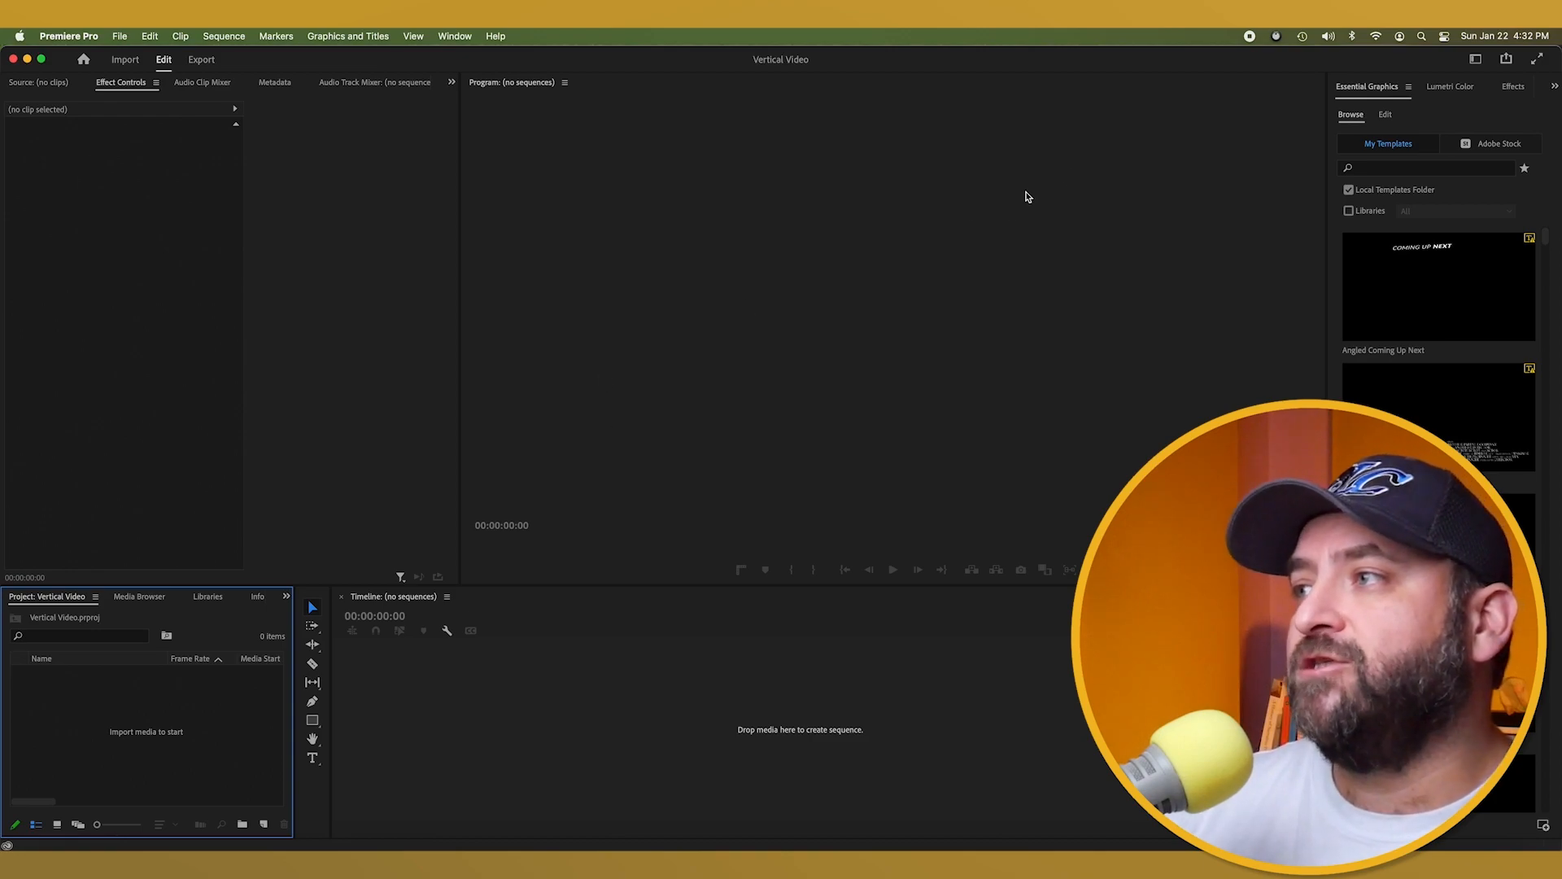
# Switch to the workspace layout for vertical video and create a project bin named Footage
pyautogui.click(1477, 60)
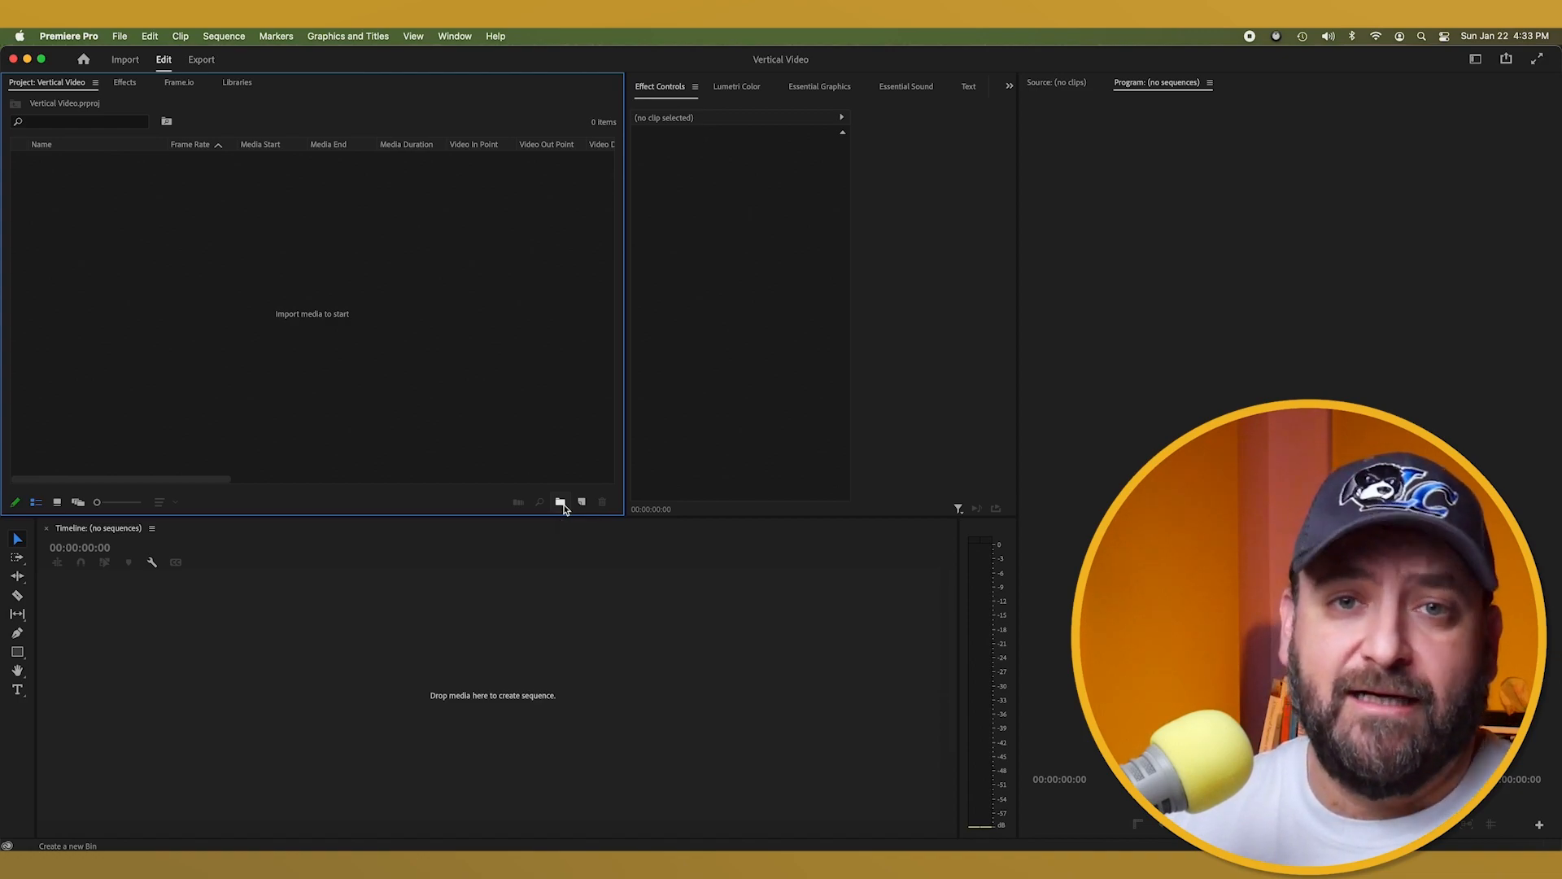
pyautogui.click(563, 505)
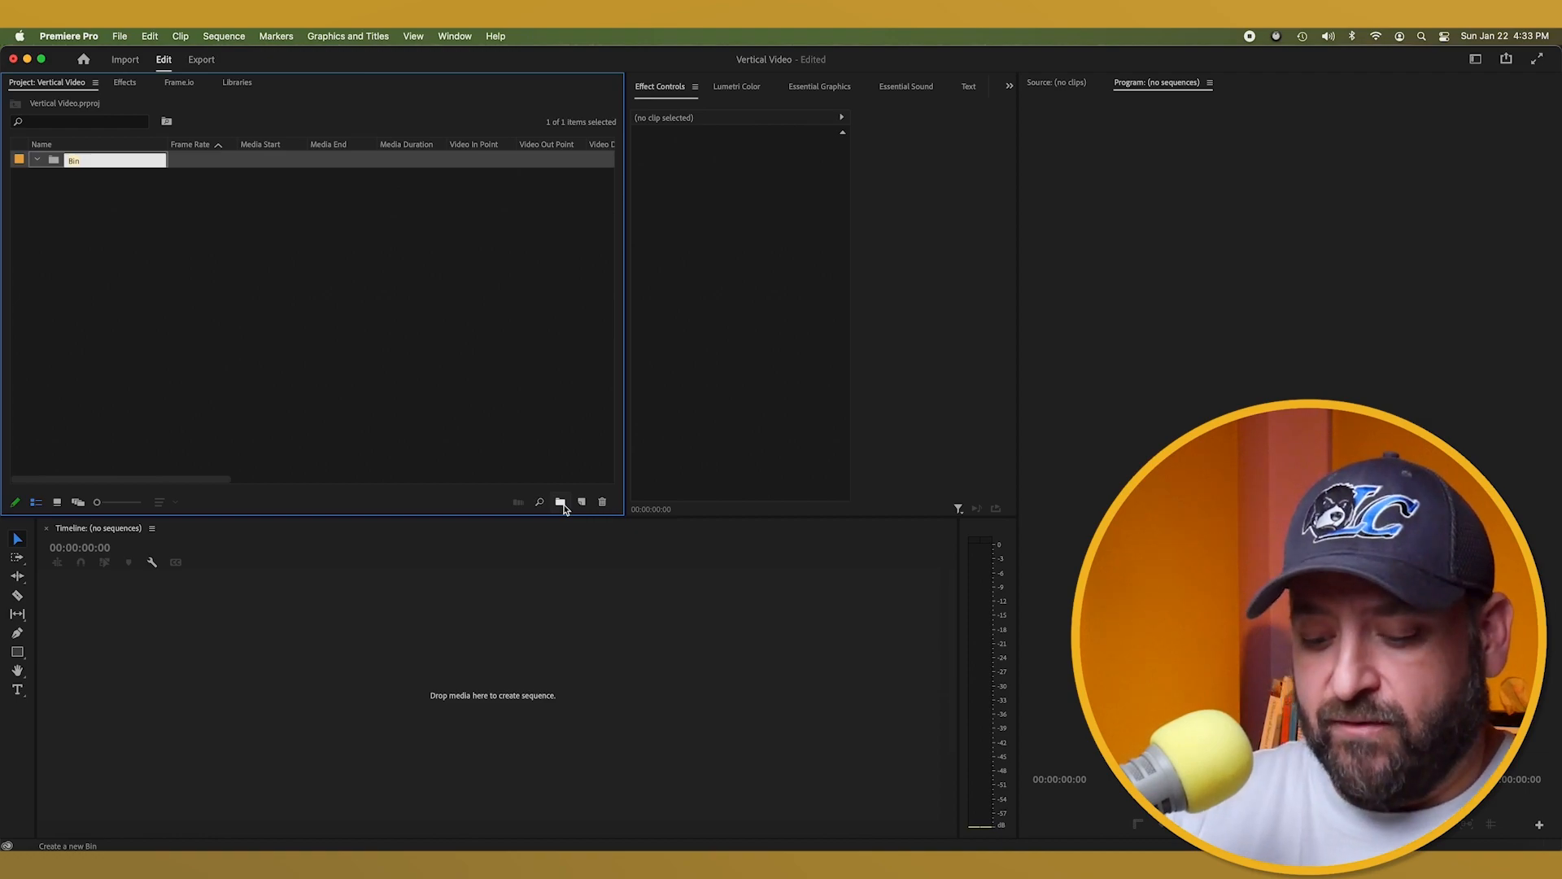
pyautogui.write('Footage')
pyautogui.press('Return')
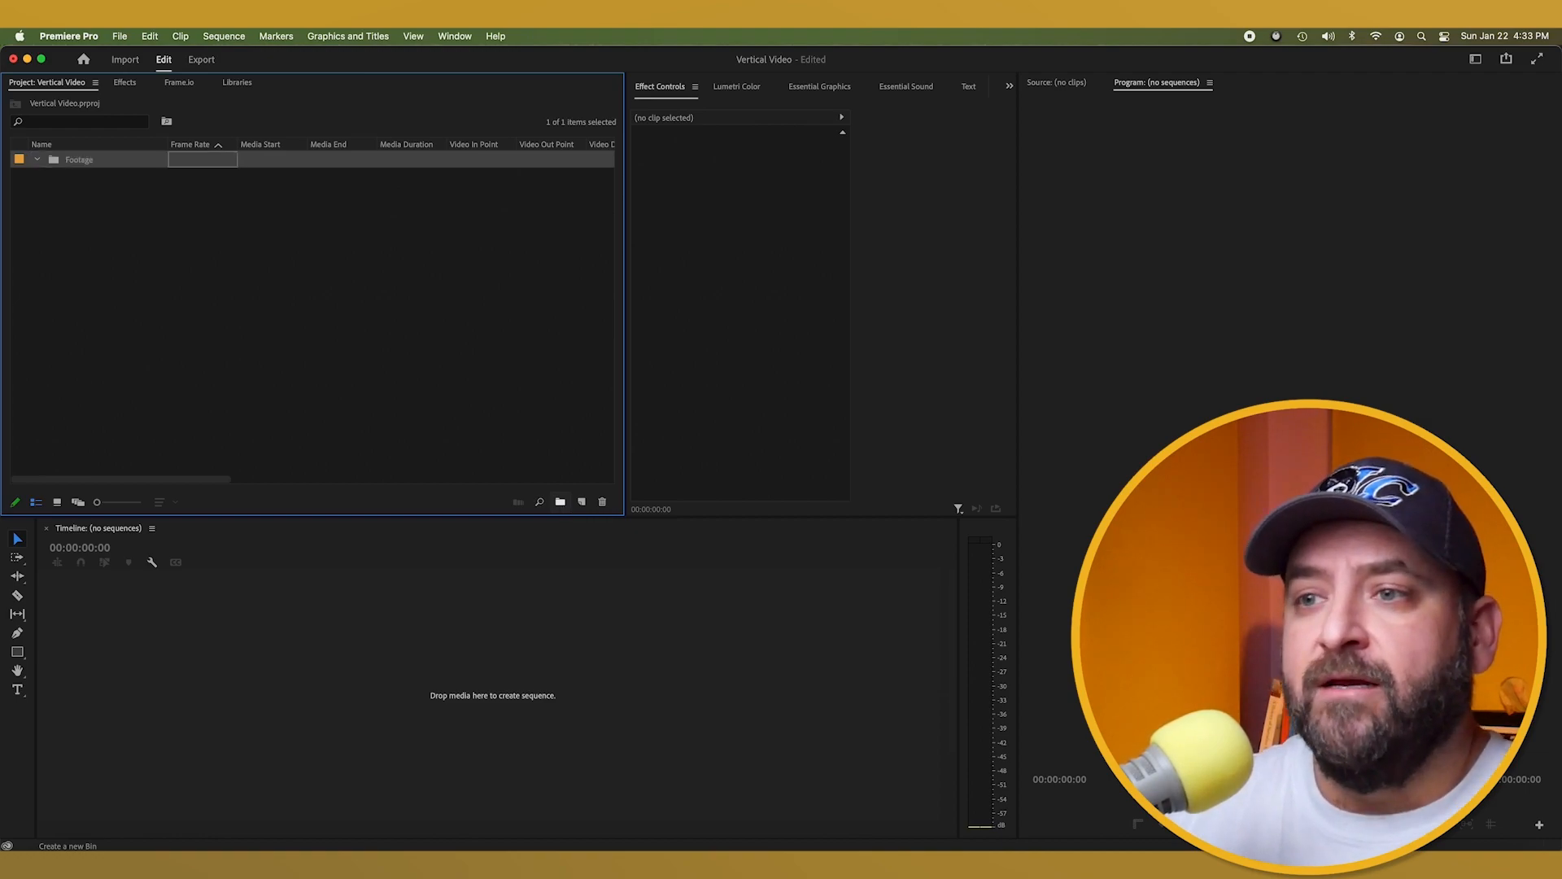
pyautogui.click(265, 300)
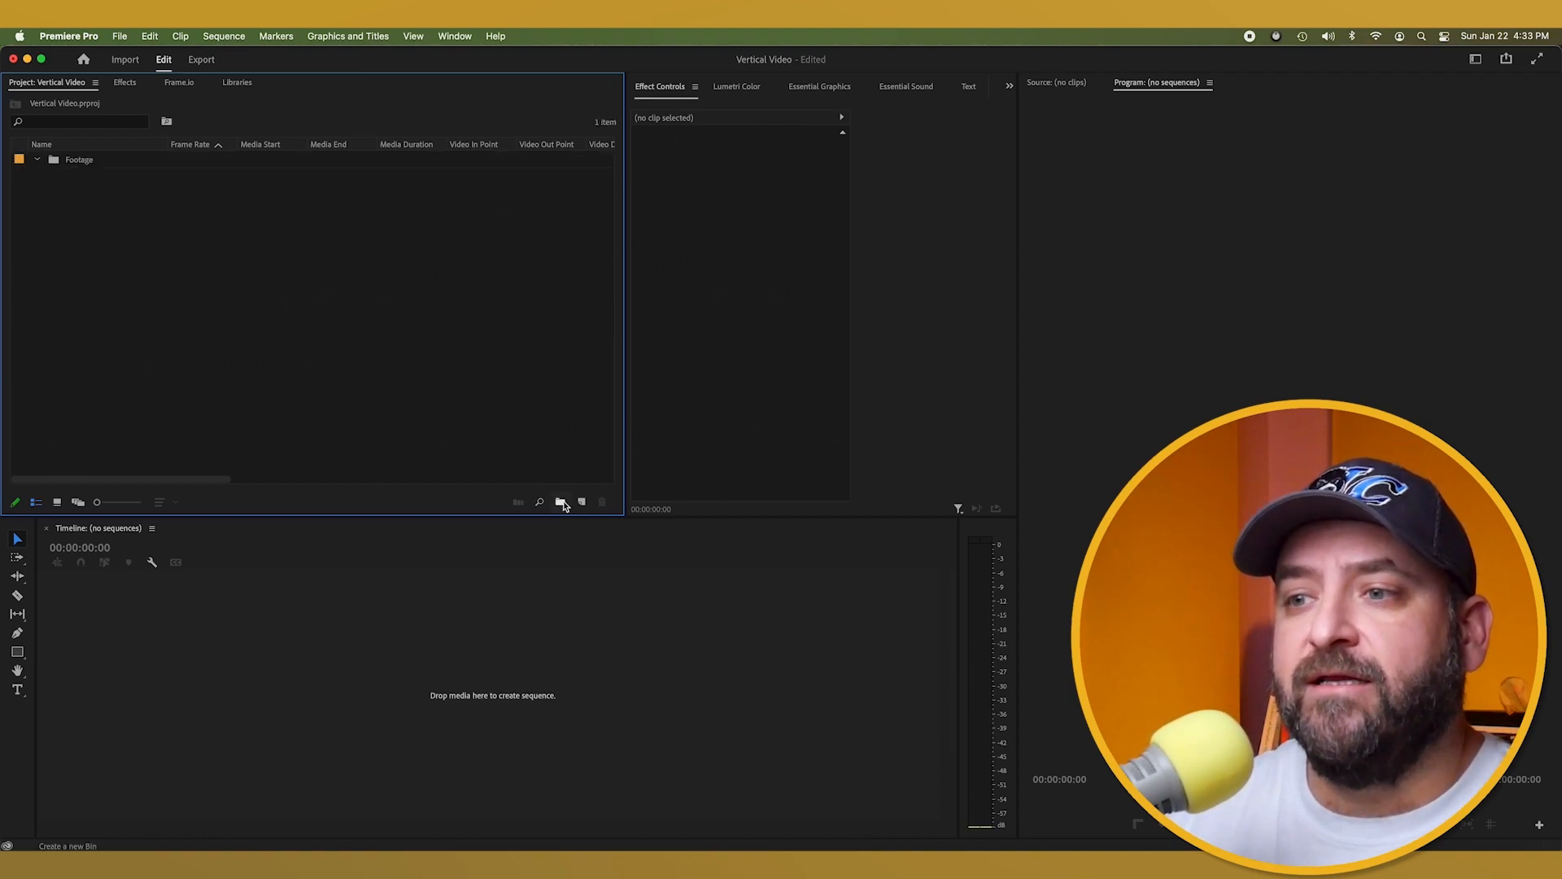
# Create two more top-level project bins named Music and GFX
pyautogui.click(562, 501)
pyautogui.write('Music')
pyautogui.press('Return')
pyautogui.click(452, 367)
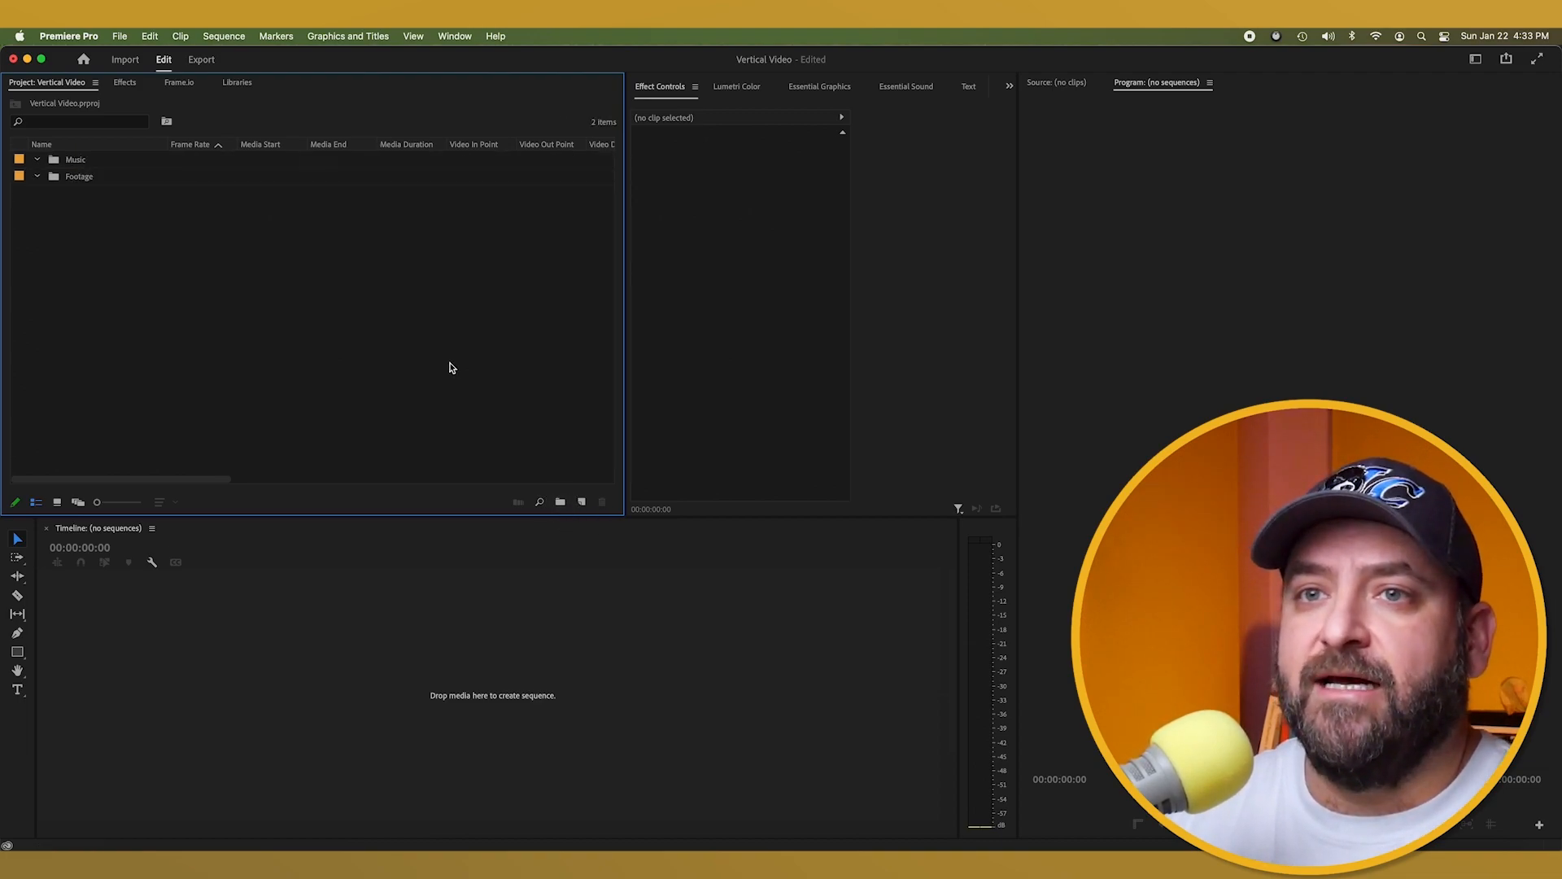
pyautogui.click(560, 501)
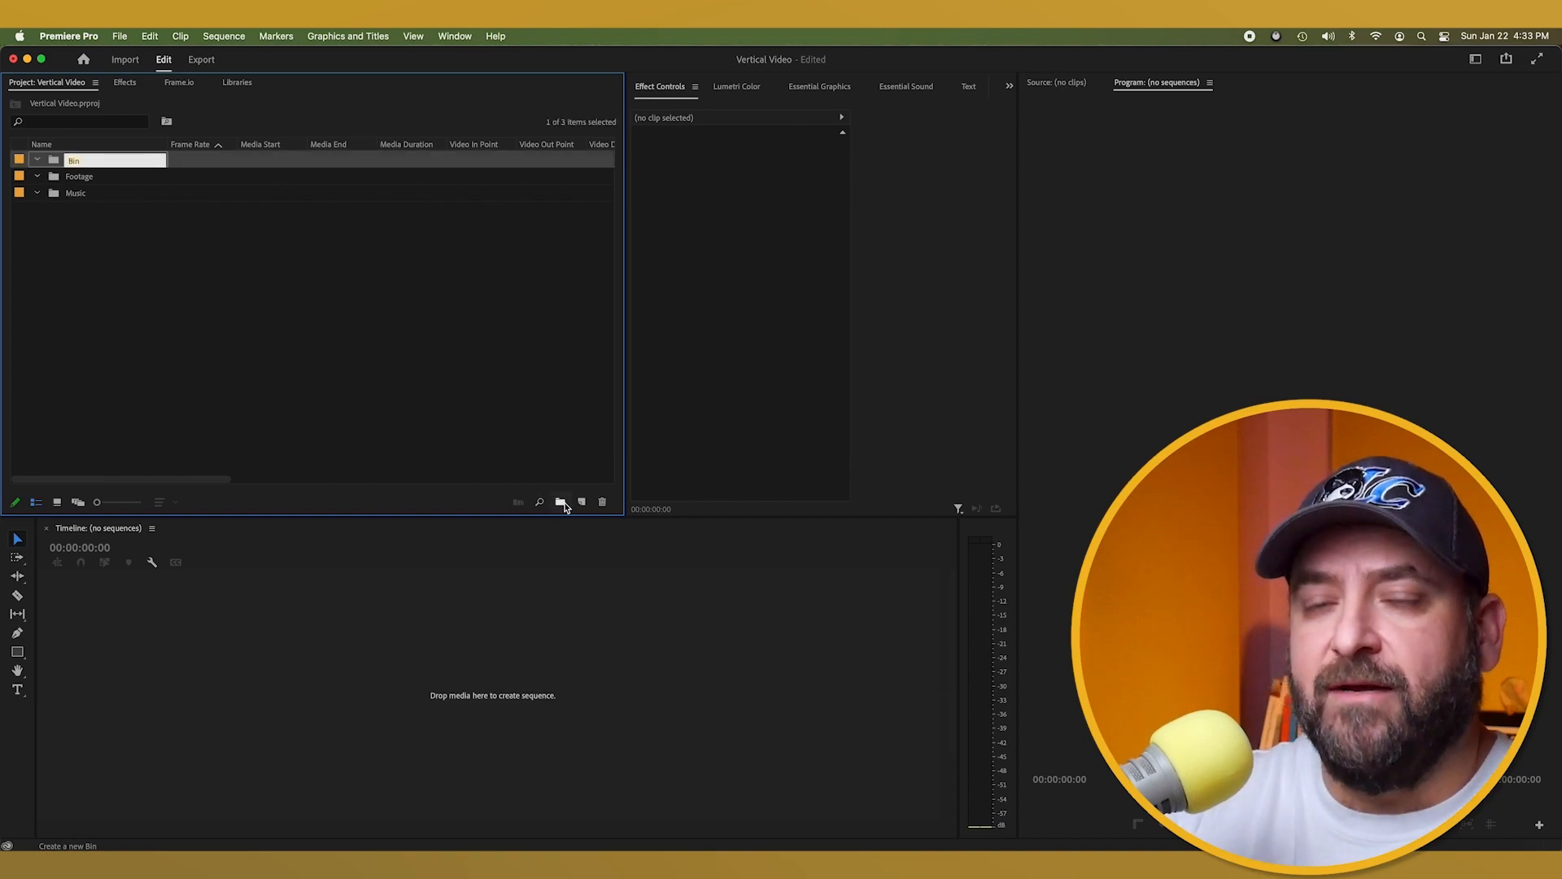
pyautogui.write('GFX')
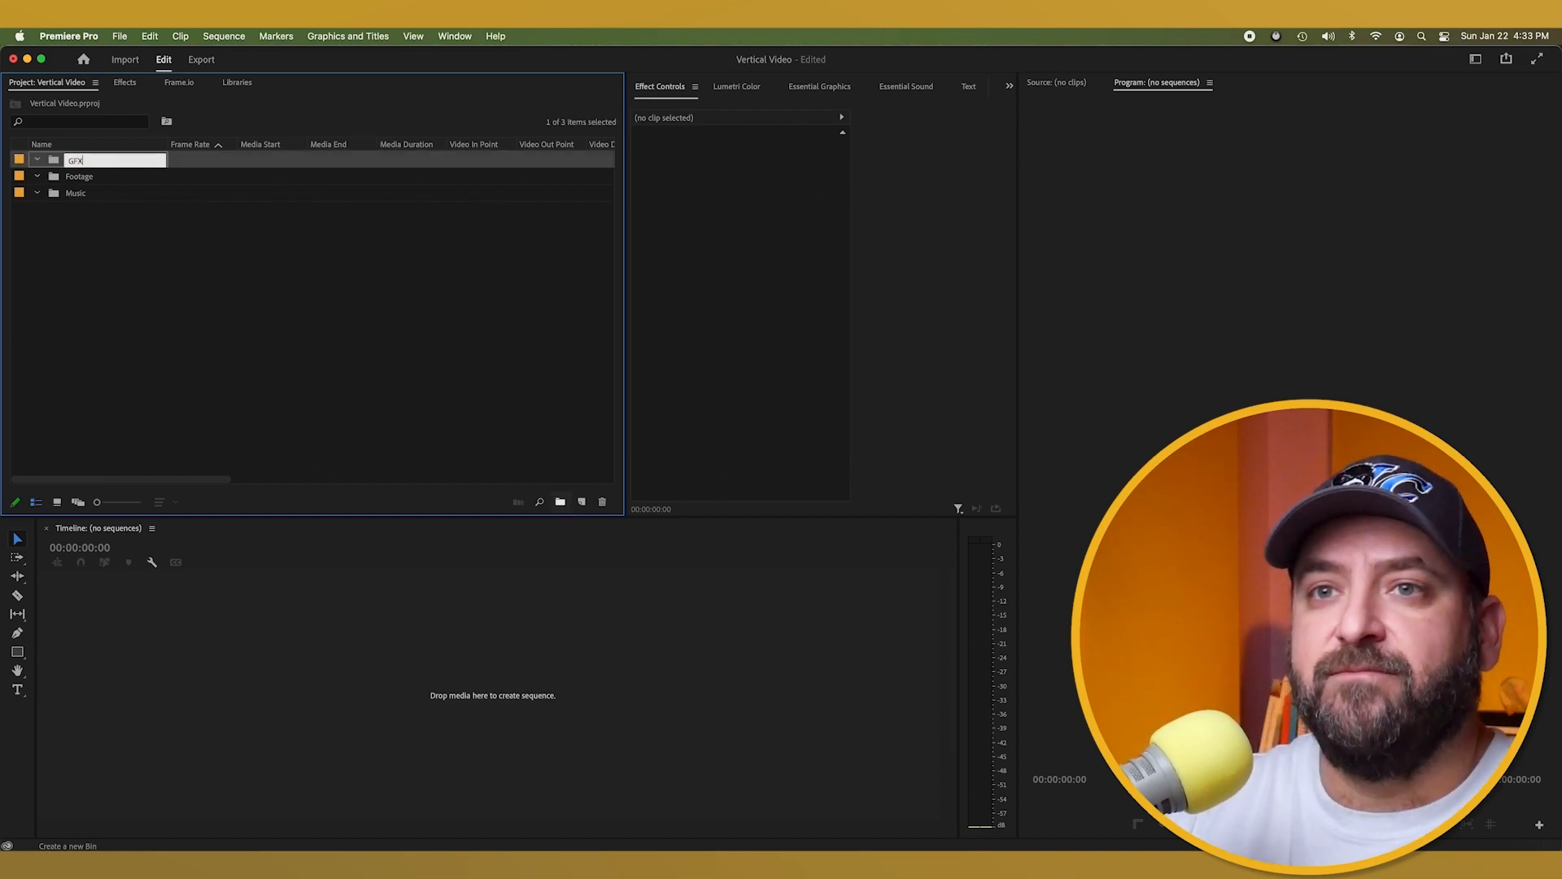
pyautogui.press('Tab')
pyautogui.click(228, 354)
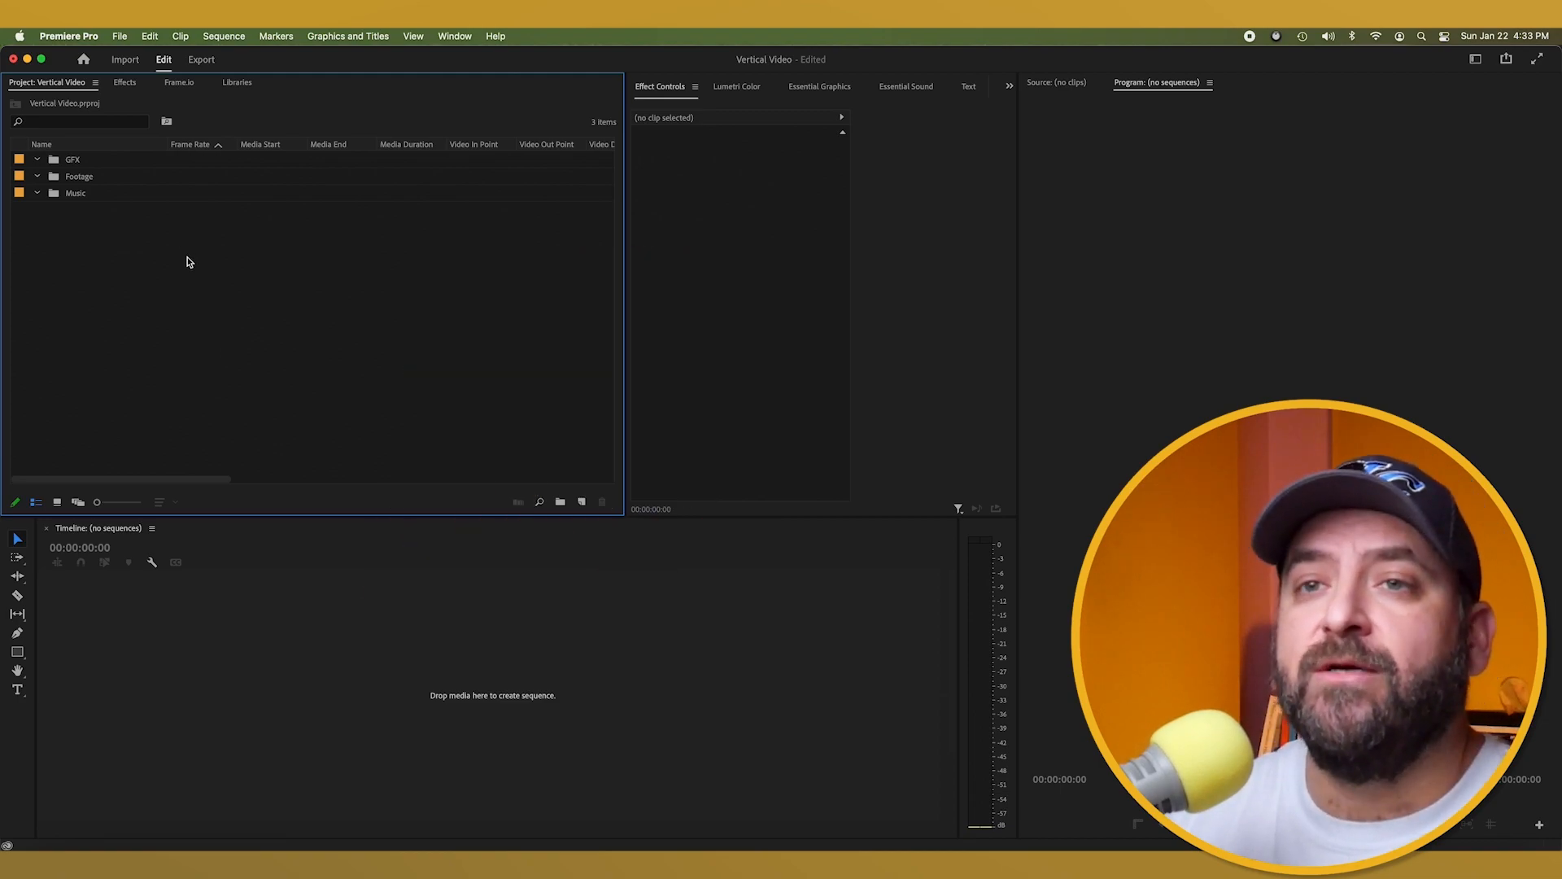
# Import Vert Footage w color.mp4 from the Vertical Video Tour folder into the Footage bin
pyautogui.click(64, 179)
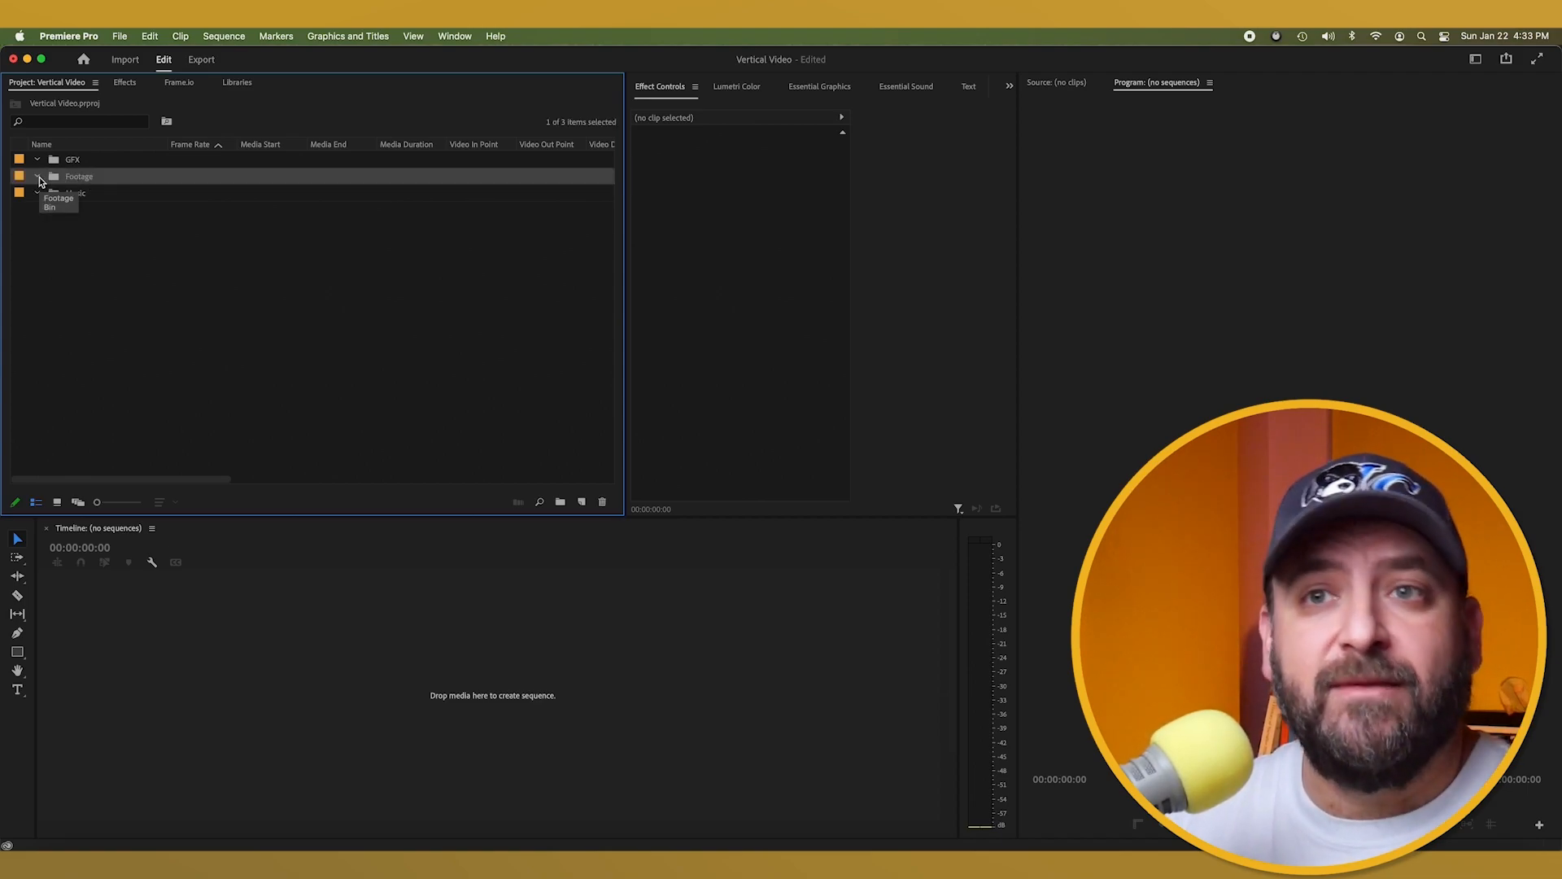
pyautogui.rightClick(118, 183)
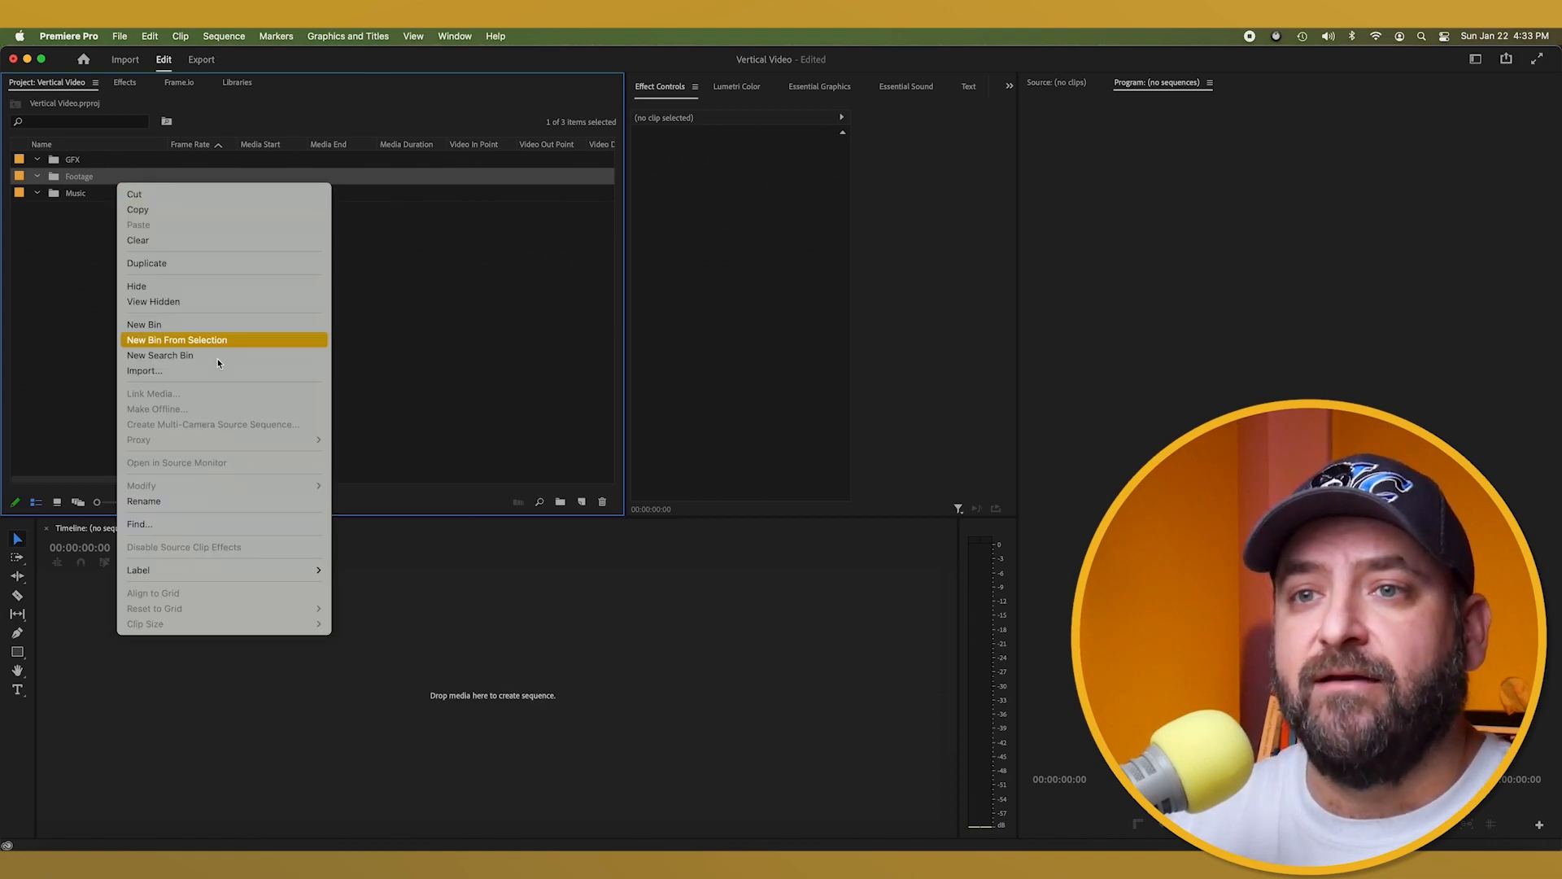
pyautogui.click(181, 370)
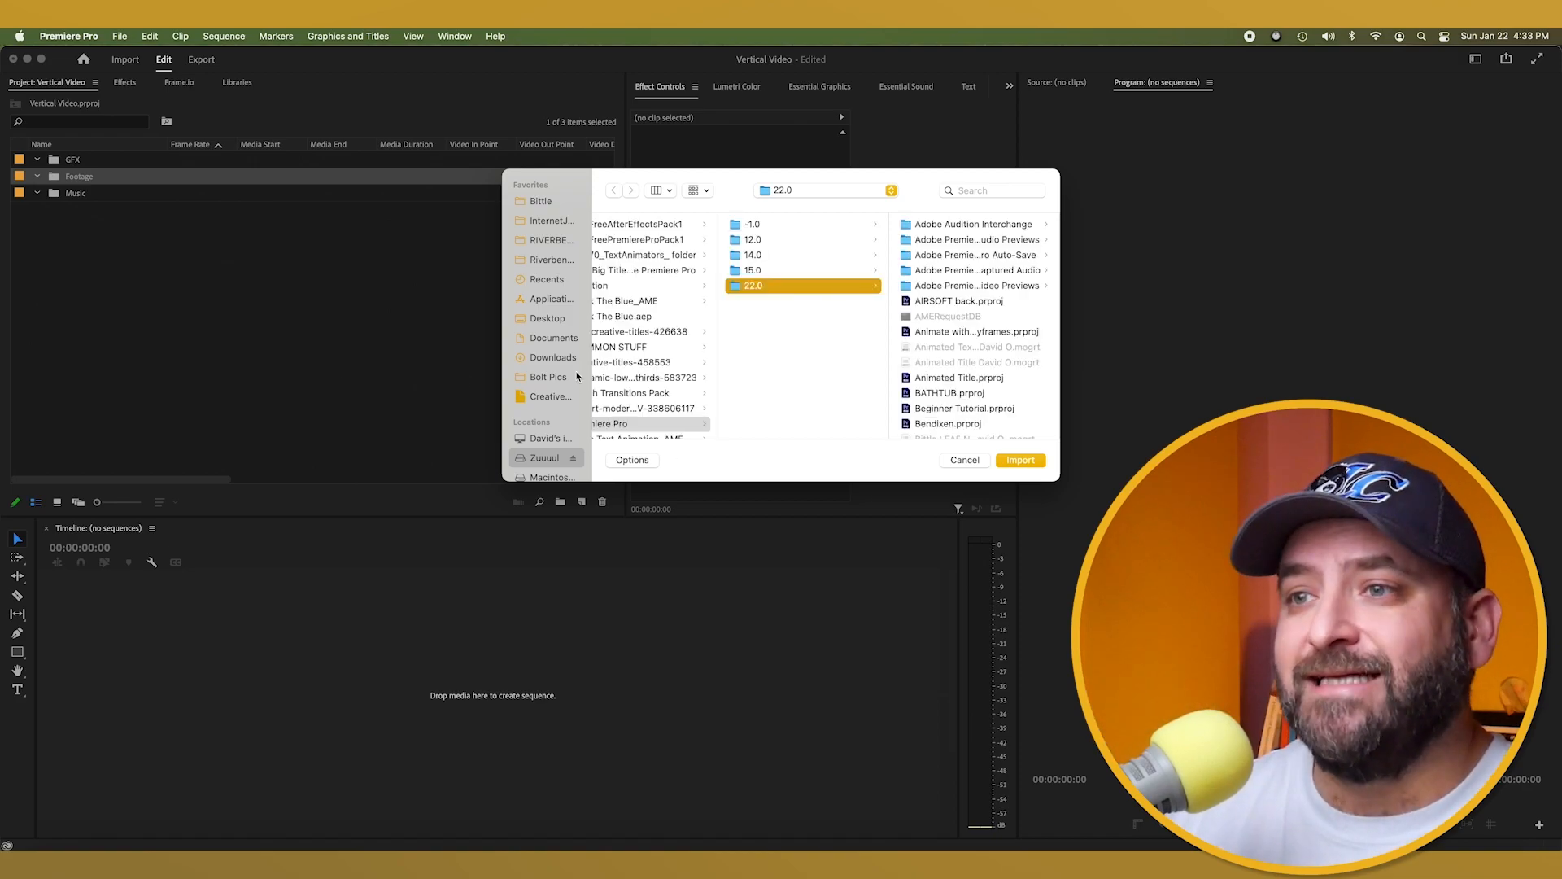
pyautogui.click(542, 202)
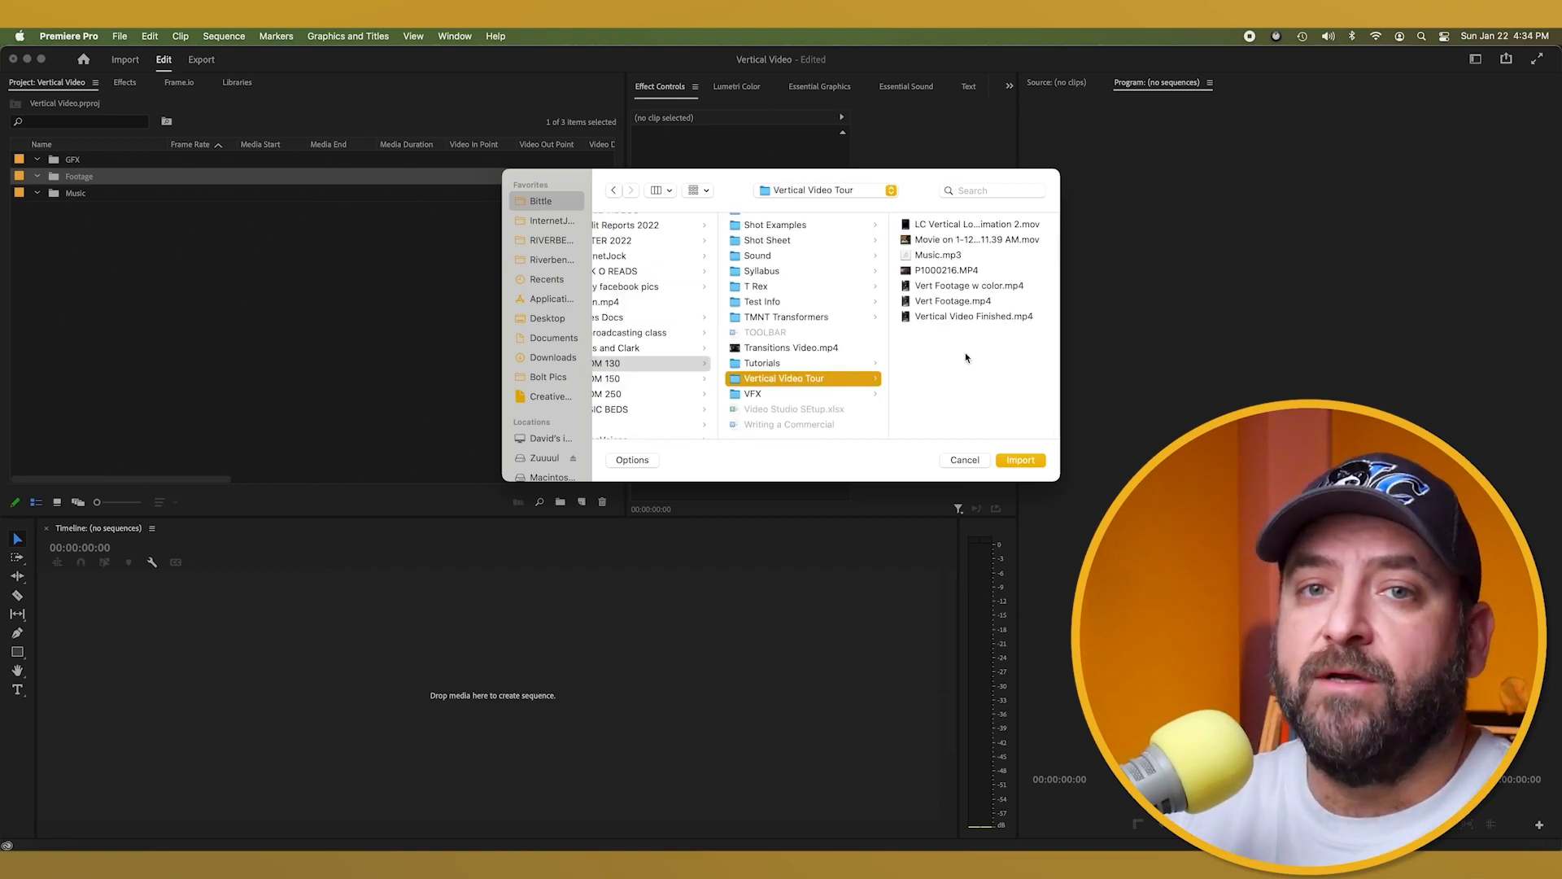
pyautogui.click(918, 287)
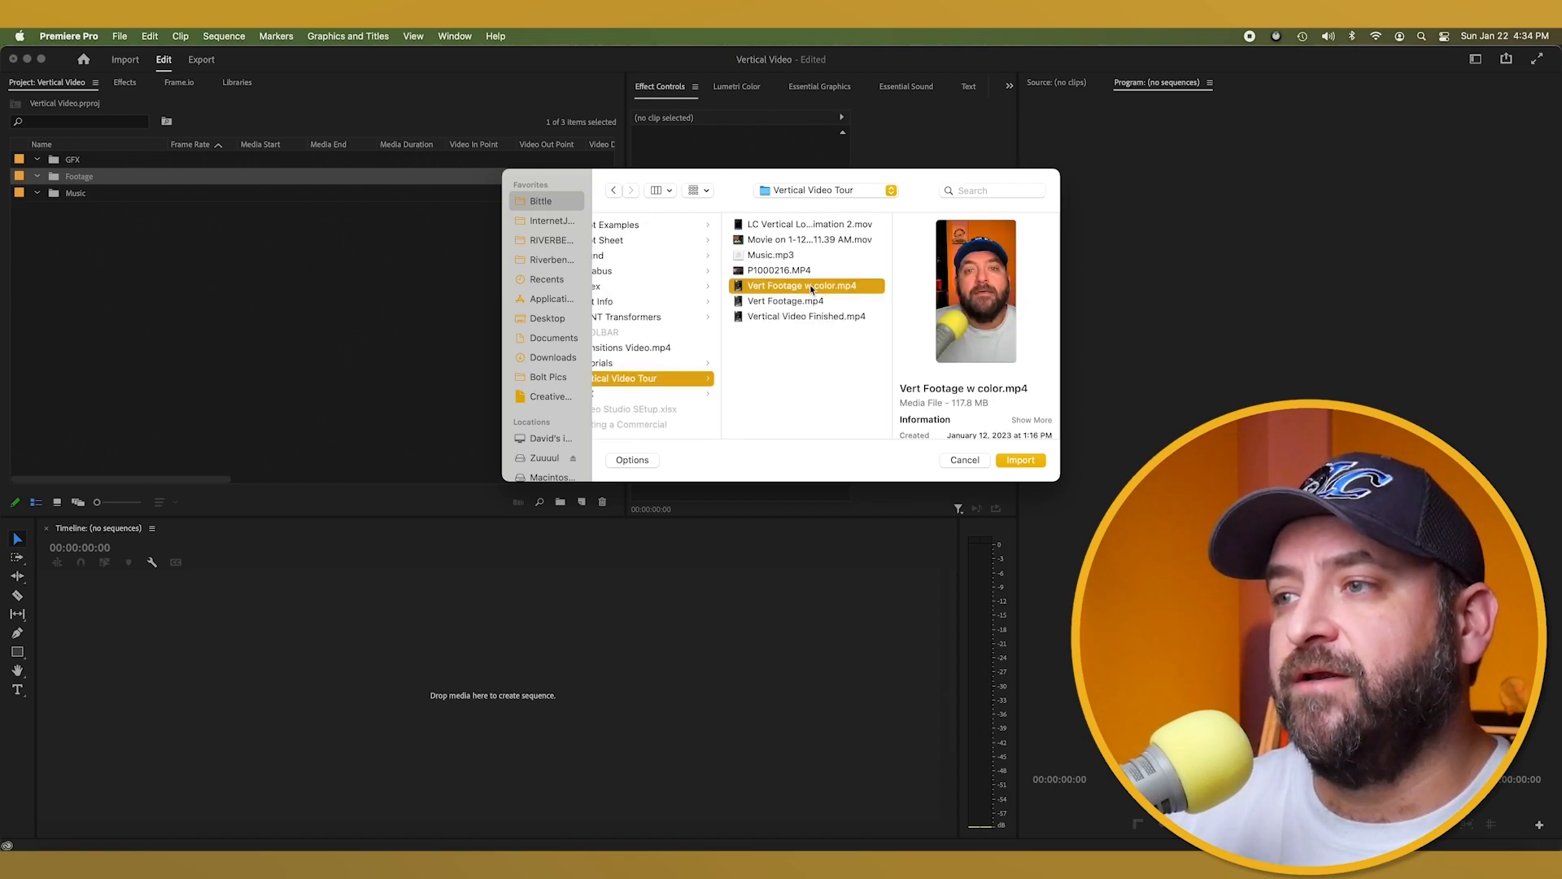
pyautogui.click(1020, 460)
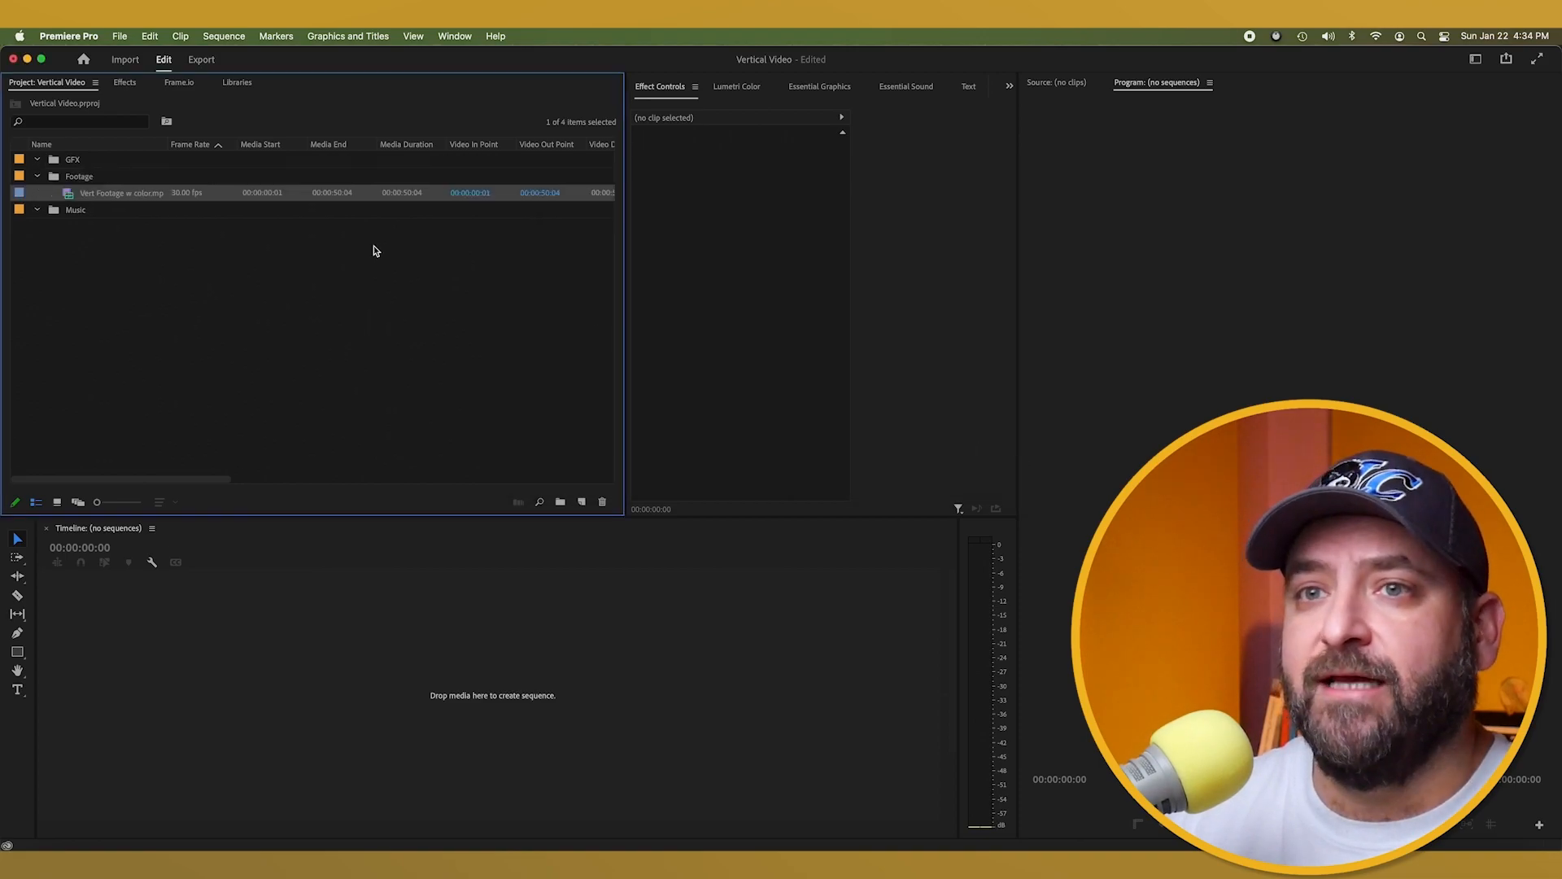
# Collapse the Footage bin and import Music.mp3 into the Music bin
pyautogui.click(70, 210)
pyautogui.rightClick(114, 198)
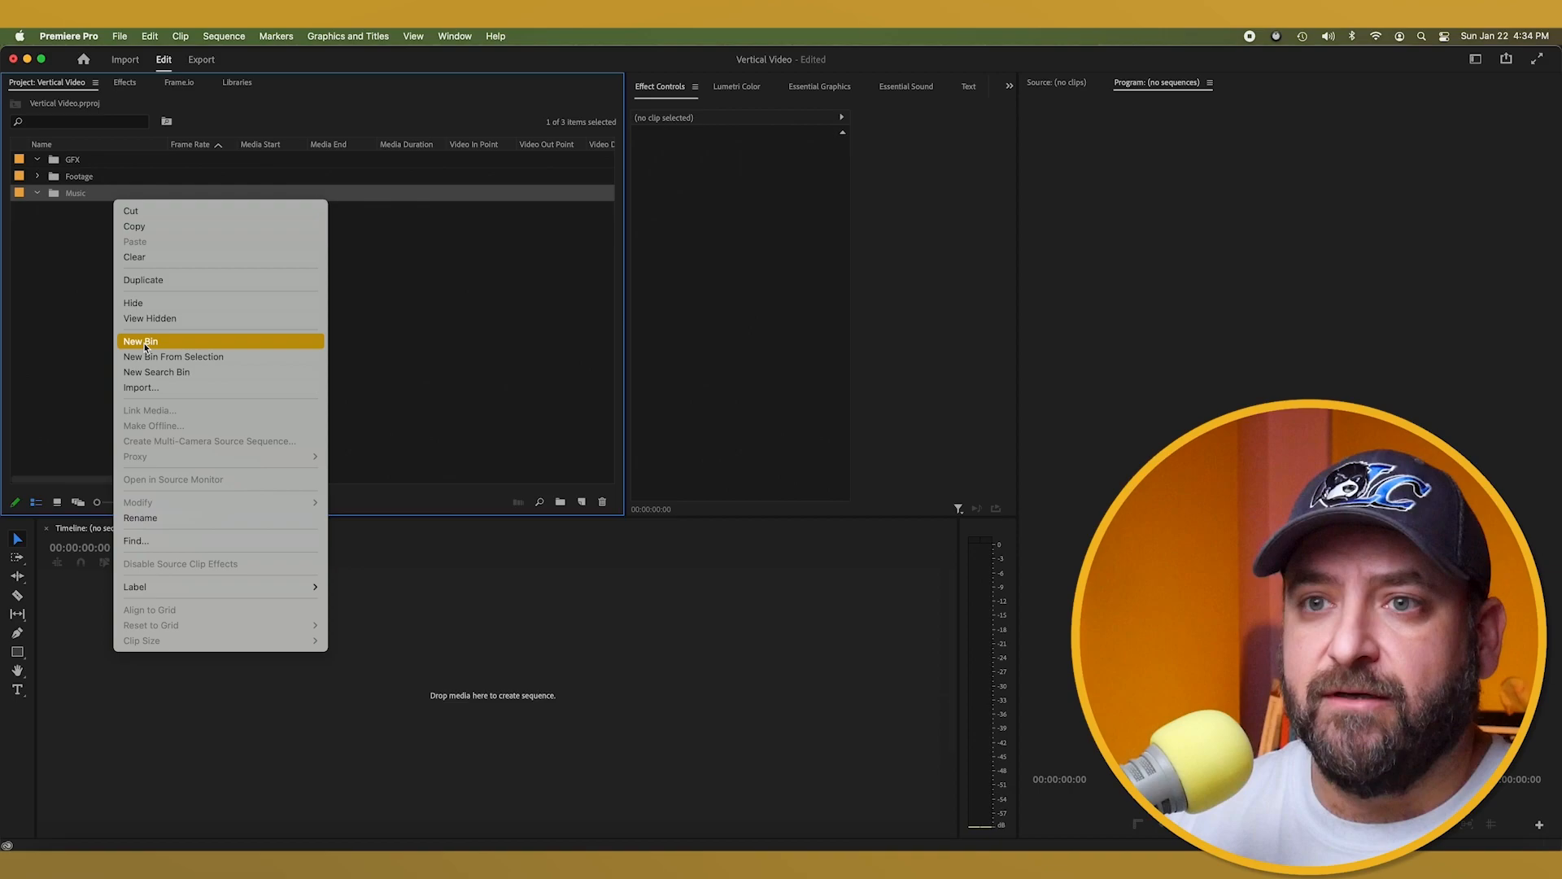
pyautogui.click(163, 388)
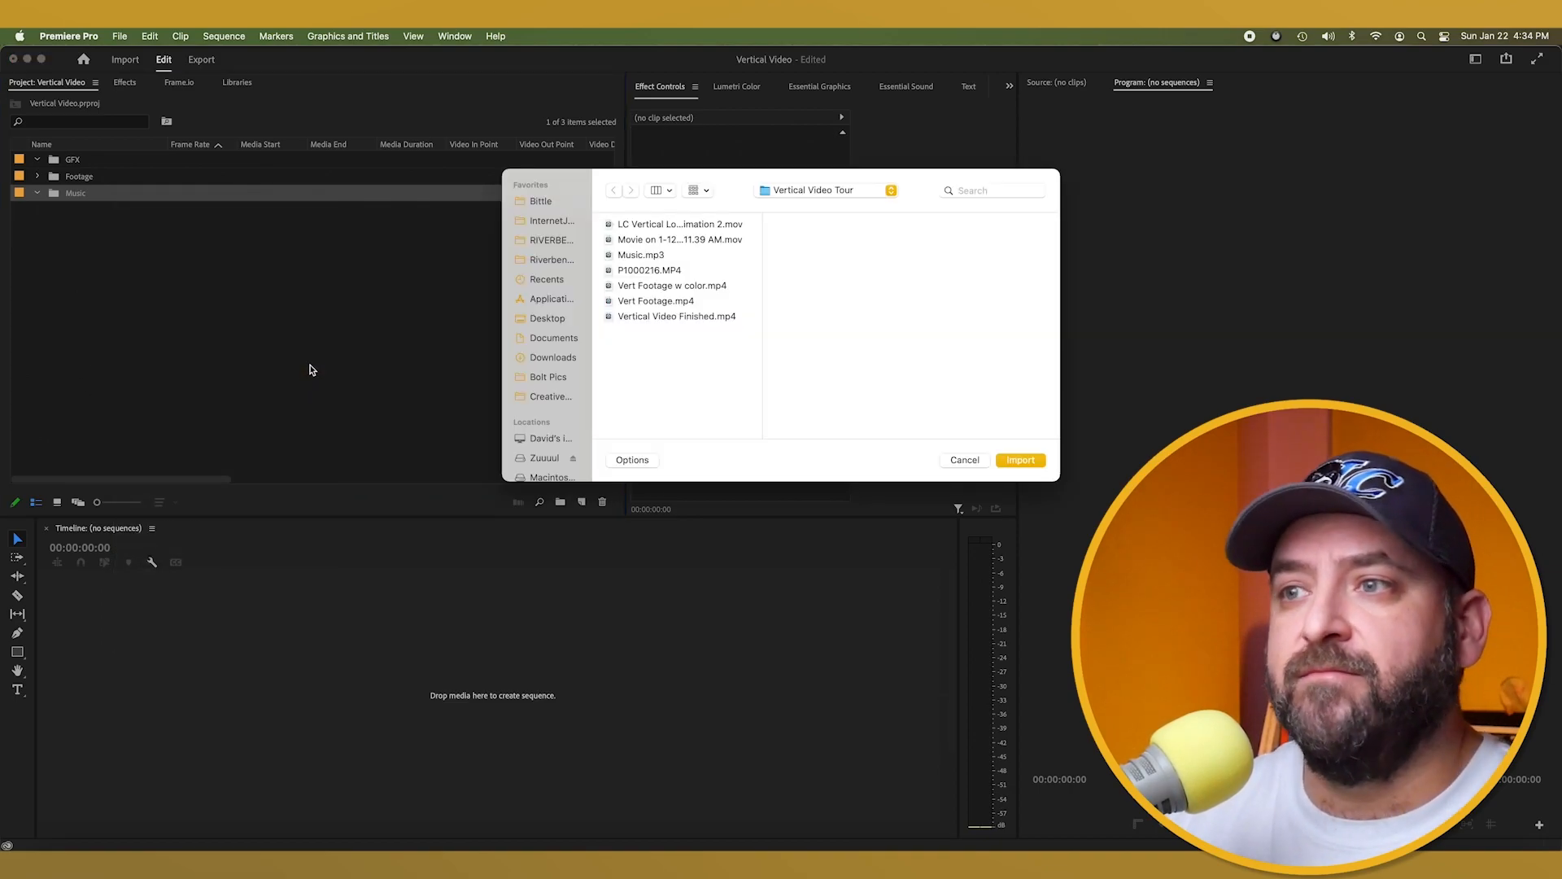
pyautogui.click(634, 256)
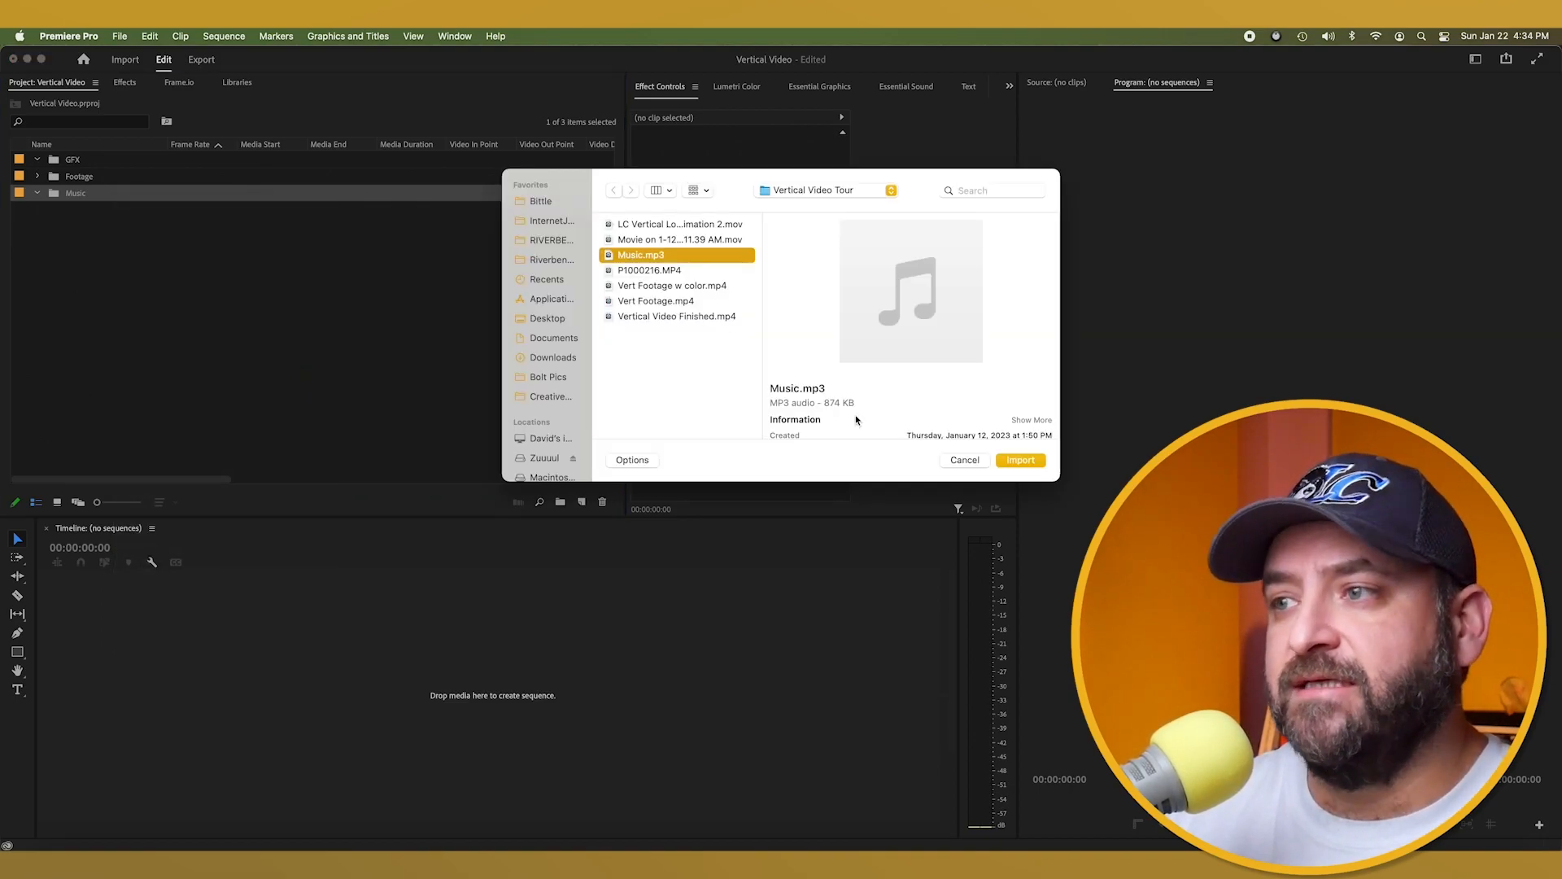
pyautogui.click(1021, 460)
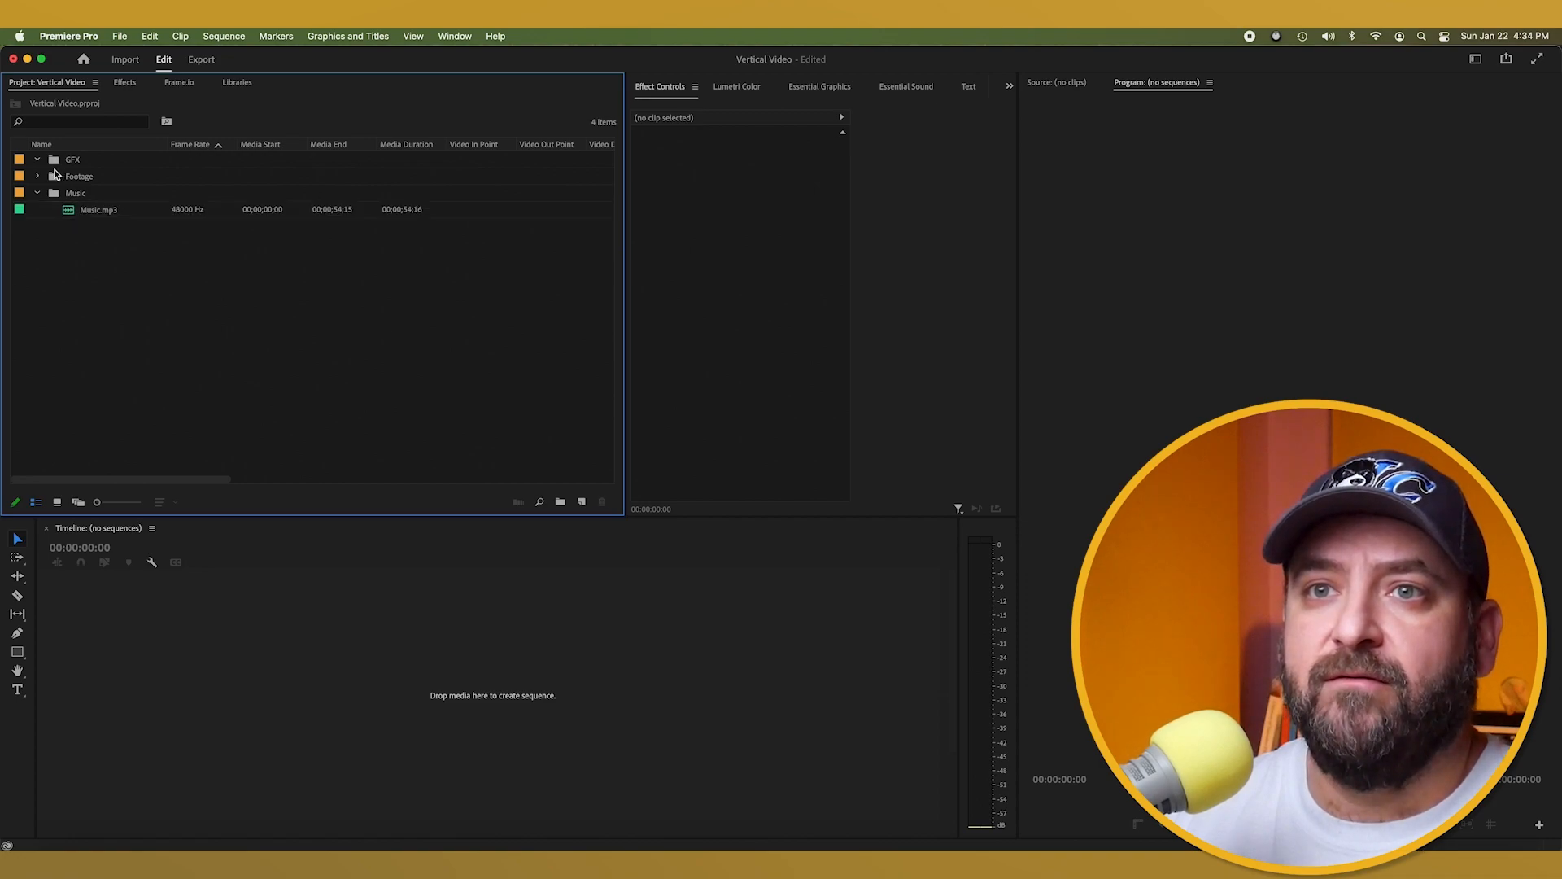
# Import LC Vertical Logo Animation 2.mov into the GFX bin
pyautogui.click(73, 160)
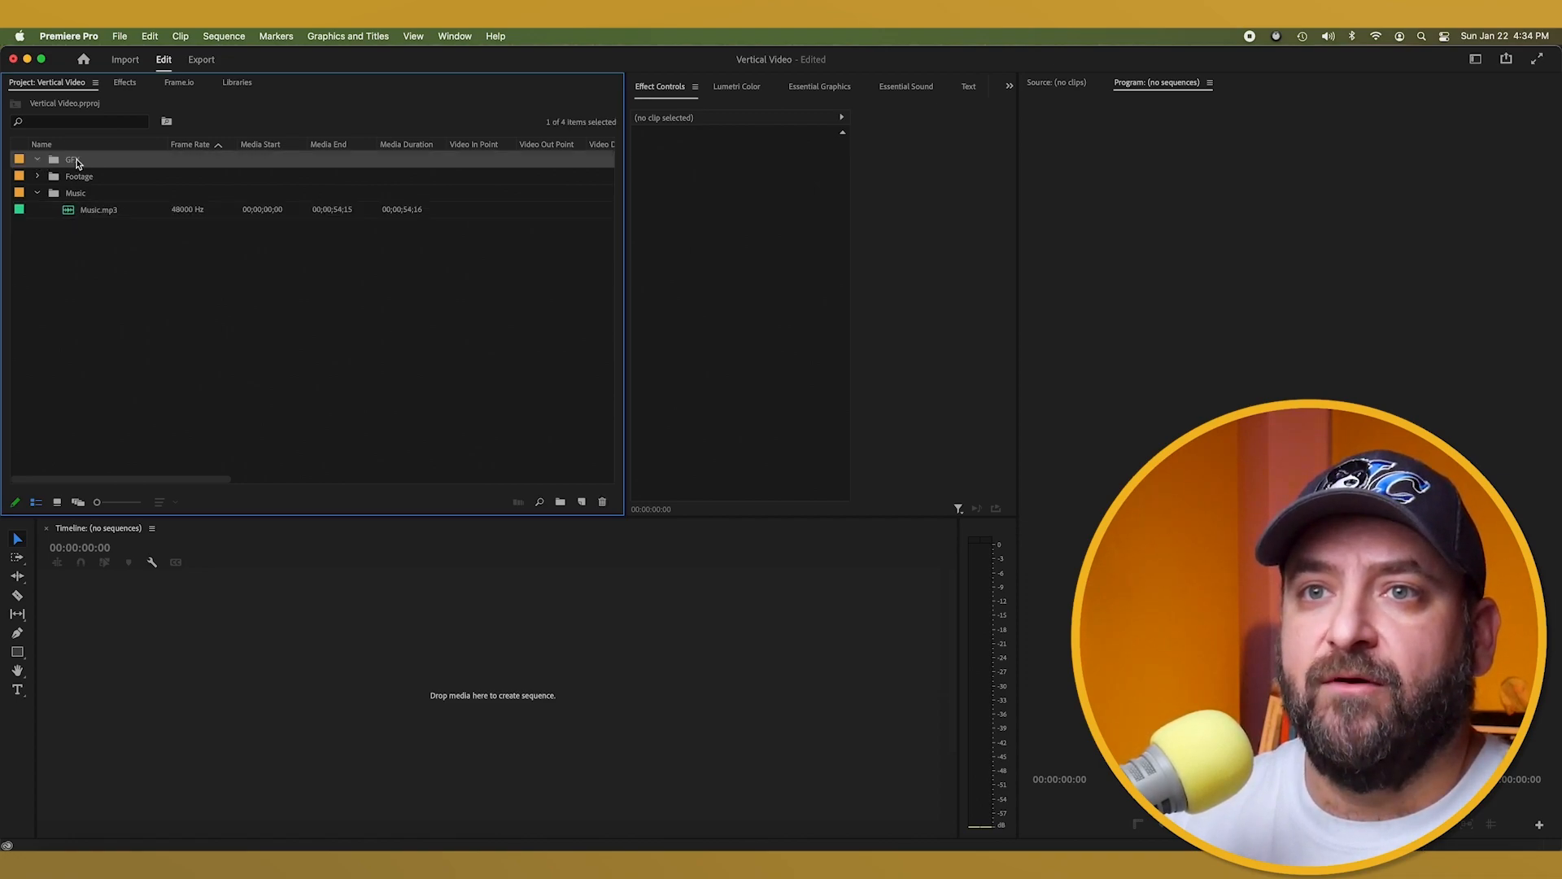
pyautogui.rightClick(112, 159)
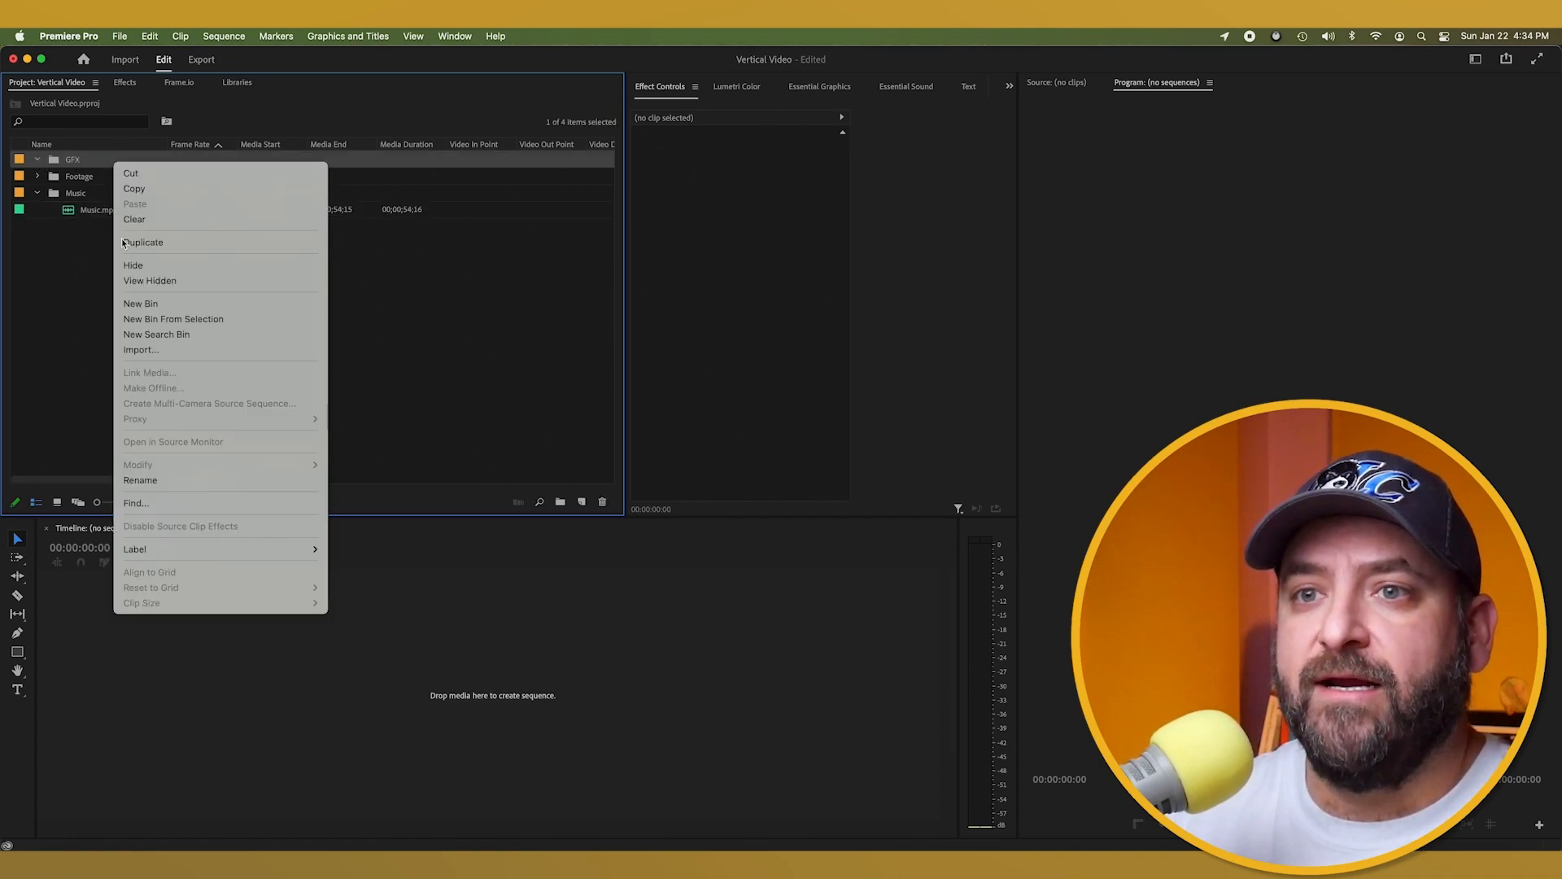
pyautogui.click(149, 351)
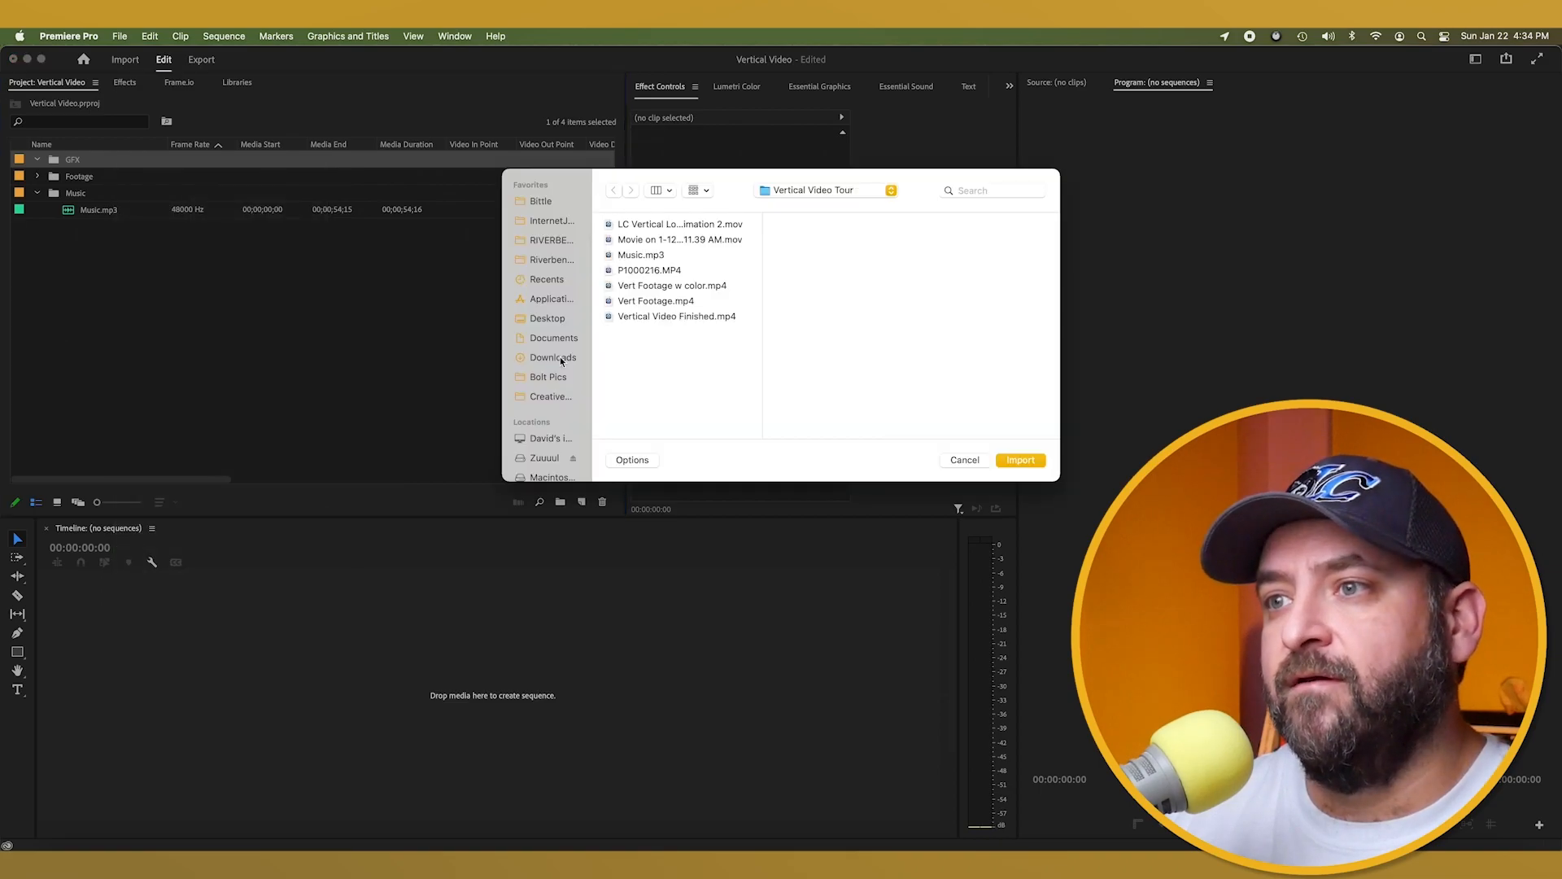
pyautogui.click(636, 225)
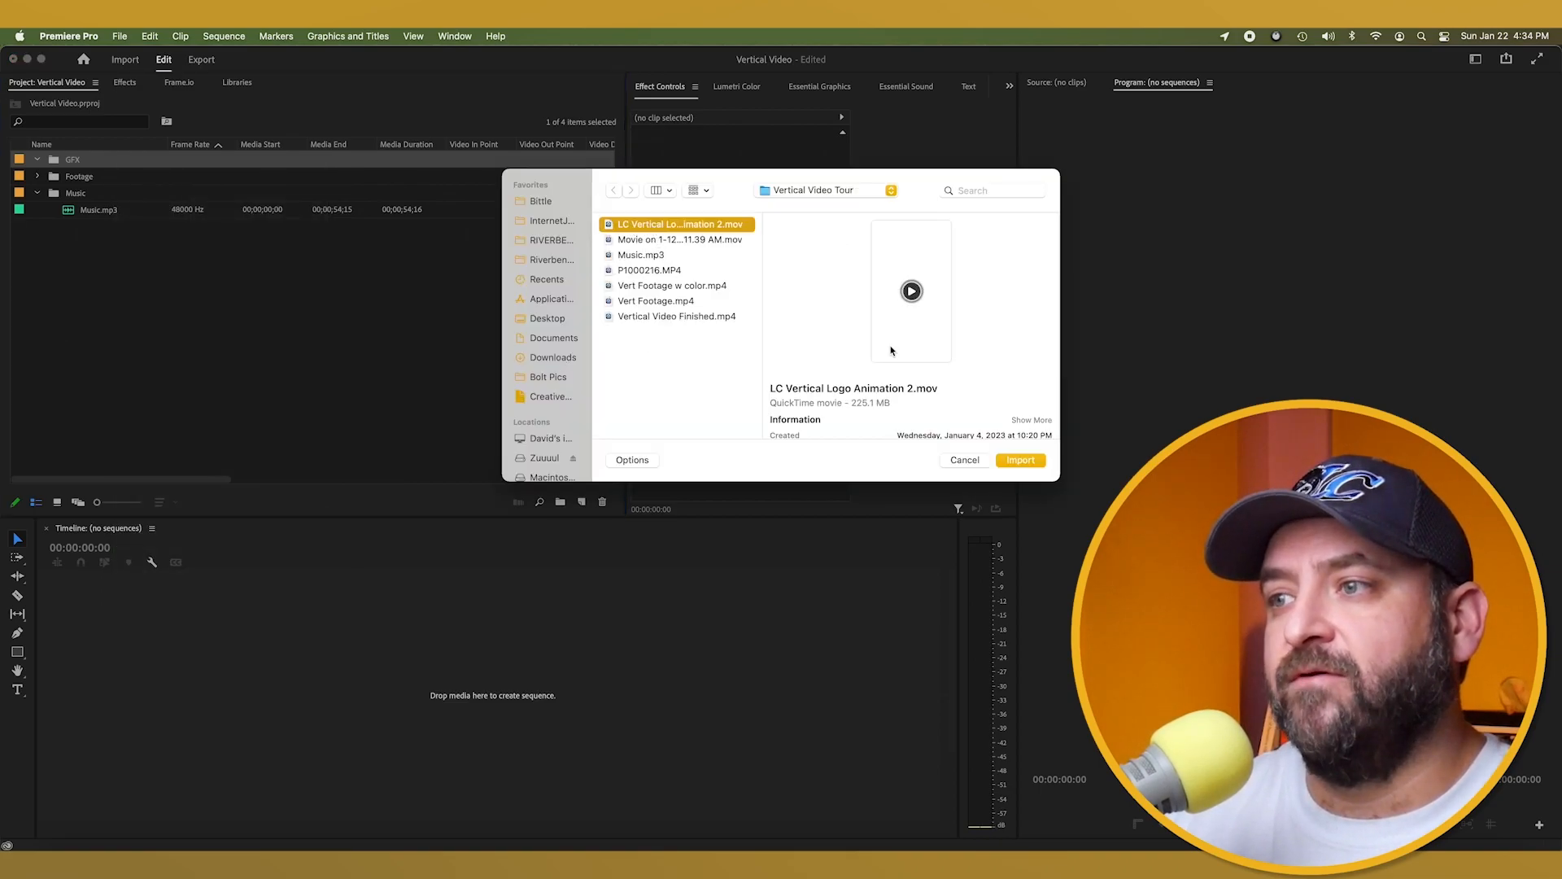
pyautogui.click(1021, 460)
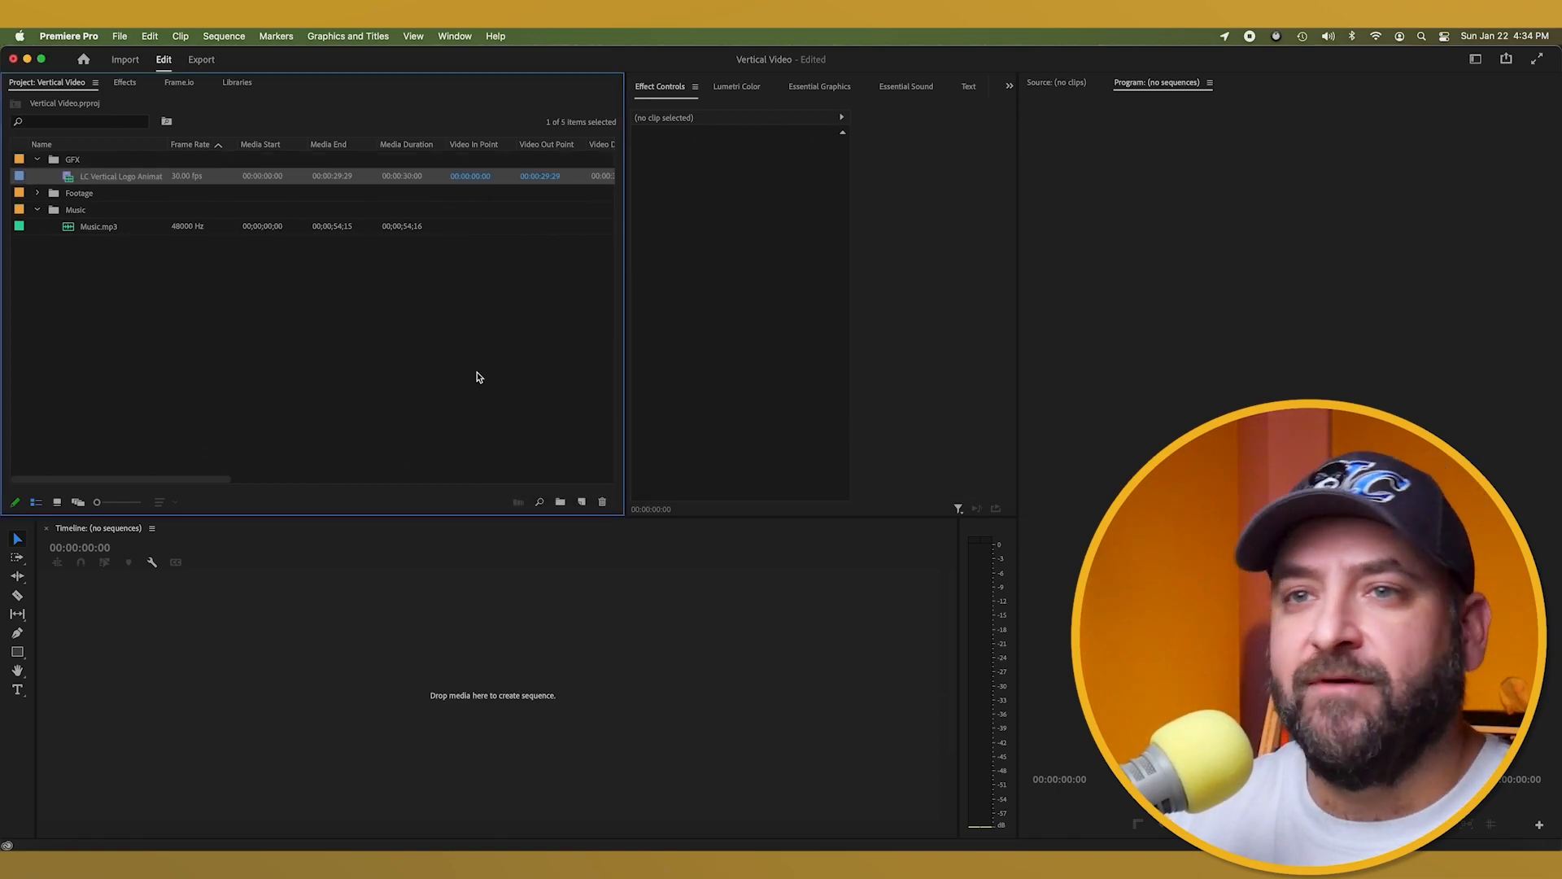
# Try out a sequence built from the Vert Footage w color.mp4 clip, and delete both the timeline clip and the sequence
pyautogui.click(37, 193)
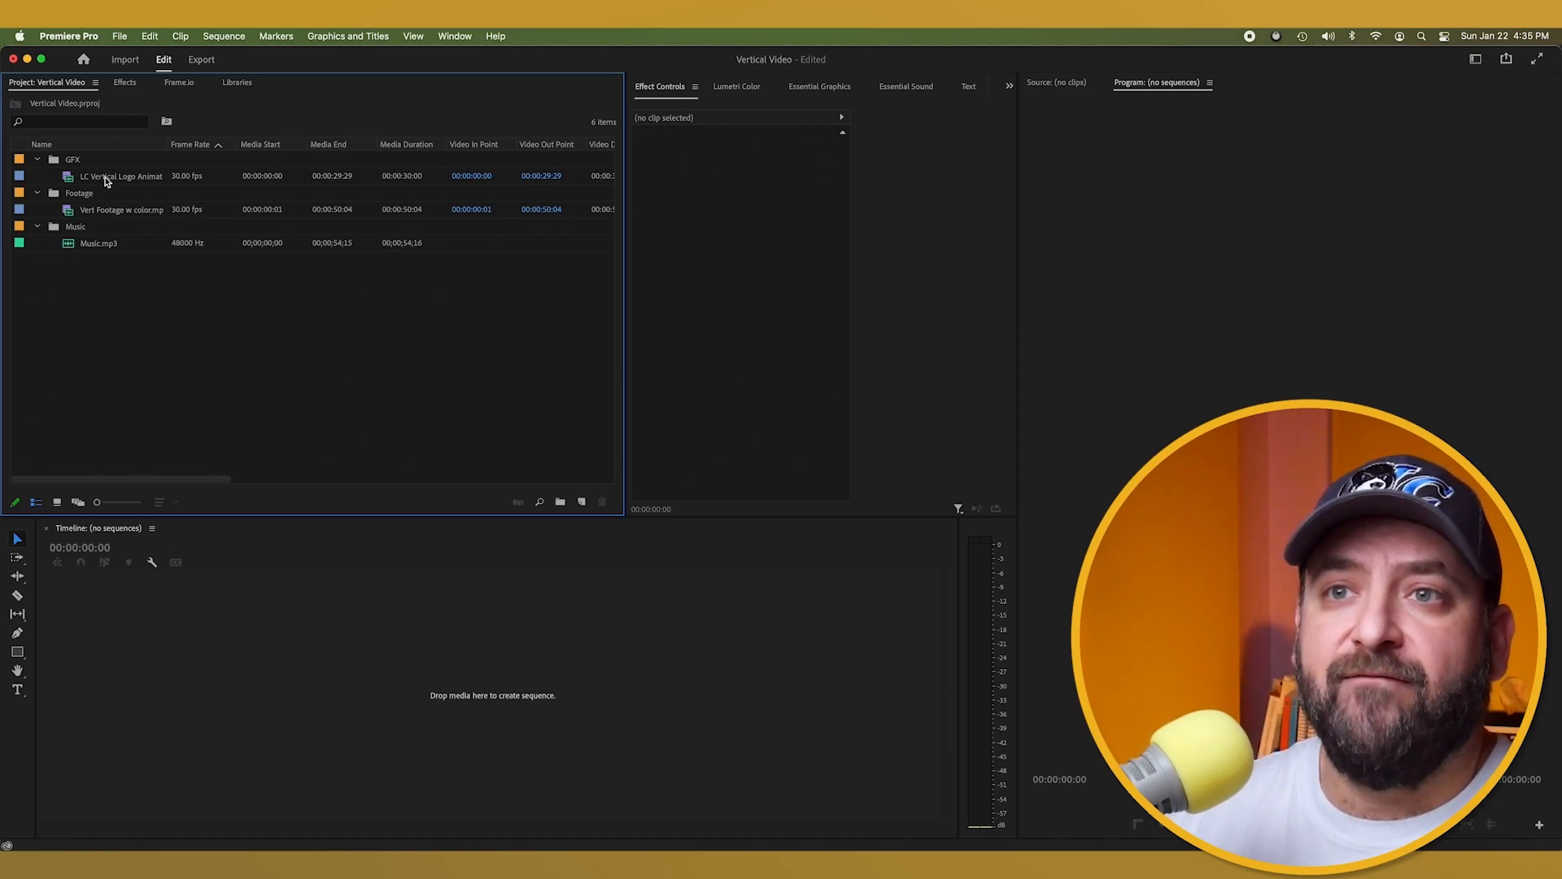
pyautogui.moveTo(108, 210); pyautogui.dragTo(204, 657)
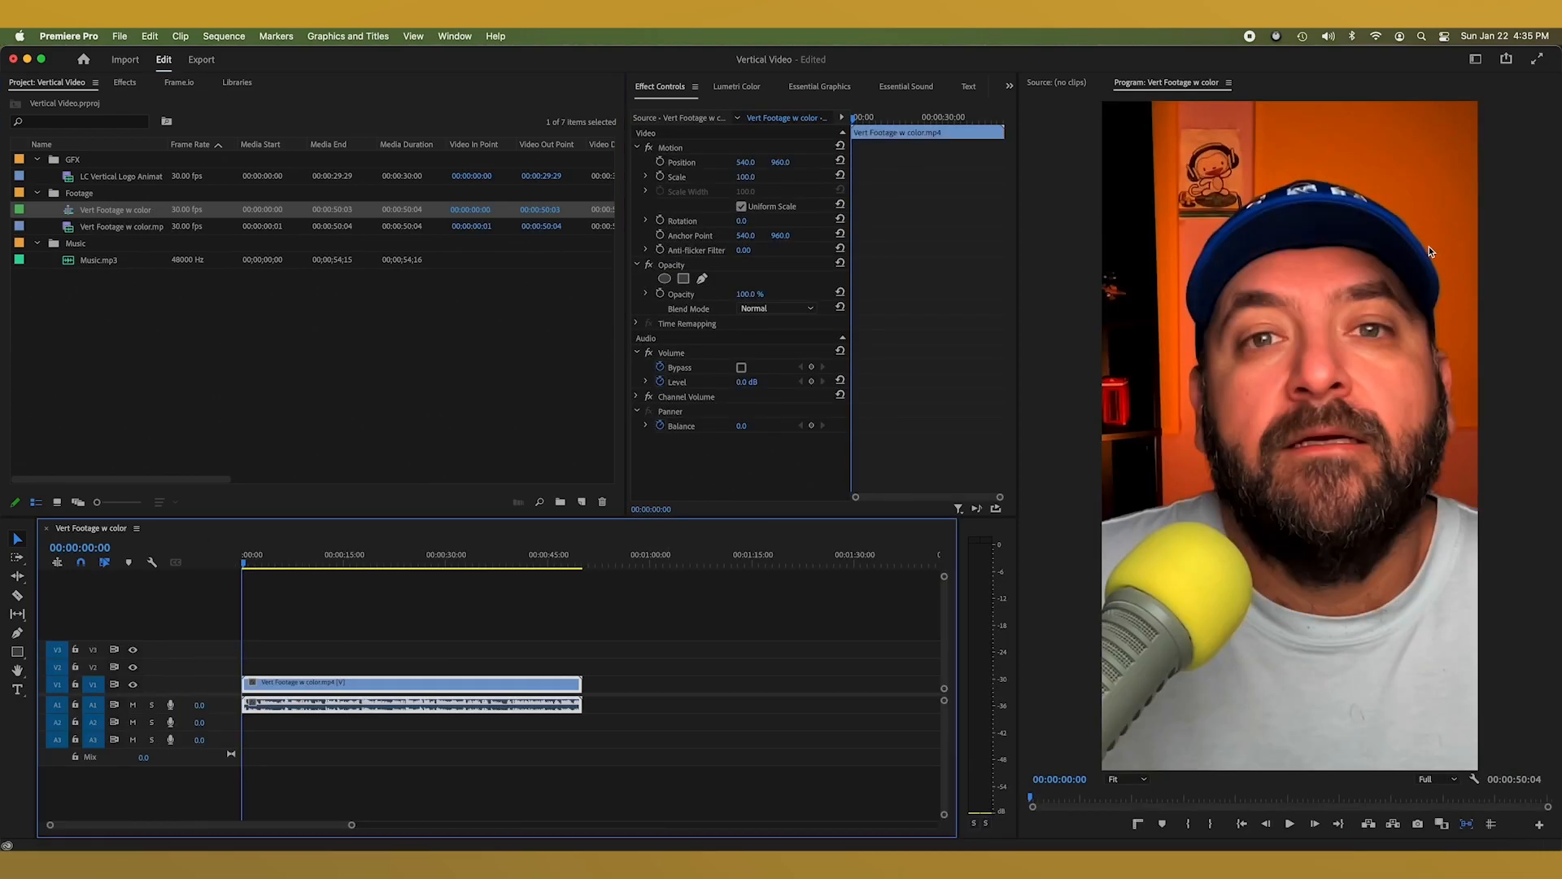
pyautogui.click(1062, 801)
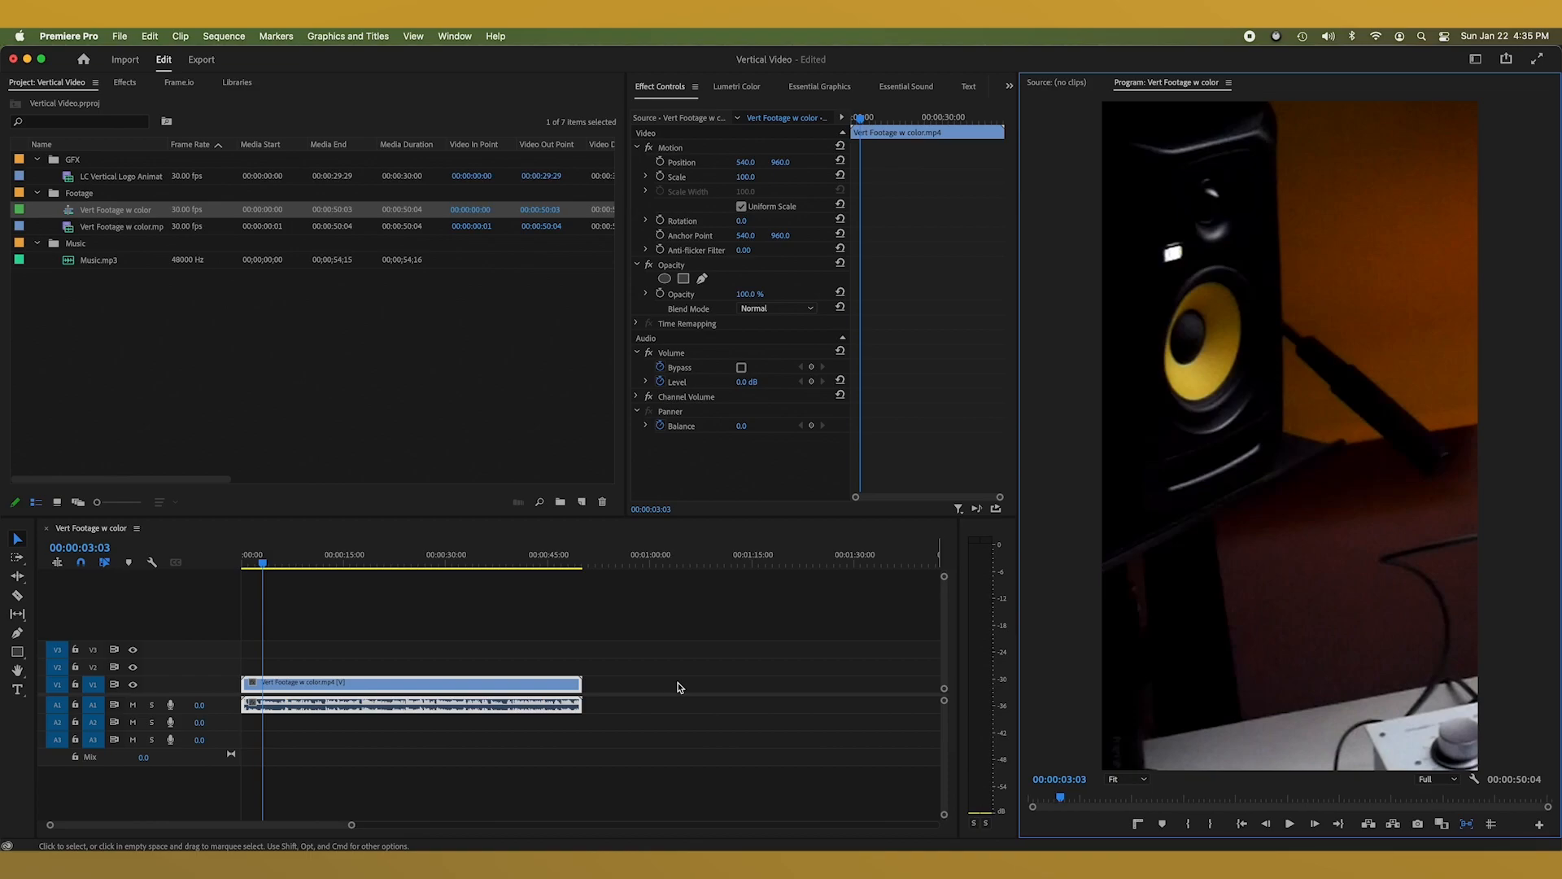
pyautogui.press('Delete')
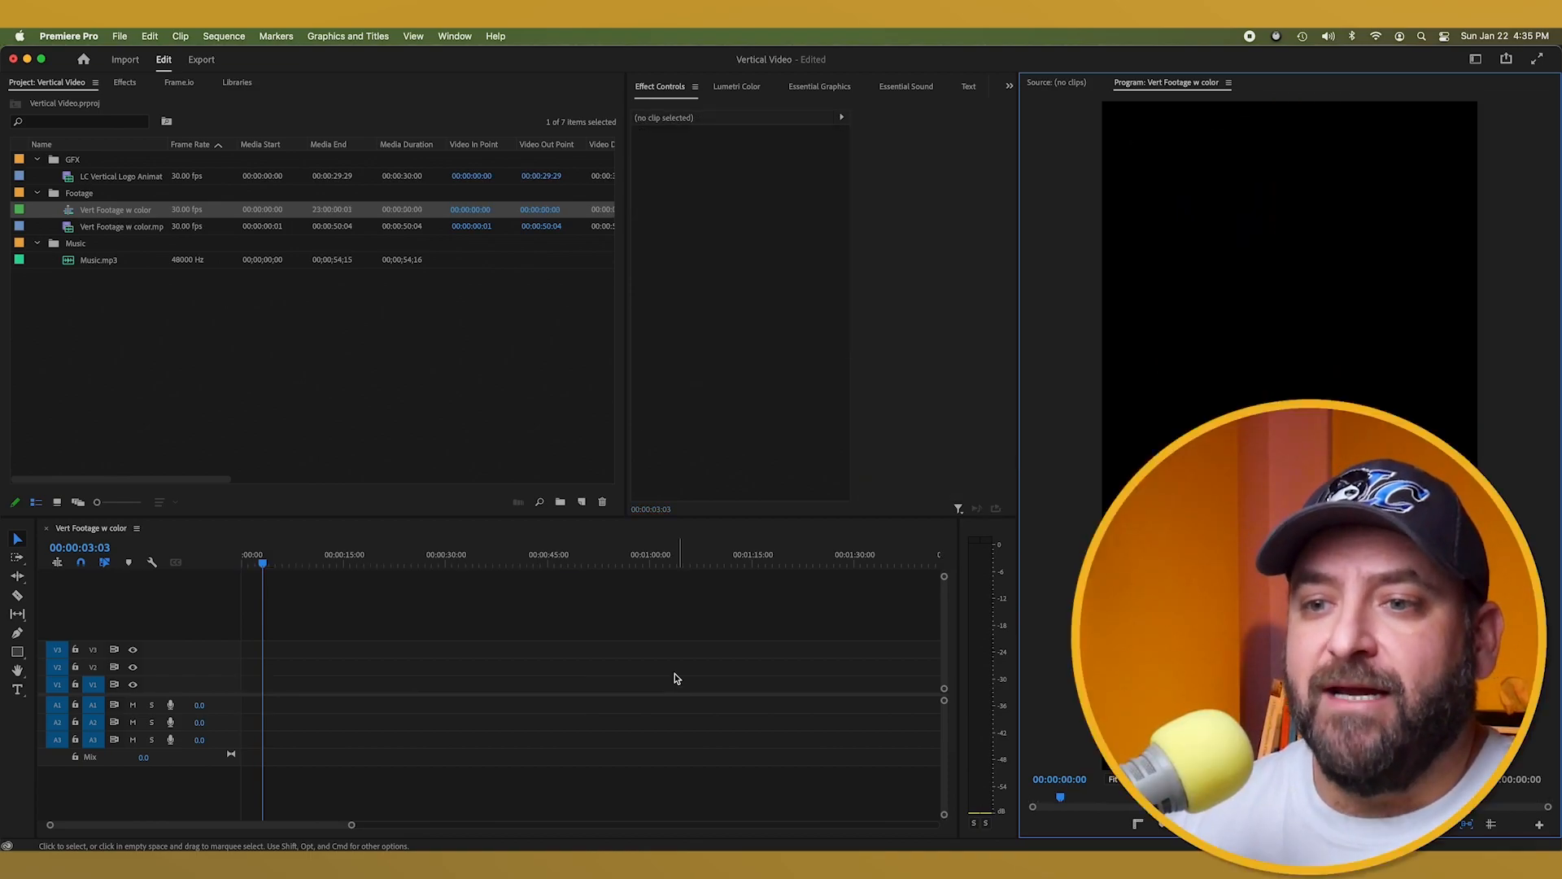
pyautogui.press('Delete')
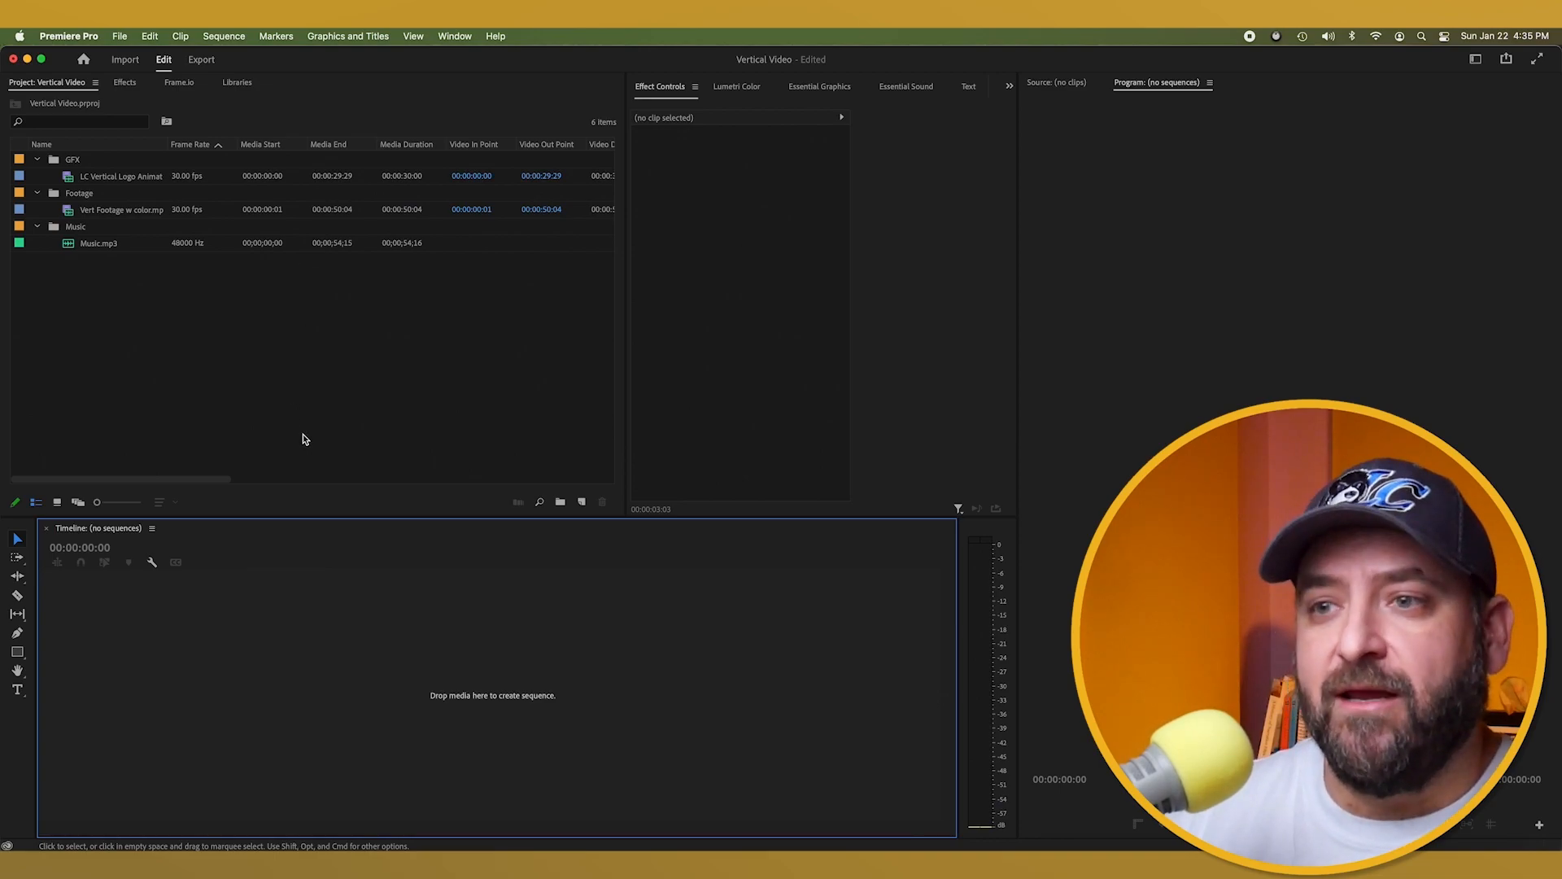
# Create a new top-level bin named Sequence in the project
pyautogui.click(226, 320)
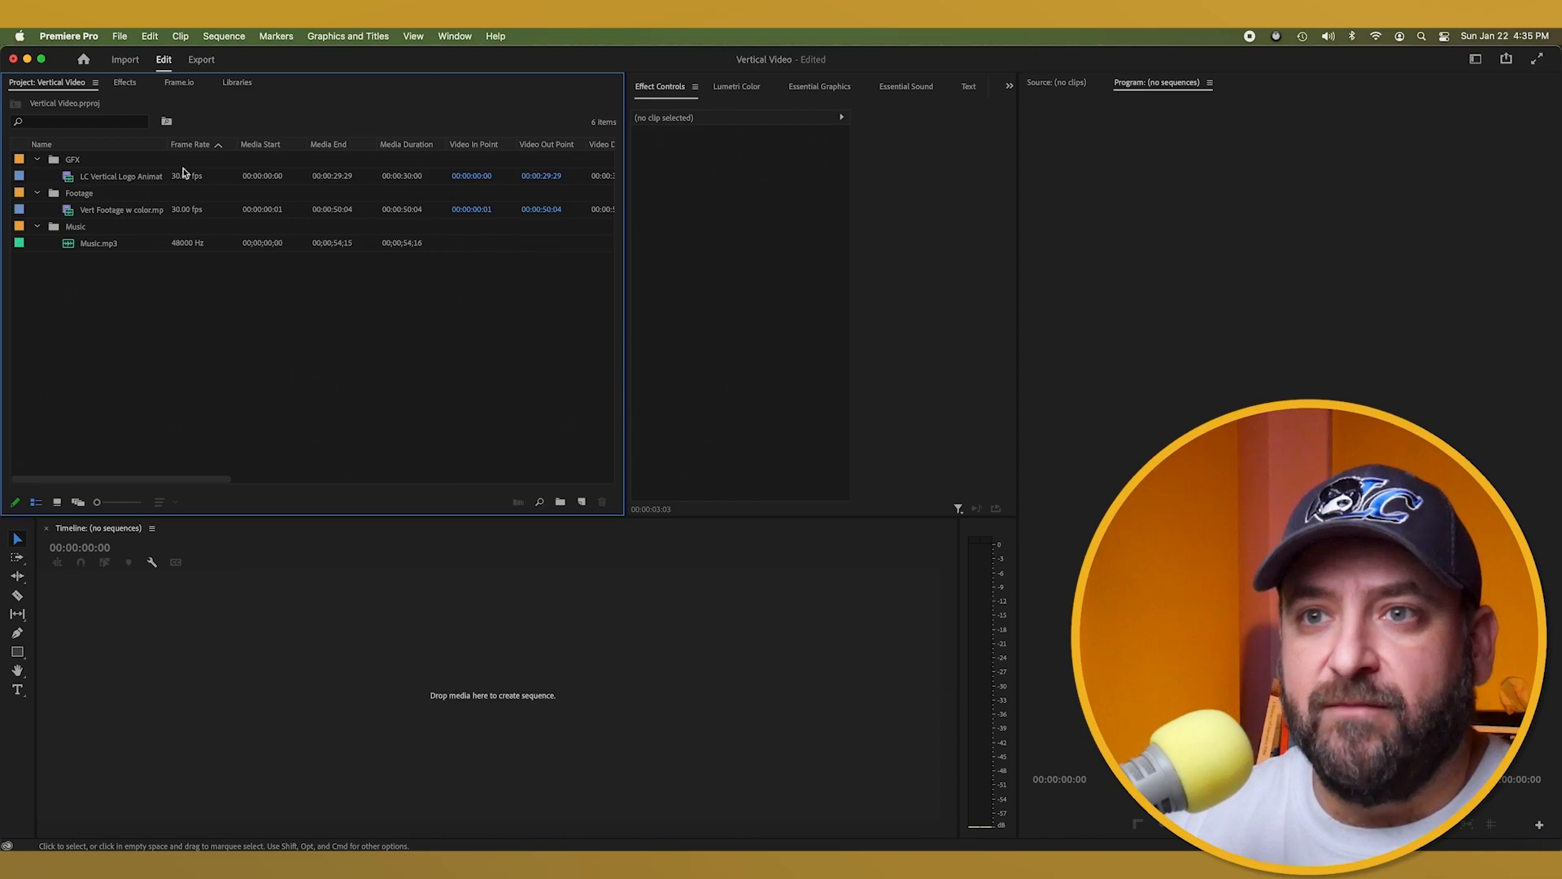
pyautogui.click(560, 501)
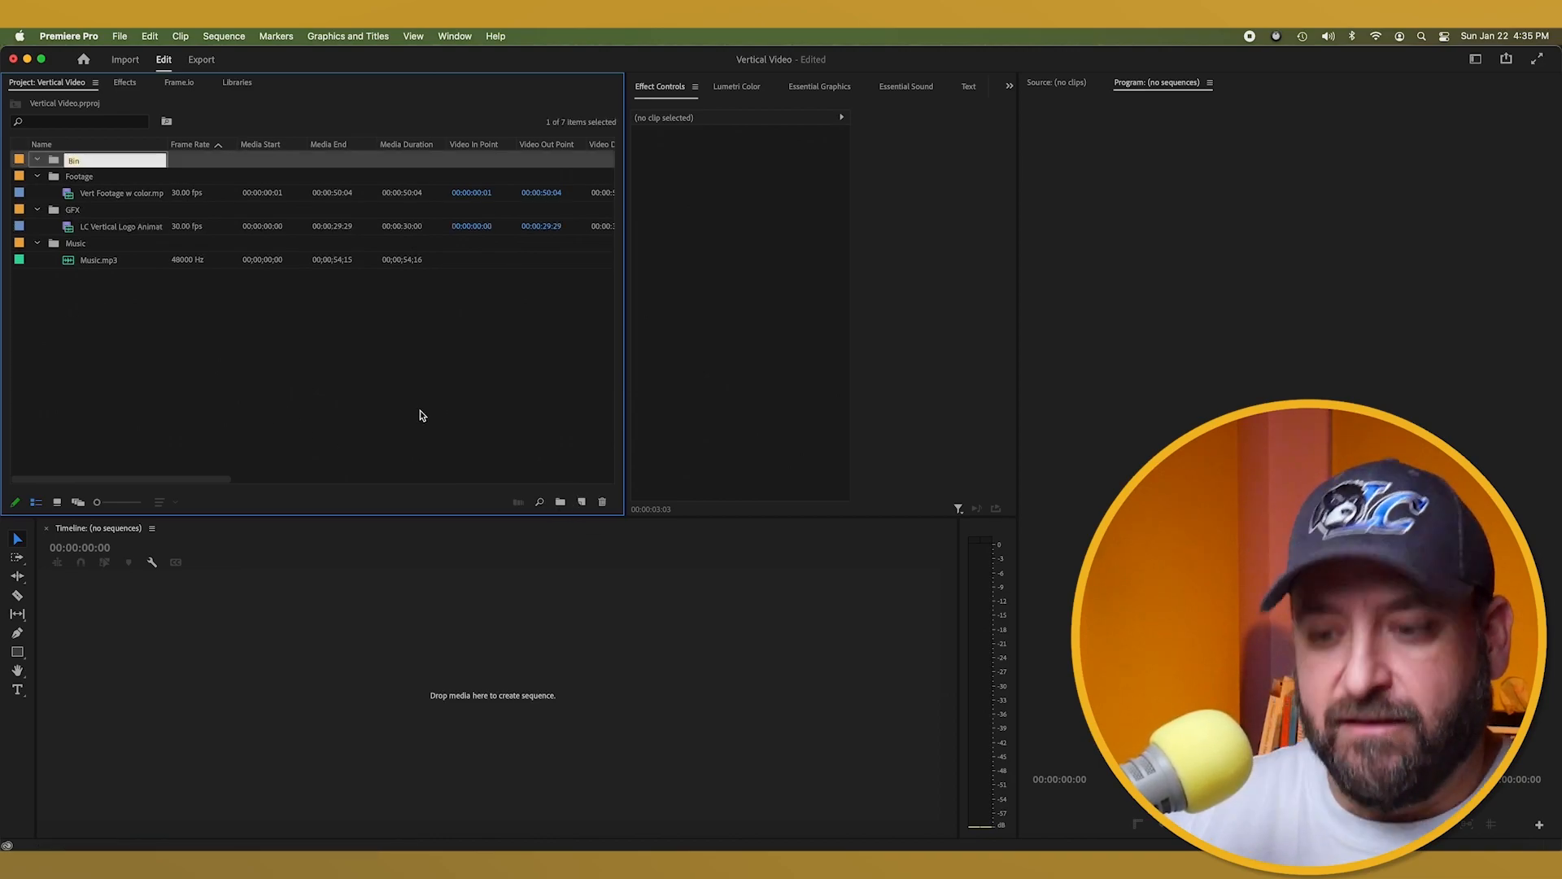
pyautogui.write('seque')
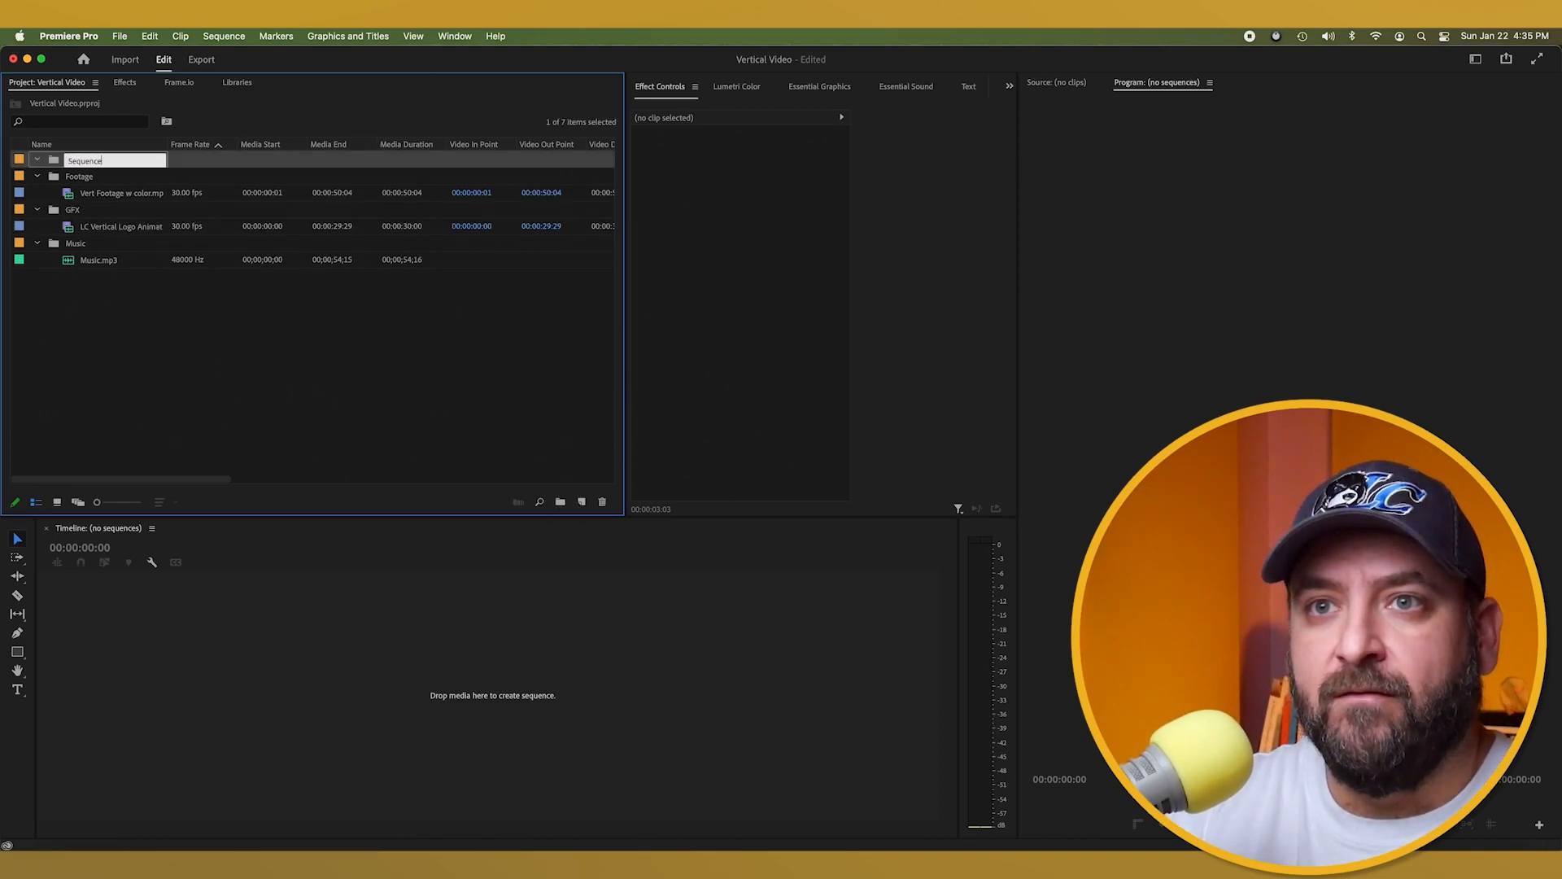
pyautogui.click(248, 348)
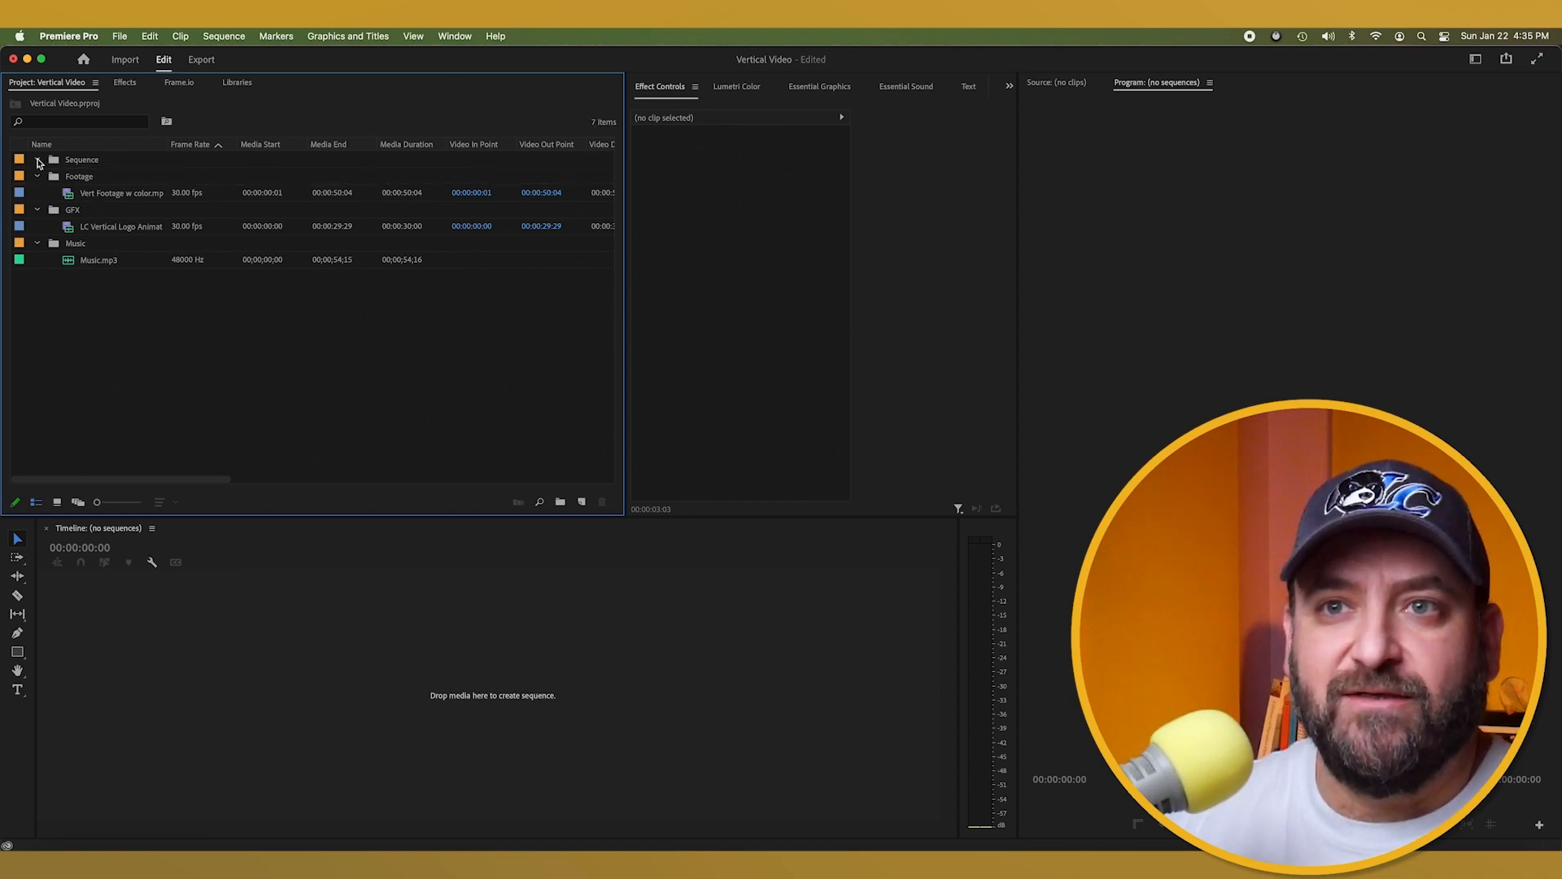
# Collapse the Sequence bin and select it without renaming it
pyautogui.click(39, 162)
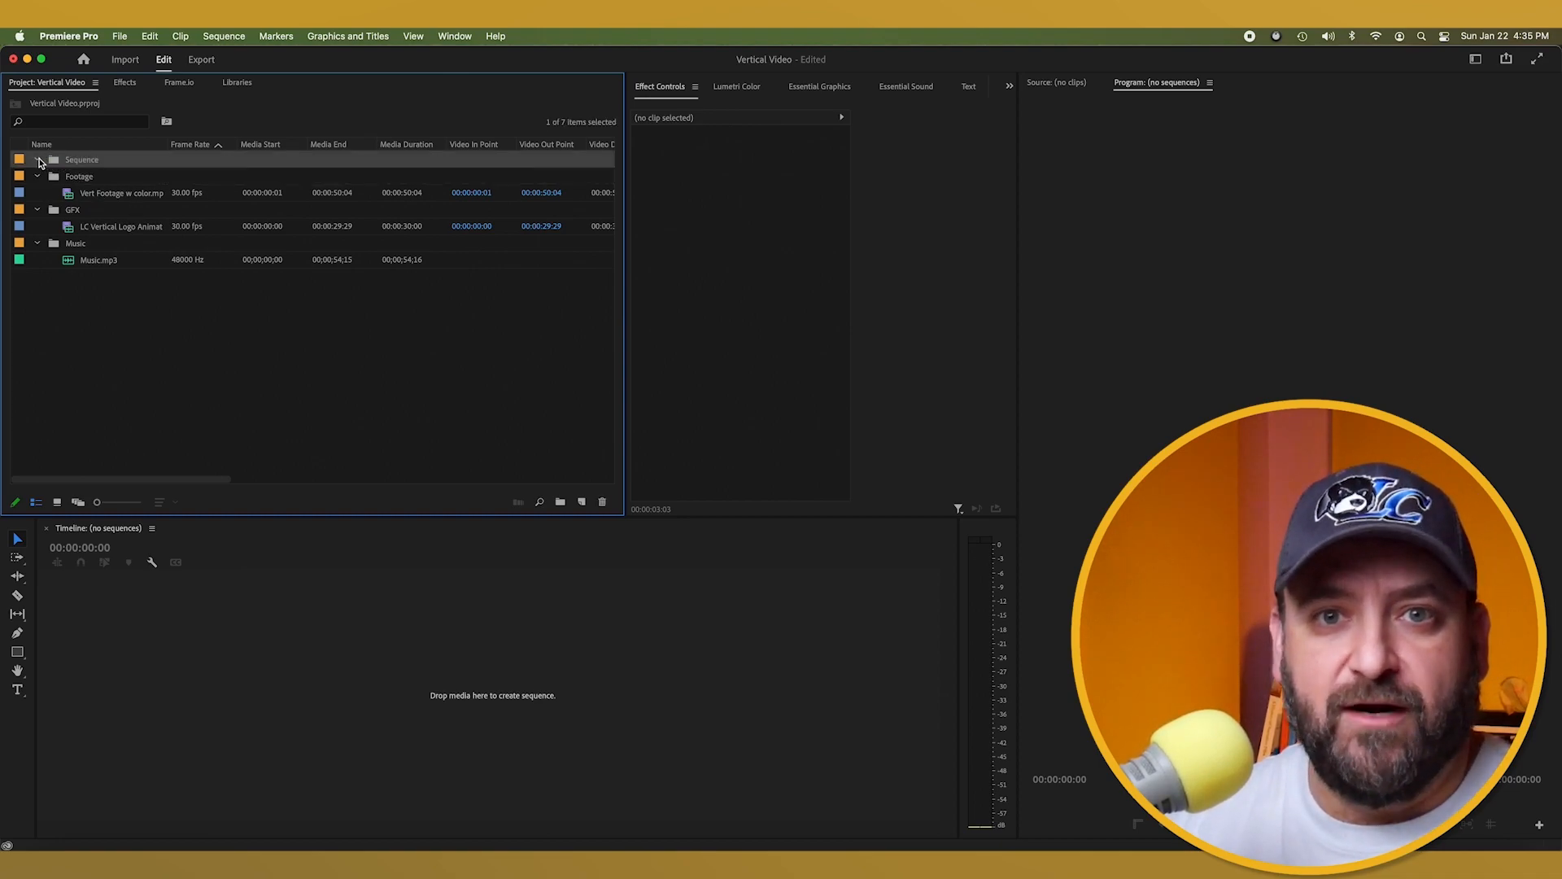
pyautogui.click(37, 159)
pyautogui.click(84, 160)
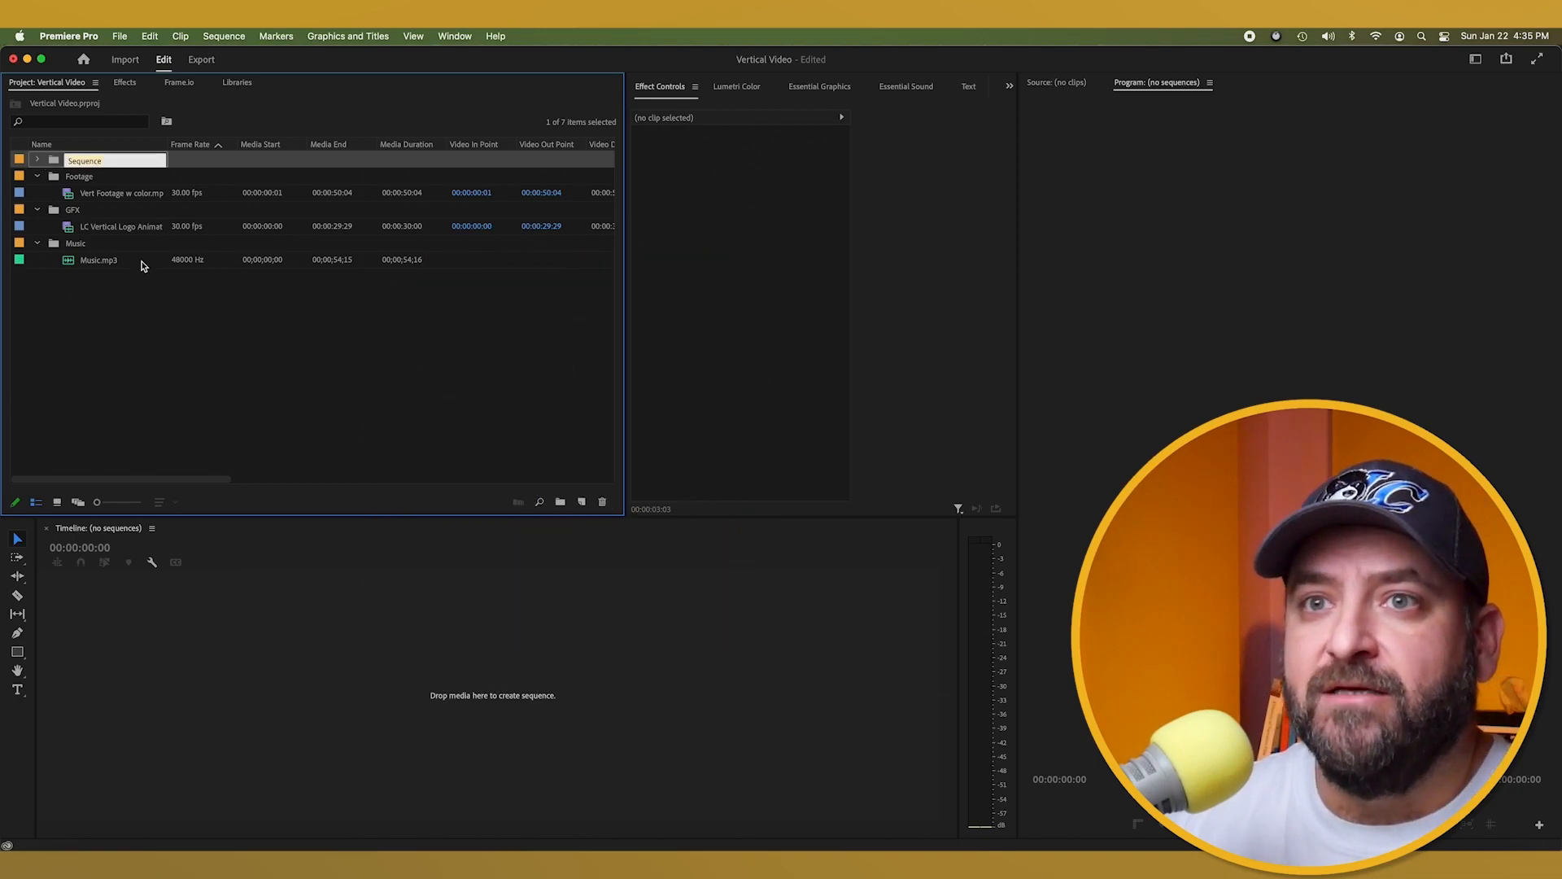
pyautogui.click(204, 319)
pyautogui.click(51, 163)
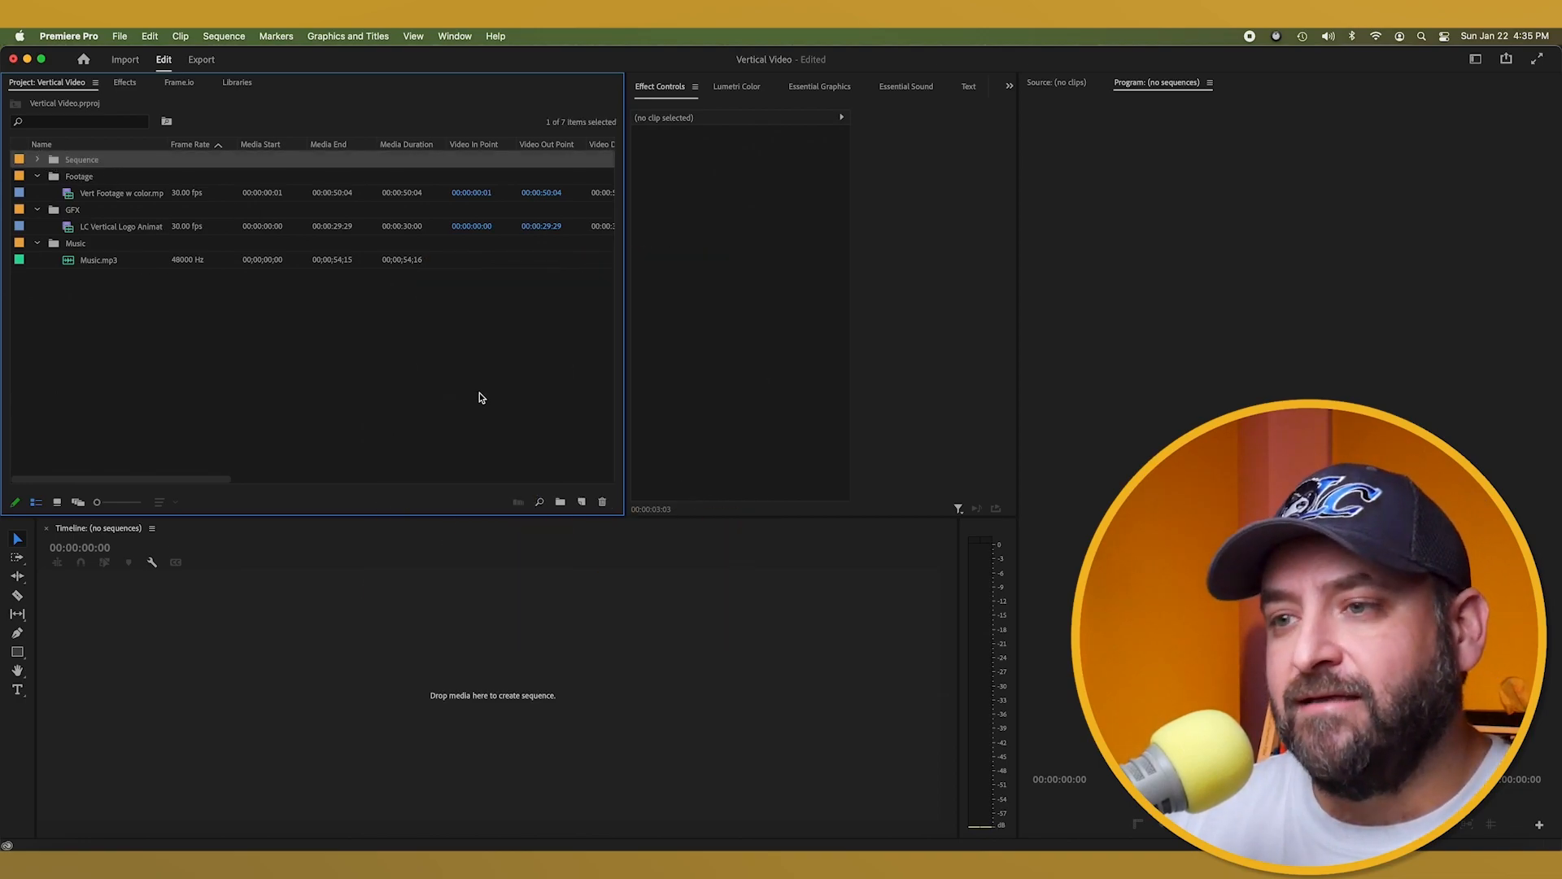
# Start a new sequence in the Sequence bin based on the ARRI 1080p 30 preset
pyautogui.click(583, 503)
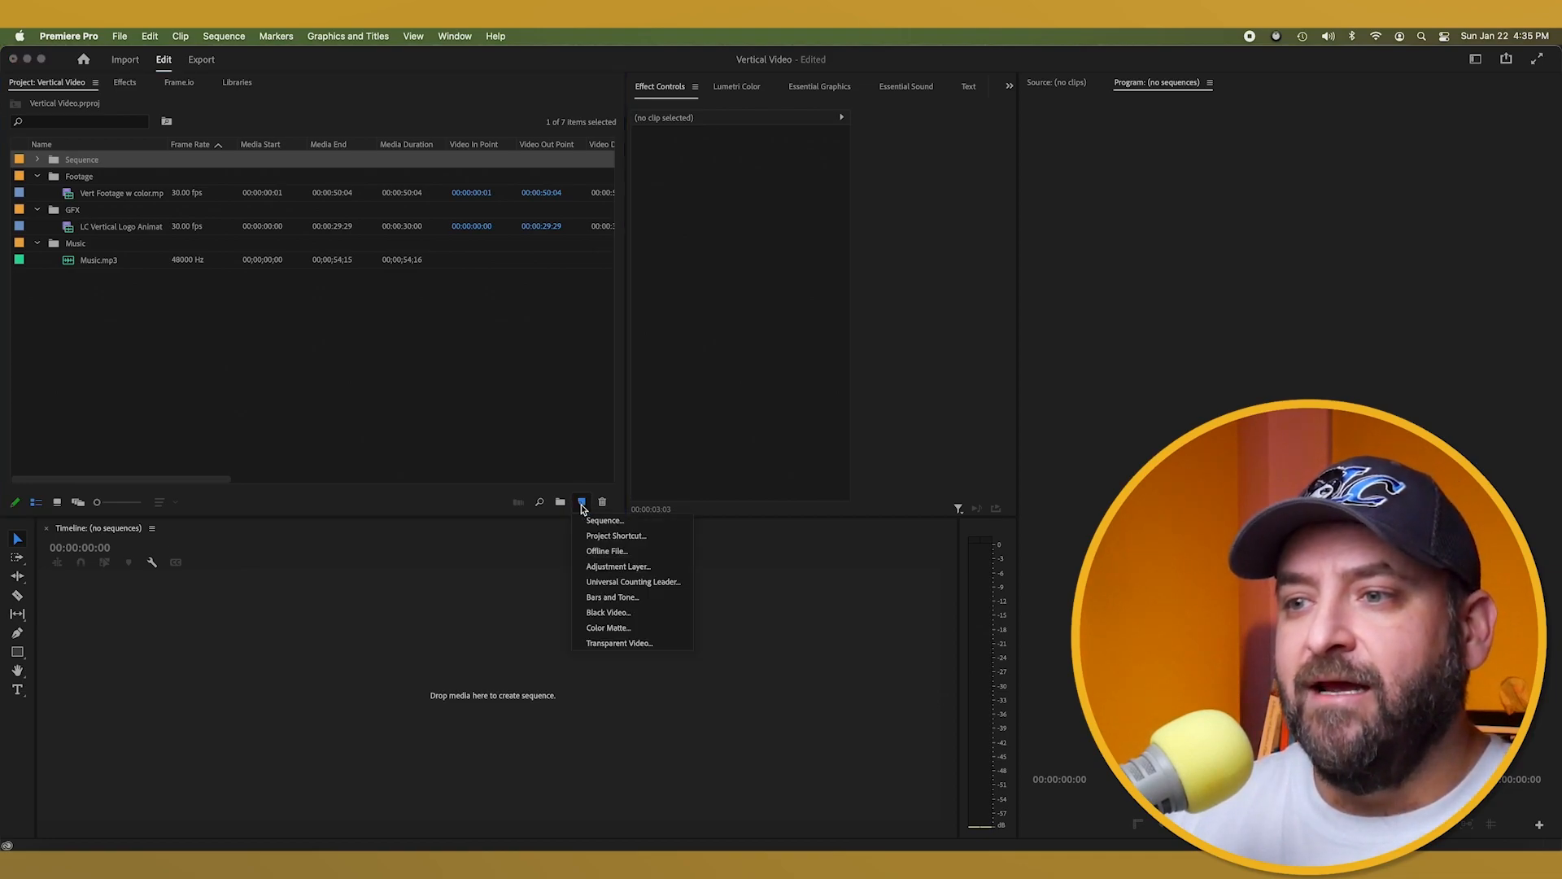
pyautogui.click(629, 525)
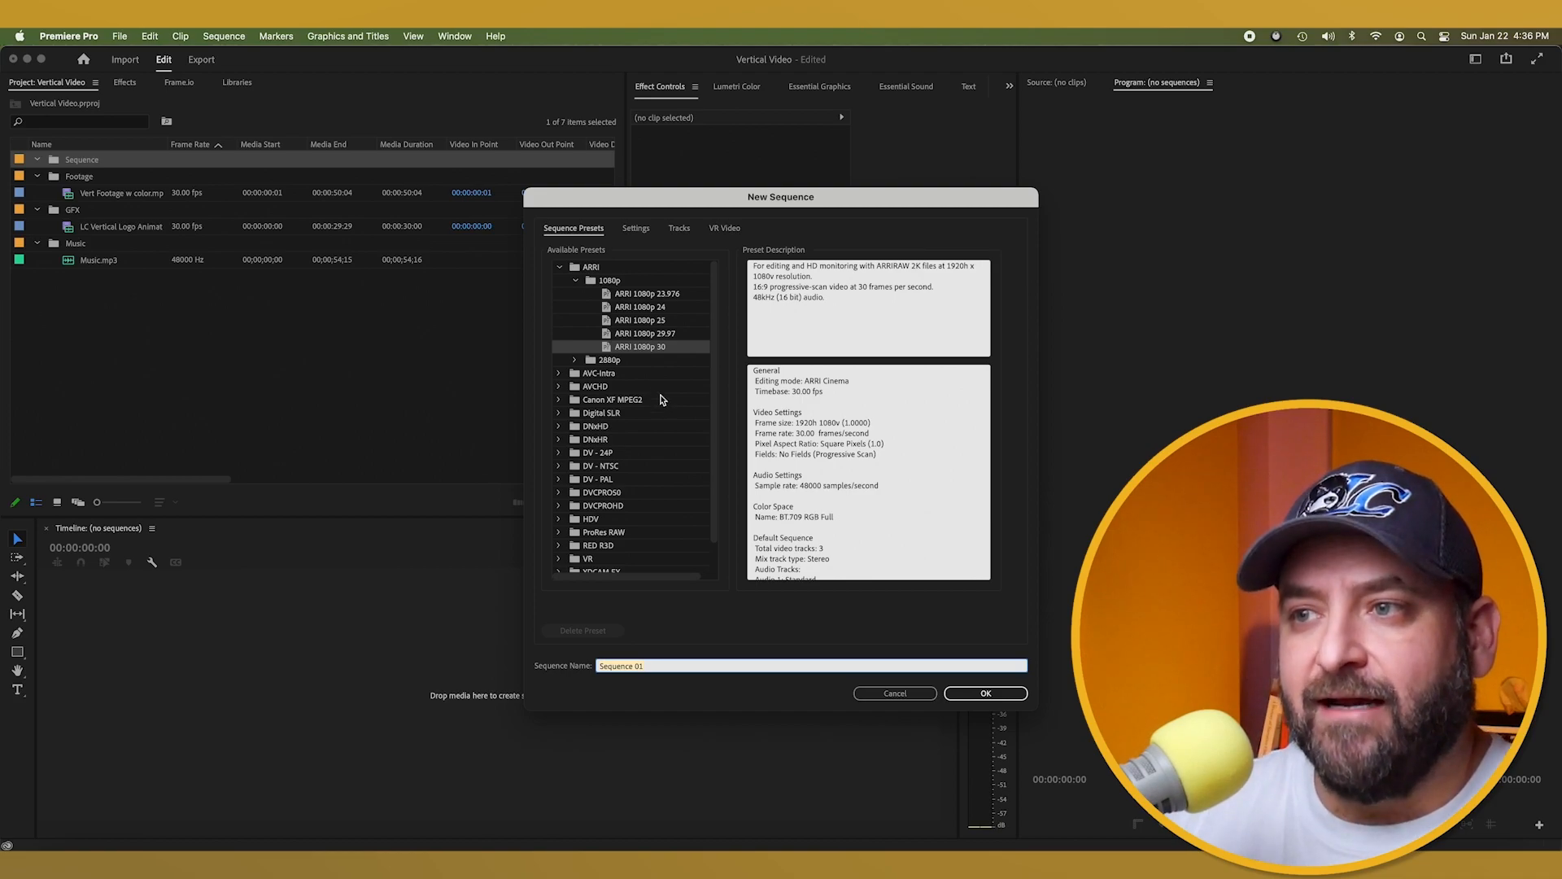
pyautogui.click(633, 348)
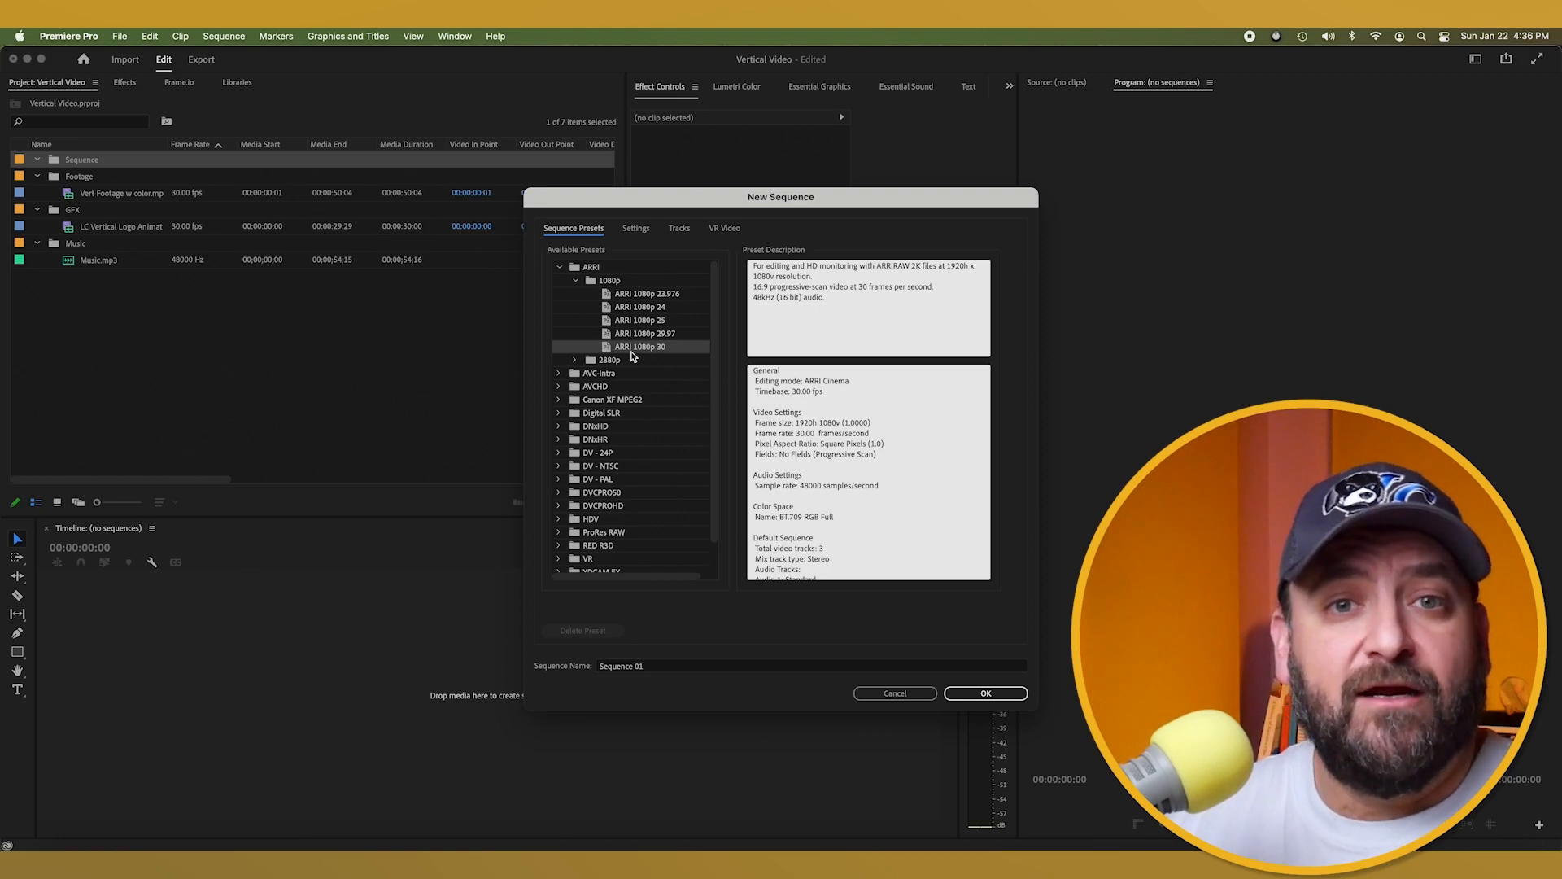
# Set the new sequence's frame size to 1080 horizontal by 1920 vertical
pyautogui.click(640, 230)
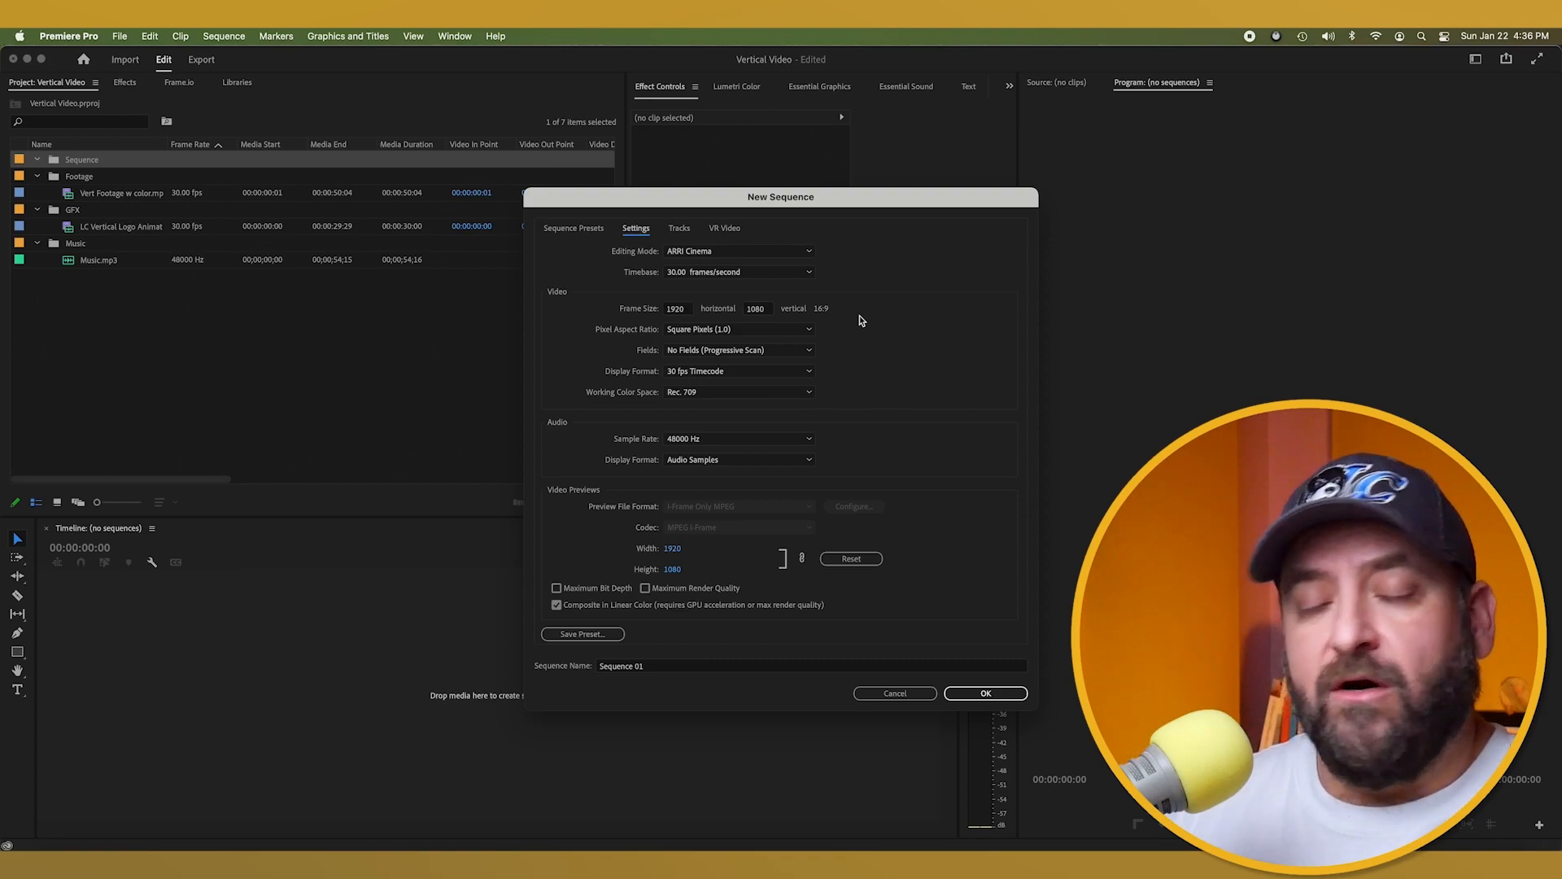
pyautogui.click(670, 310)
pyautogui.write('10')
pyautogui.press('Tab')
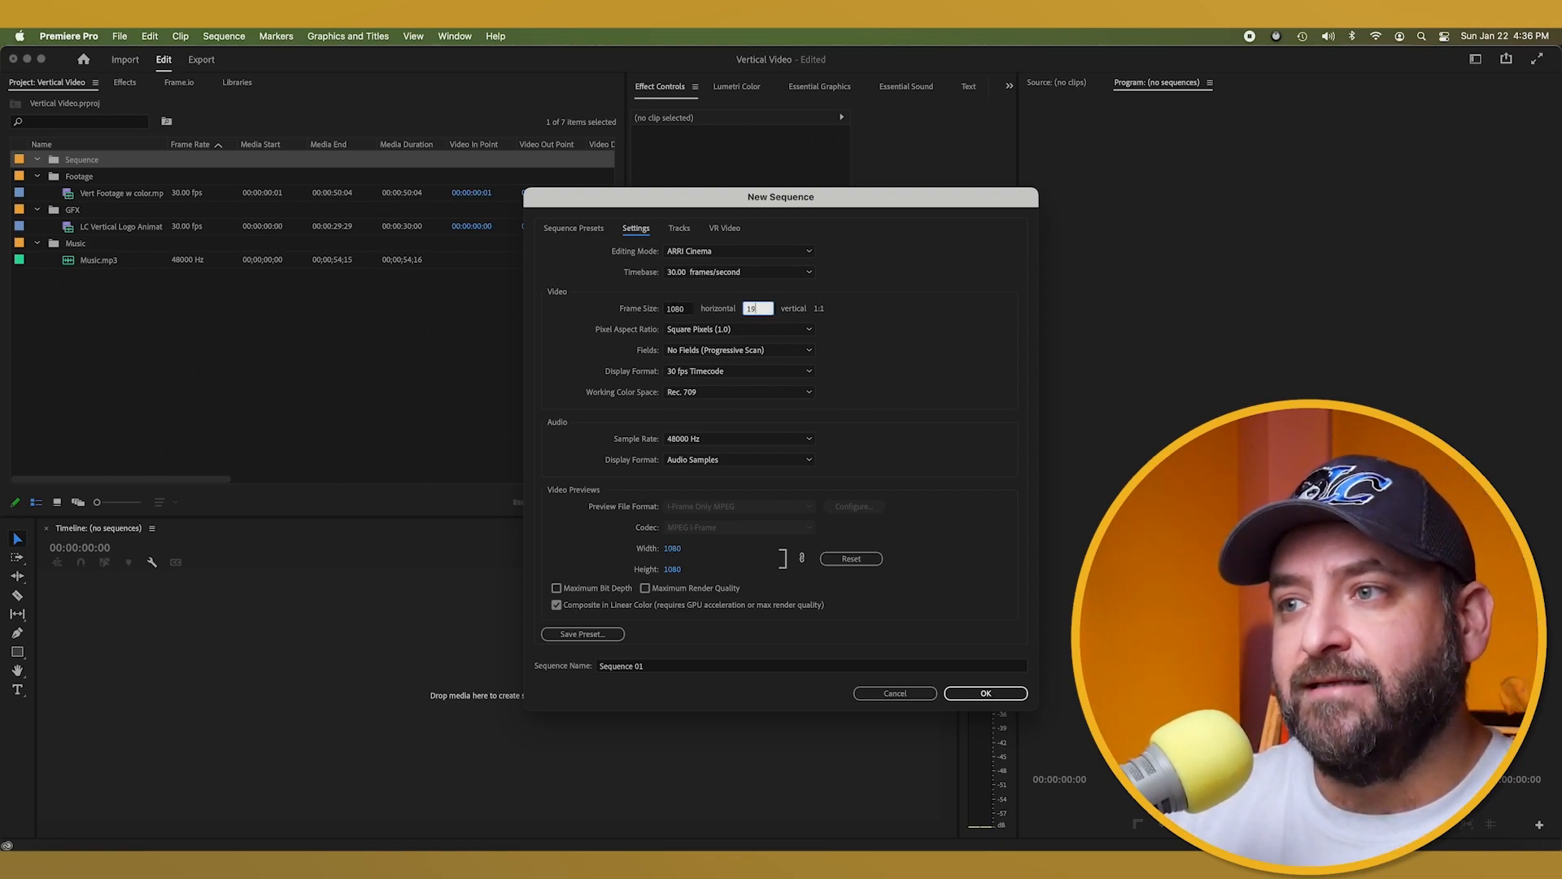
pyautogui.press('Tab')
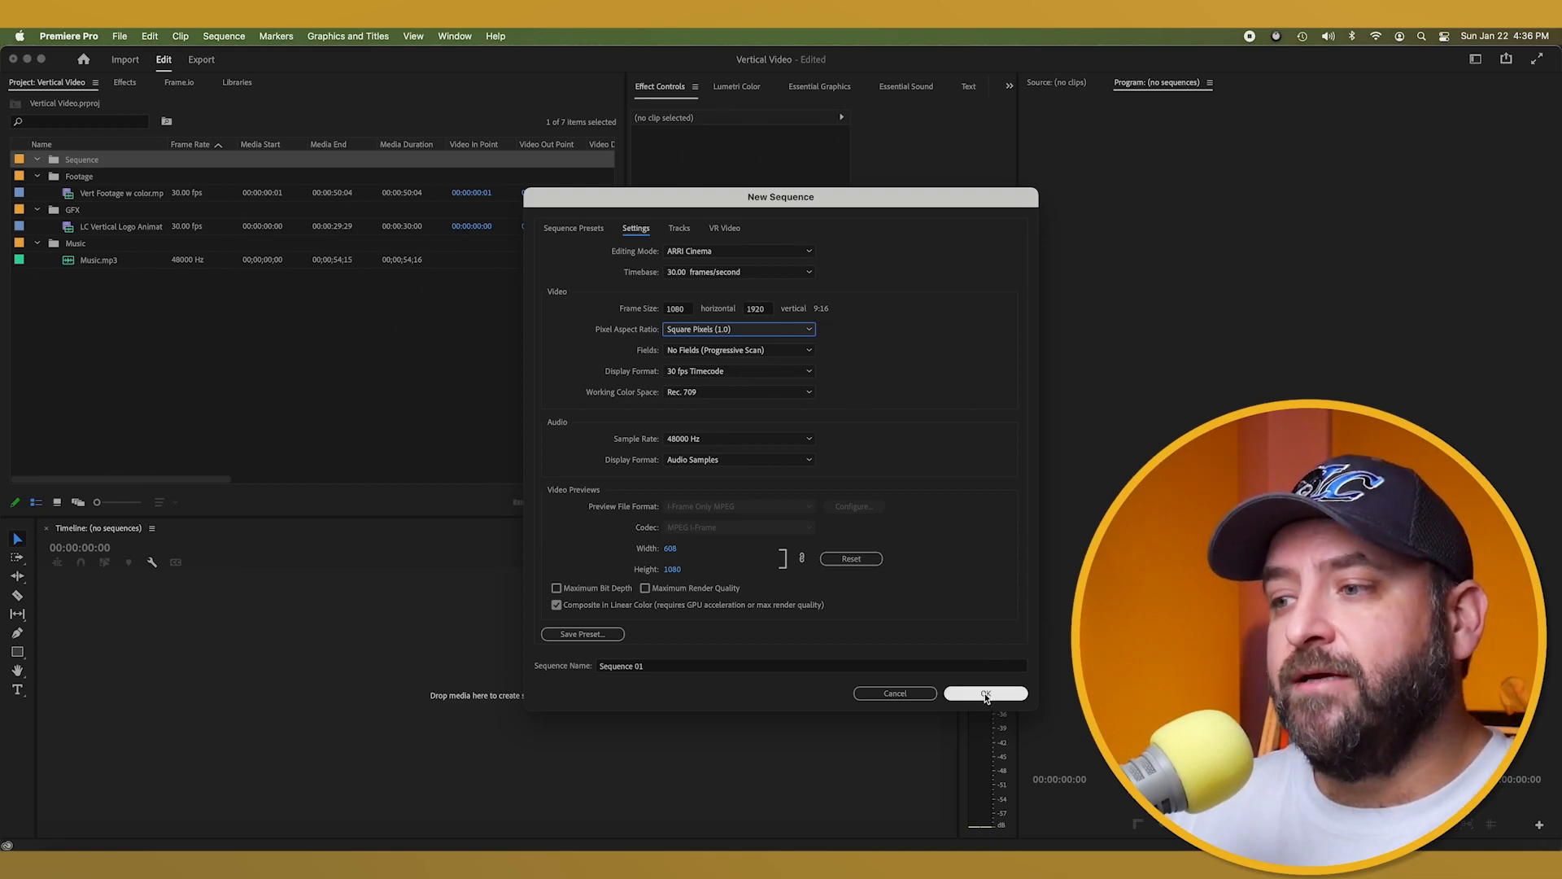
# Name the sequence Vertical Video and create it
pyautogui.click(649, 665)
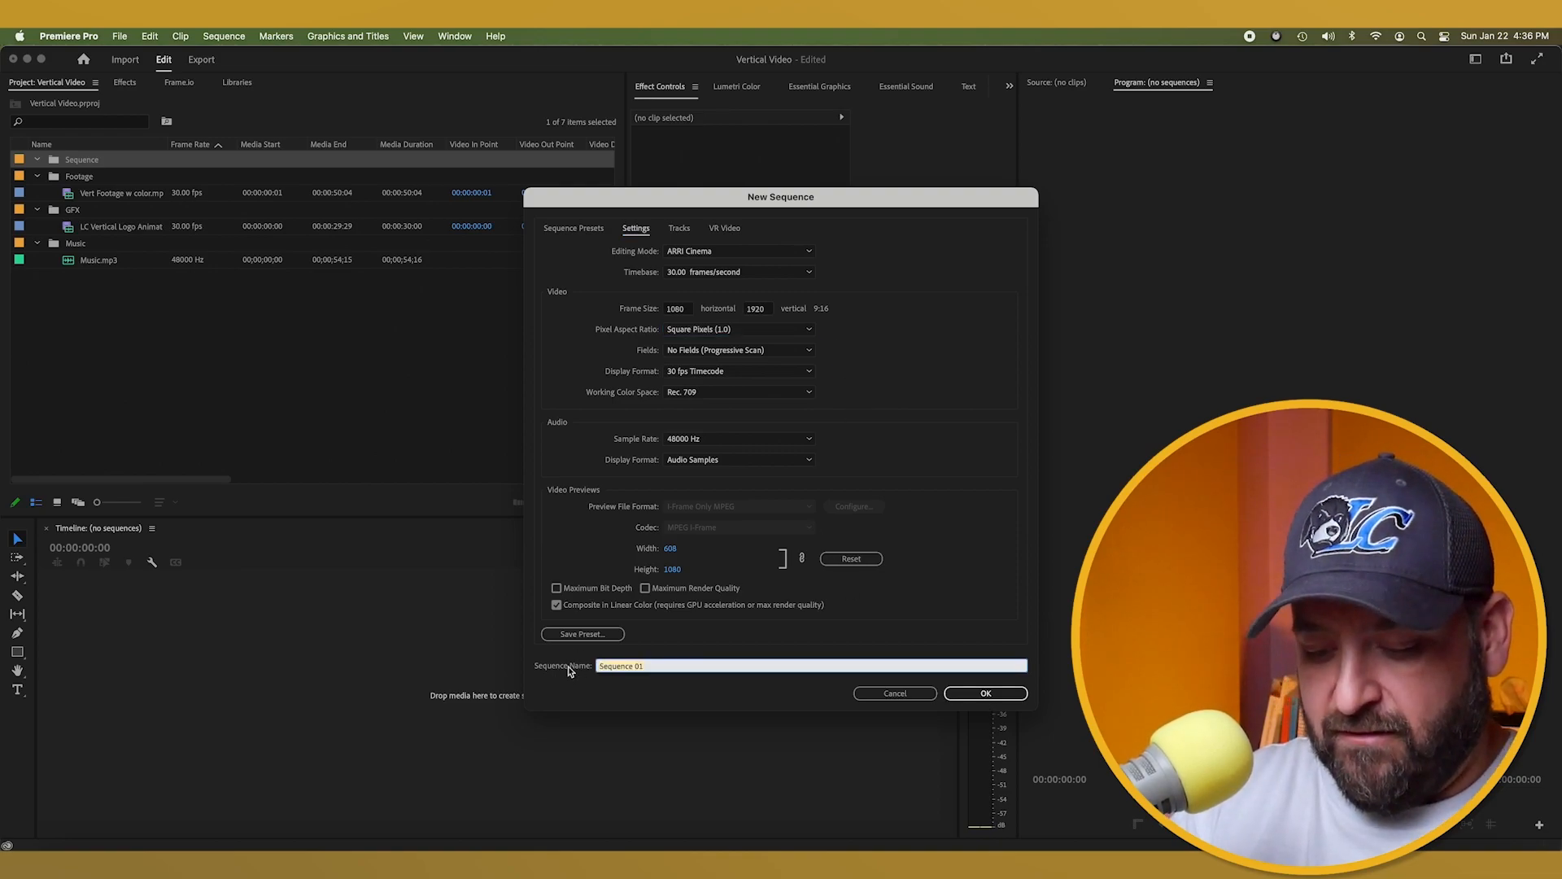
pyautogui.write('Vertical Video')
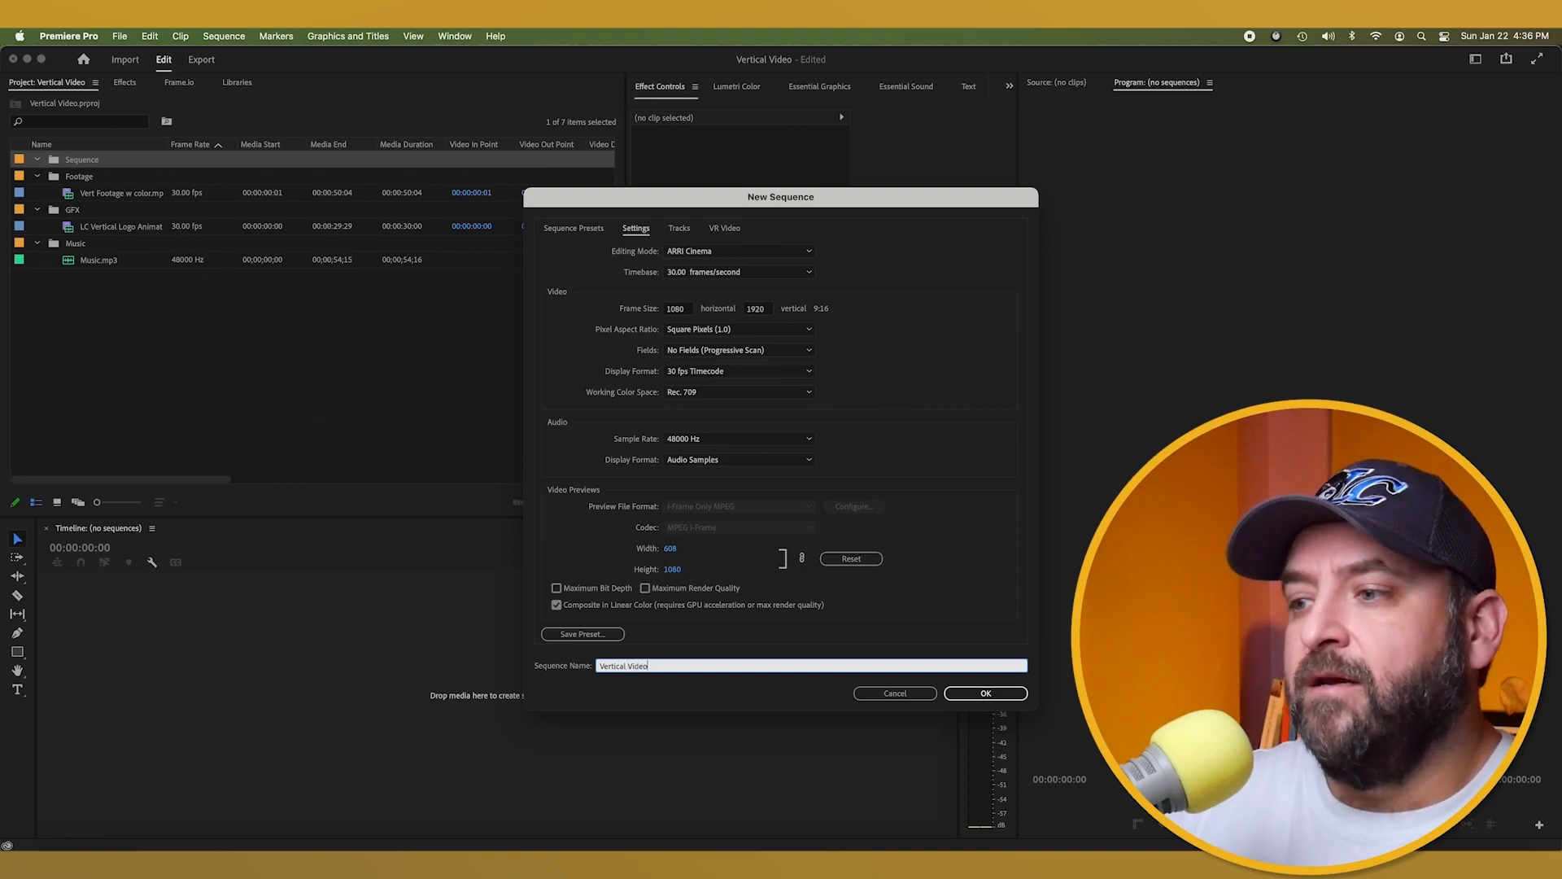
pyautogui.click(950, 694)
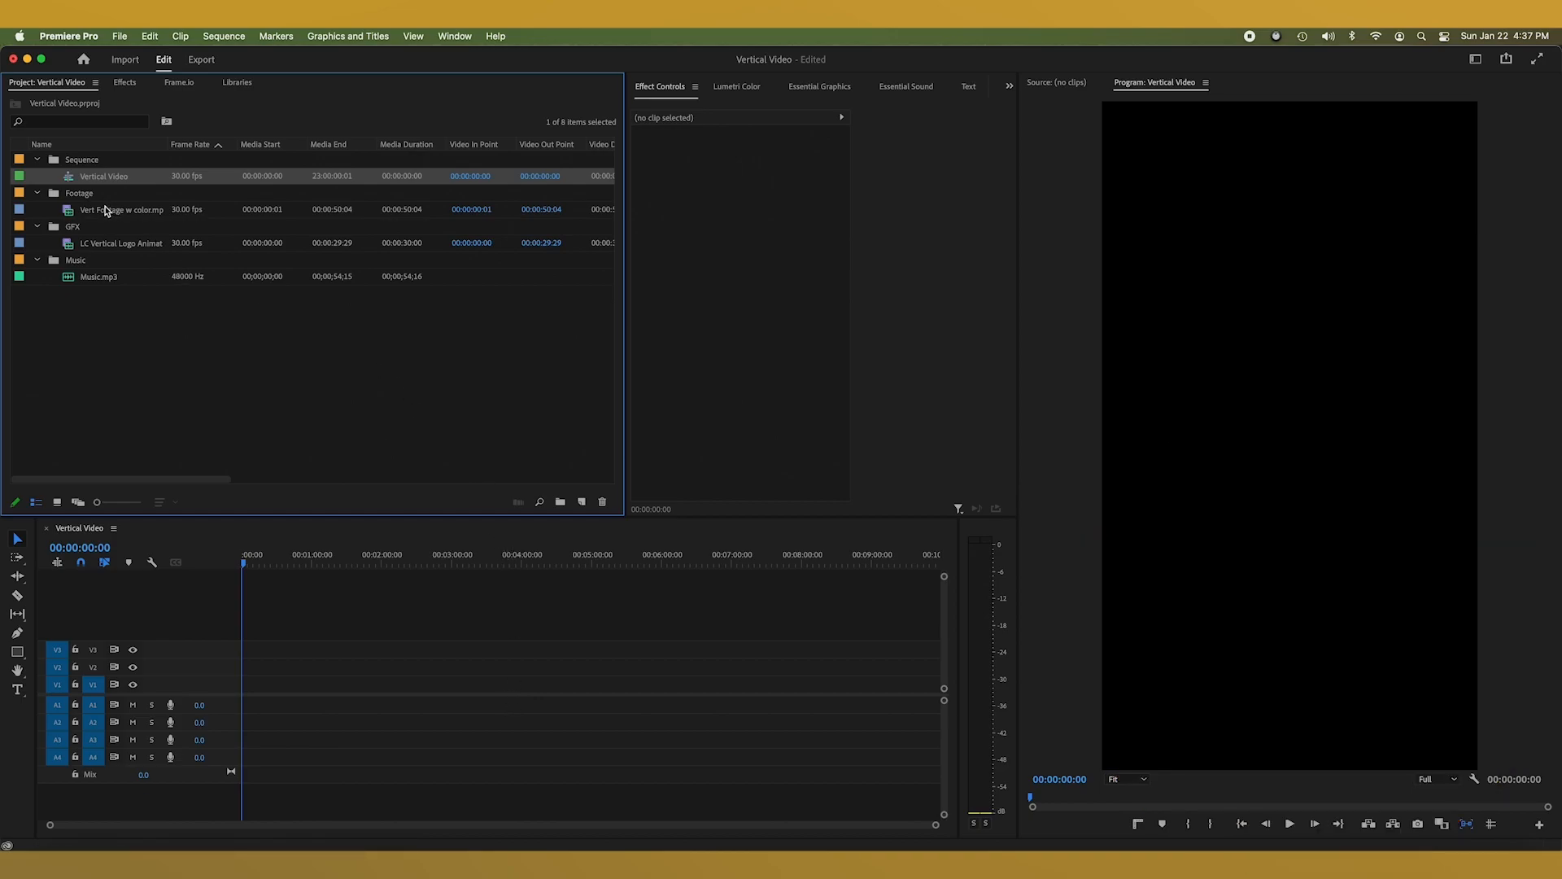
# Place the Vert Footage w color.mp4 clip on tracks V1 and A1 of the Vertical Video sequence and play its opening
pyautogui.moveTo(95, 213); pyautogui.dragTo(251, 690)
pyautogui.click(251, 567)
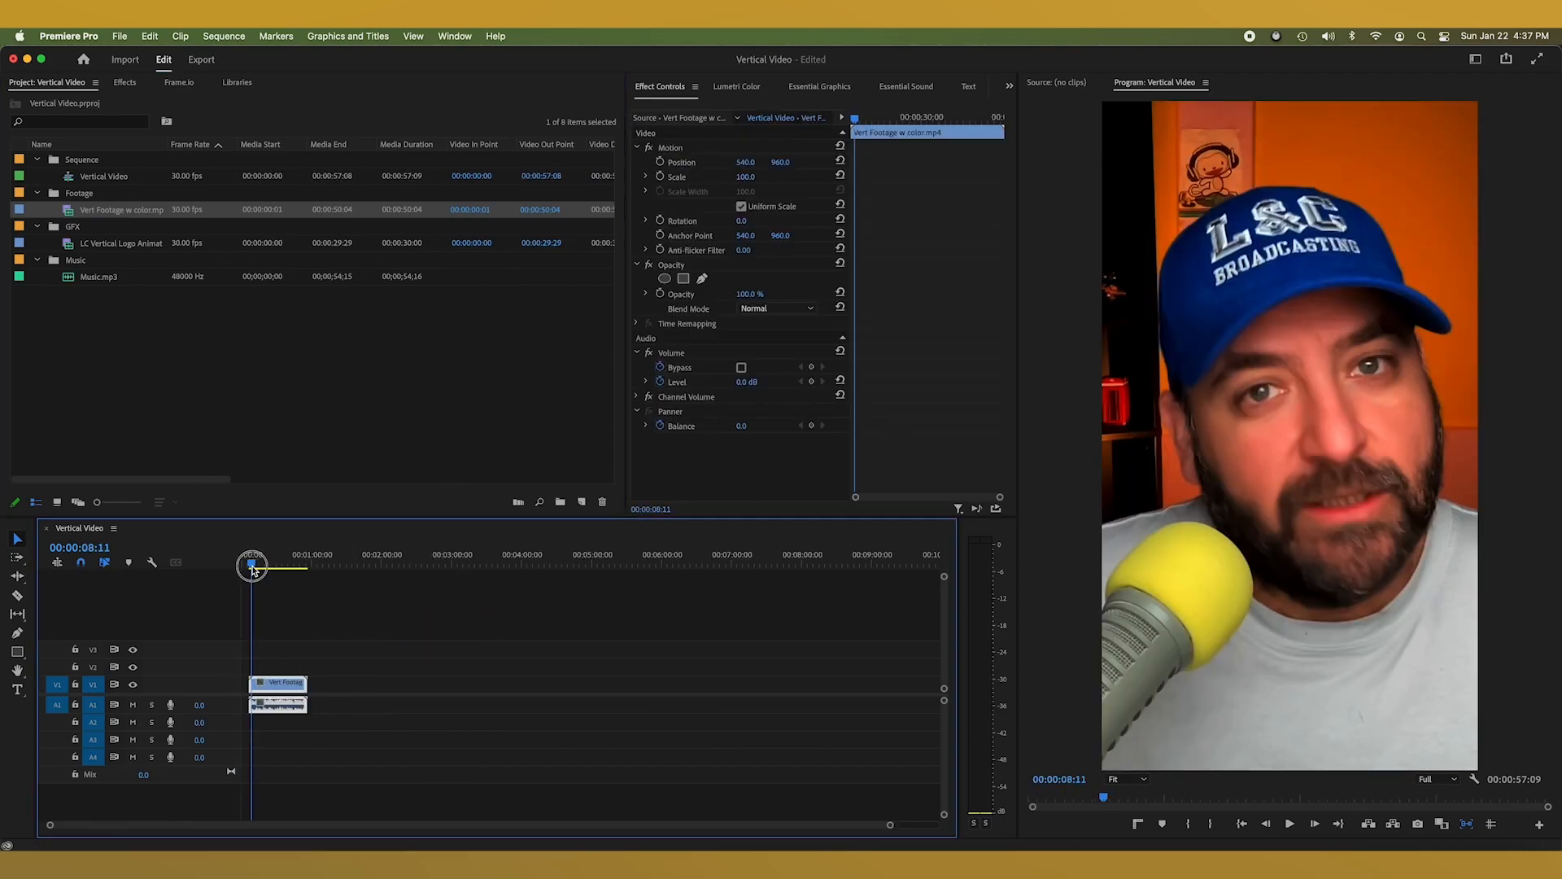
pyautogui.moveTo(251, 568)
pyautogui.mouseDown()
pyautogui.moveTo(303, 567)
pyautogui.moveTo(251, 565)
pyautogui.mouseUp()
pyautogui.press('space')
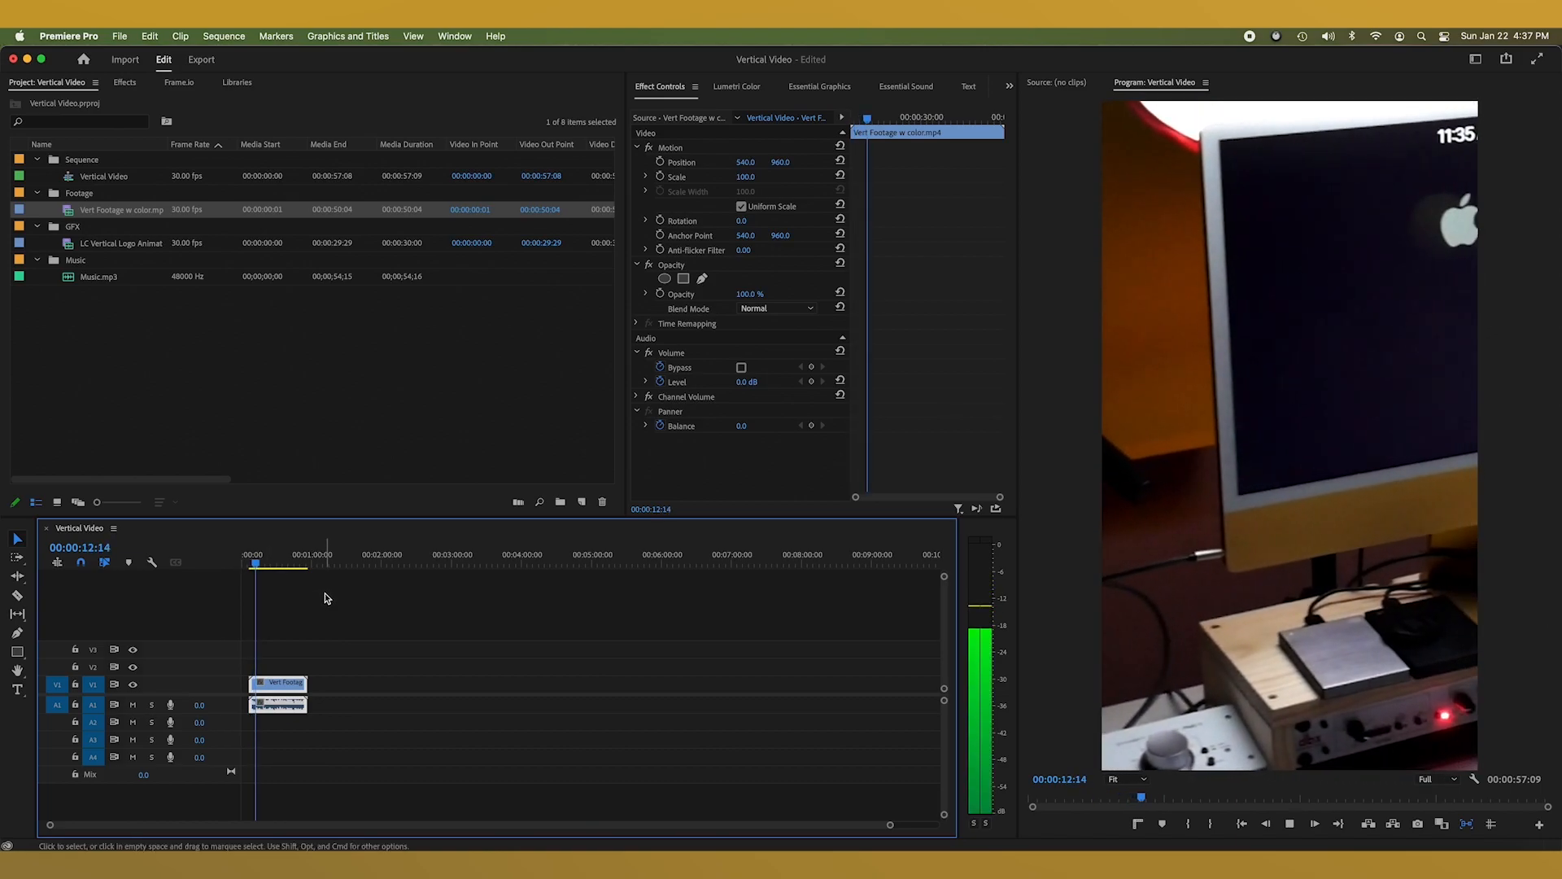
pyautogui.press('space')
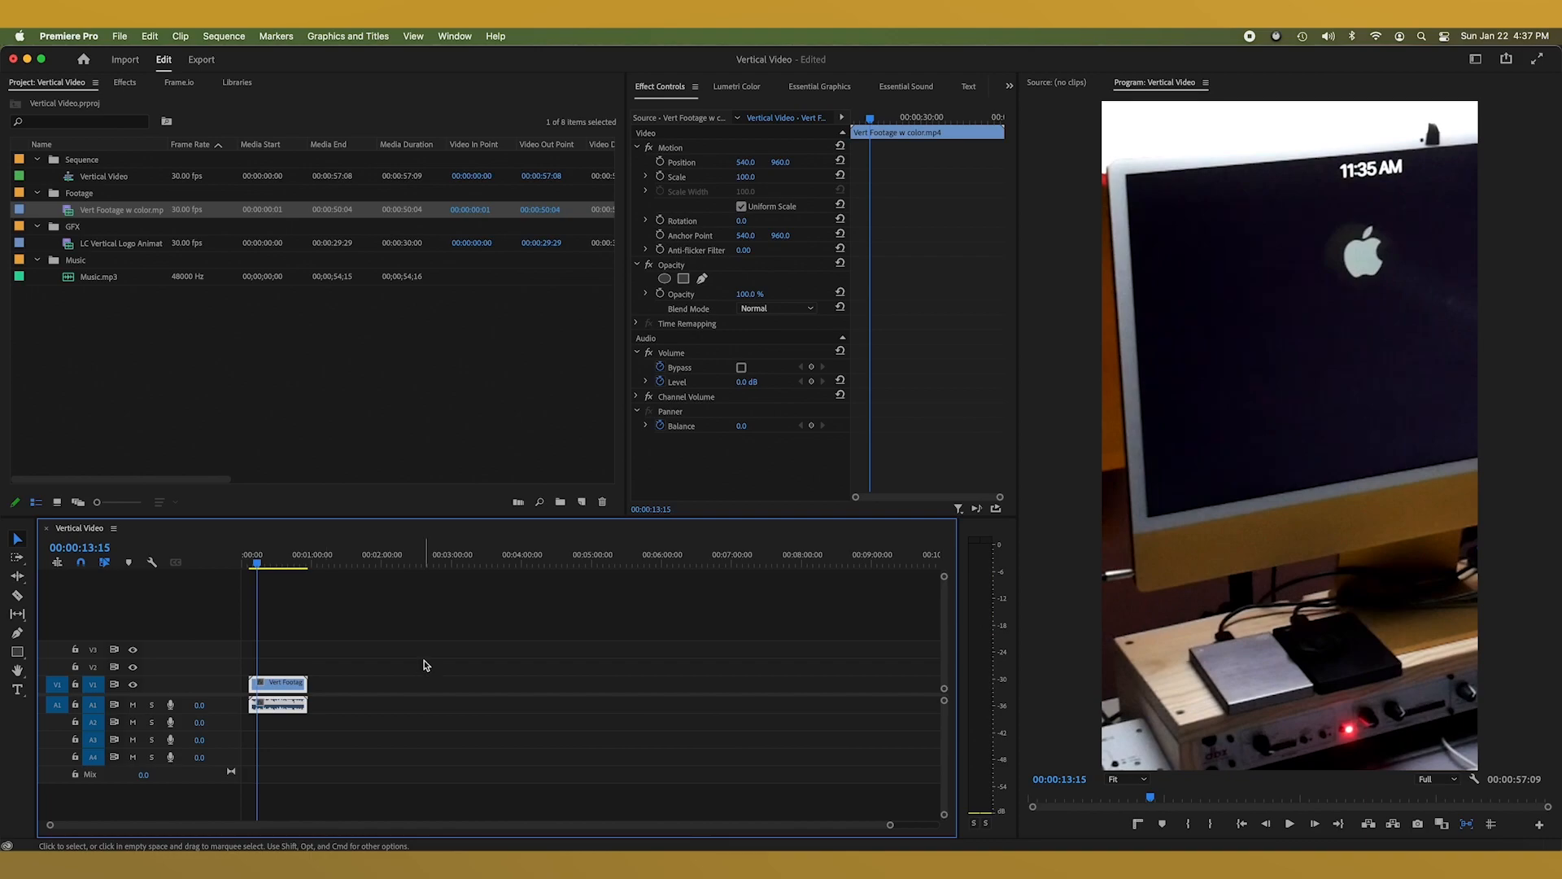
# Position the playhead at 00:00:09:25, at the end of the footage's opening talking shot
pyautogui.click(257, 566)
pyautogui.moveTo(256, 565); pyautogui.dragTo(248, 566)
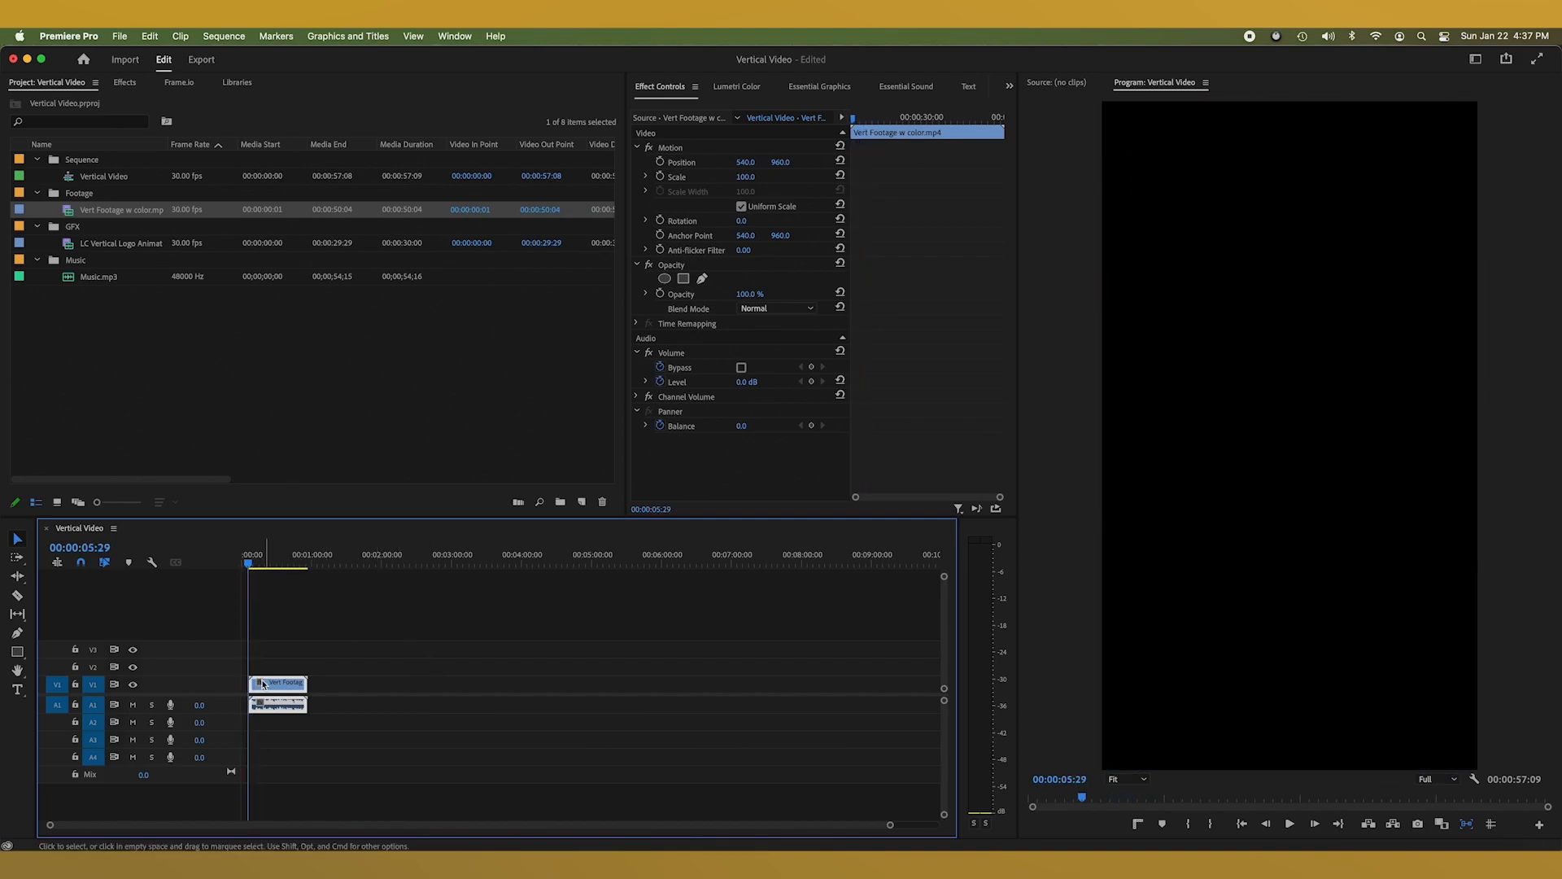
pyautogui.scroll(5, 254, 684)
pyautogui.scroll(2, 254, 680)
pyautogui.hscroll(-3, 309, 643)
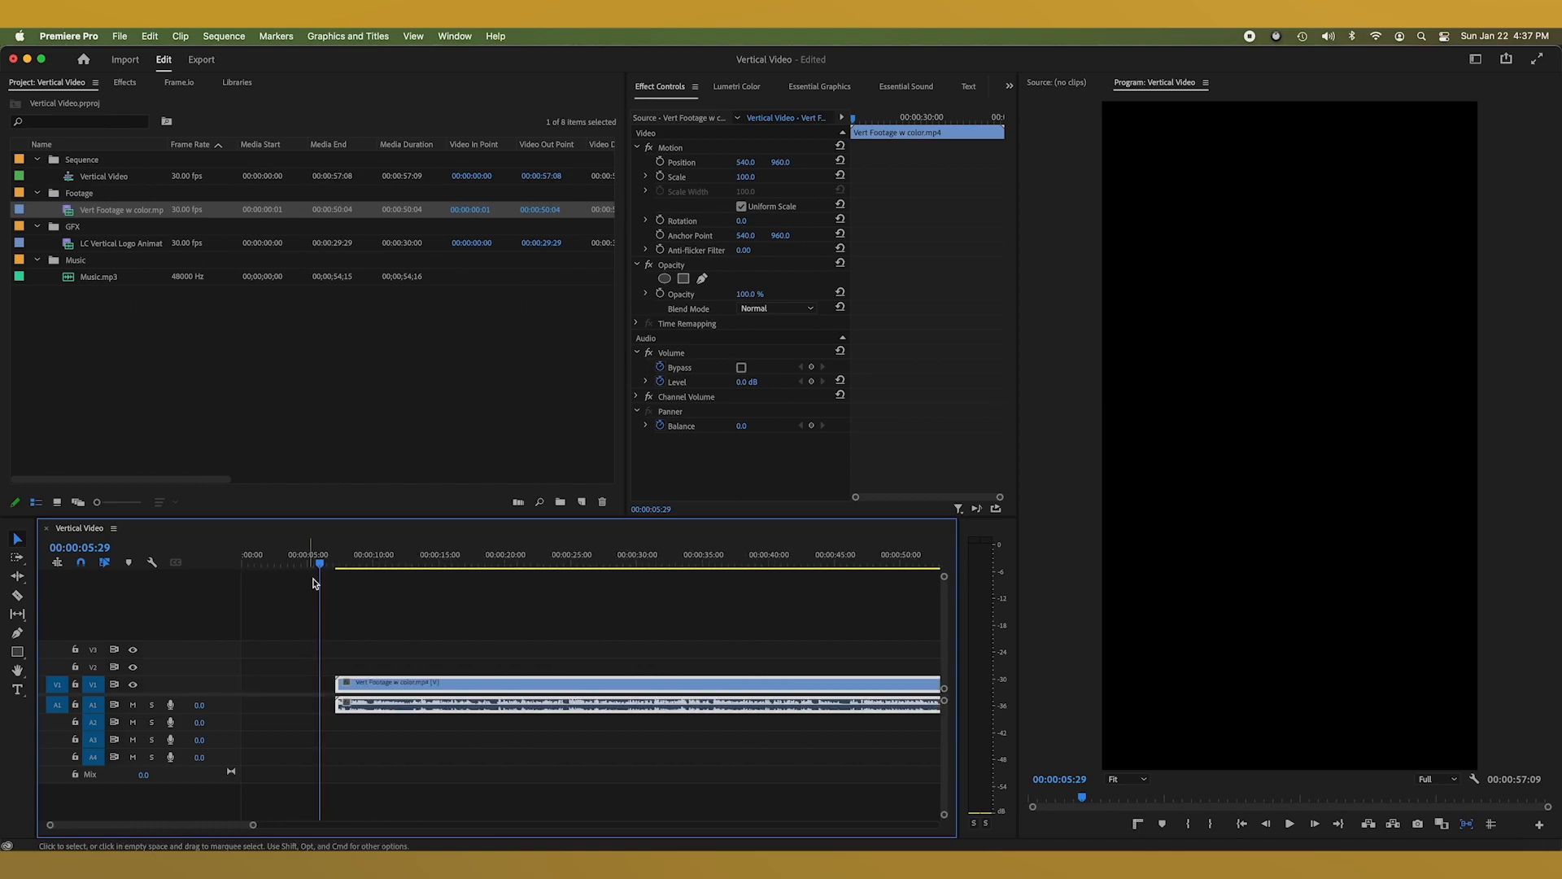
pyautogui.moveTo(319, 564); pyautogui.dragTo(372, 568)
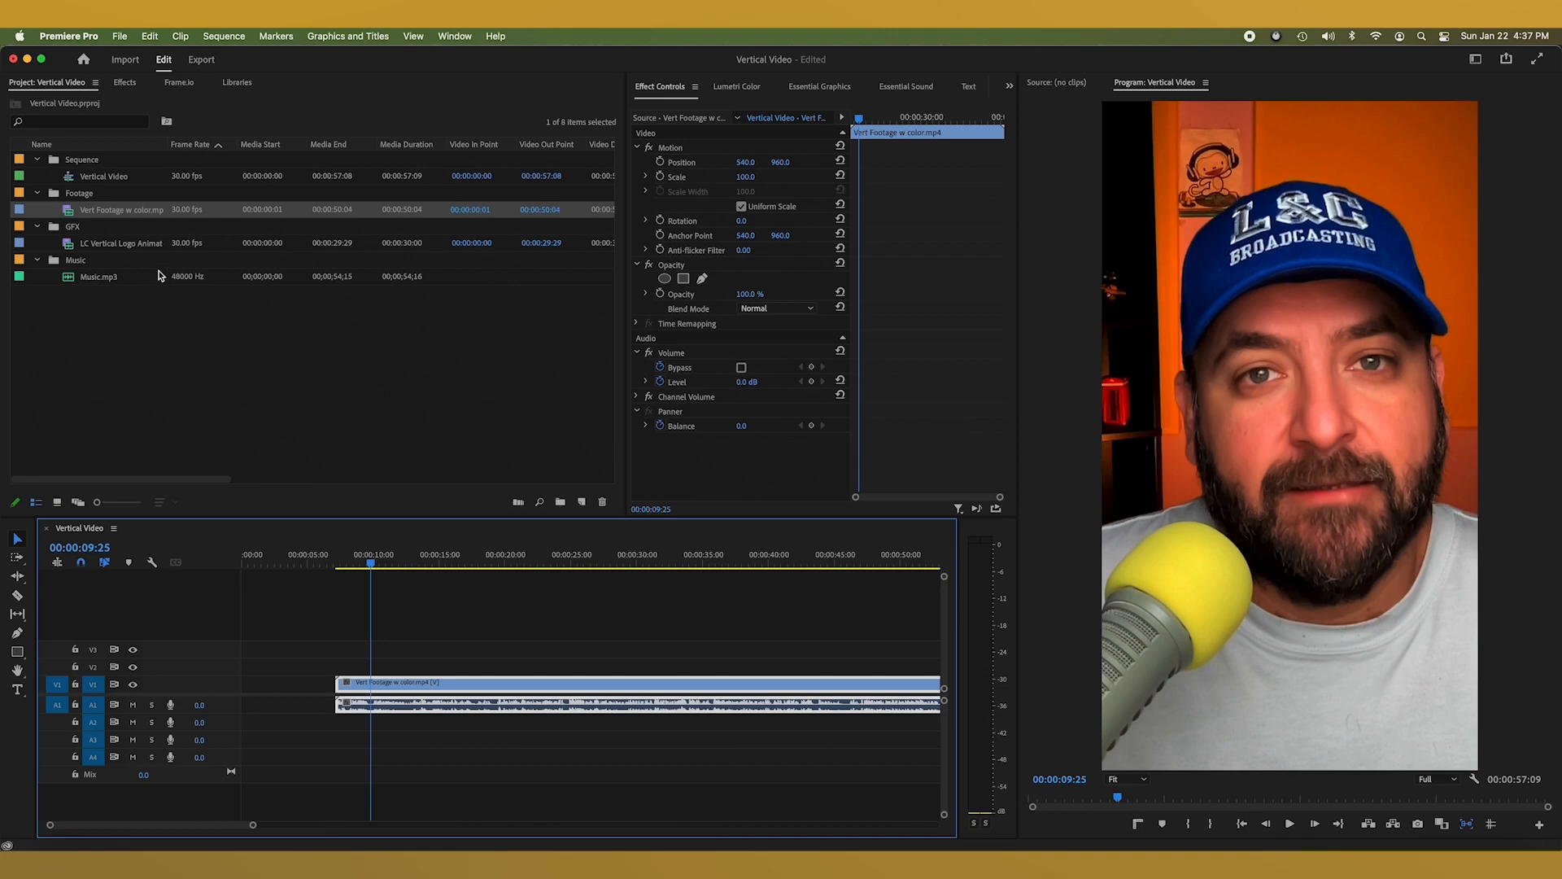
# Open LC Vertical Logo Animation 2.mov in the source monitor and preview its audio waveform and its video
pyautogui.click(114, 246)
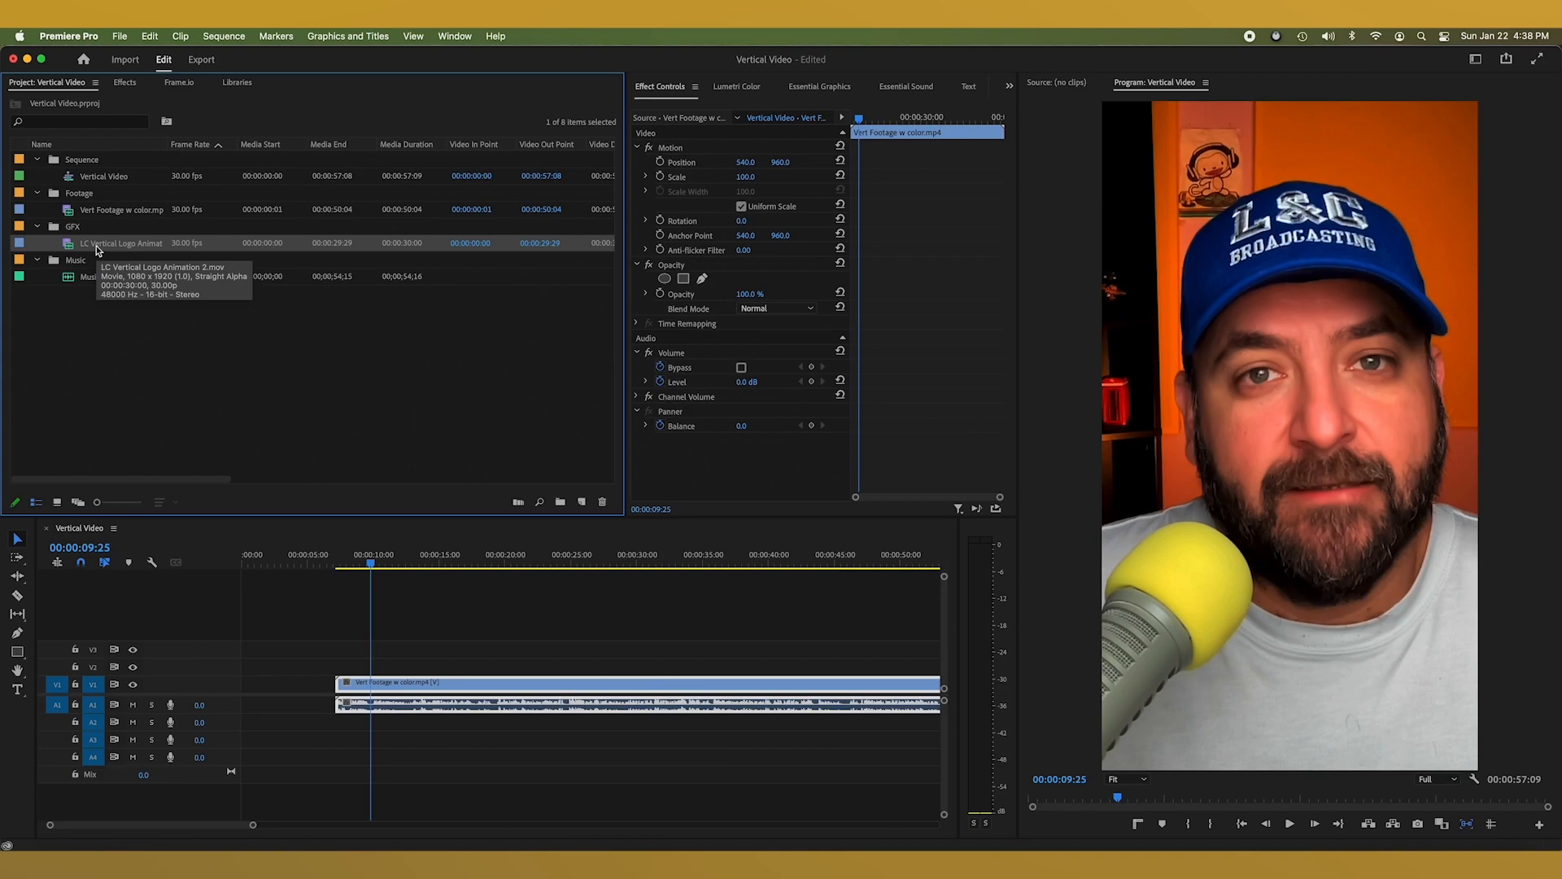
pyautogui.doubleClick(209, 245)
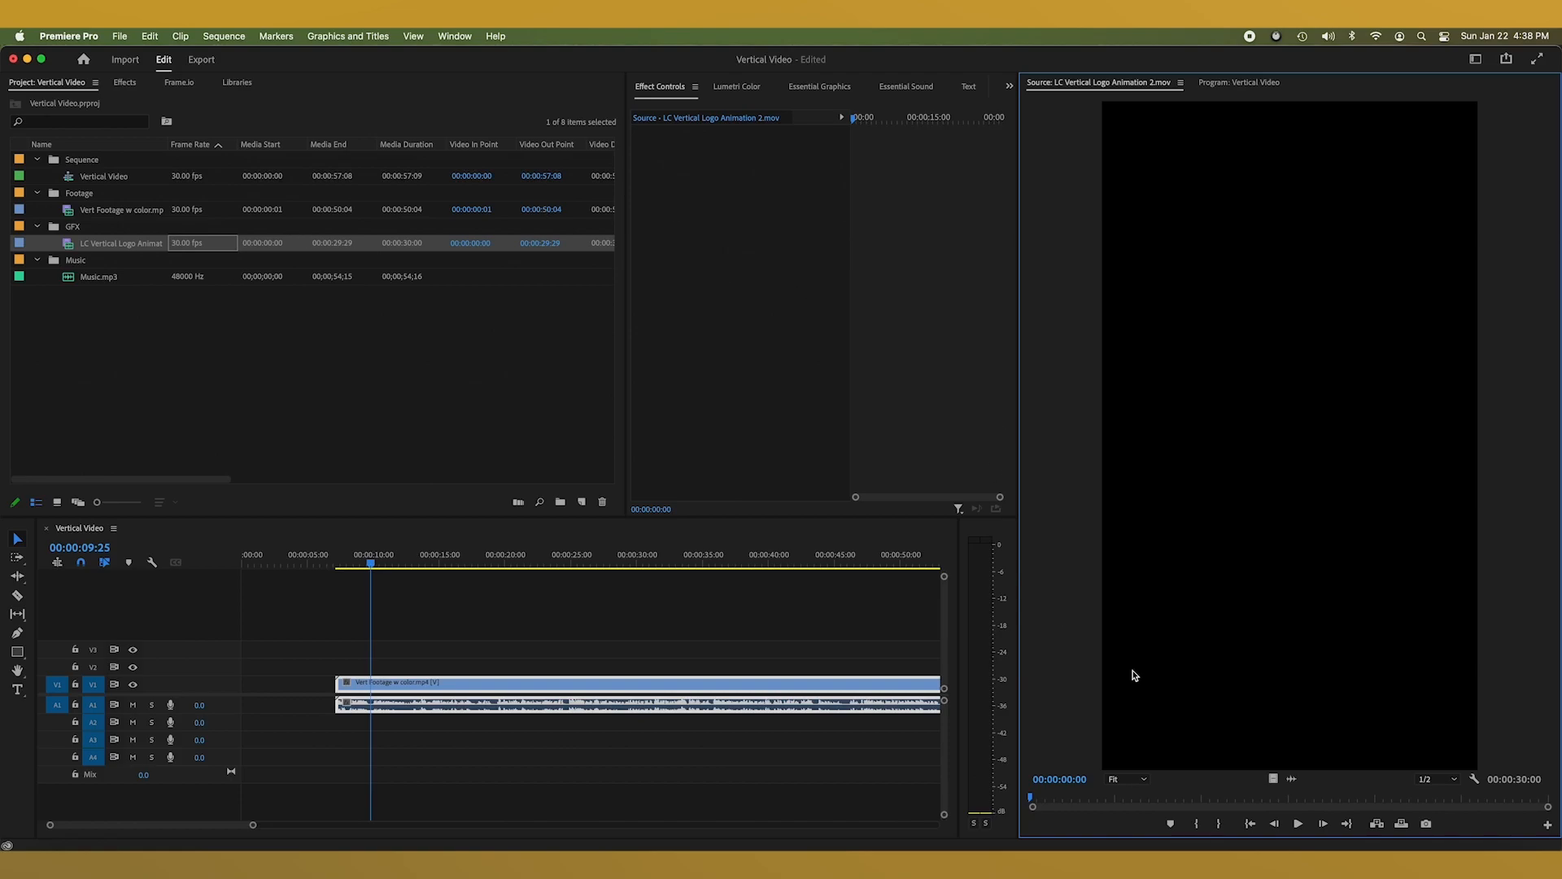
pyautogui.moveTo(1033, 801)
pyautogui.mouseDown()
pyautogui.moveTo(1173, 804)
pyautogui.moveTo(1024, 799)
pyautogui.mouseUp()
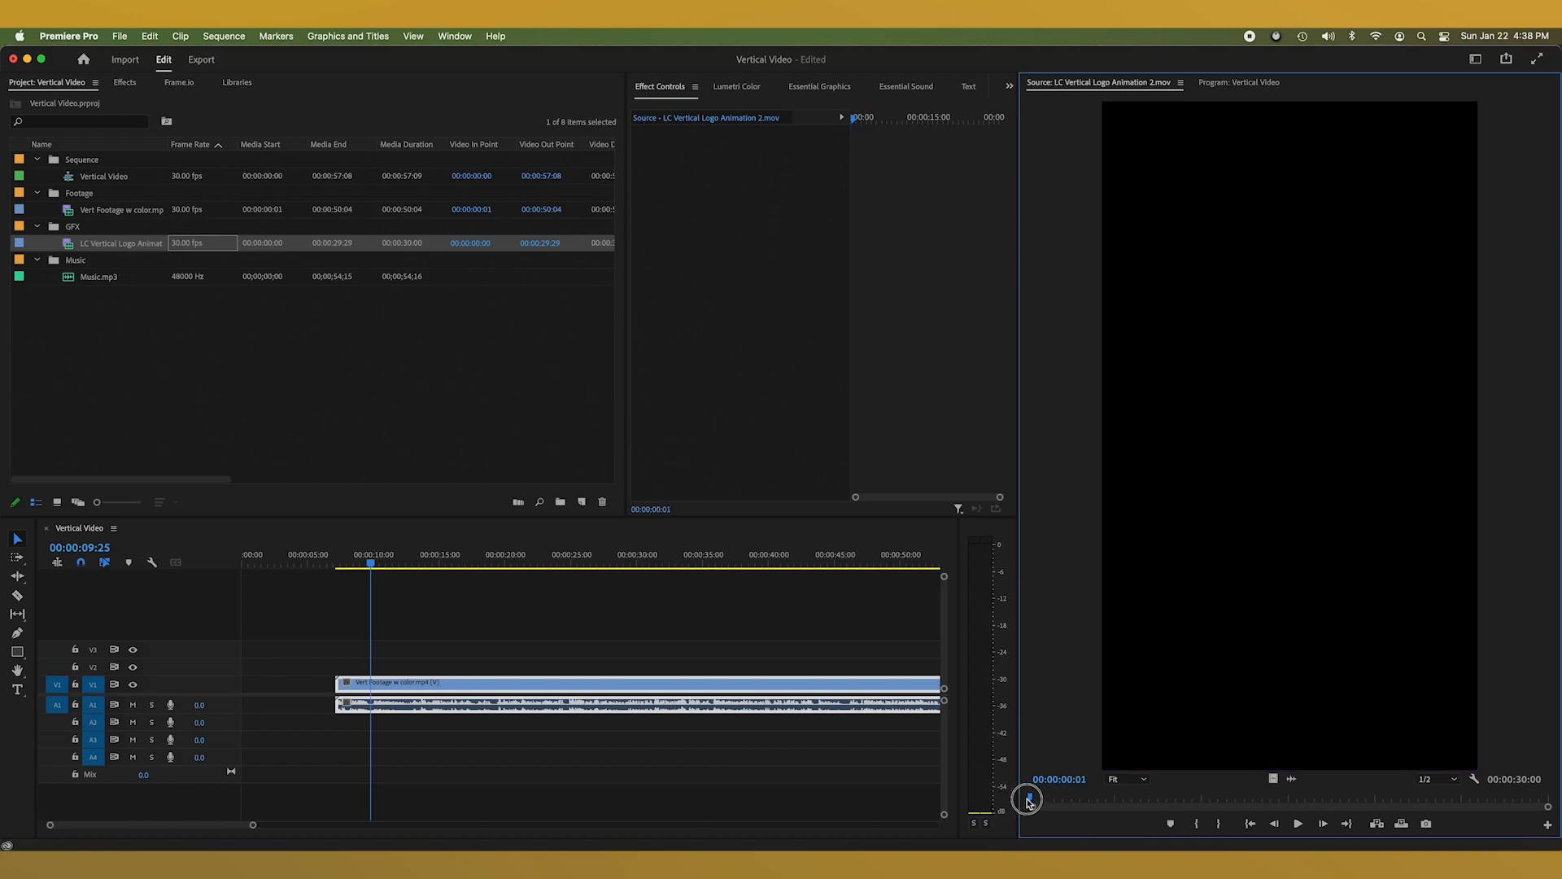
pyautogui.click(1293, 781)
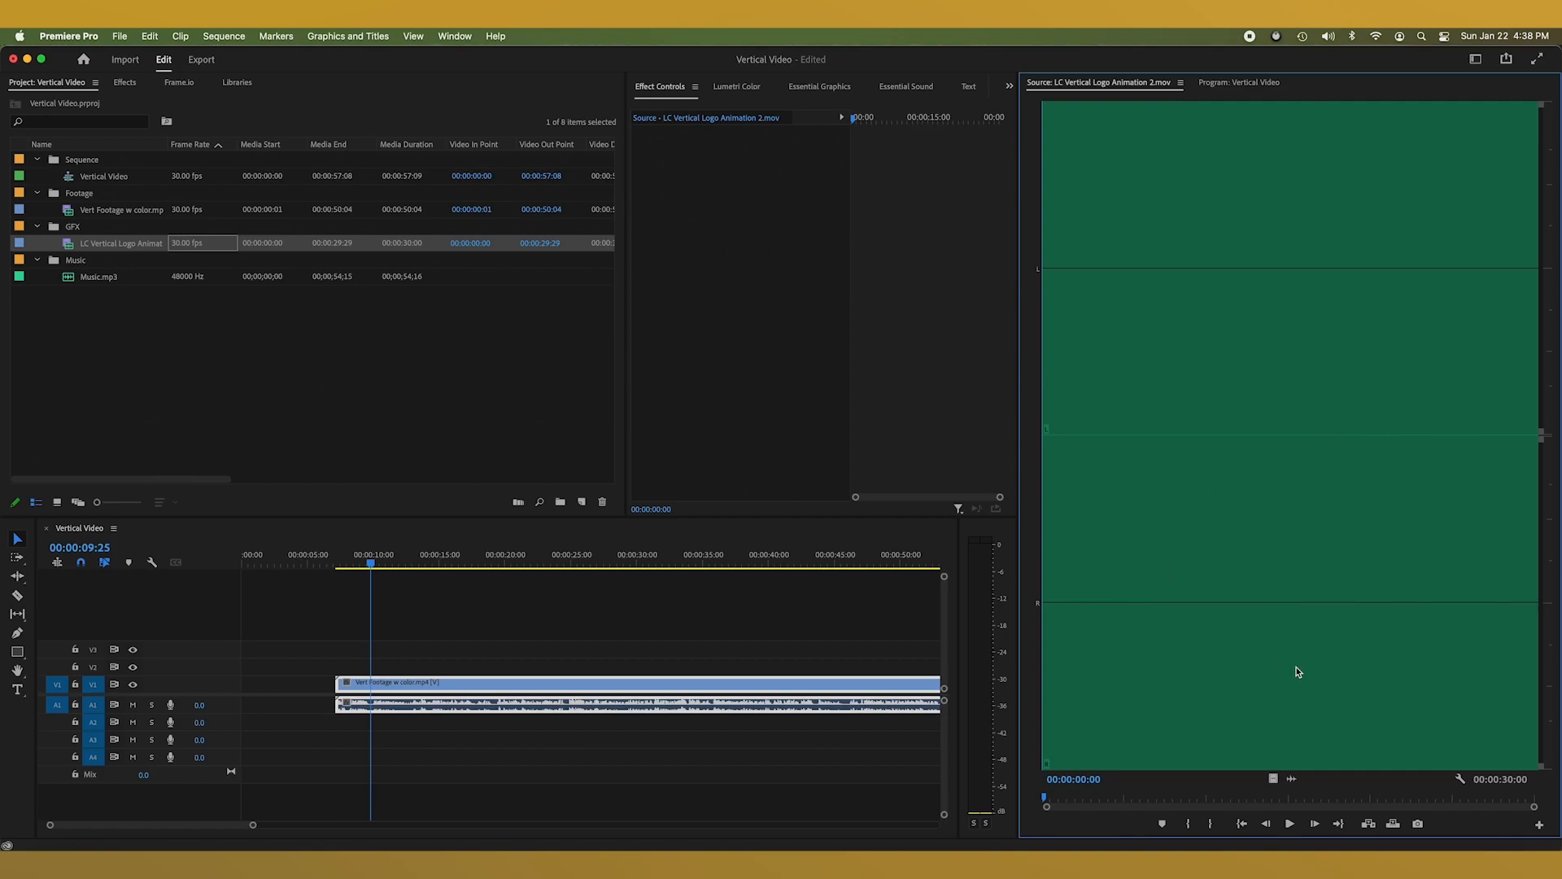
pyautogui.click(1271, 778)
pyautogui.click(1034, 800)
pyautogui.moveTo(1033, 800); pyautogui.dragTo(1071, 800)
# Place only the logo animation's video on V2 above the start of the footage and trim its end to 00:00:09:25
pyautogui.moveTo(1275, 781); pyautogui.dragTo(341, 667)
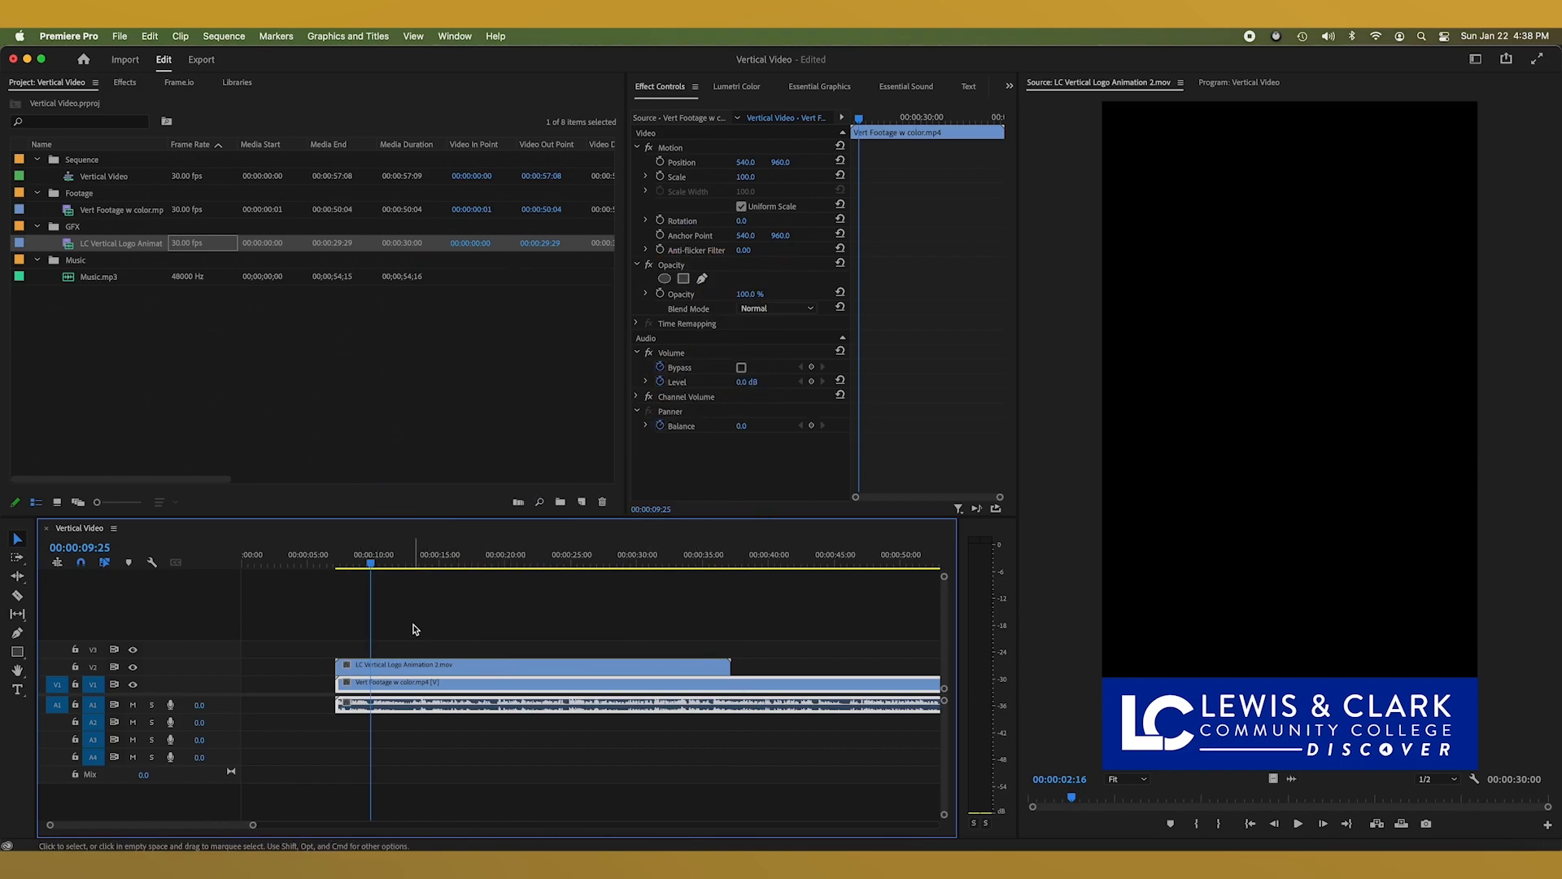
pyautogui.click(1236, 83)
pyautogui.click(1114, 82)
pyautogui.click(1205, 83)
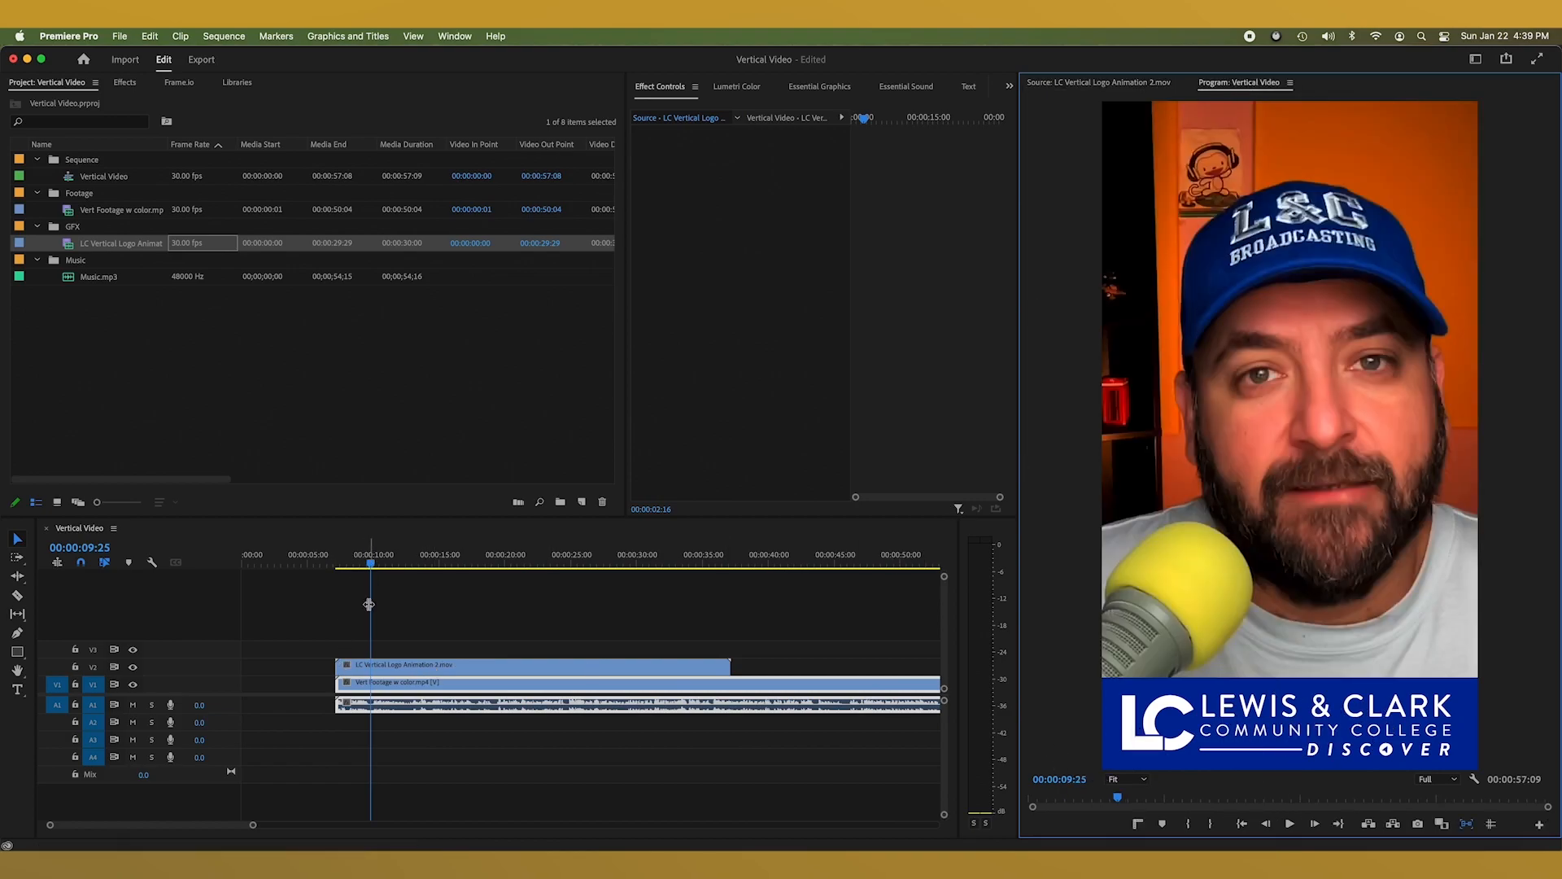
pyautogui.moveTo(724, 667); pyautogui.dragTo(370, 663)
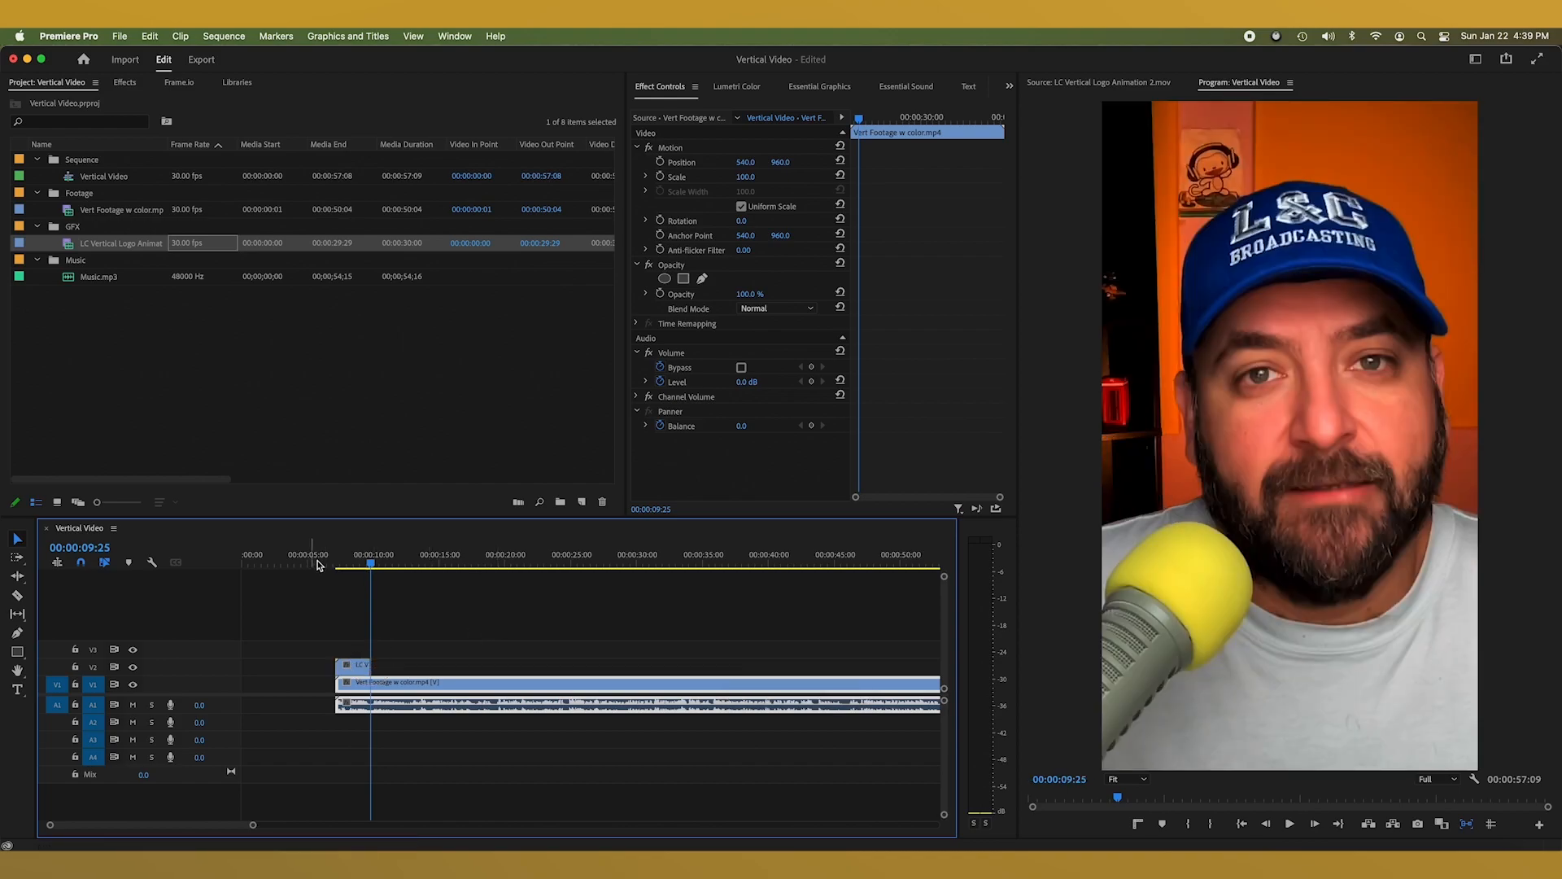
# Play back the start of the sequence to review the trimmed logo animation and the studio shot that follows it
pyautogui.moveTo(370, 566); pyautogui.dragTo(335, 566)
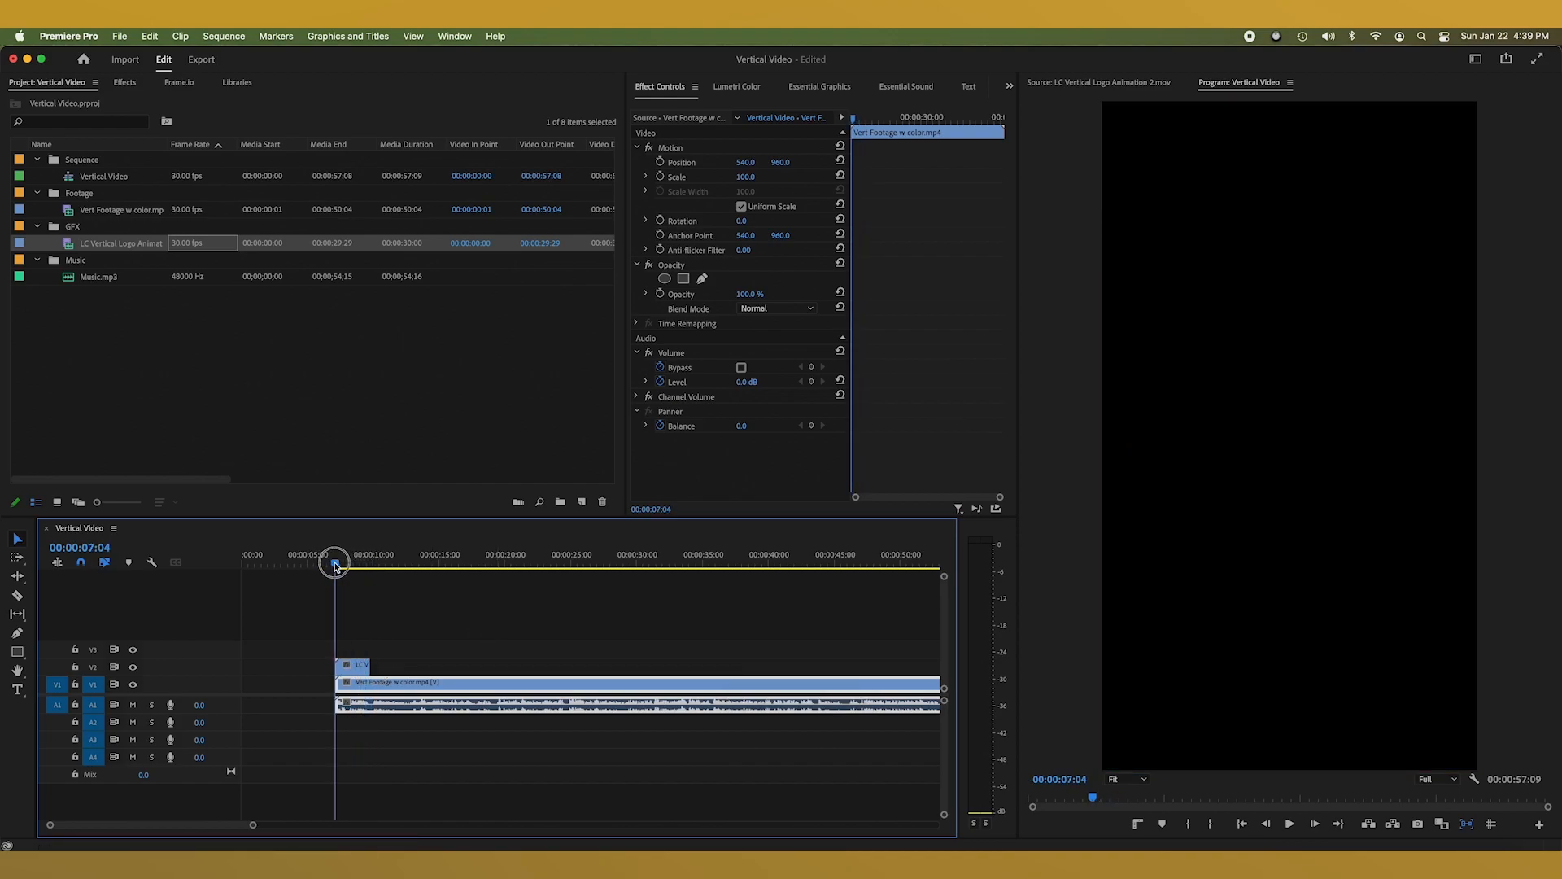
pyautogui.press('space')
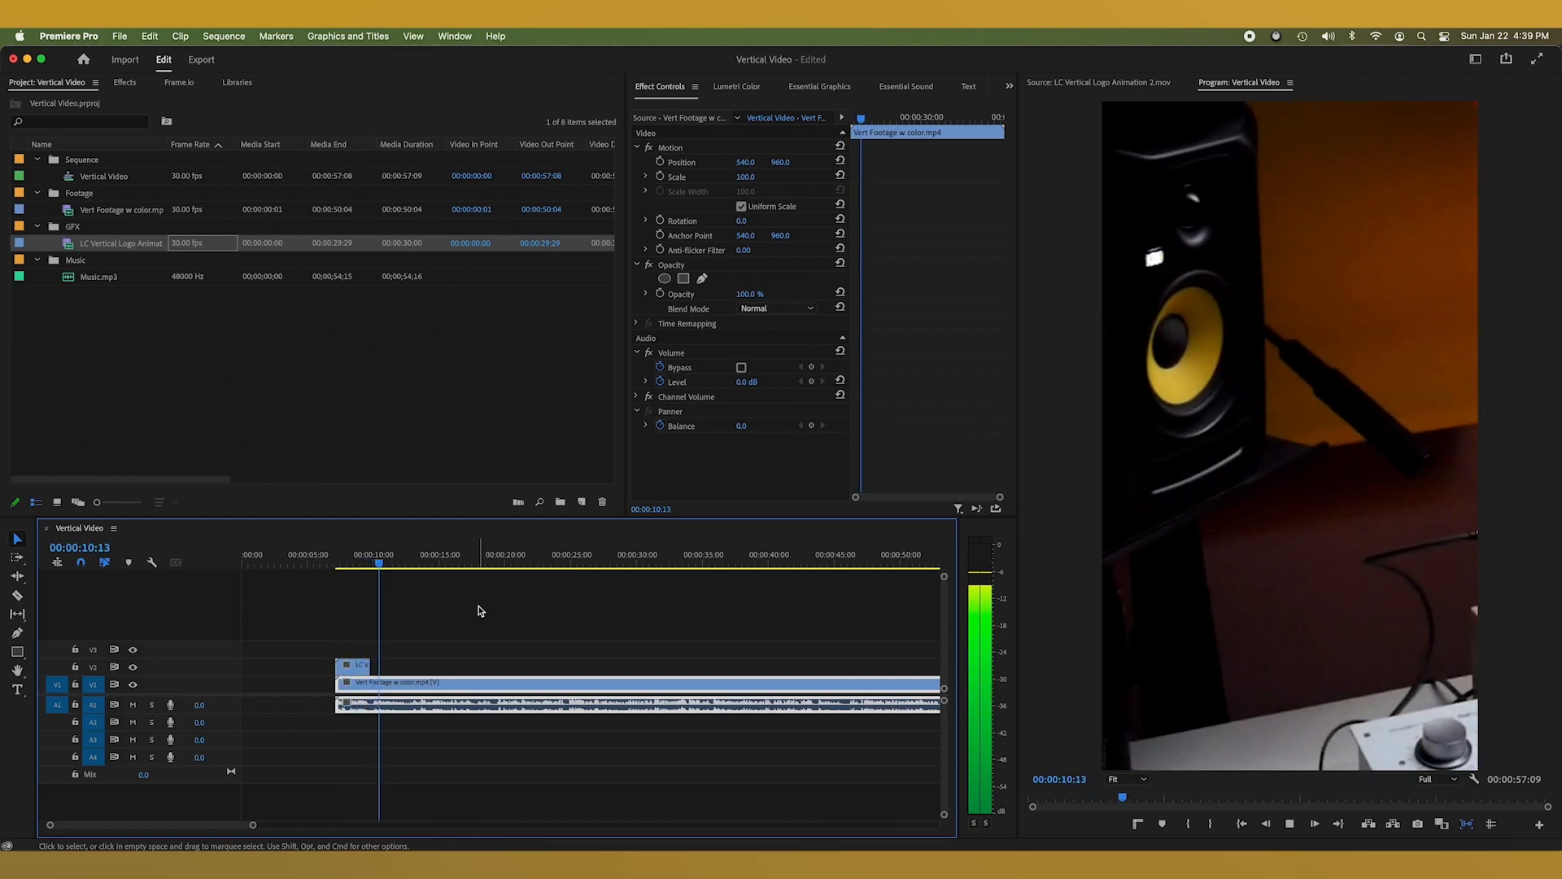
pyautogui.press('space')
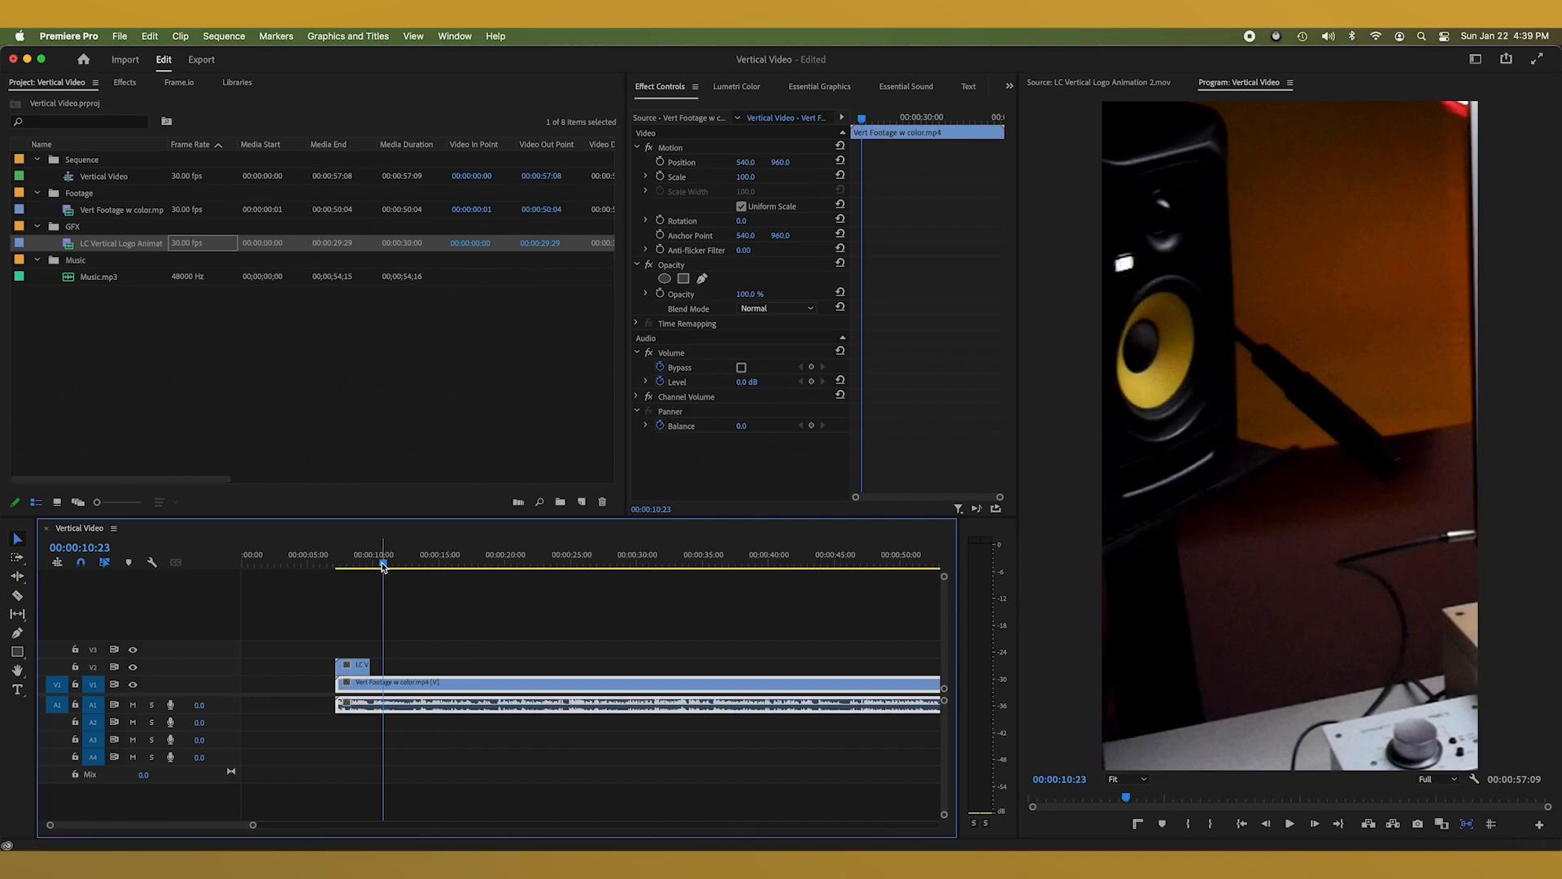
pyautogui.moveTo(384, 564); pyautogui.dragTo(373, 564)
pyautogui.press('space')
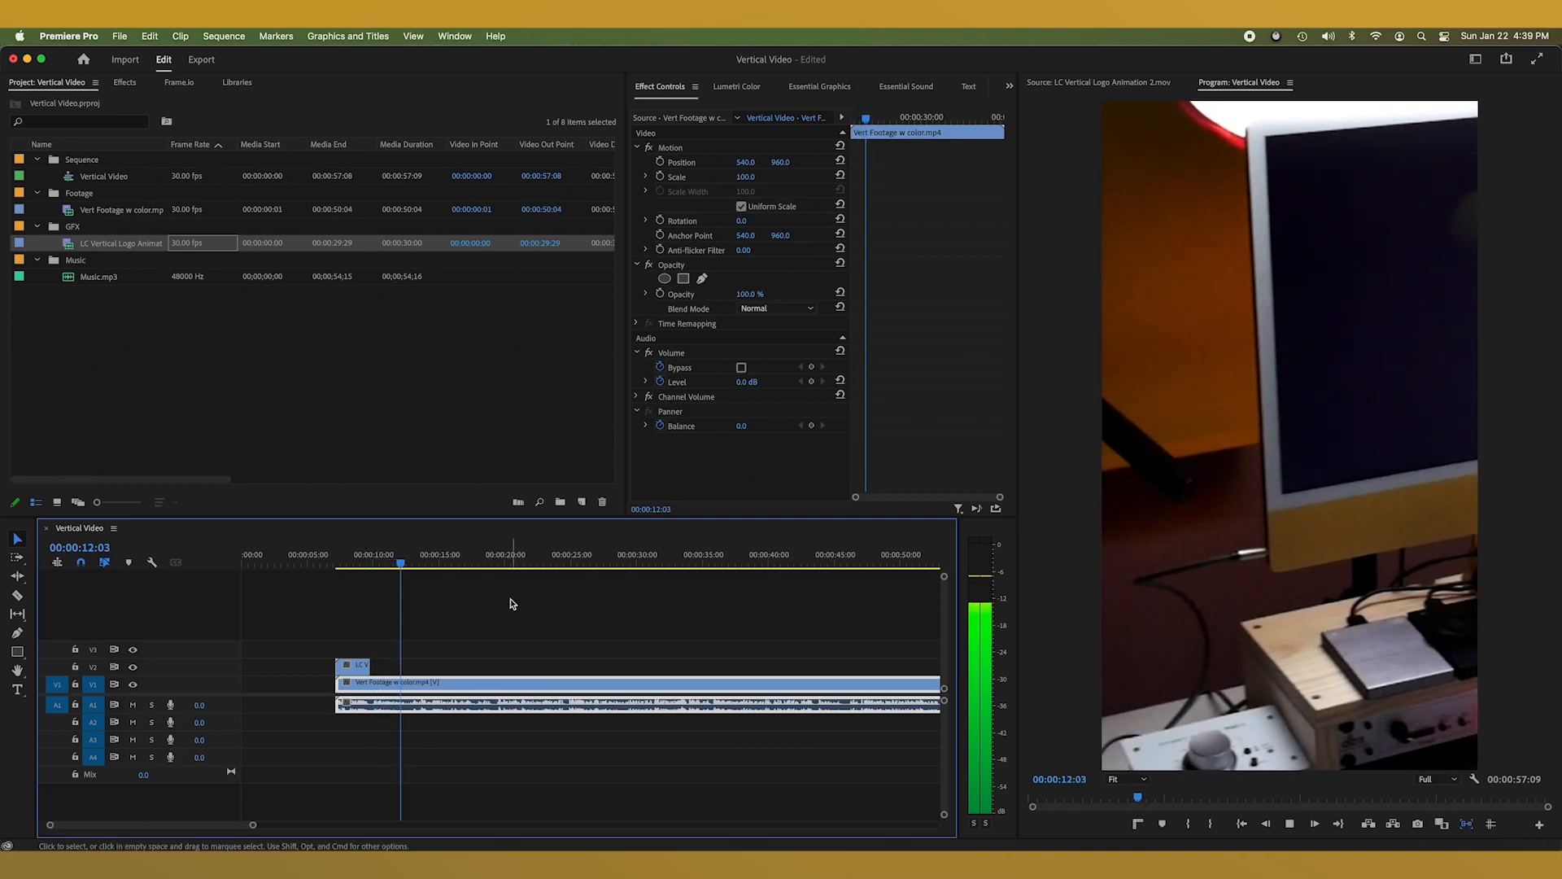
pyautogui.press('space')
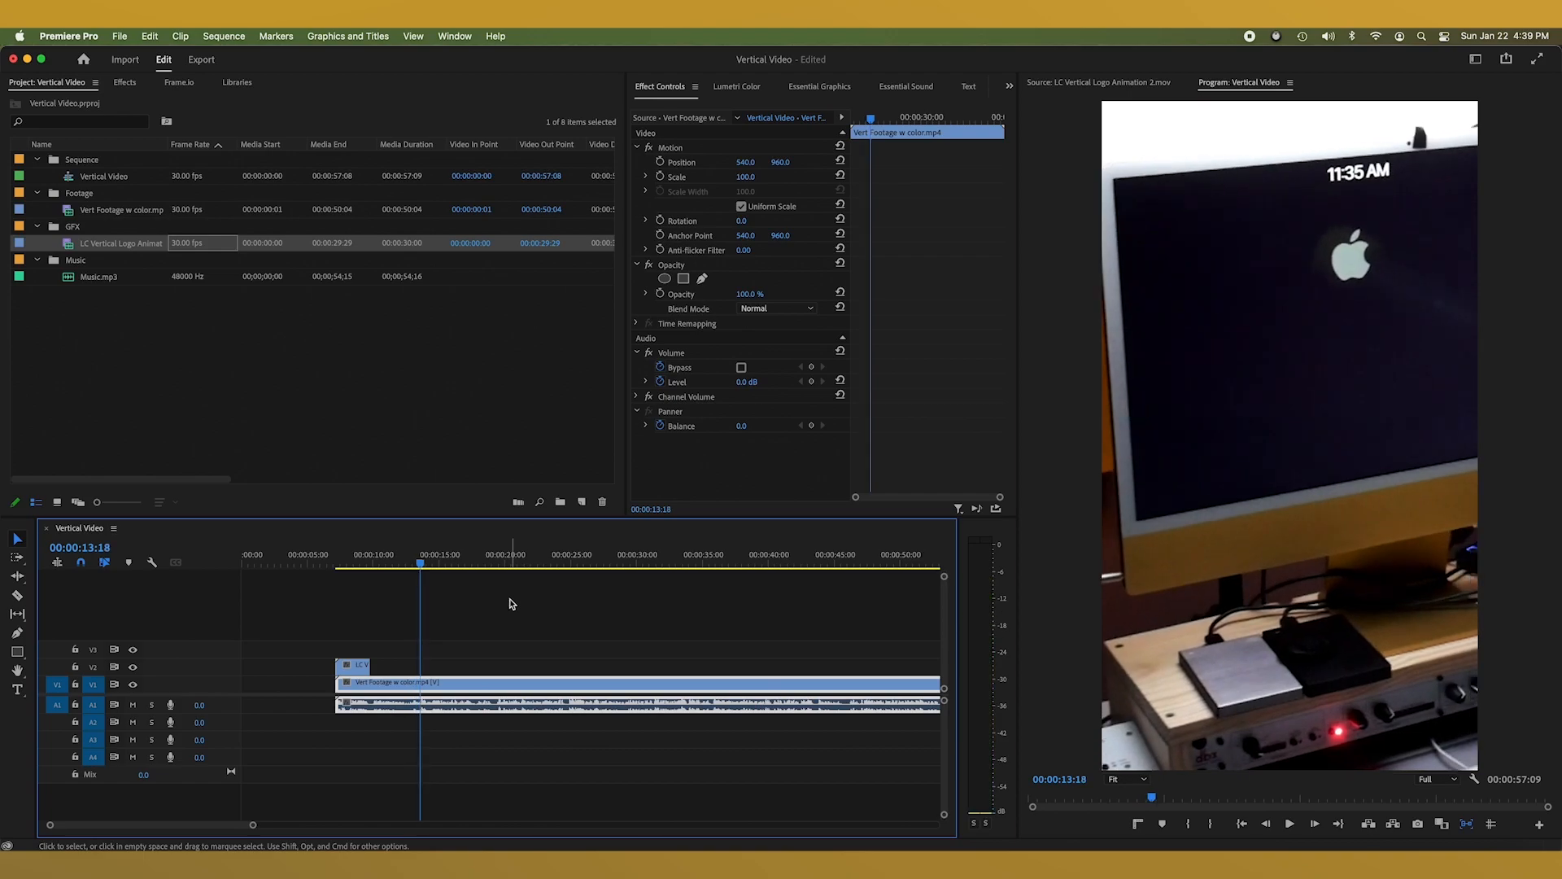
# Add a text graphic reading "Studio 1-B" over the studio shot at 00:00:10:03 with the Type tool
pyautogui.moveTo(422, 567); pyautogui.dragTo(376, 569)
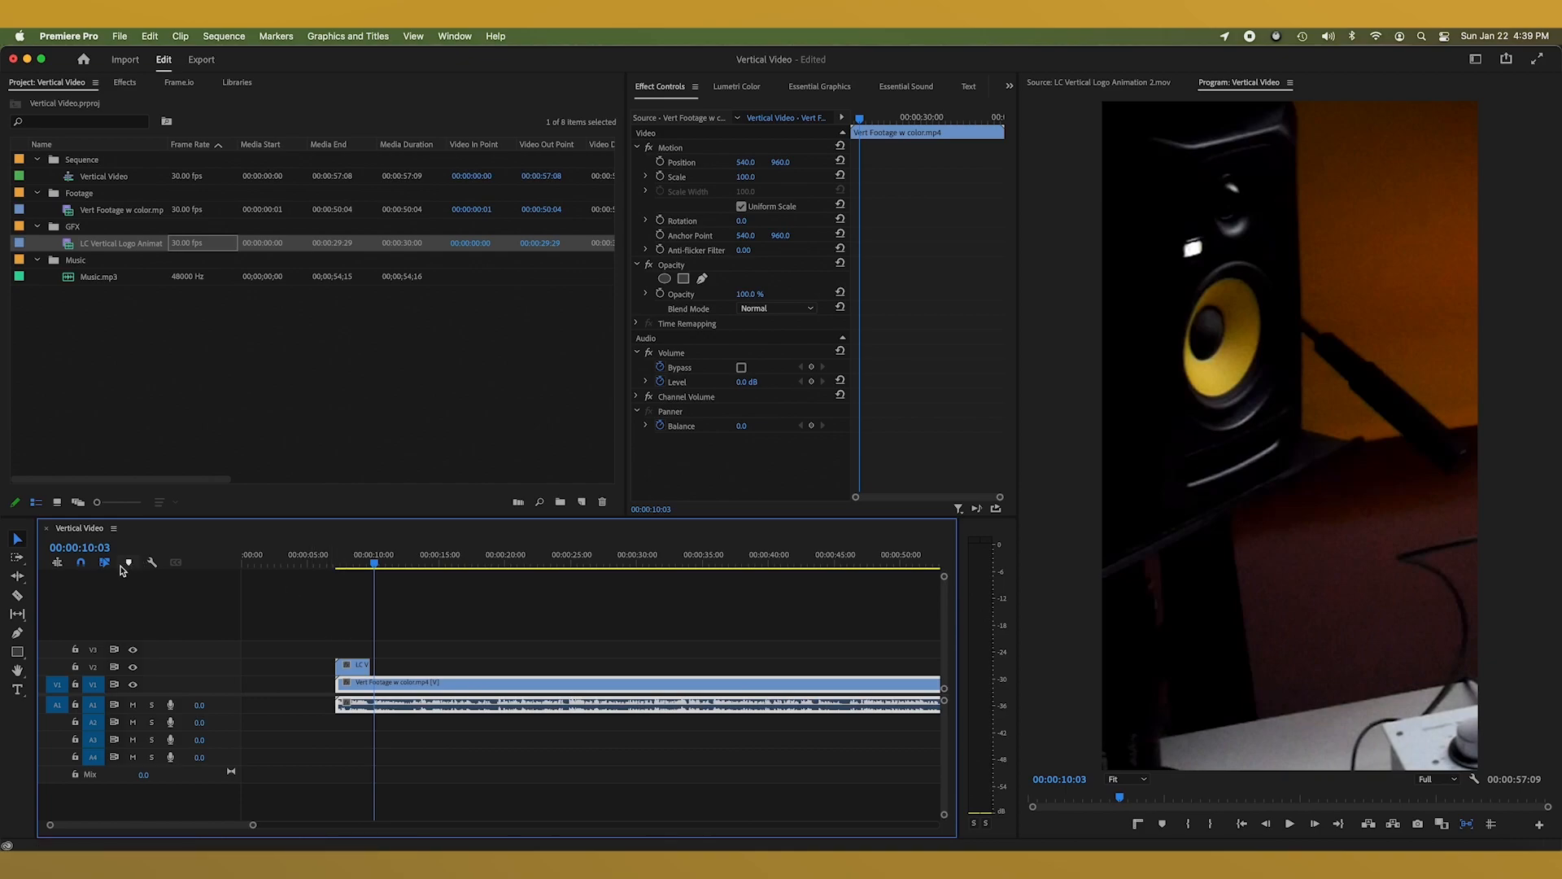
pyautogui.click(18, 691)
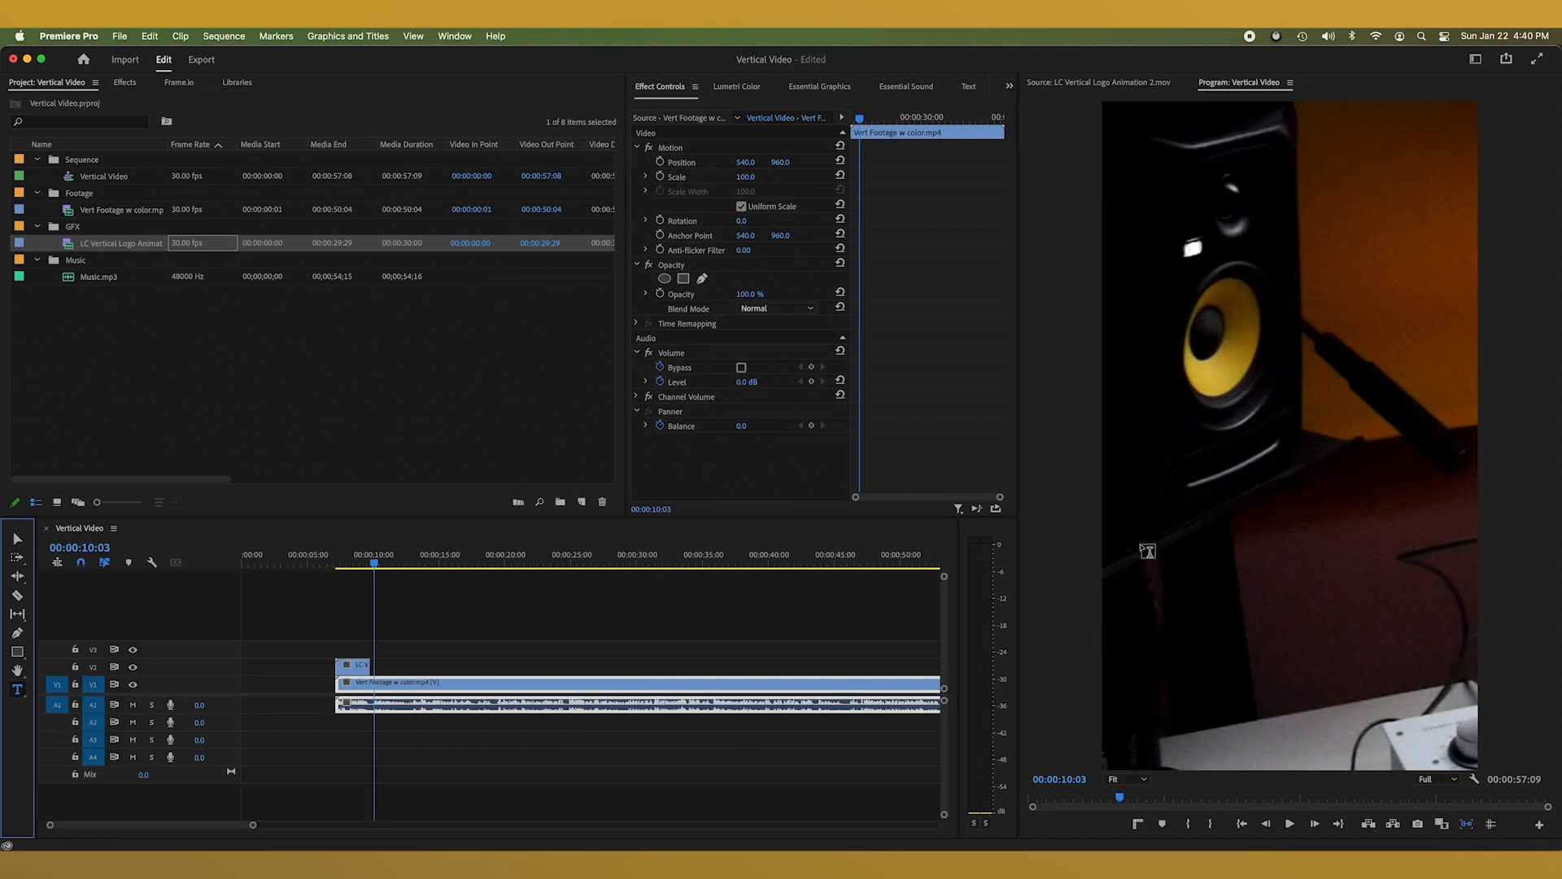
pyautogui.click(1186, 576)
pyautogui.click(1188, 581)
pyautogui.write('Studio 1-B')
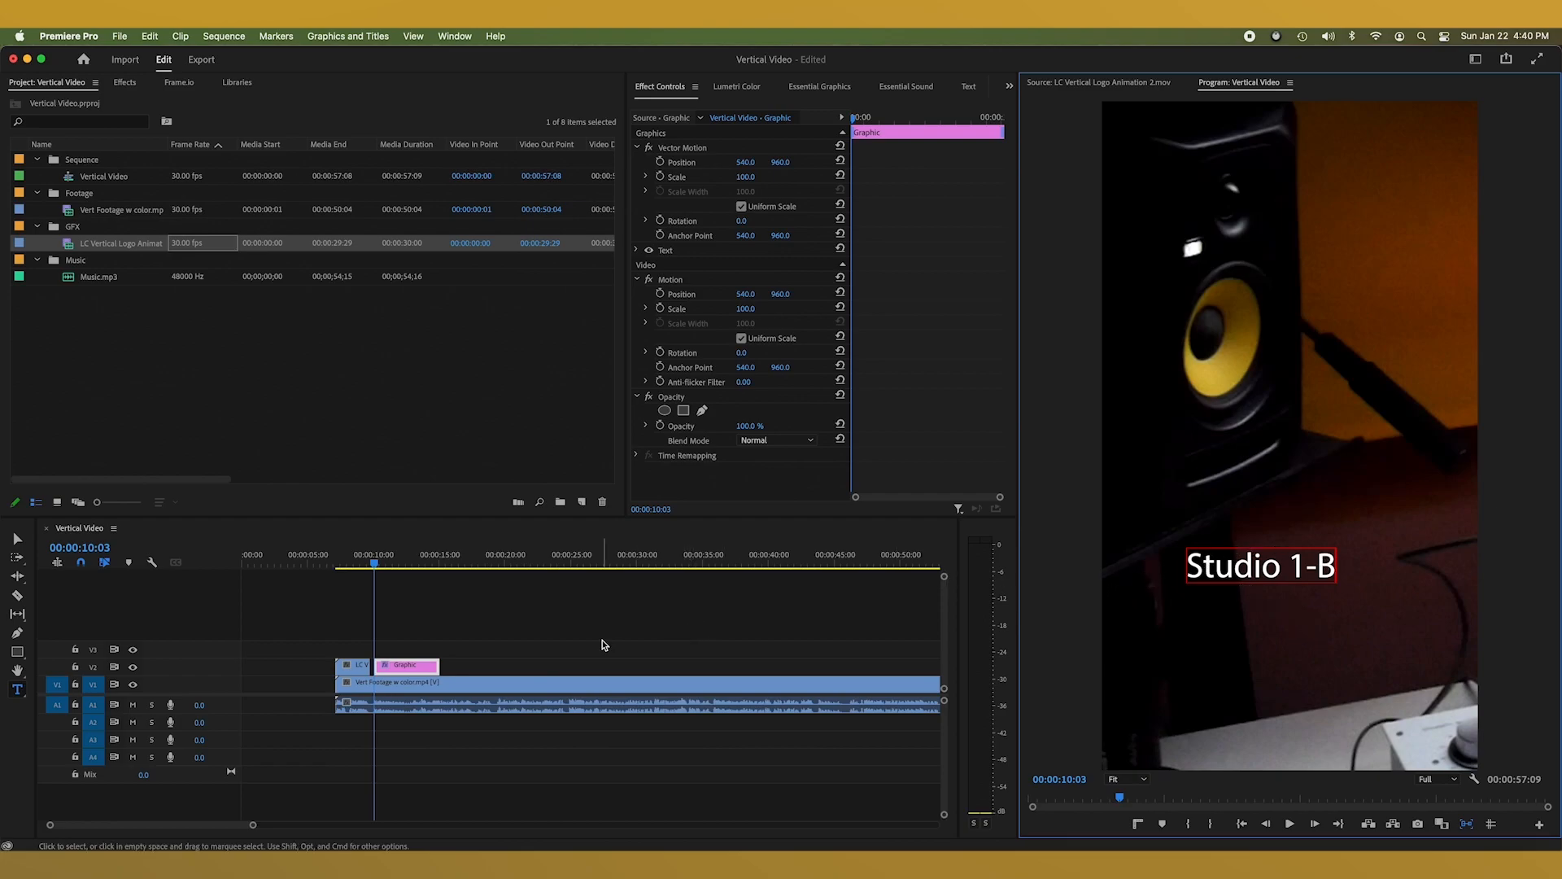
# Change the font of the "Studio 1-B" title text on V2 to Gotham Black
pyautogui.moveTo(426, 560)
pyautogui.mouseDown()
pyautogui.moveTo(374, 567)
pyautogui.moveTo(450, 565)
pyautogui.moveTo(402, 564)
pyautogui.mouseUp()
pyautogui.click(402, 668)
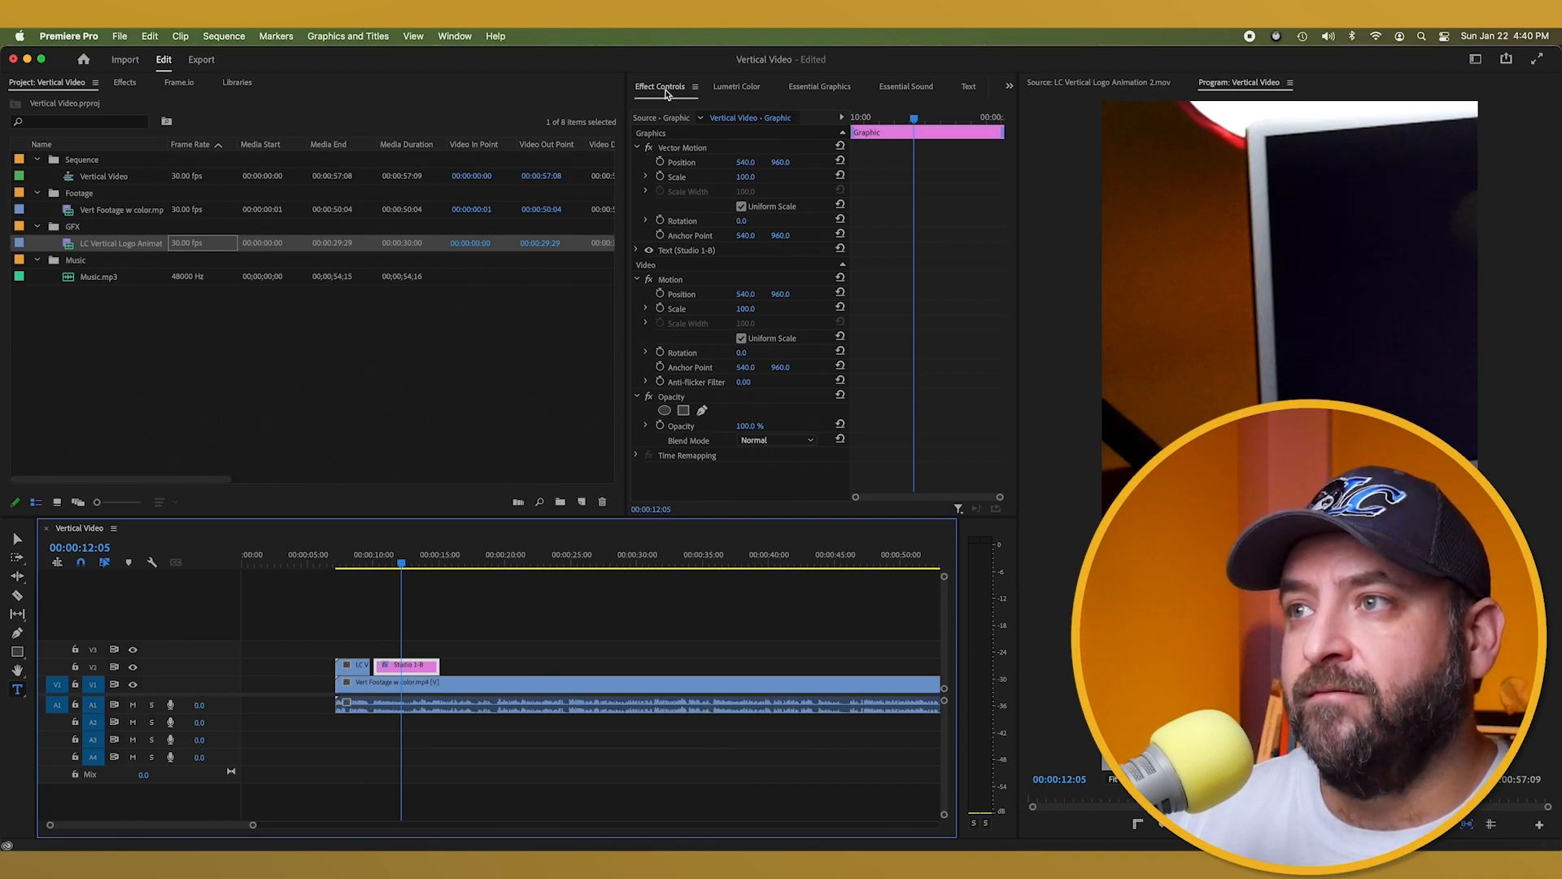
pyautogui.click(638, 251)
pyautogui.click(1203, 563)
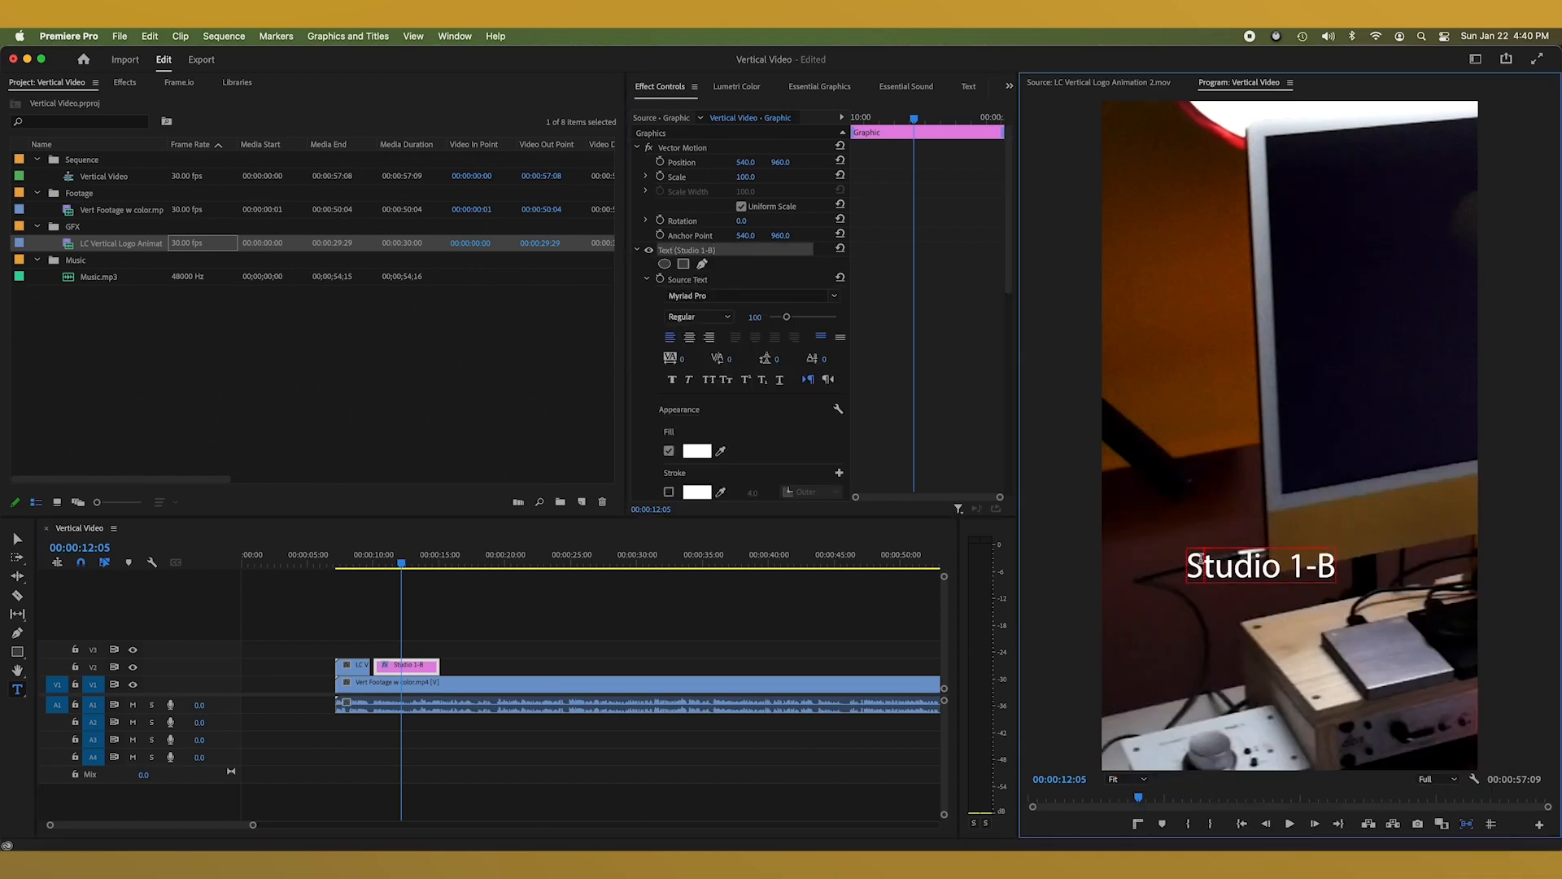
pyautogui.press('super+a')
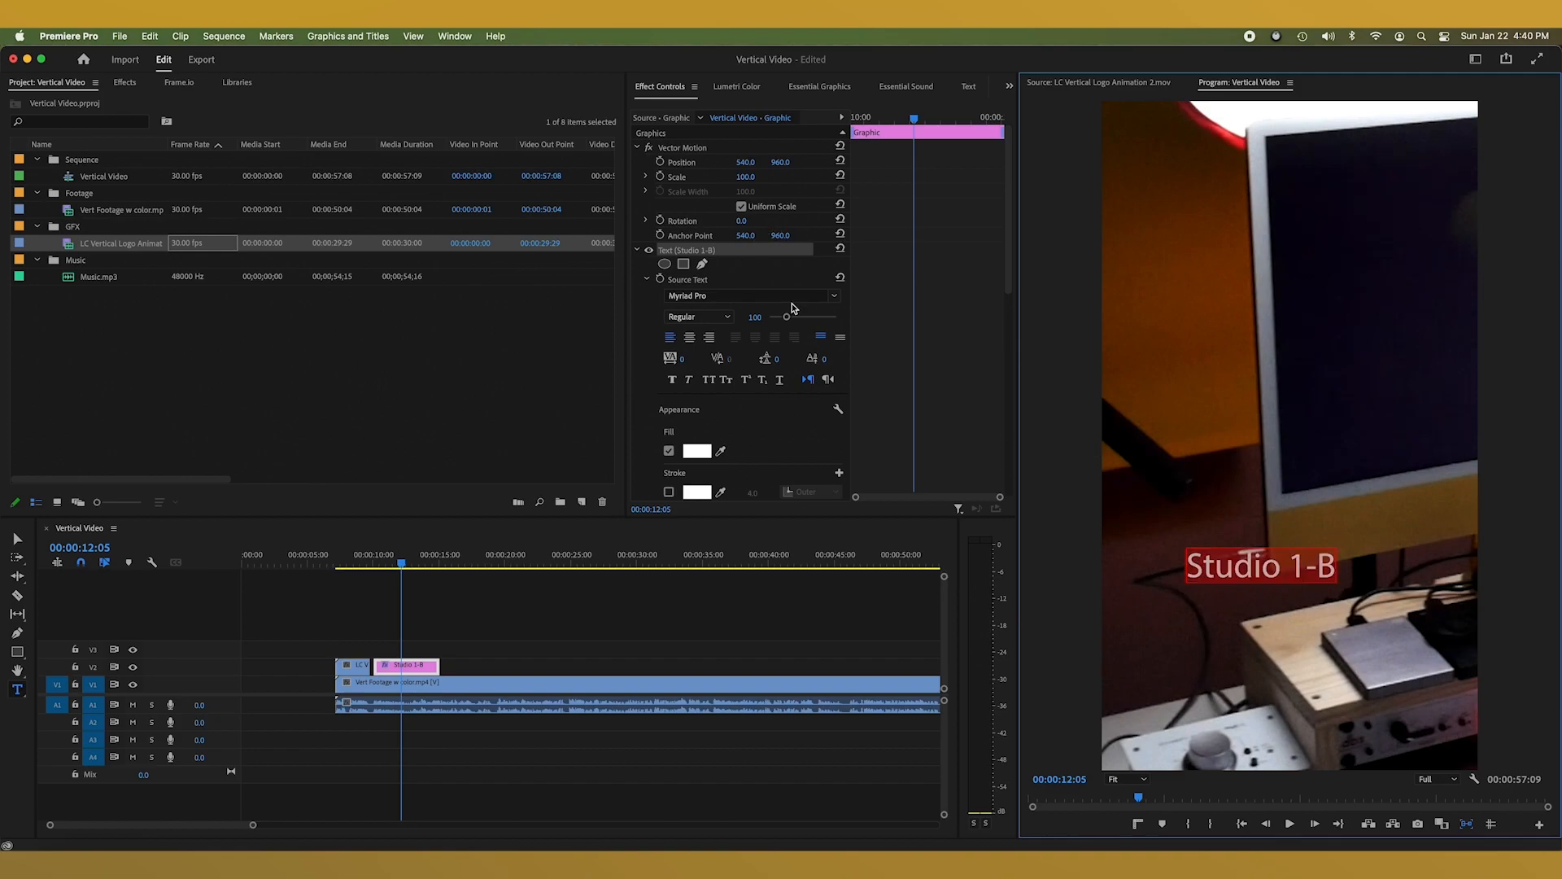
pyautogui.click(738, 294)
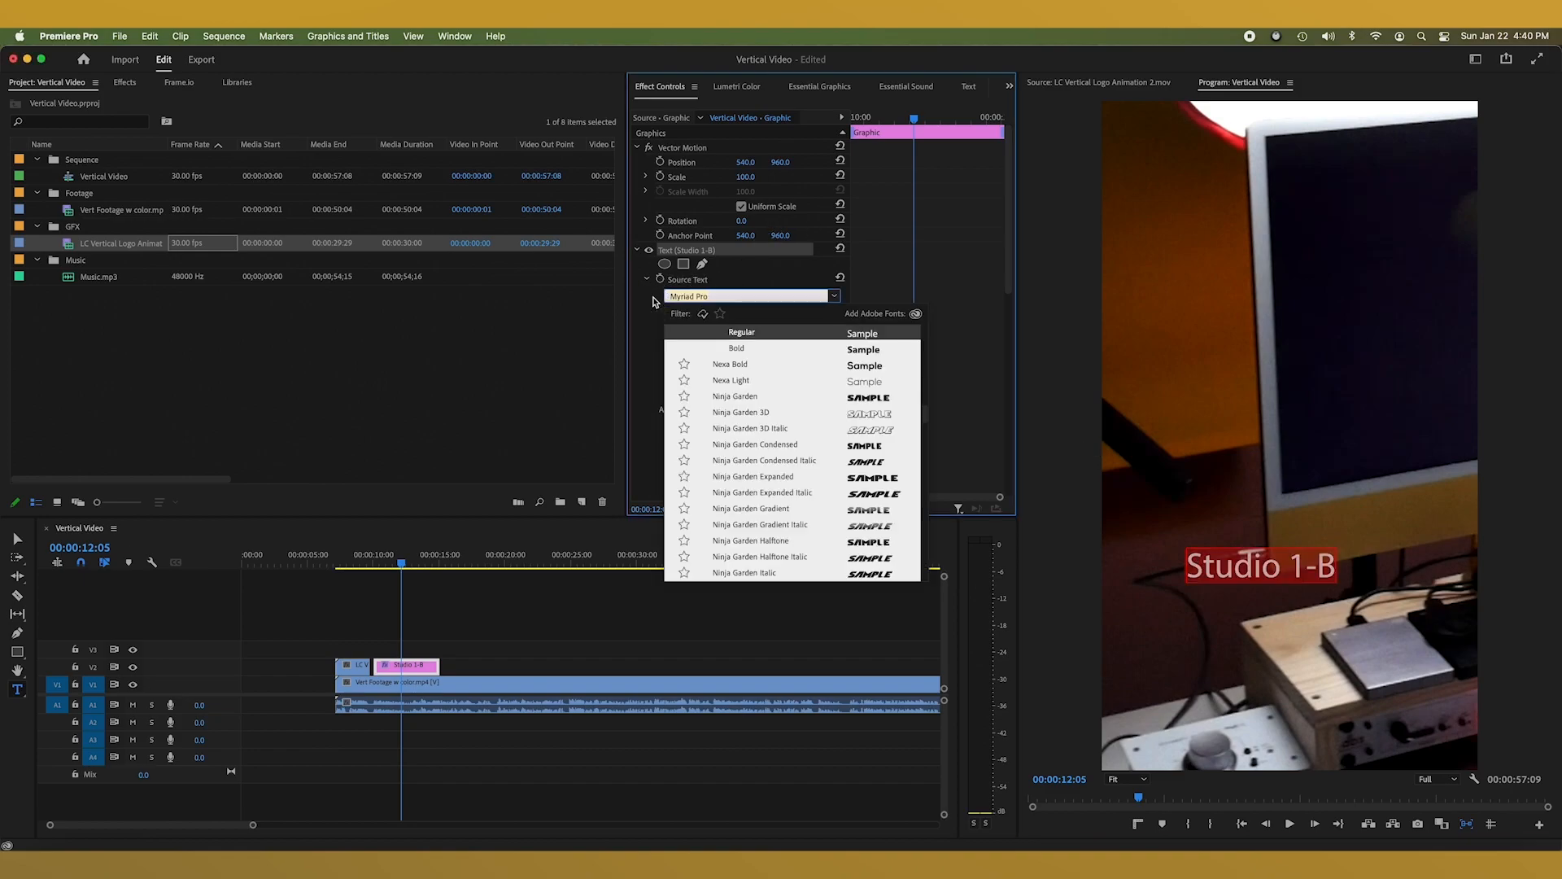
pyautogui.write('gotham')
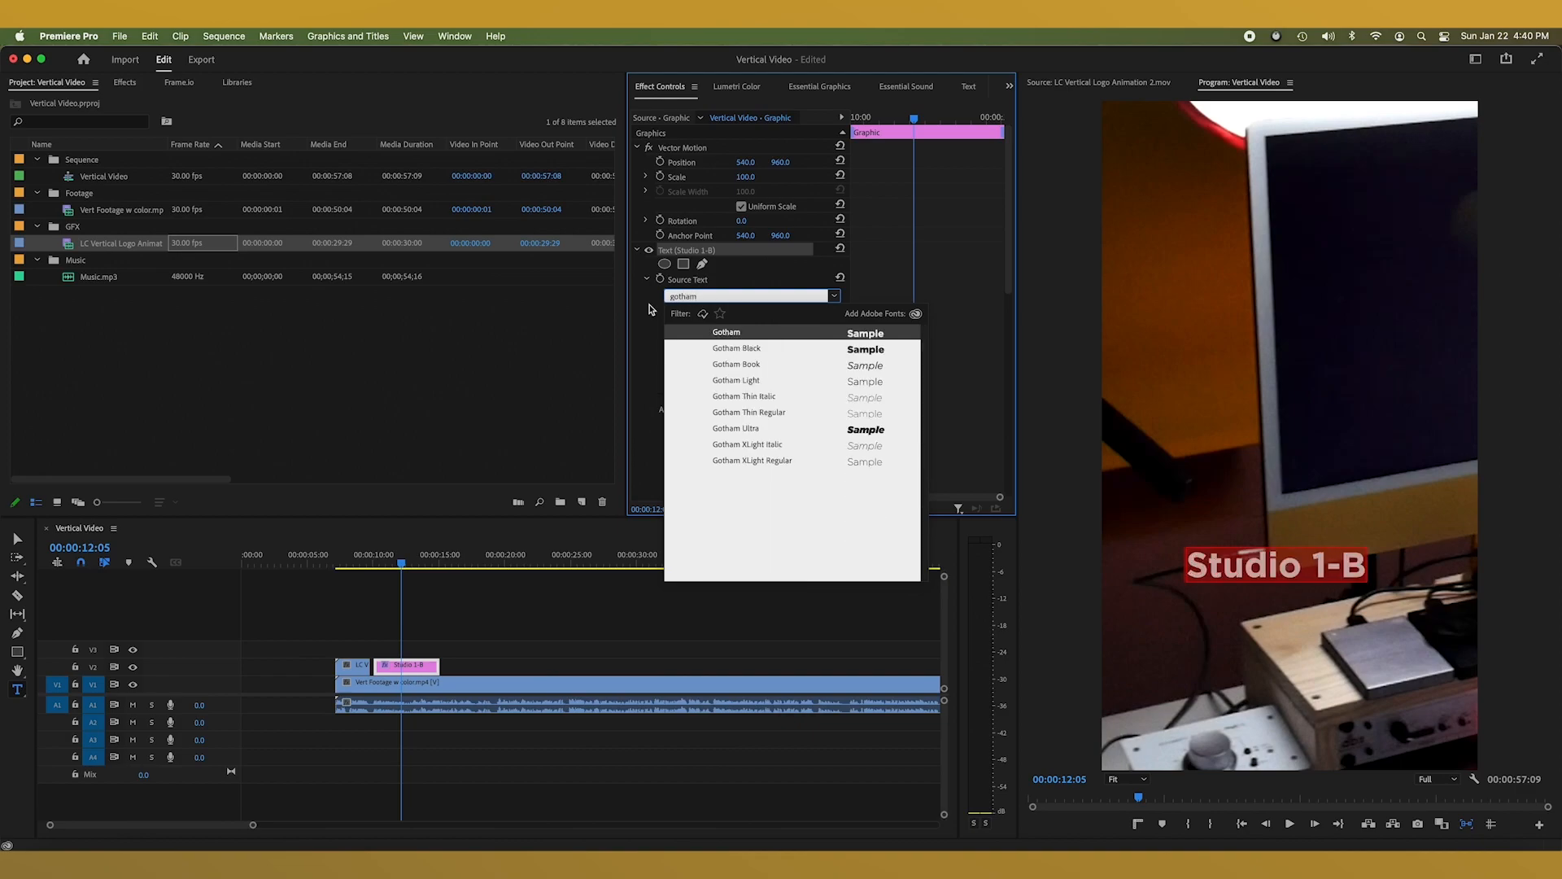
pyautogui.click(734, 348)
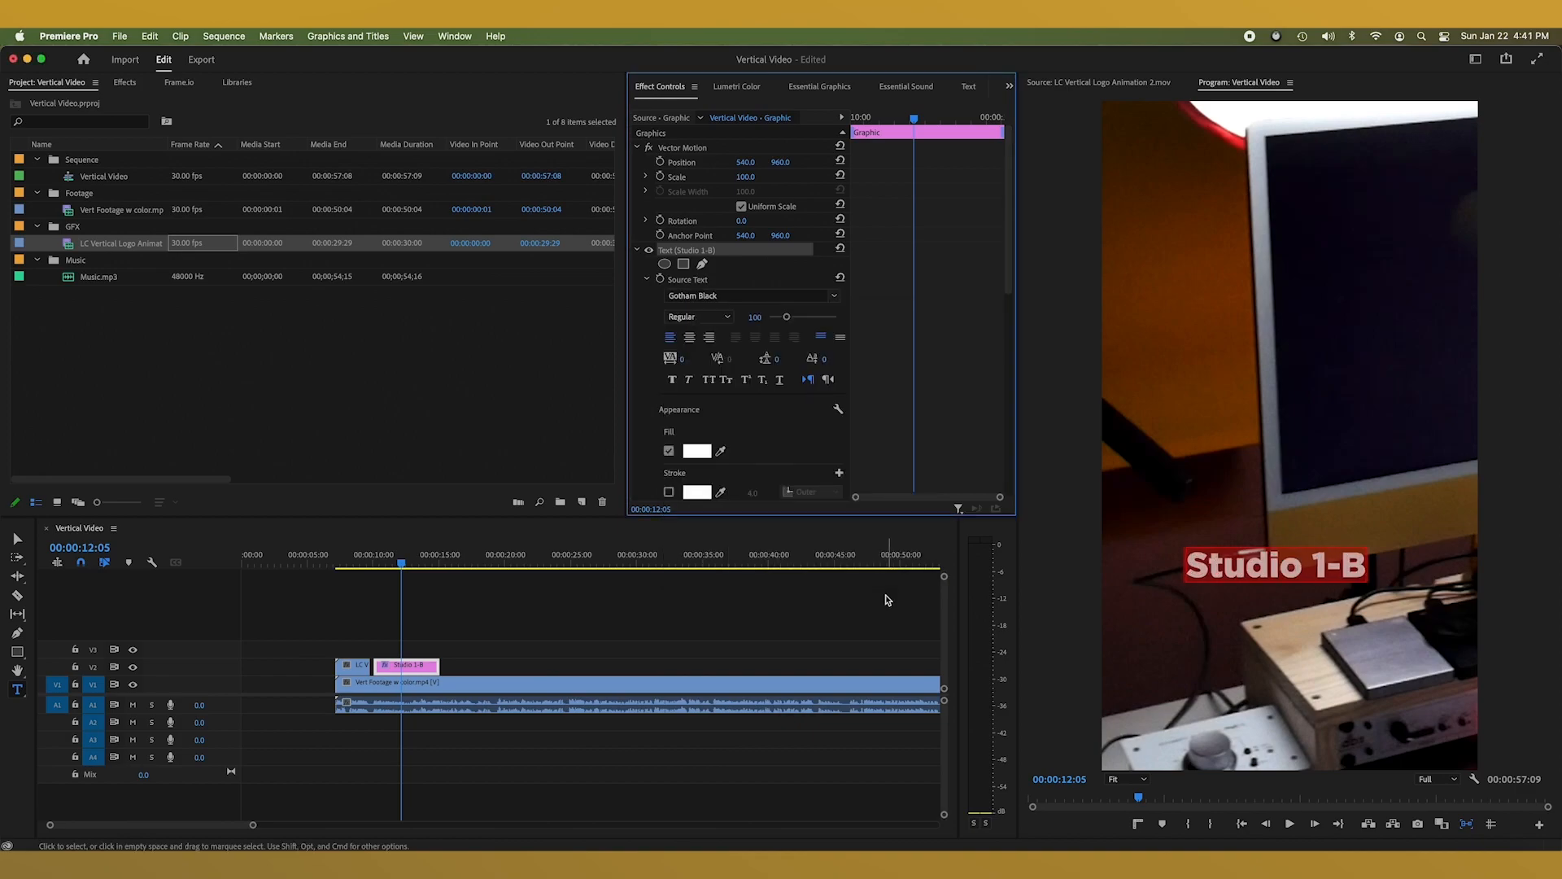
# Make the "Studio 1-B" text faux italic at size 116 and move it slightly higher, to about 237.7, 1315.5
pyautogui.click(688, 379)
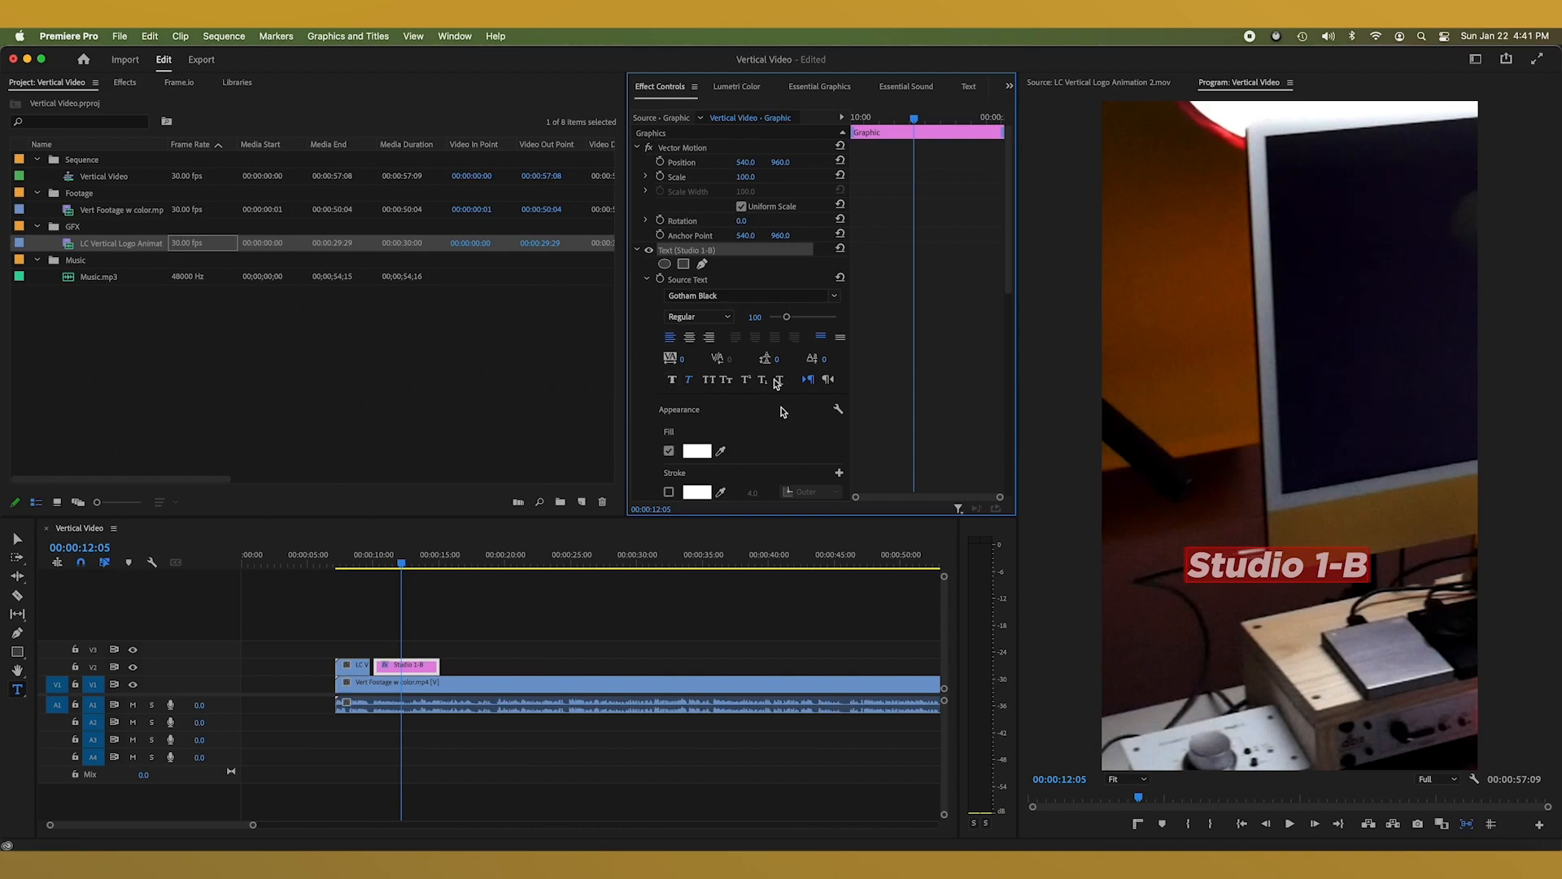
pyautogui.moveTo(786, 321); pyautogui.dragTo(786, 320)
pyautogui.scroll(-5, 773, 455)
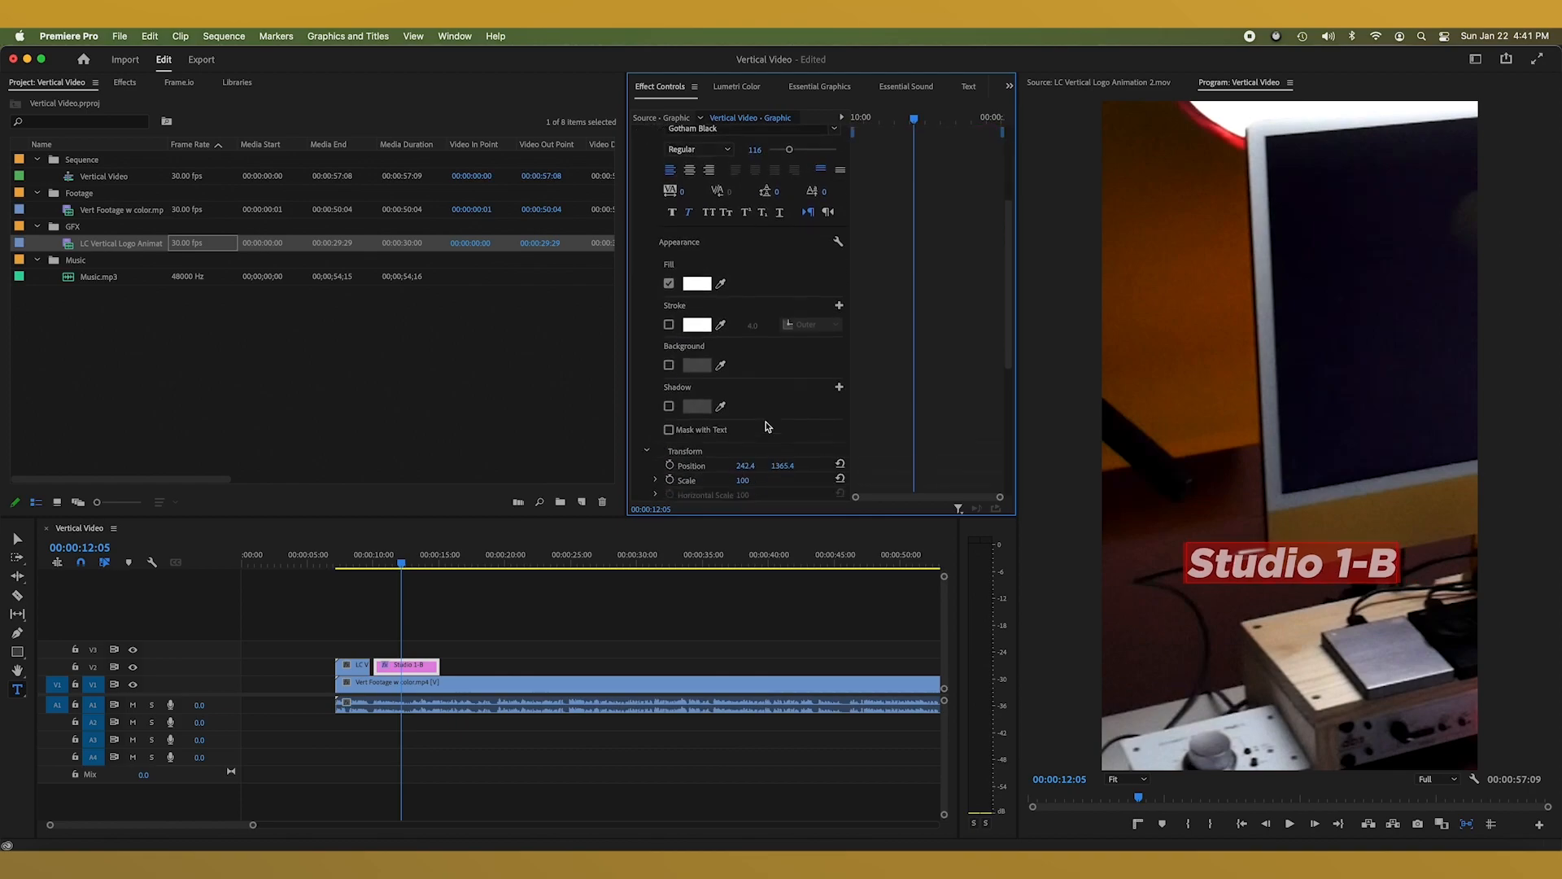
pyautogui.scroll(5, 766, 431)
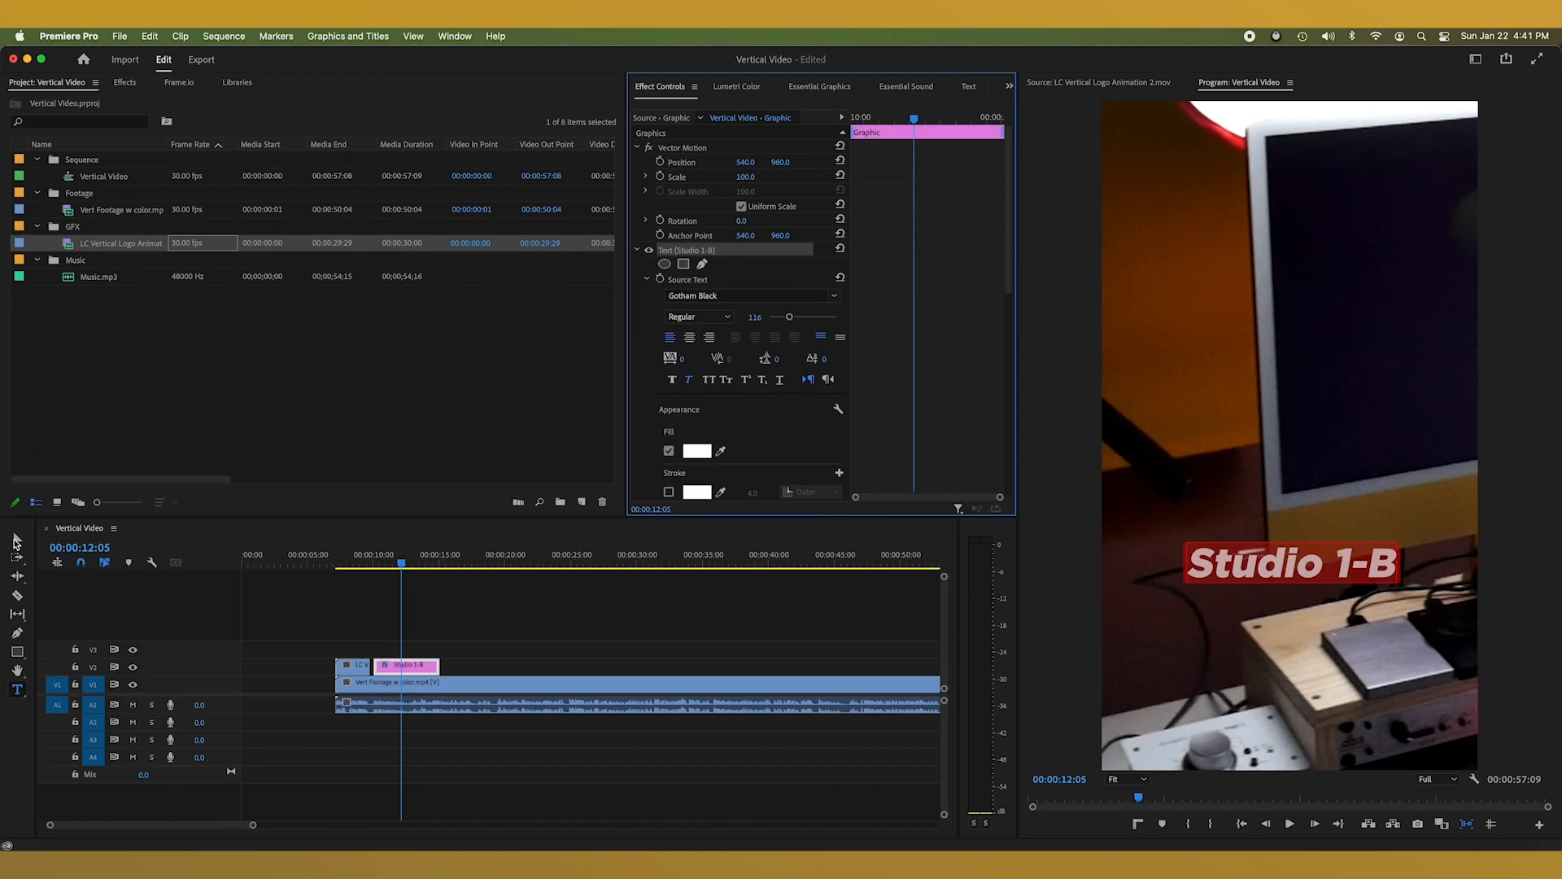
pyautogui.click(16, 541)
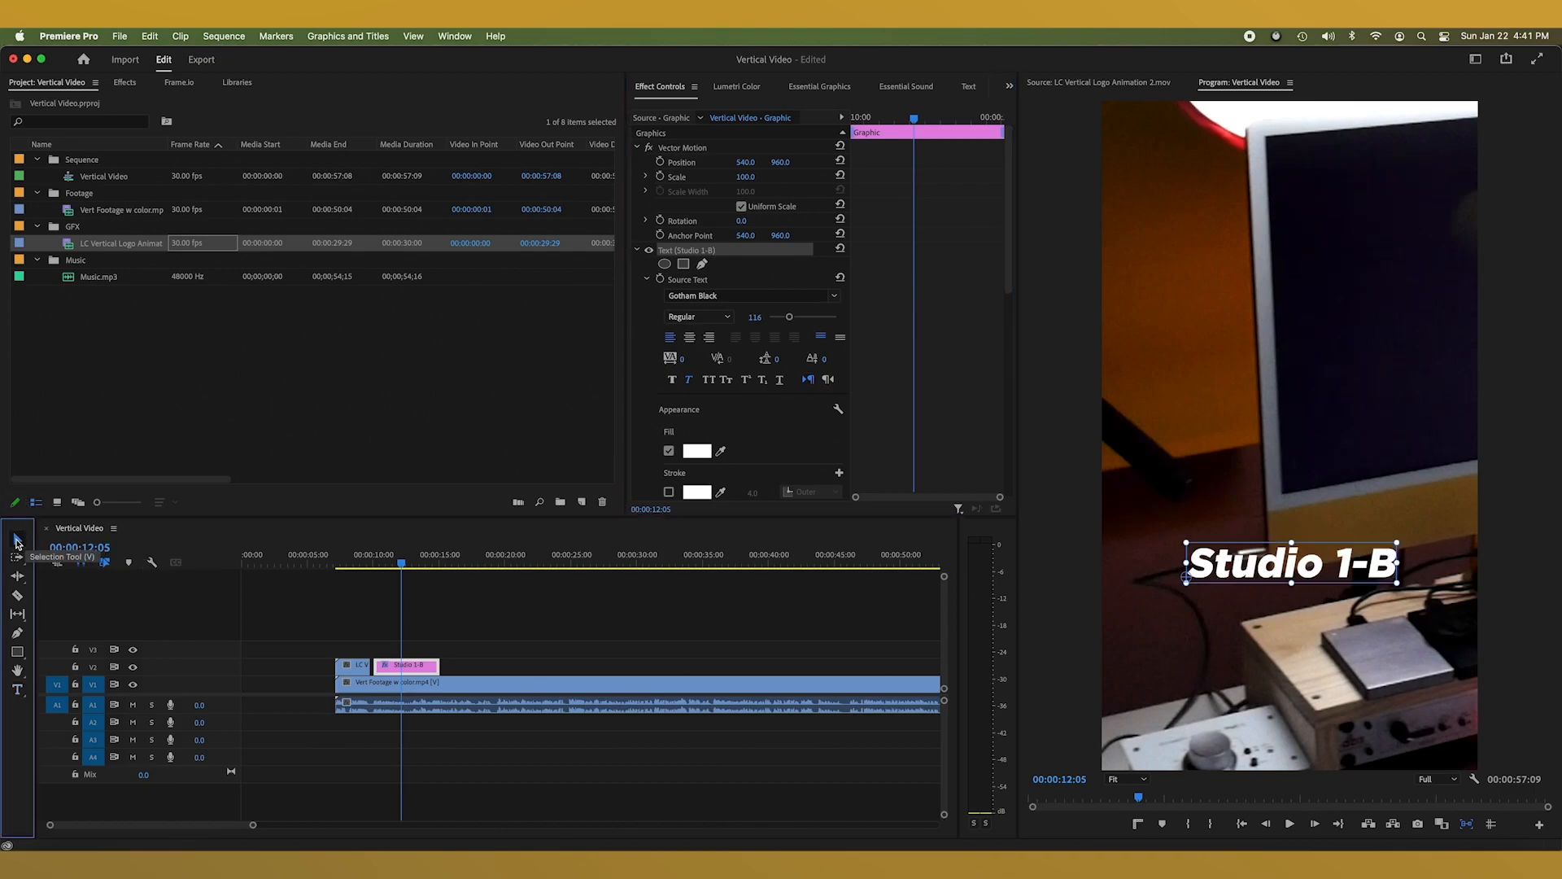
pyautogui.moveTo(1294, 568)
pyautogui.mouseDown()
pyautogui.moveTo(1312, 570)
pyautogui.moveTo(1283, 551)
pyautogui.moveTo(1267, 568)
pyautogui.moveTo(1200, 568)
pyautogui.moveTo(1288, 552)
pyautogui.mouseUp()
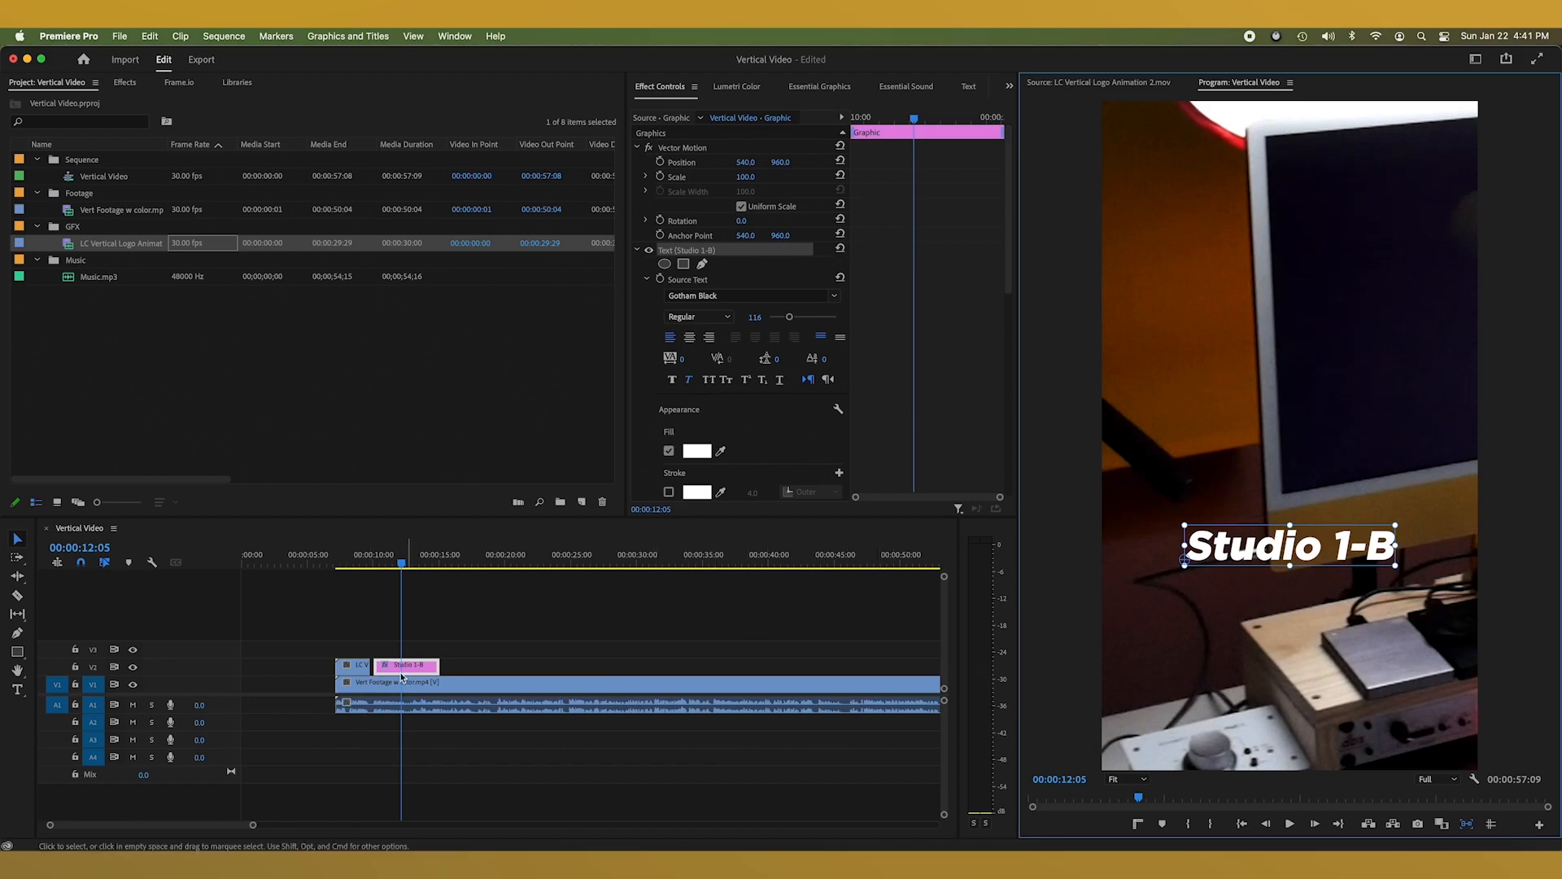
# Set the fill color of the "Studio 1-B" text to the hex value efb21e
pyautogui.scroll(-4, 702, 450)
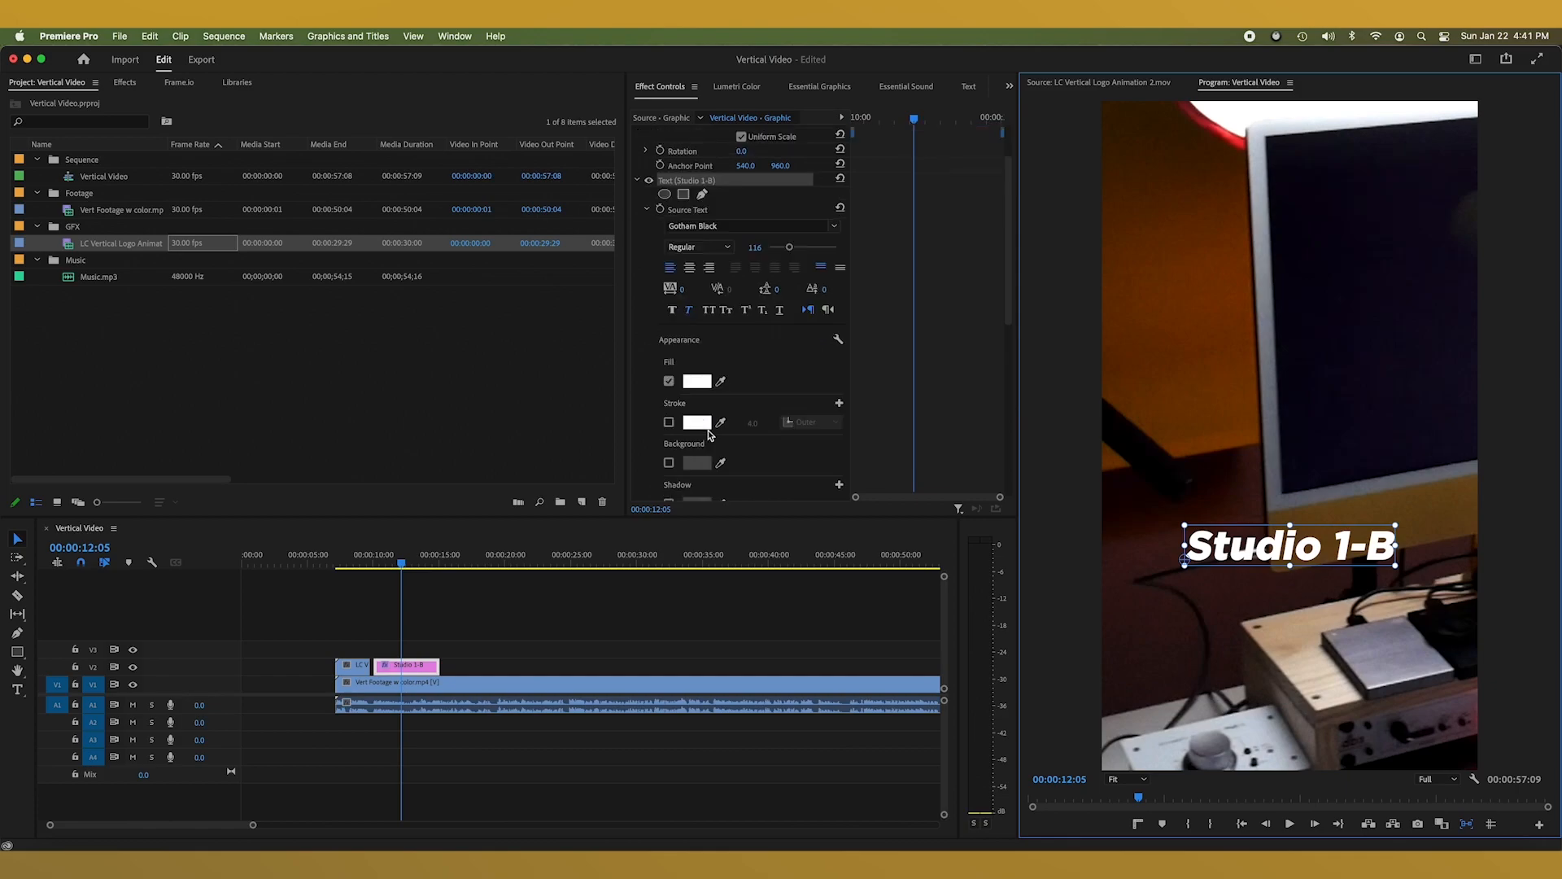
pyautogui.click(698, 298)
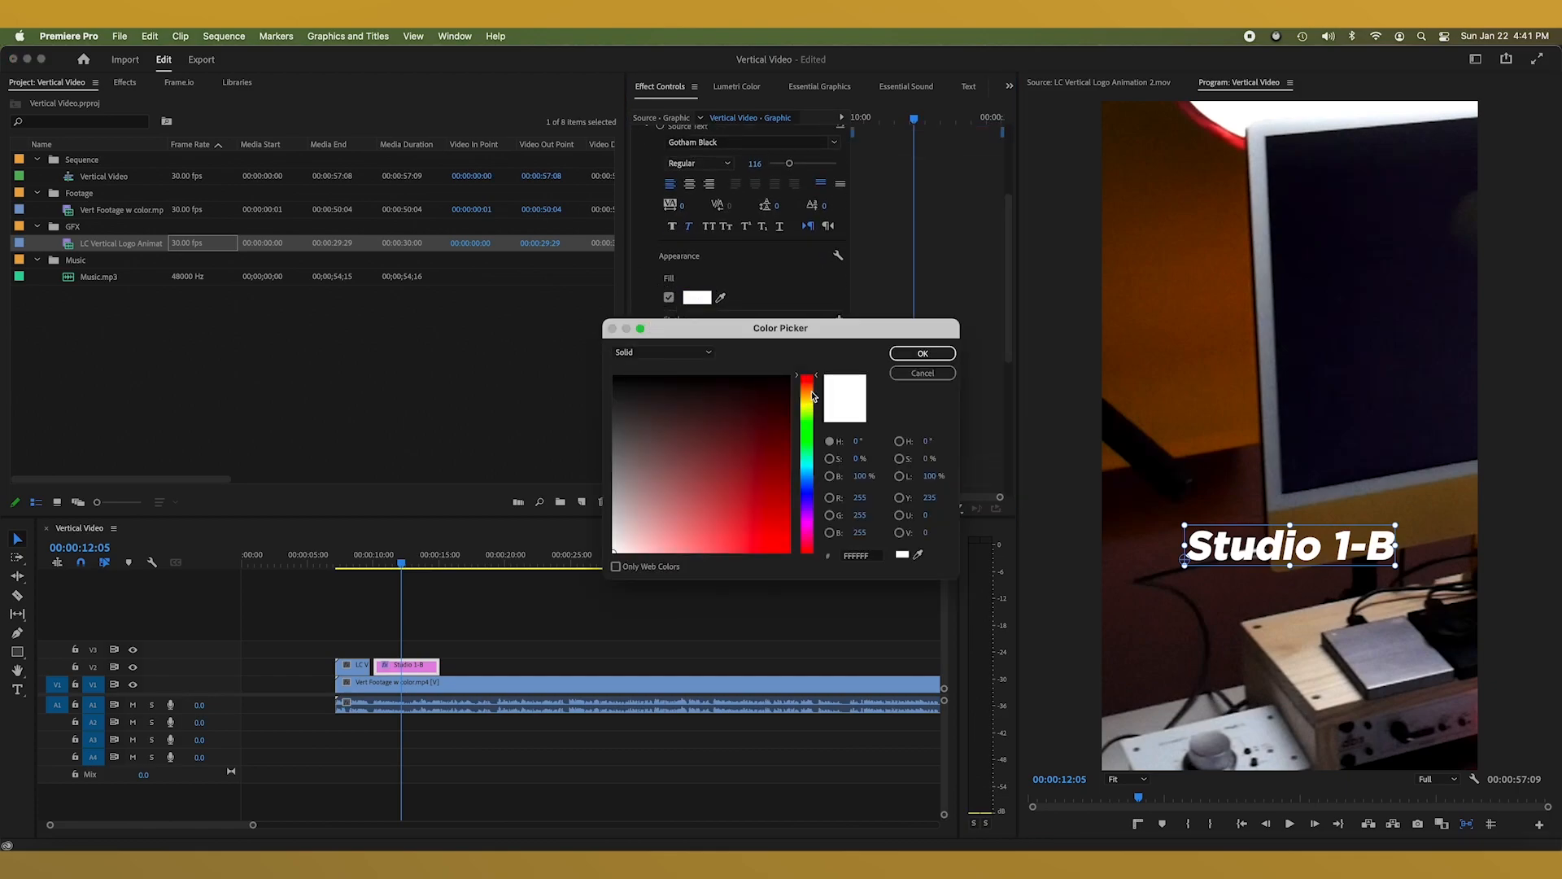
pyautogui.moveTo(813, 396); pyautogui.dragTo(810, 457)
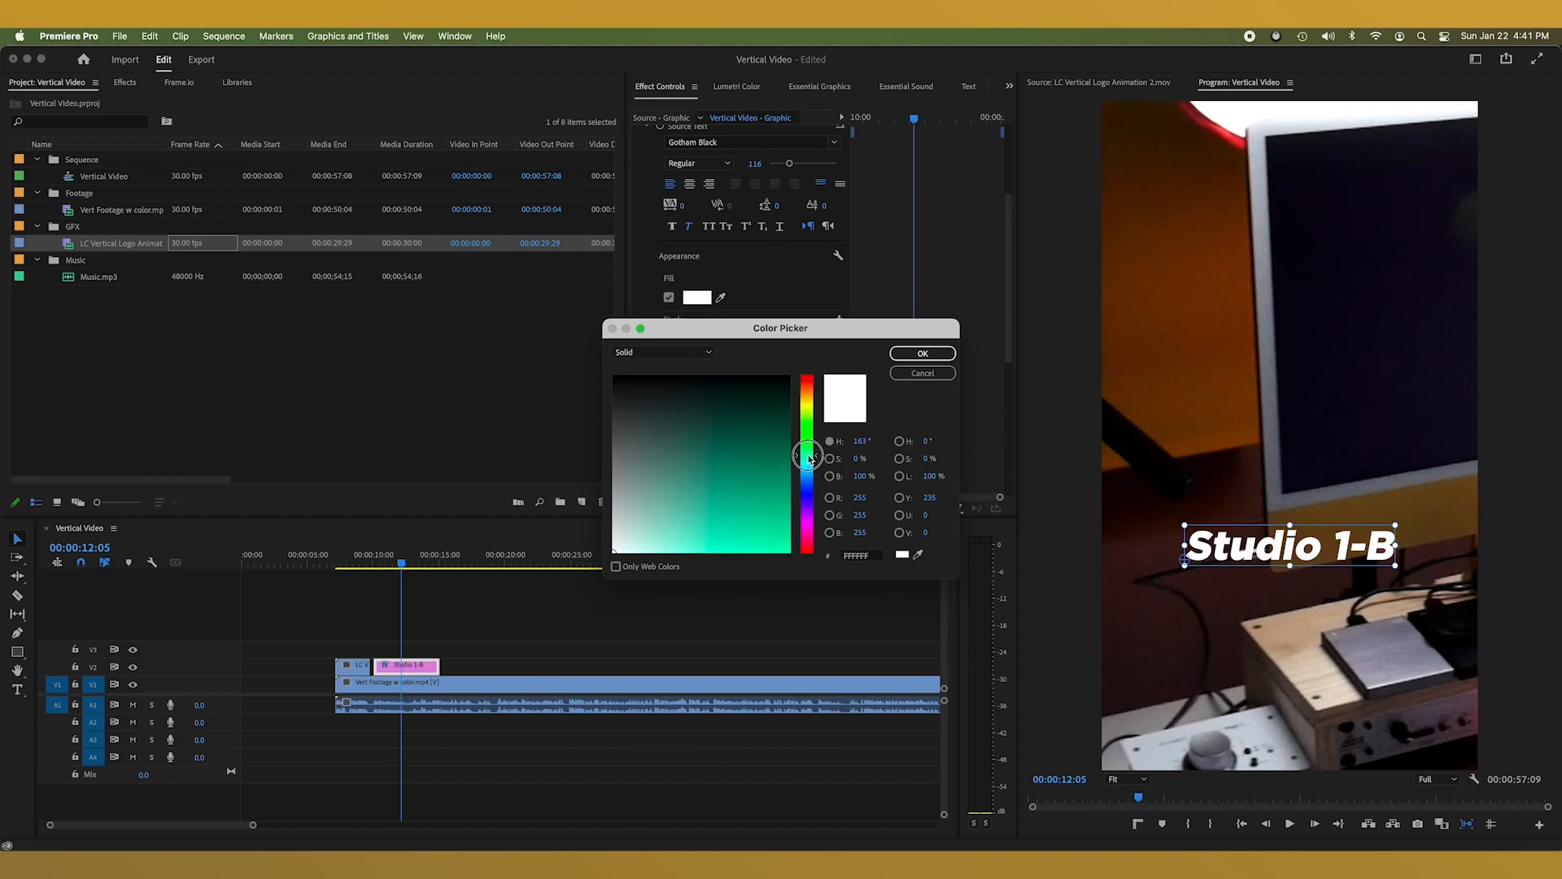
pyautogui.moveTo(875, 560); pyautogui.dragTo(837, 559)
pyautogui.write('efb21e')
pyautogui.press('Return')
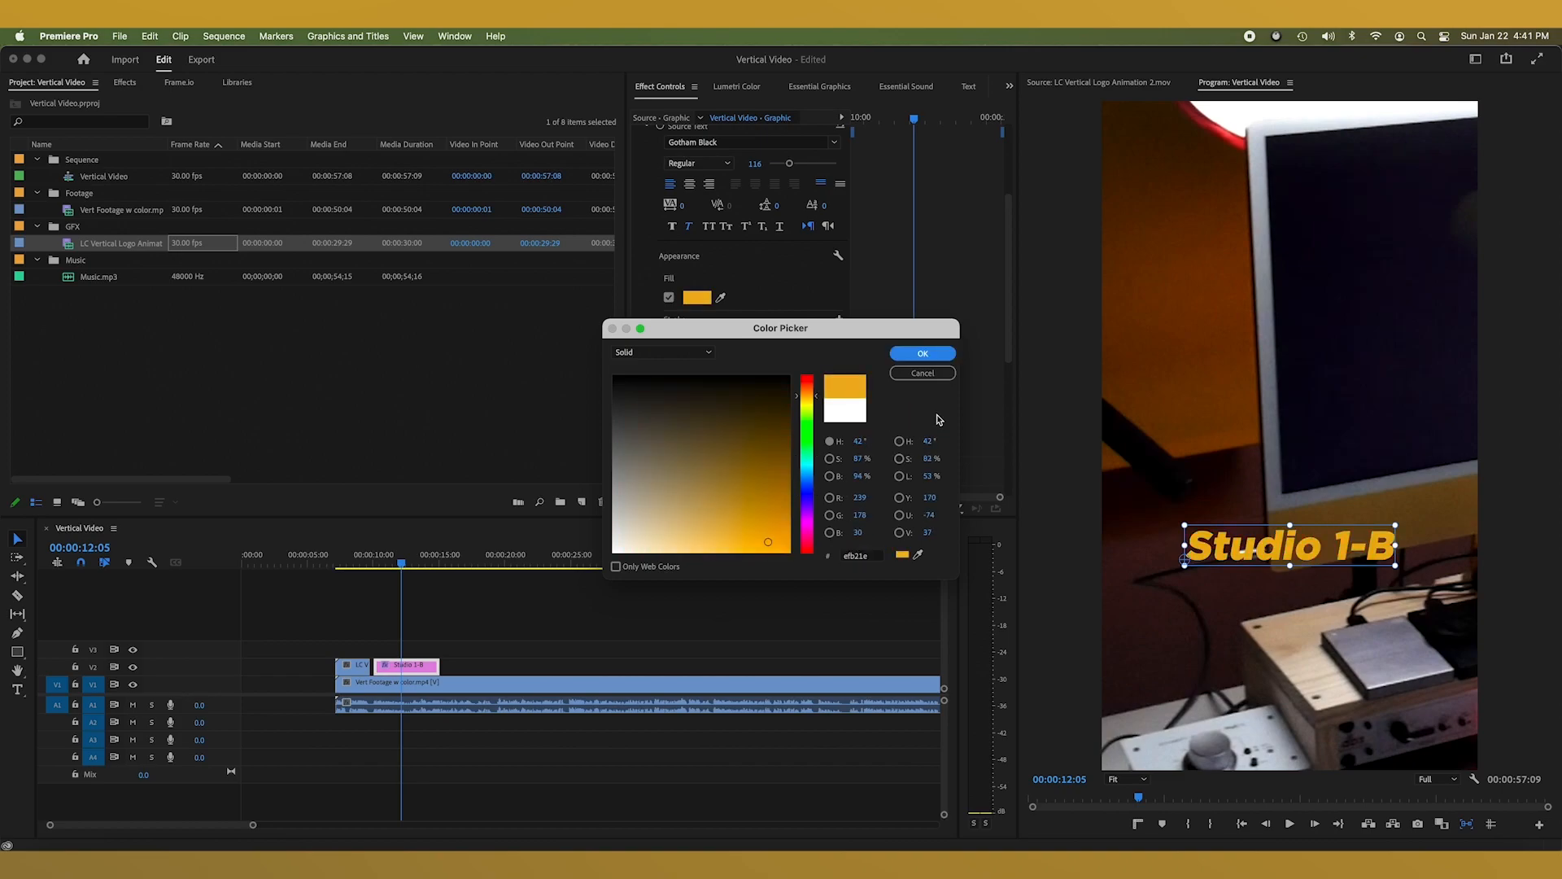
pyautogui.click(924, 354)
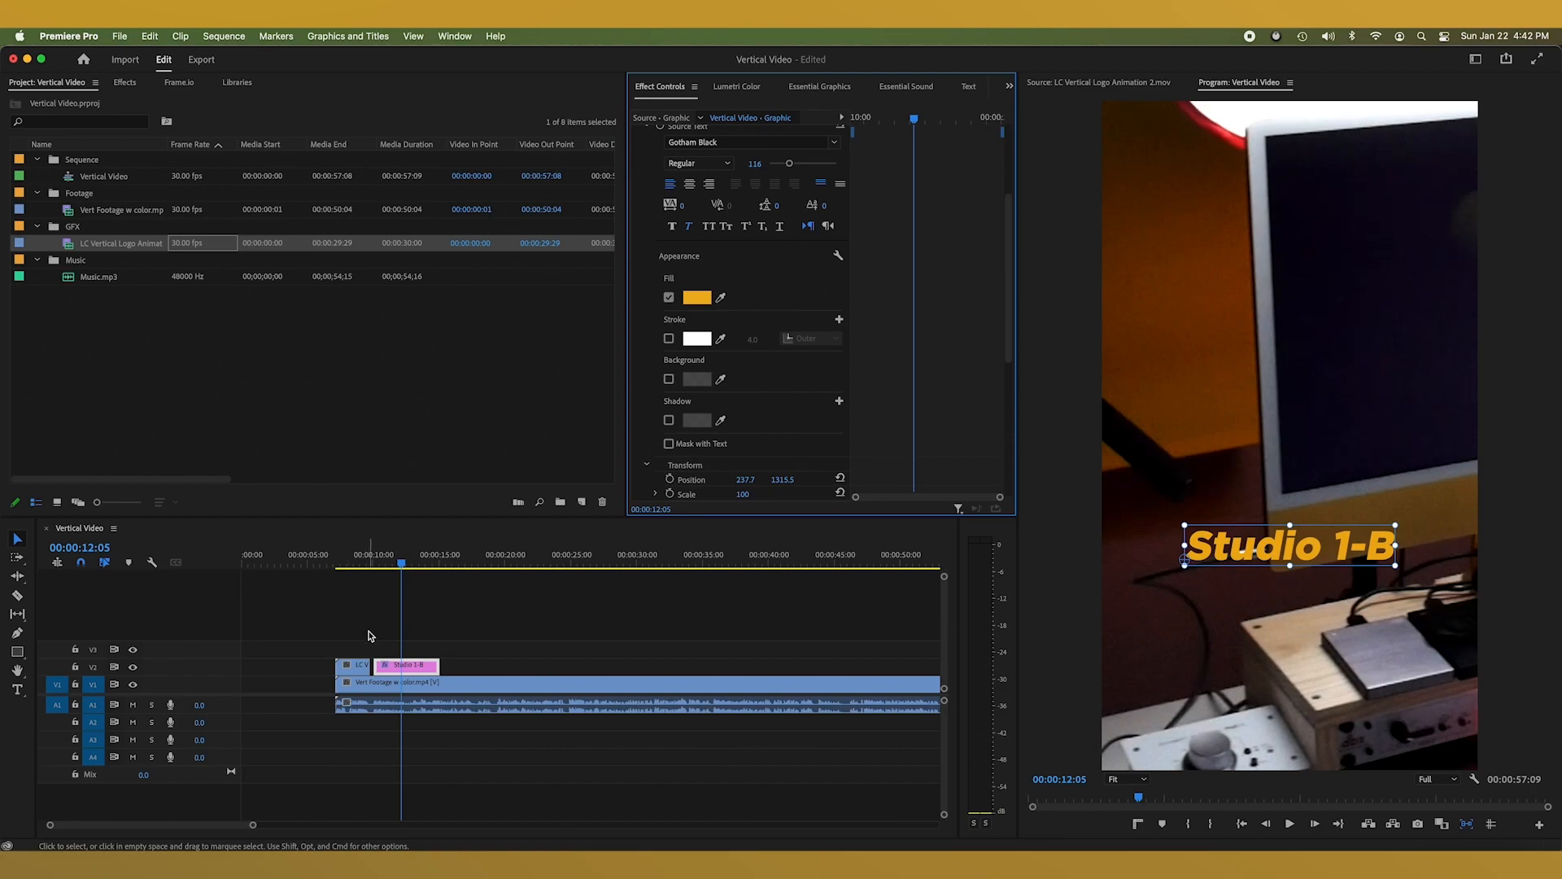
# Switch to the Effects workspace, find the Drop Shadow effect and apply it to the "Studio 1-B" title clip
pyautogui.click(1476, 61)
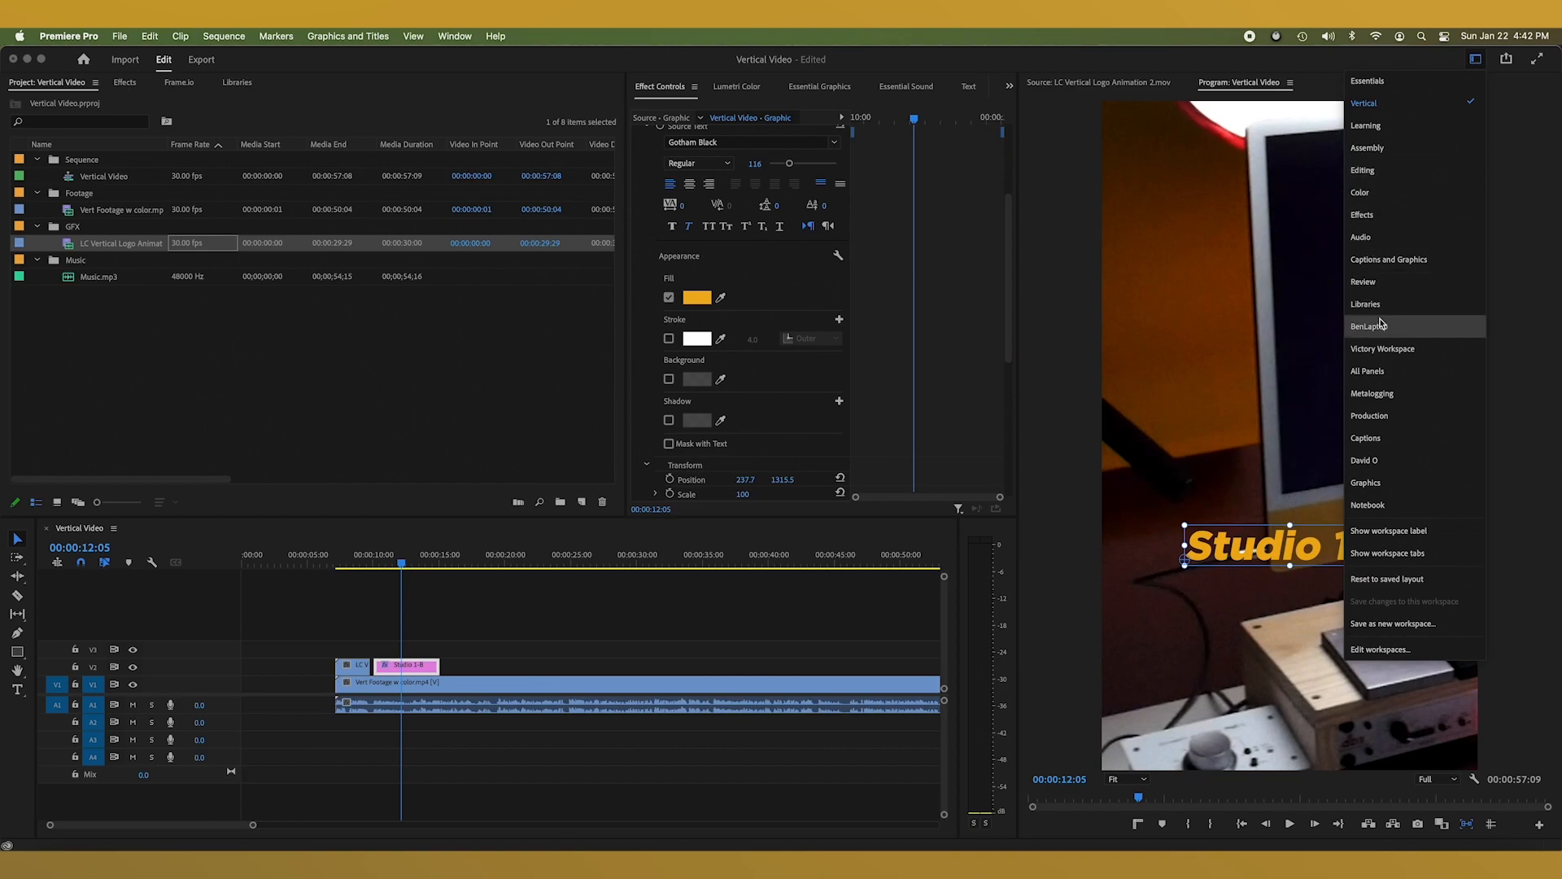
pyautogui.click(1363, 216)
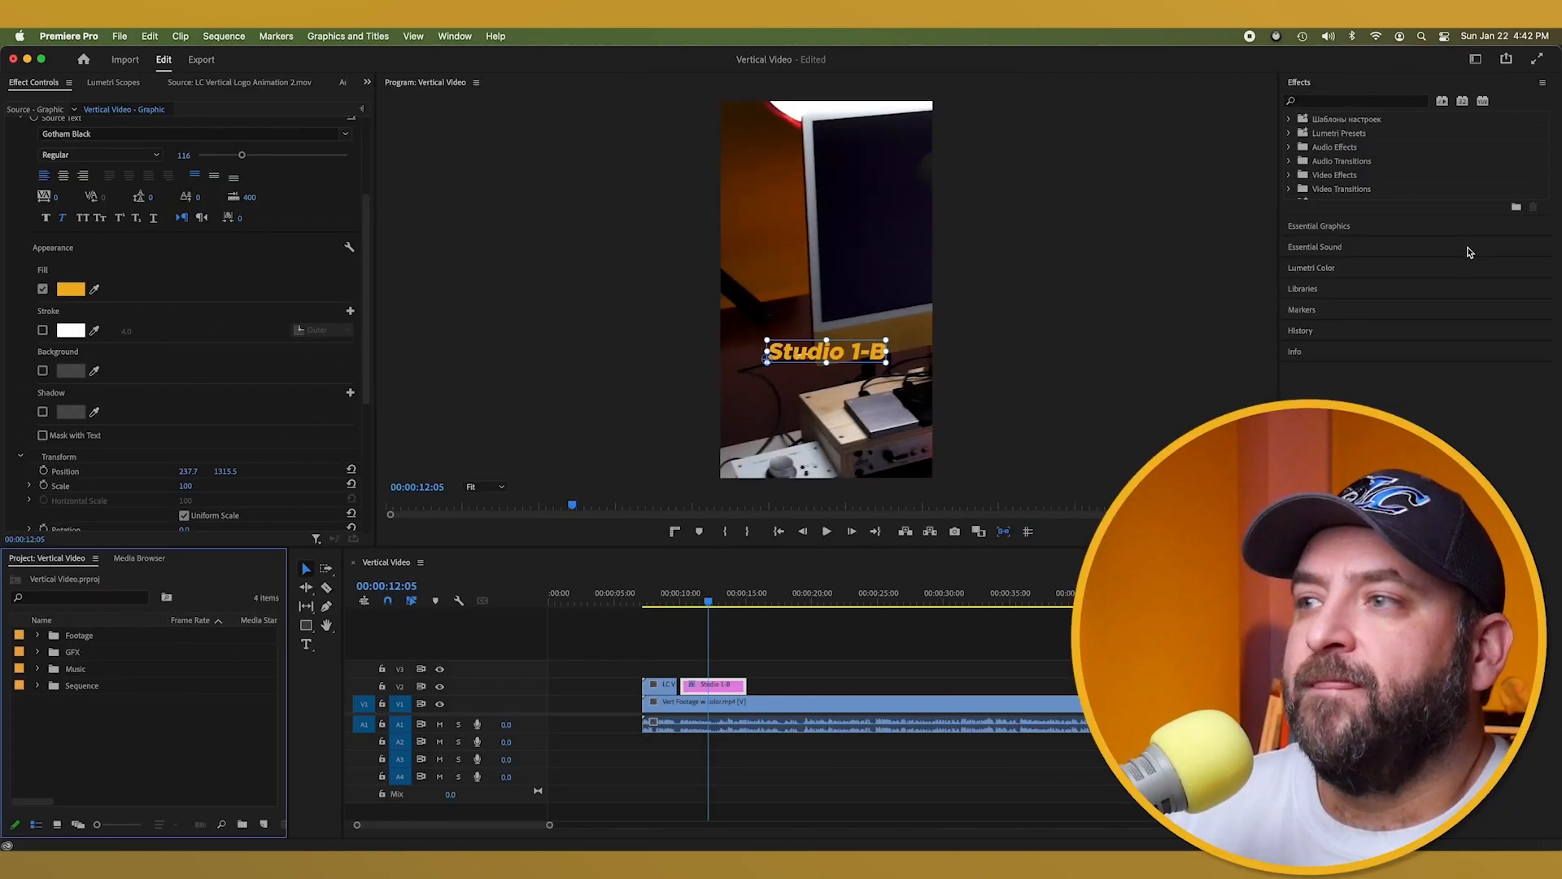
pyautogui.click(1344, 102)
pyautogui.write('drop')
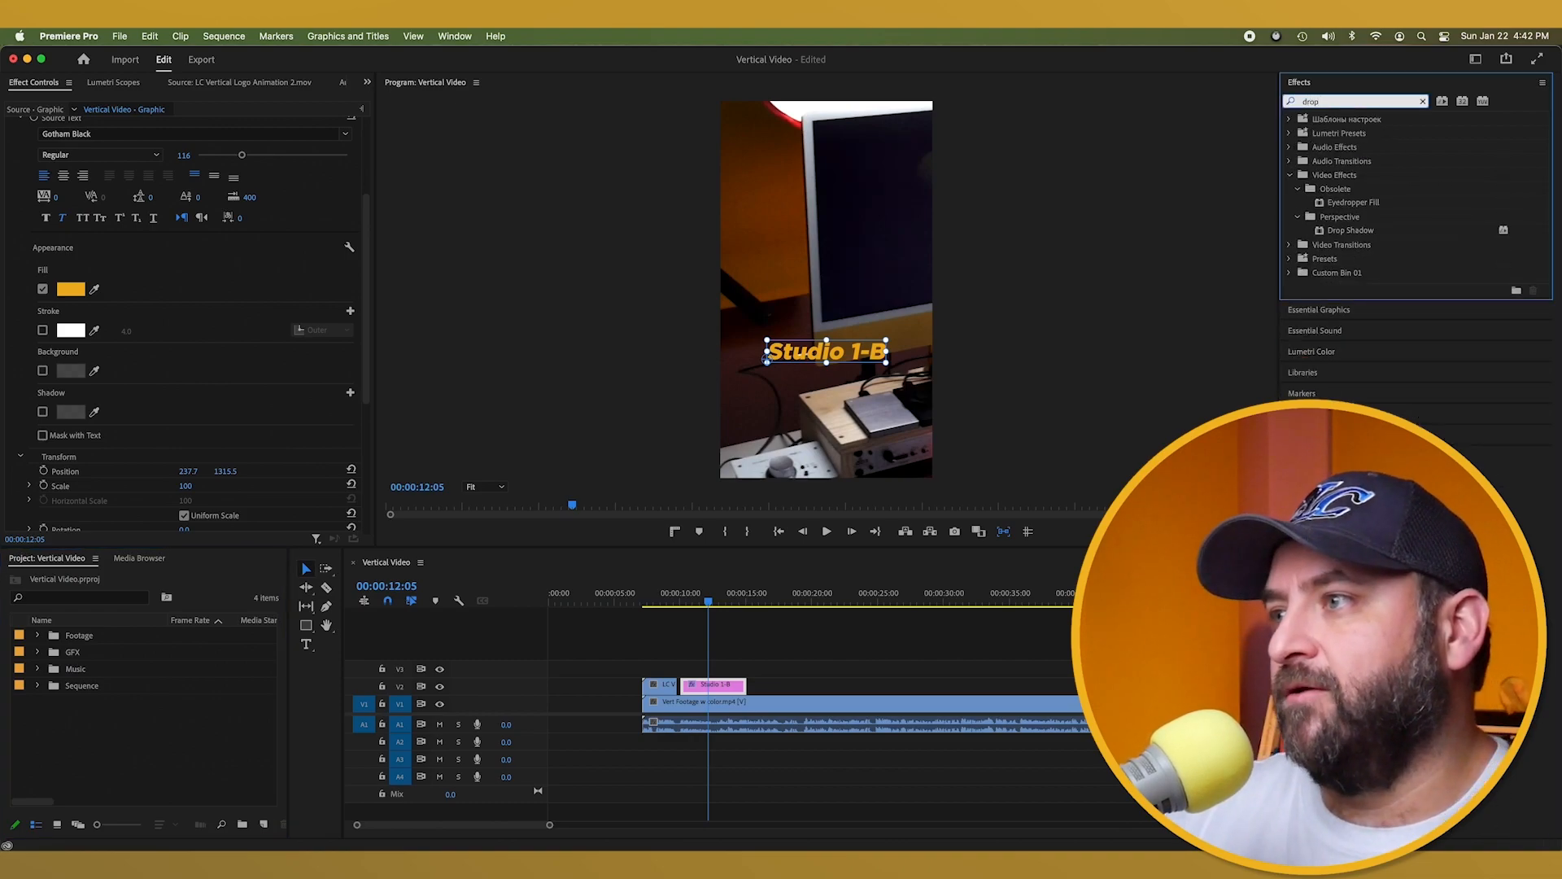
pyautogui.click(1352, 232)
pyautogui.moveTo(1322, 232); pyautogui.dragTo(713, 686)
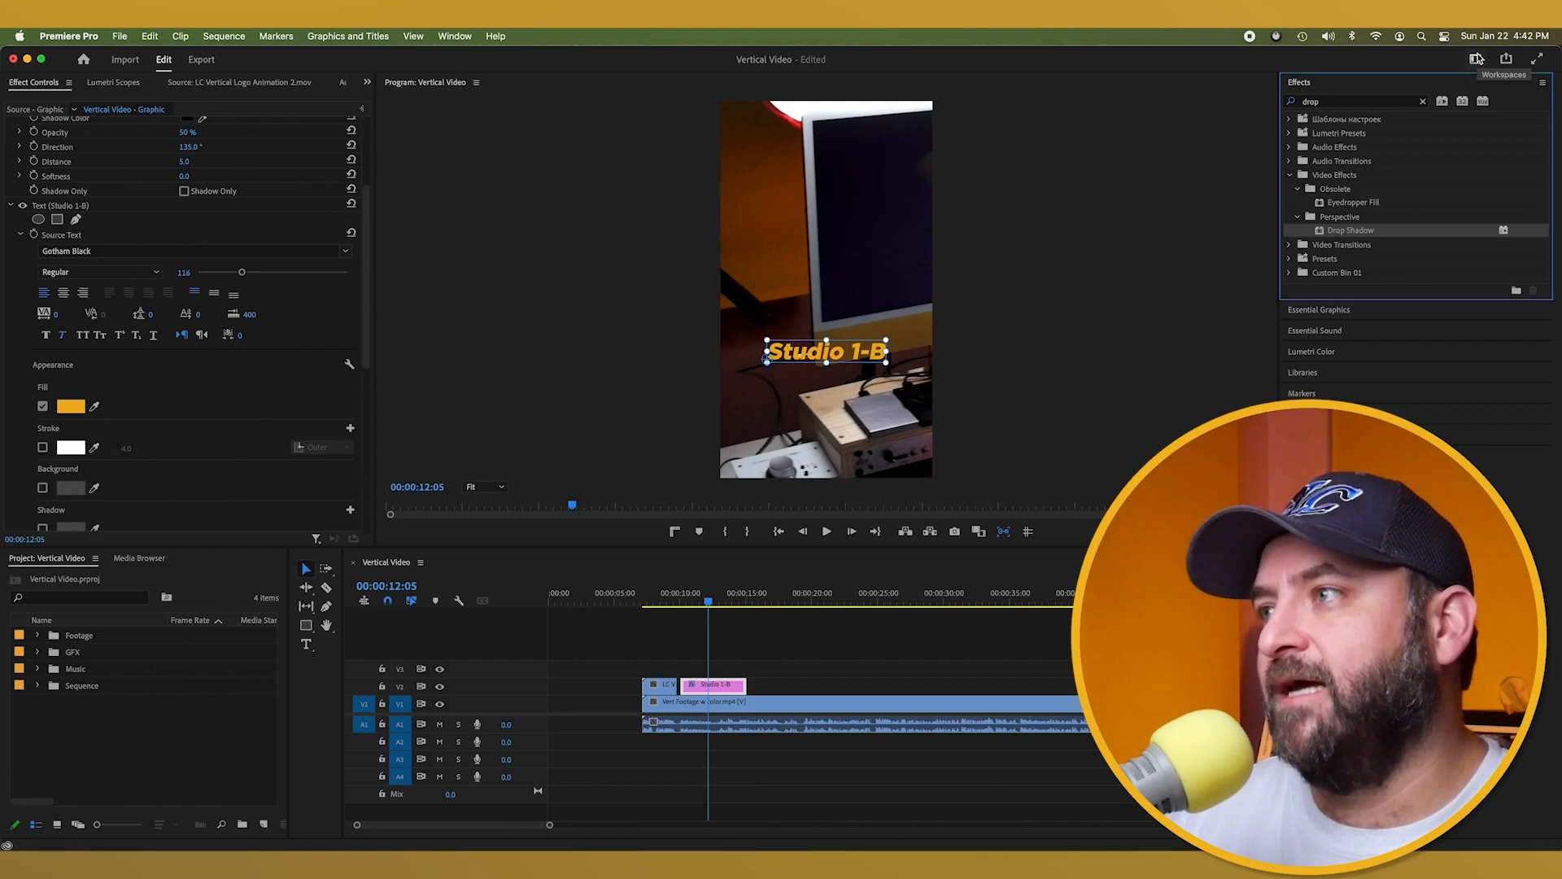
# Return to the Vertical workspace and set the title's drop shadow to 100% opacity and 91 softness
pyautogui.click(1475, 58)
pyautogui.click(1390, 168)
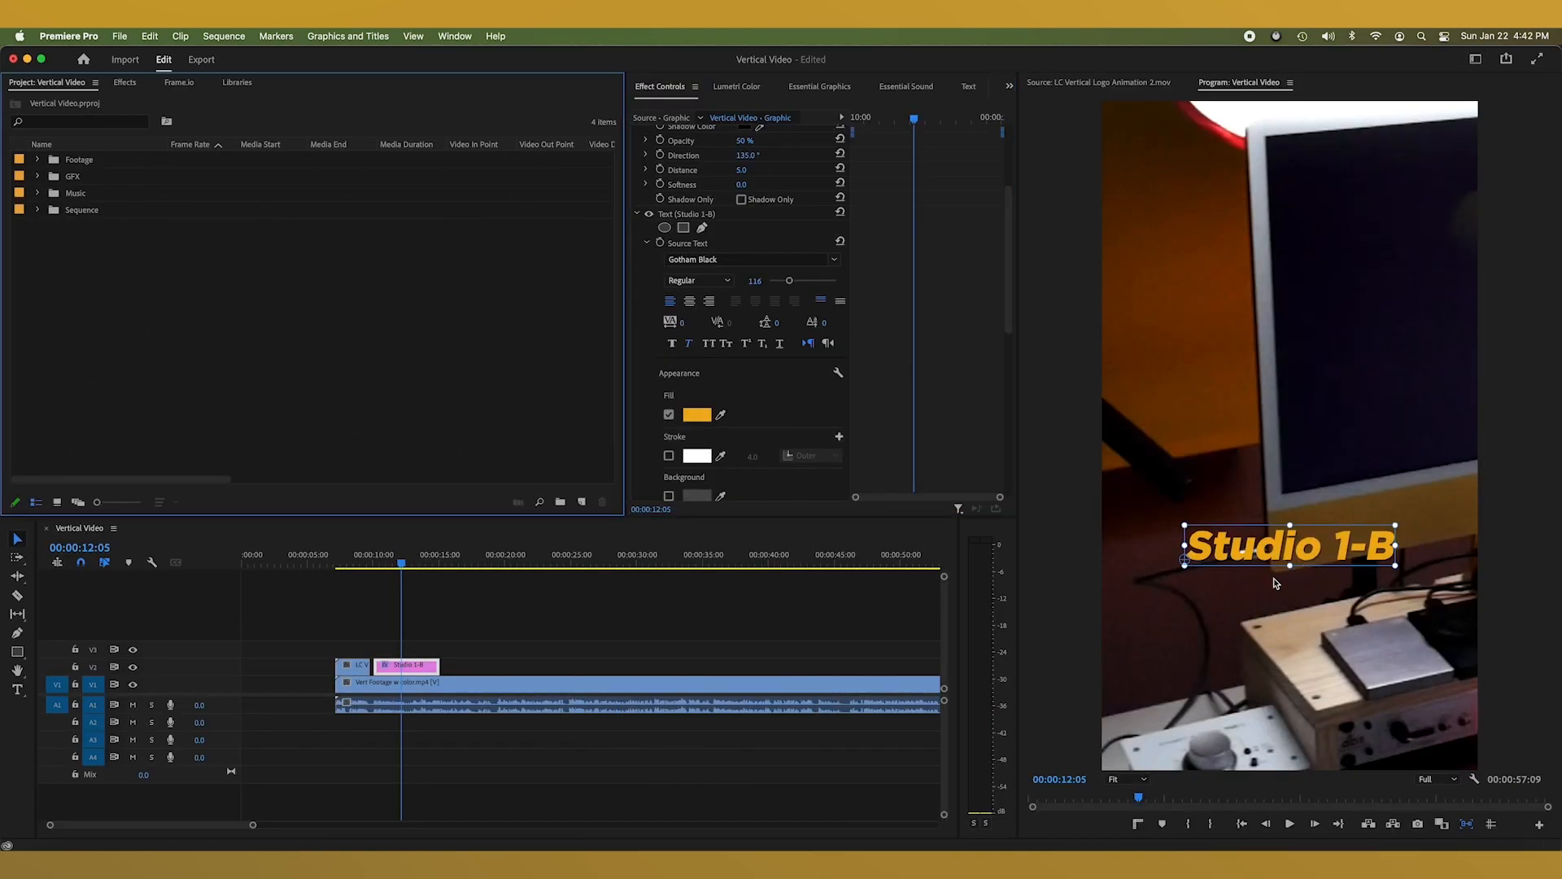
pyautogui.scroll(5, 728, 216)
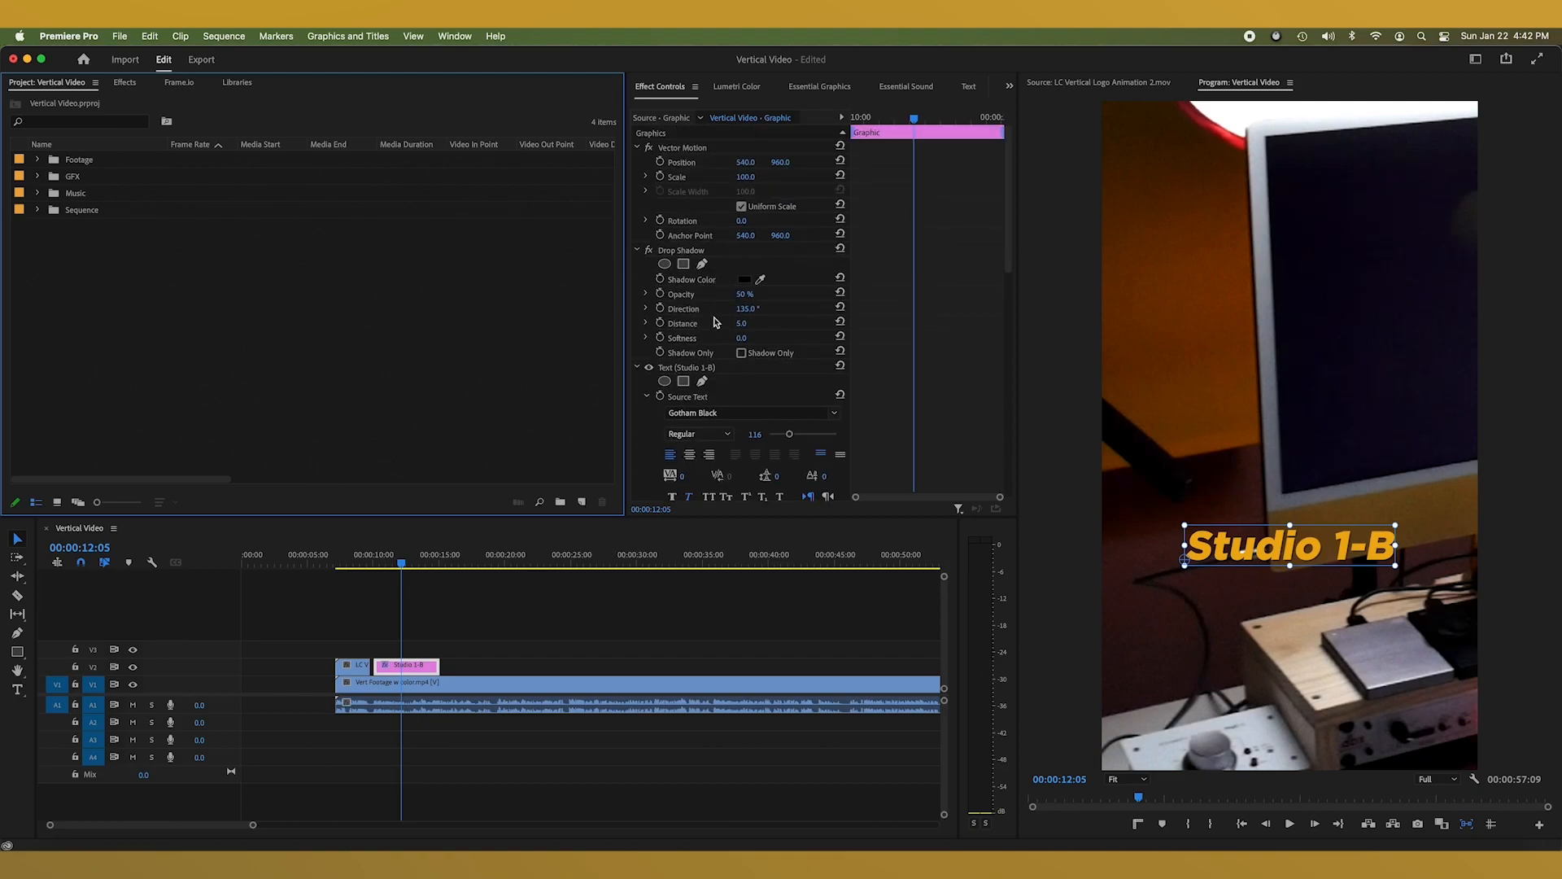
pyautogui.click(742, 300)
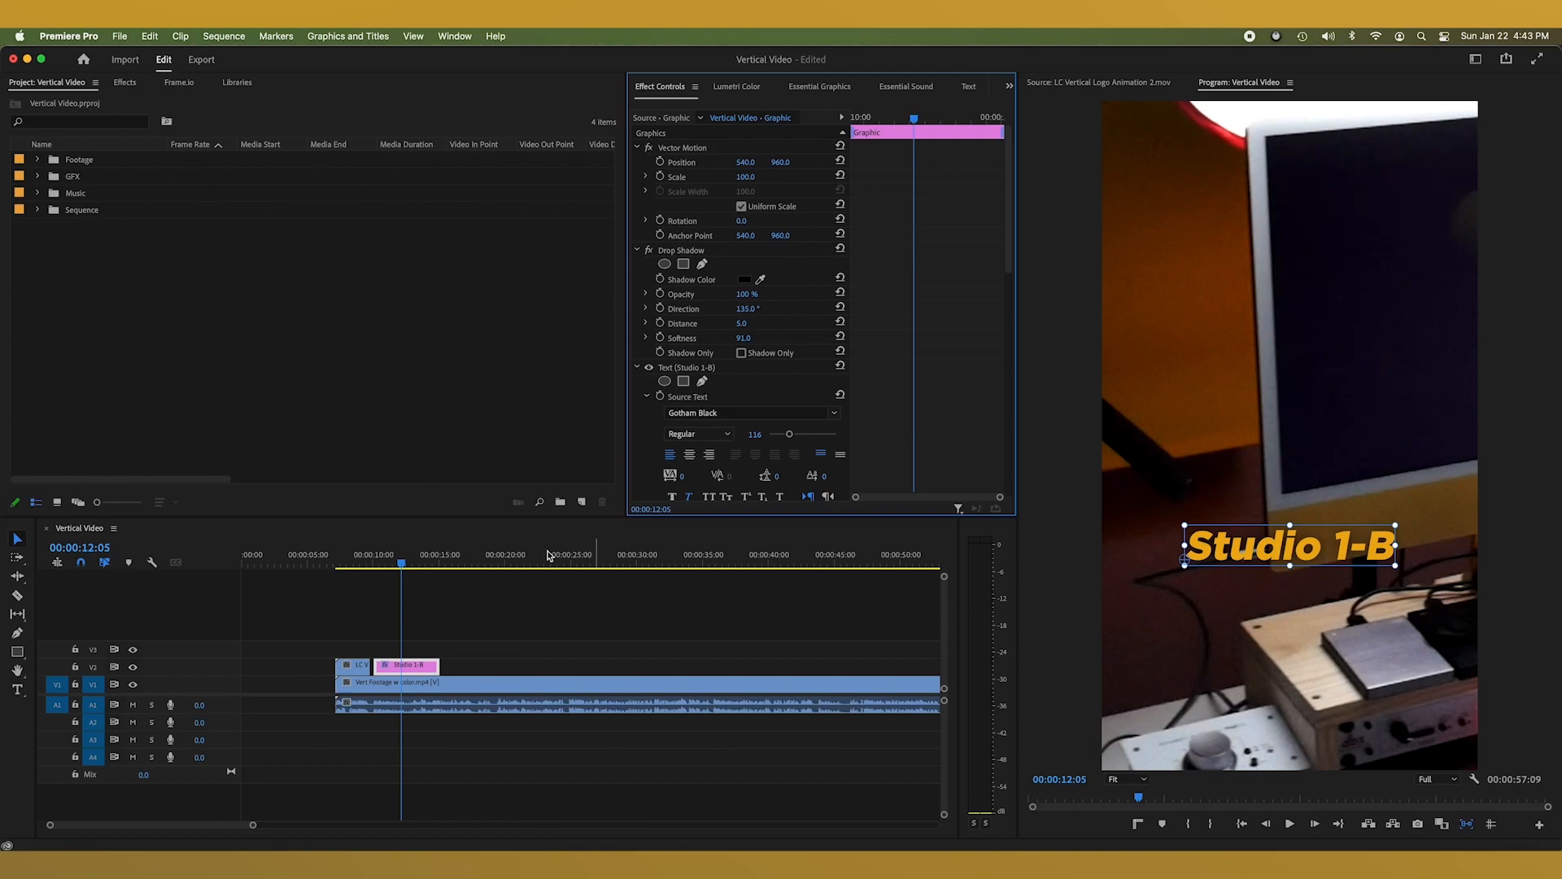
# Play back the studio shot from the start of the "Studio 1-B" title to review its styling
pyautogui.click(375, 564)
pyautogui.press('space')
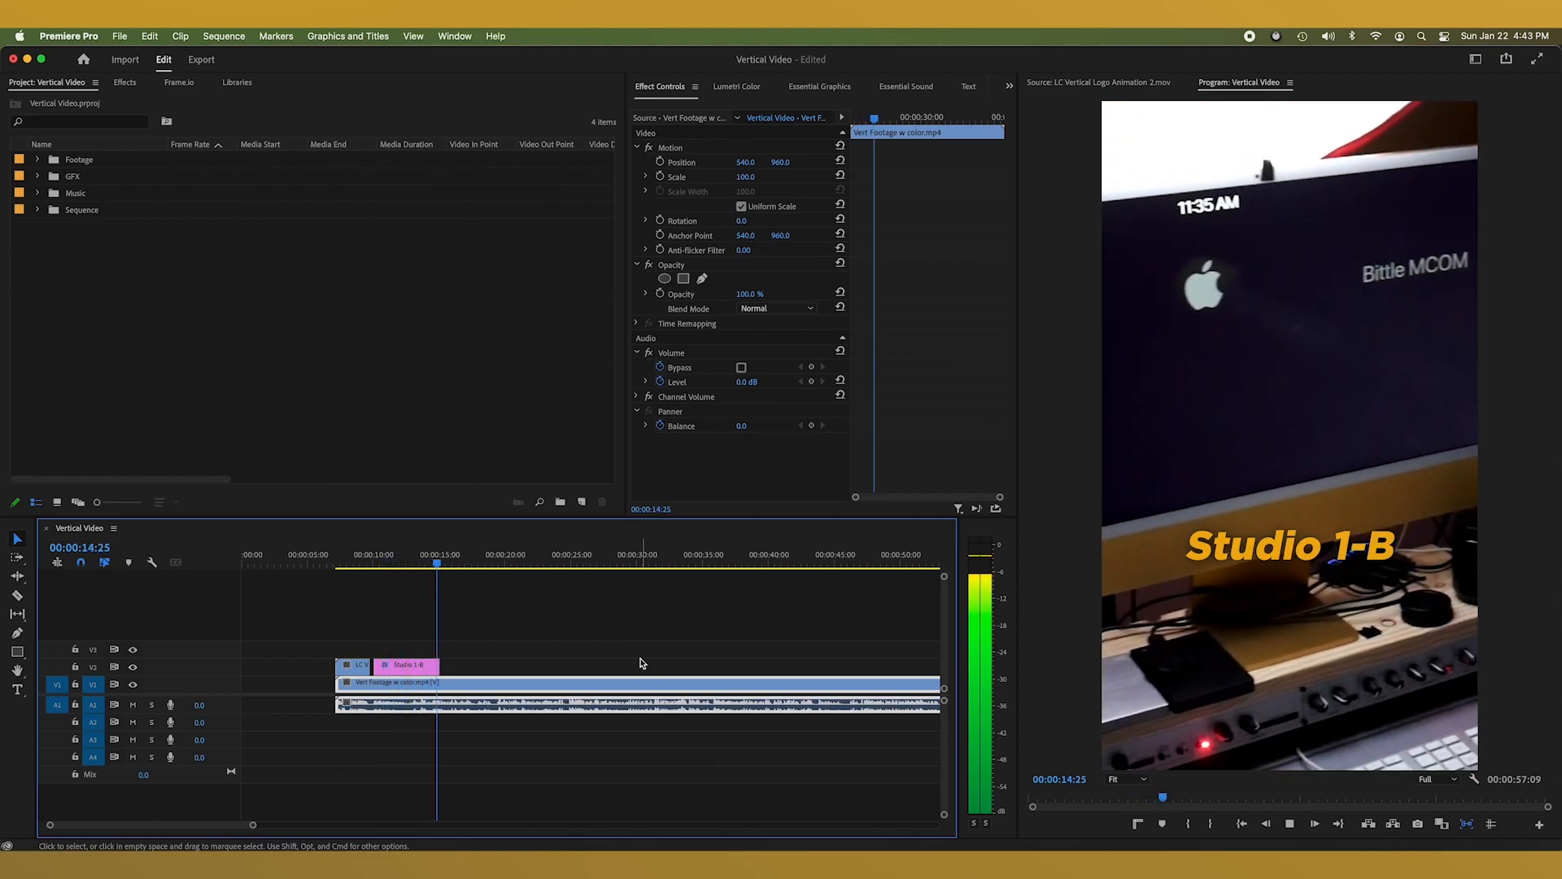
pyautogui.press('space')
# Extend the end of the "Studio 1-B" title on V2 to about 00:00:17:22, where the studio footage ends
pyautogui.scroll(3, 447, 736)
pyautogui.scroll(1, 446, 724)
pyautogui.moveTo(438, 562); pyautogui.dragTo(545, 572)
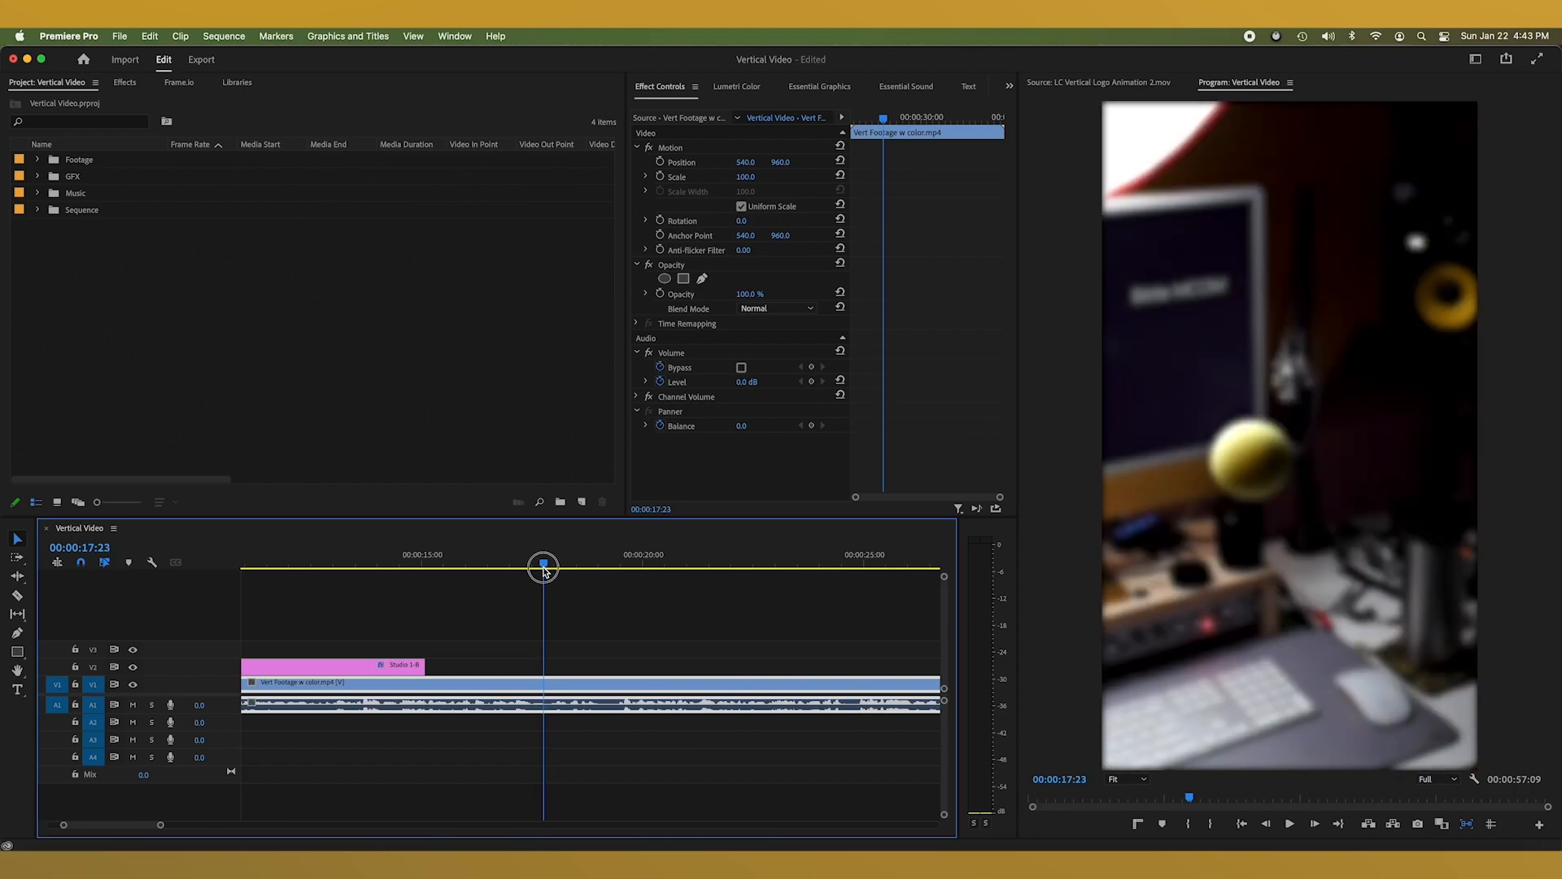
pyautogui.moveTo(544, 568); pyautogui.dragTo(541, 568)
pyautogui.moveTo(424, 666); pyautogui.dragTo(539, 660)
pyautogui.press('-')
pyautogui.press('-')
pyautogui.moveTo(467, 567)
pyautogui.mouseDown()
pyautogui.moveTo(401, 561)
pyautogui.moveTo(497, 570)
pyautogui.moveTo(383, 565)
pyautogui.moveTo(458, 567)
pyautogui.mouseUp()
pyautogui.moveTo(503, 667); pyautogui.dragTo(721, 672)
pyautogui.moveTo(529, 561); pyautogui.dragTo(361, 558)
pyautogui.press('super+z')
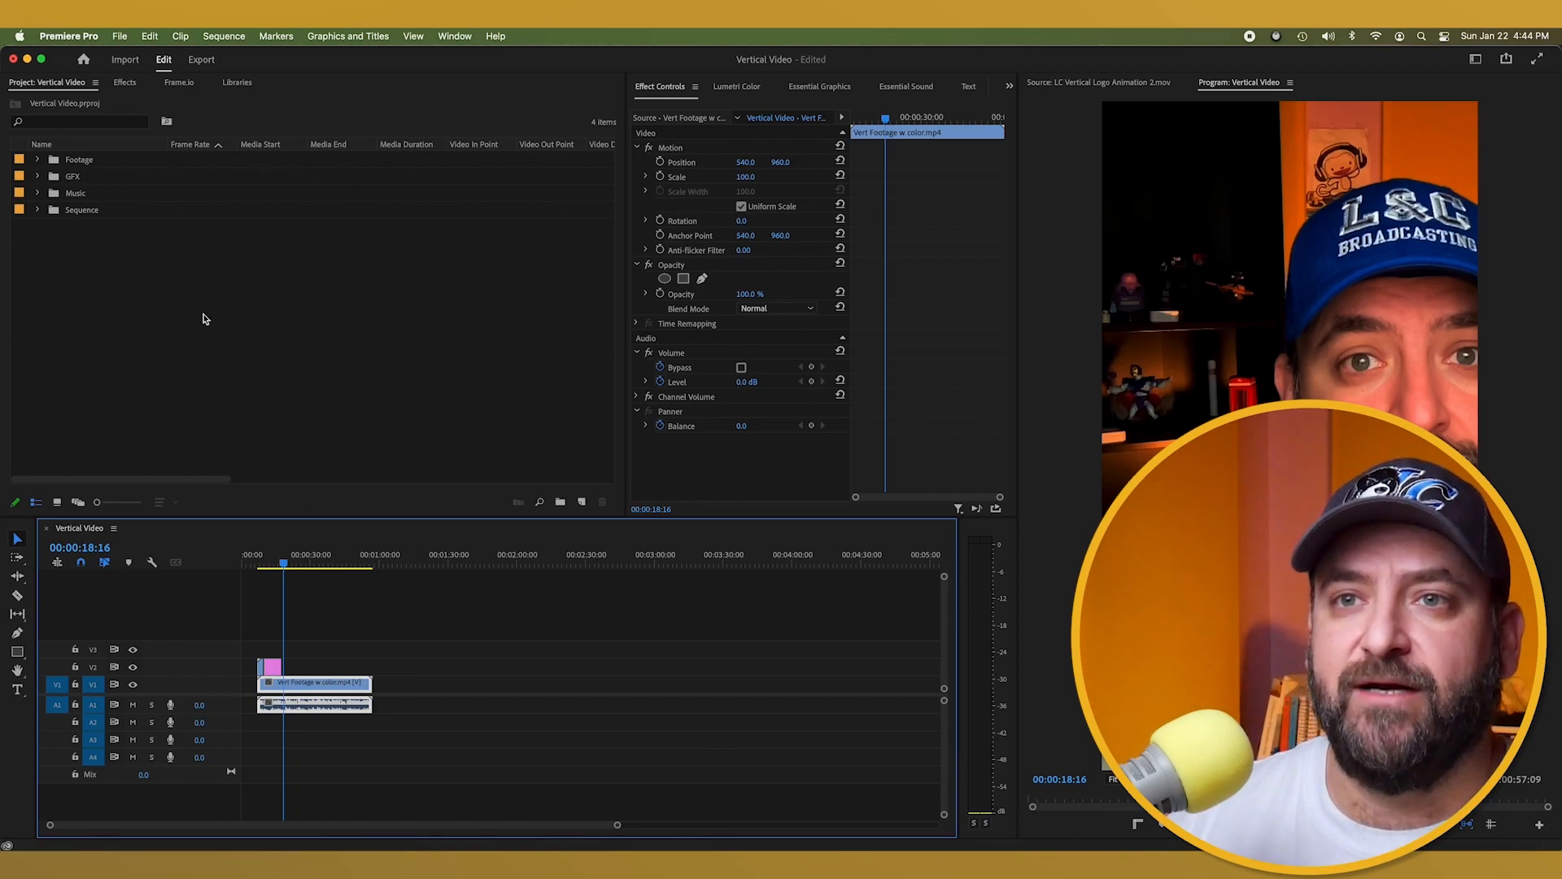
# Place Music.mp3 from the Music bin on track A2, aligned with the start of the footage
pyautogui.click(37, 193)
pyautogui.moveTo(89, 214); pyautogui.dragTo(255, 723)
pyautogui.press('\\')
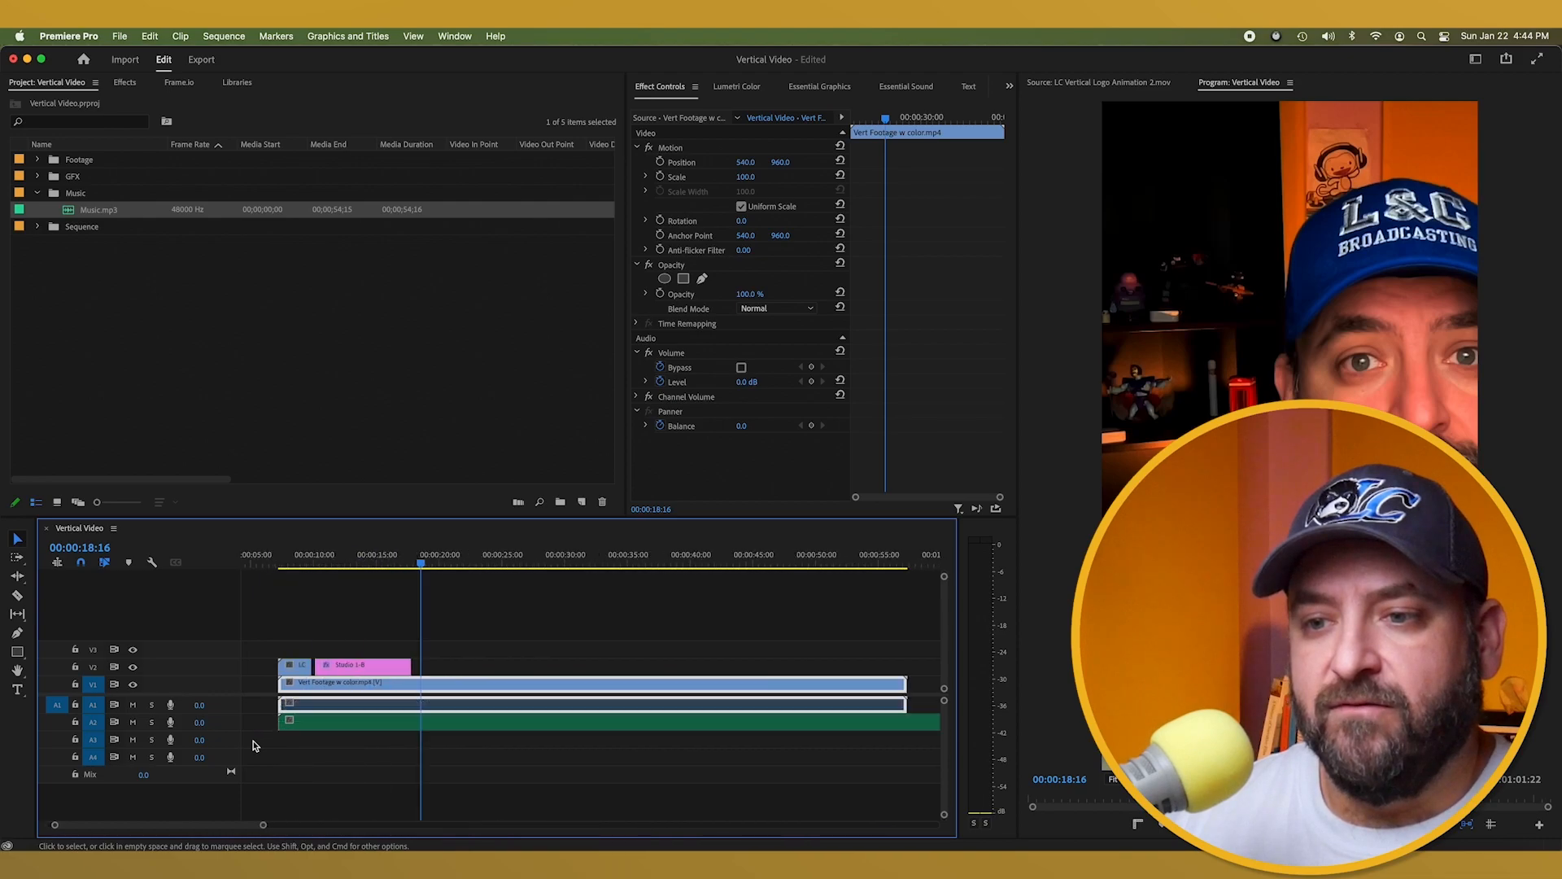
# Play back the sequence from the start of the footage to hear the music under the voice
pyautogui.moveTo(346, 558); pyautogui.dragTo(289, 561)
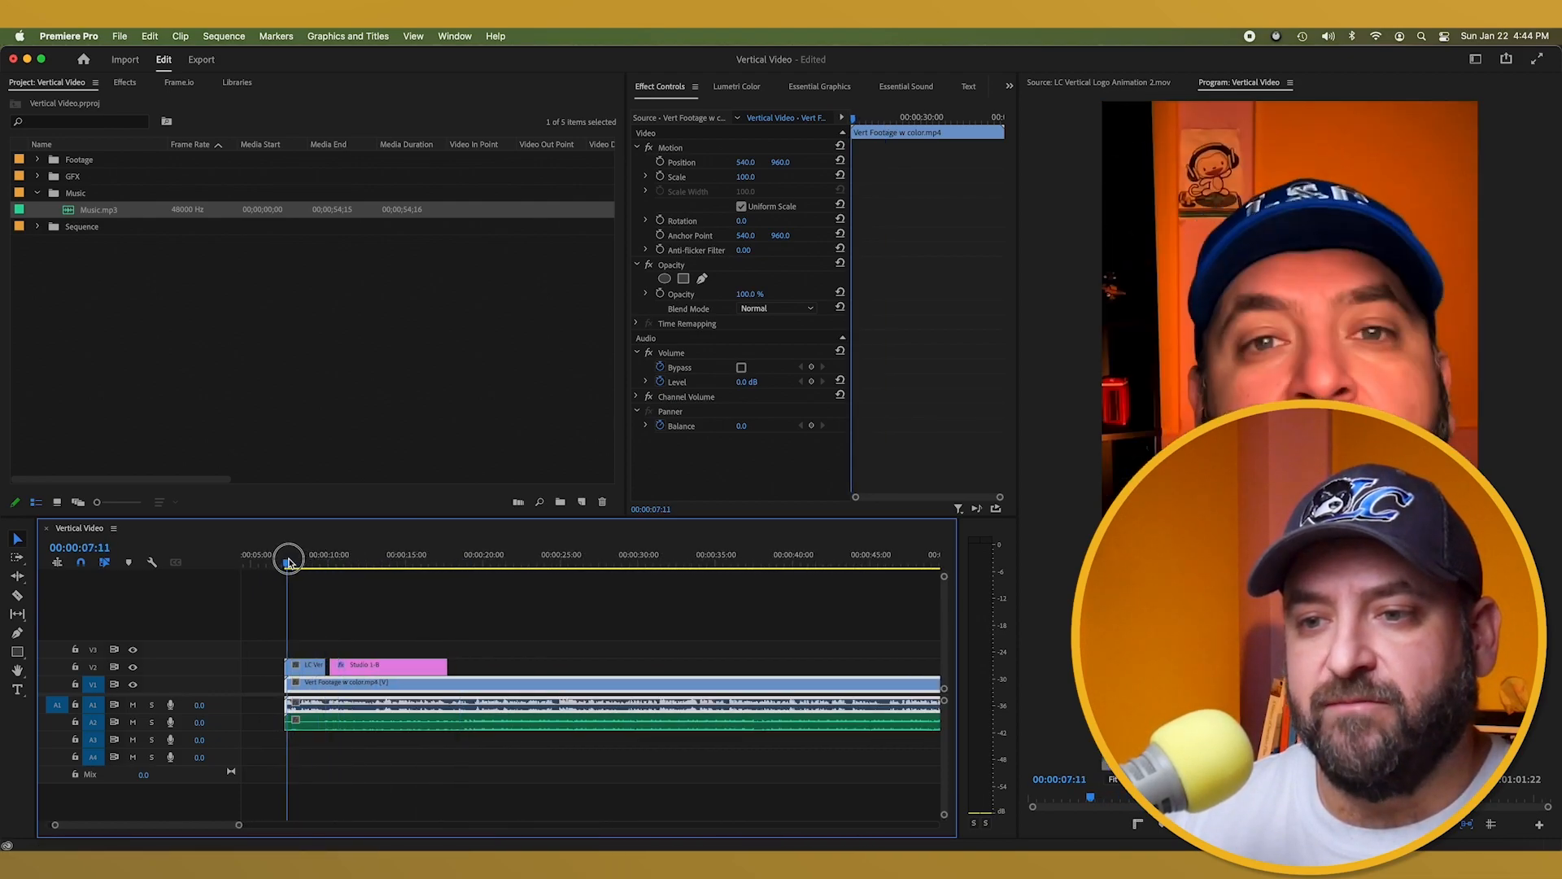
pyautogui.press('space')
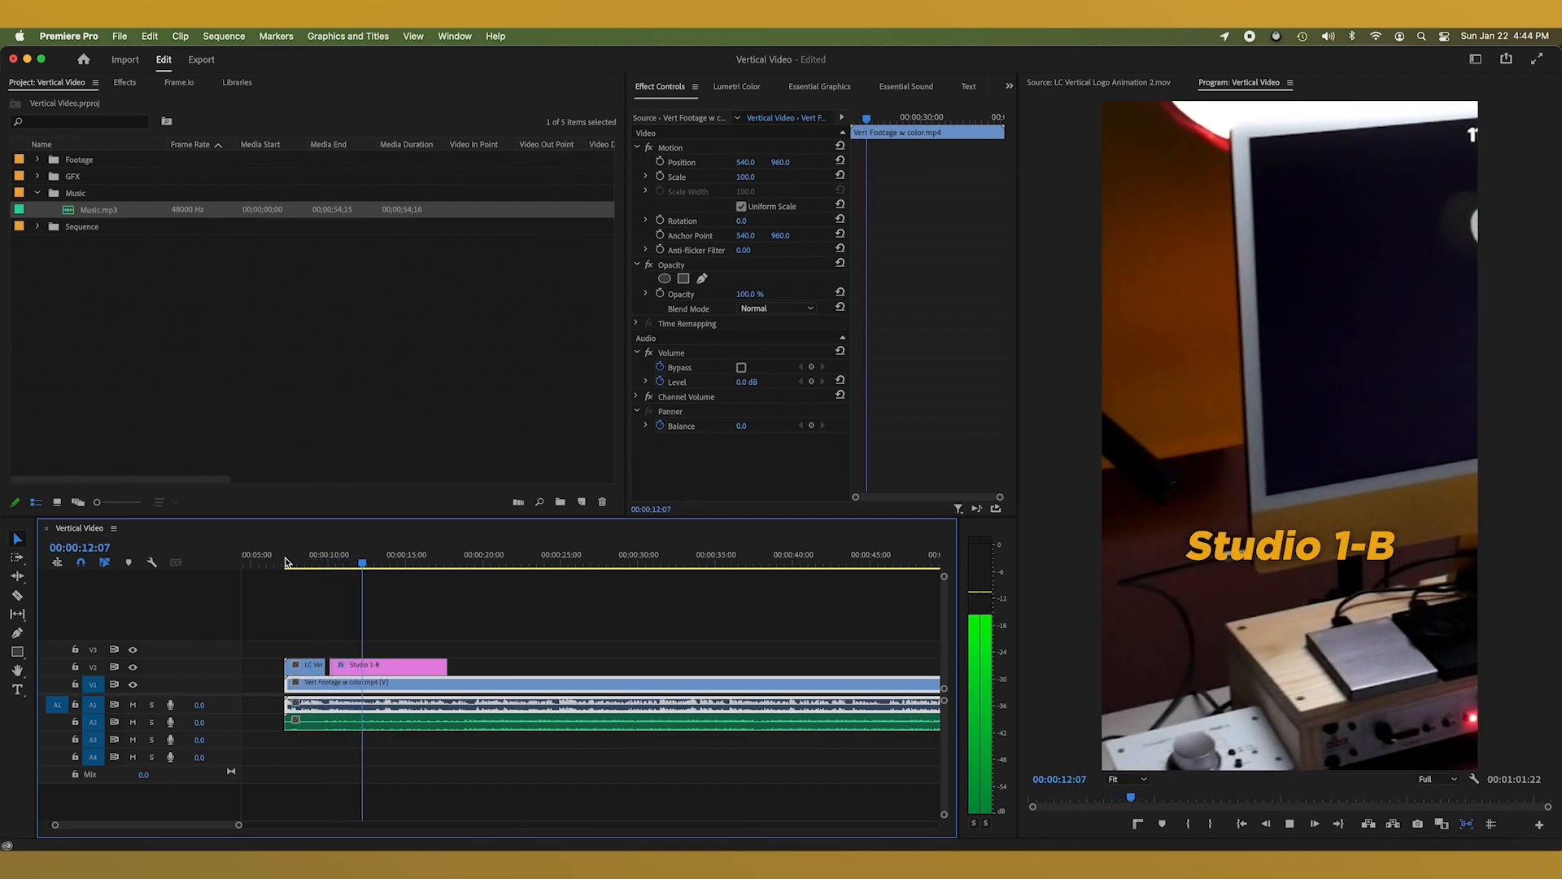
pyautogui.press('space')
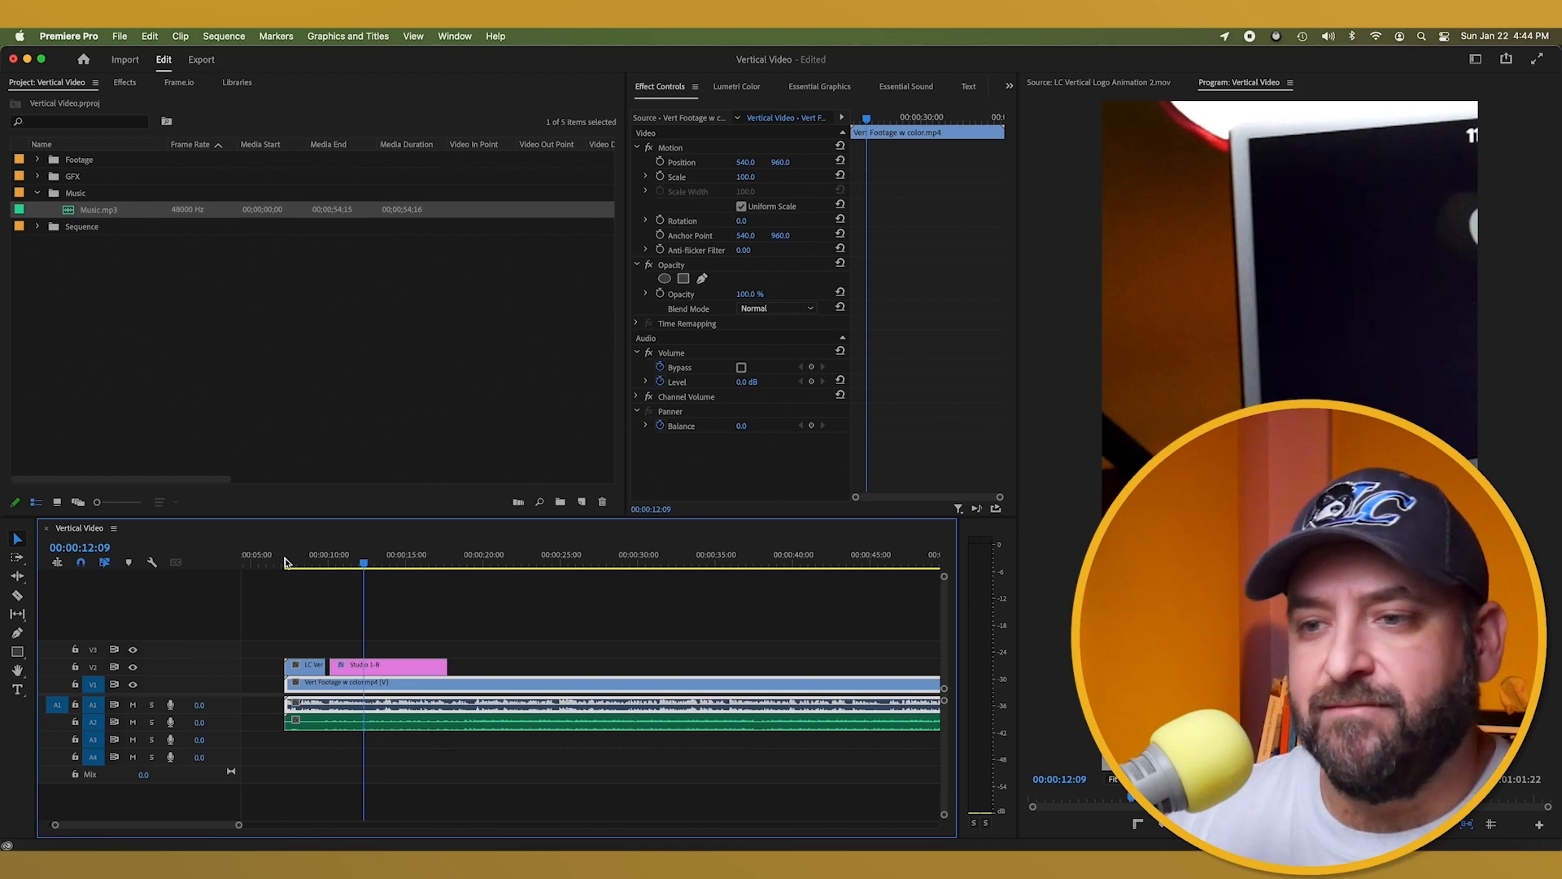
# Trim the end of the music clip on A2 to match the end of the footage
pyautogui.press('-')
pyautogui.press('-')
pyautogui.scroll(3, 468, 761)
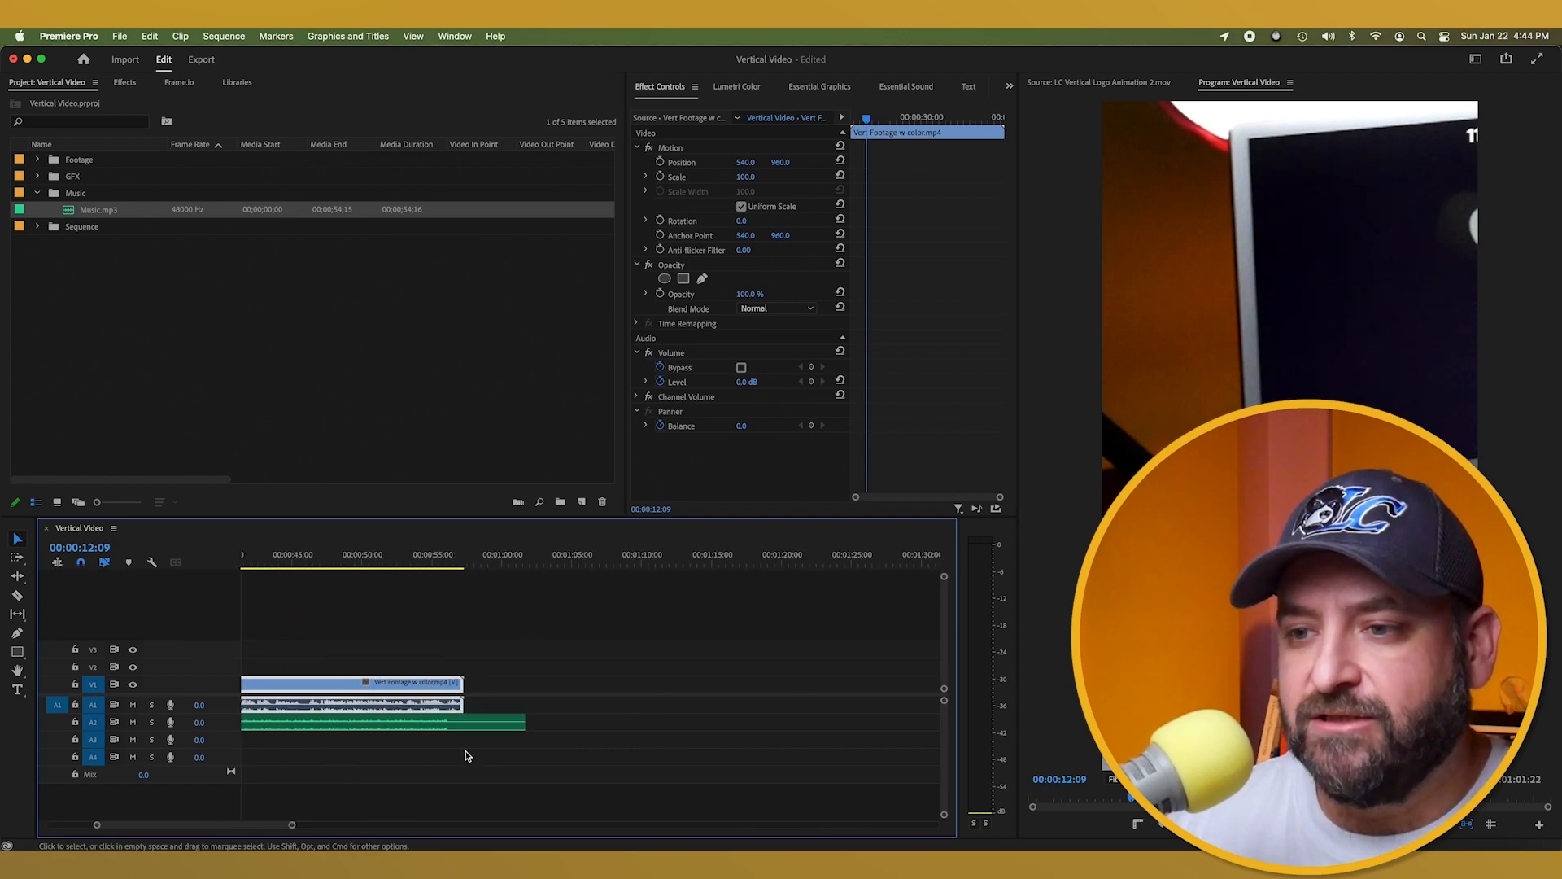
pyautogui.moveTo(547, 722); pyautogui.dragTo(463, 725)
pyautogui.hscroll(-10, 470, 753)
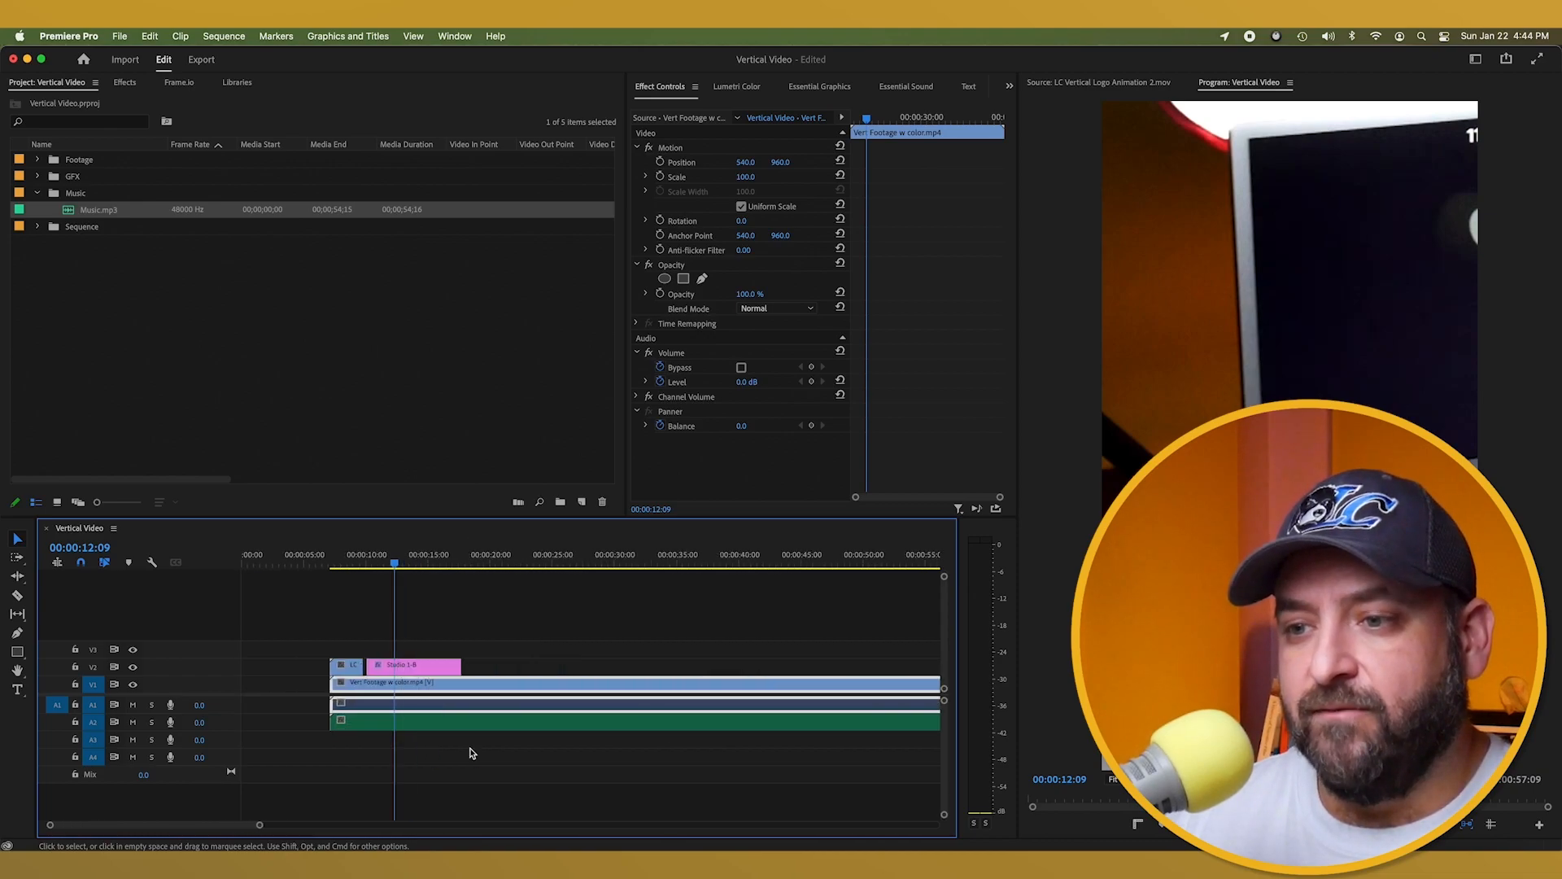
# Play back the opening with the logo animation and music, and move the playhead near the end at 00:00:53:07
pyautogui.press('-')
pyautogui.press('-')
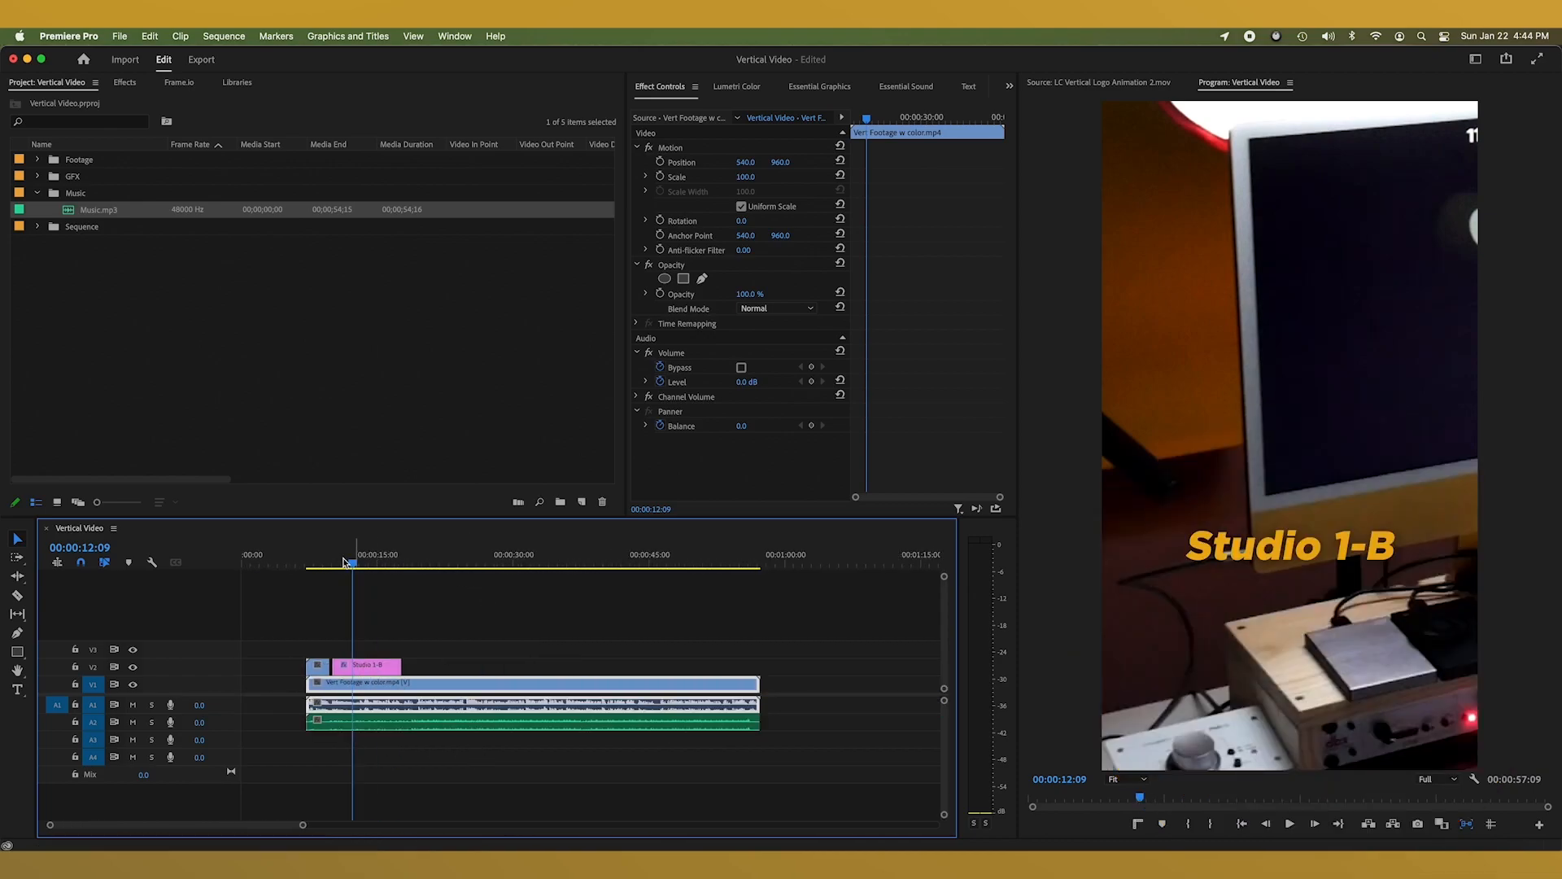
pyautogui.click(315, 563)
pyautogui.press('space')
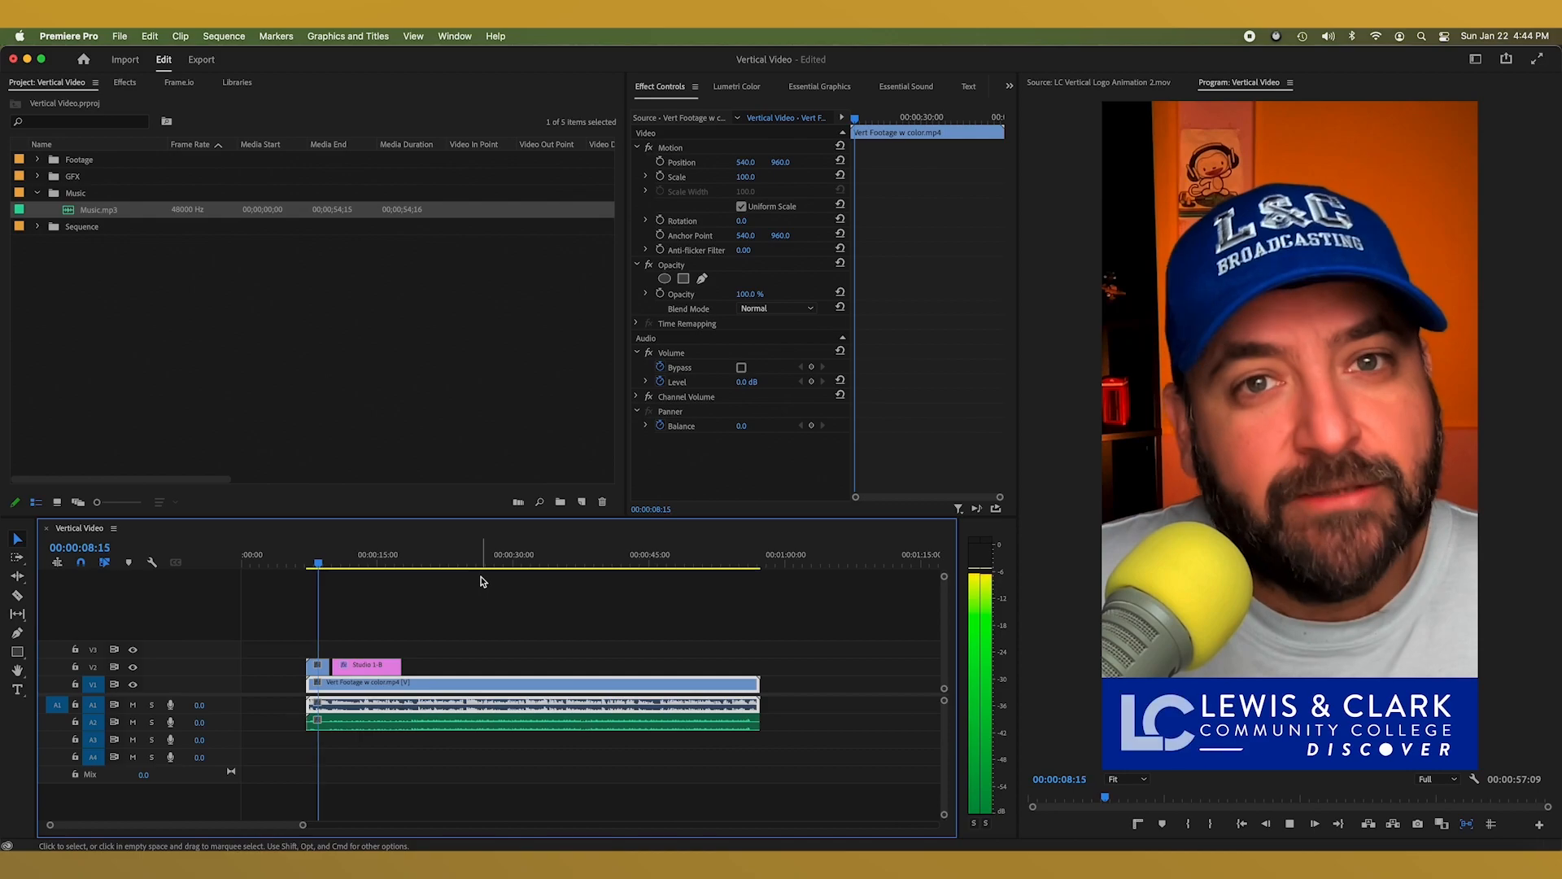
pyautogui.press('space')
pyautogui.click(726, 563)
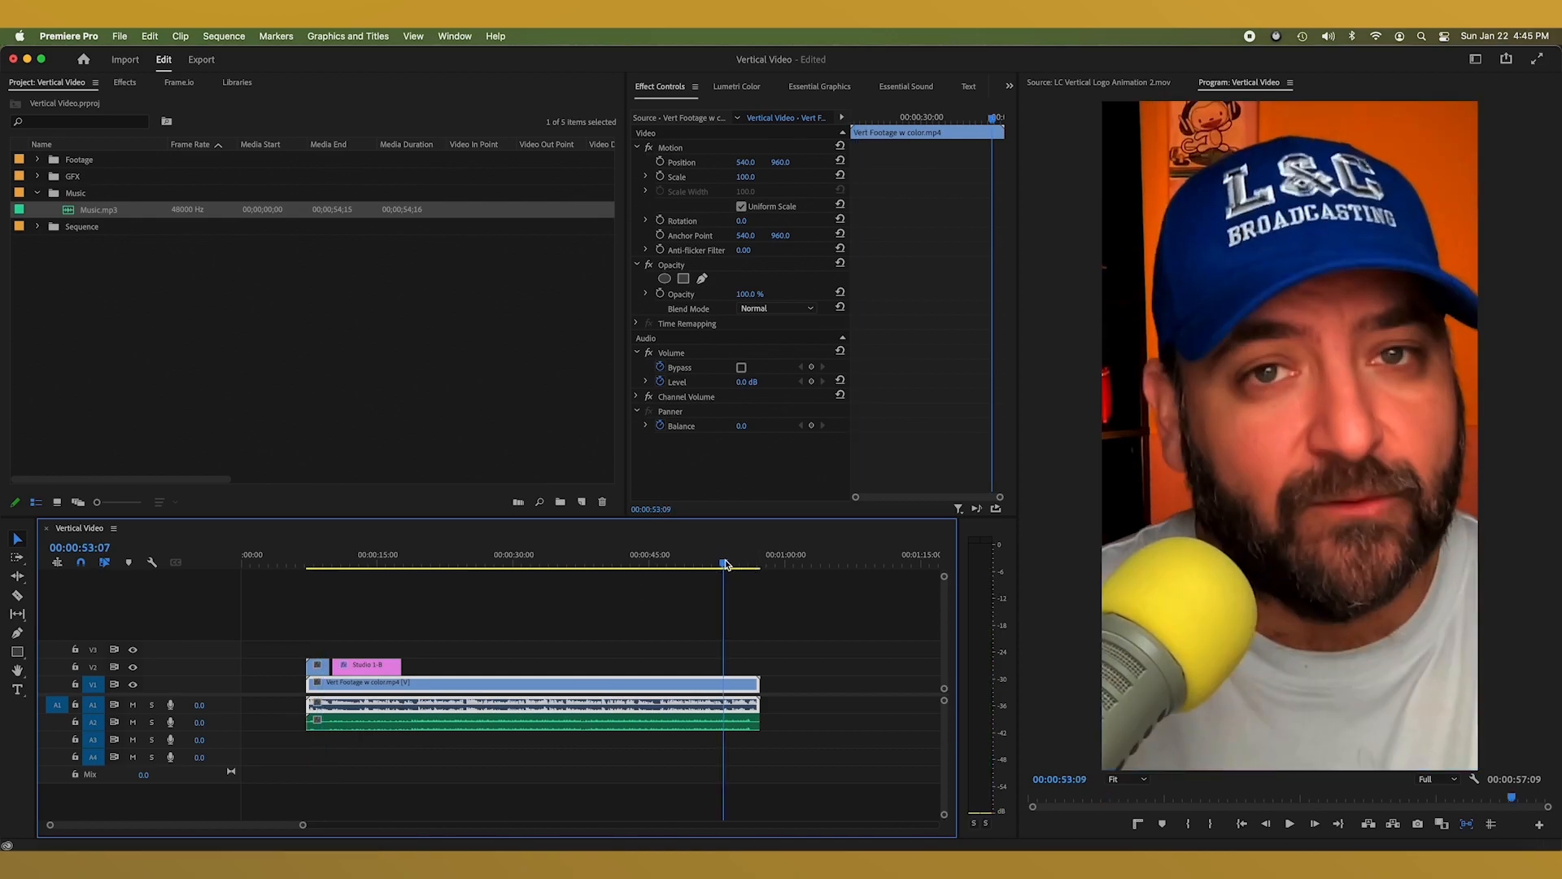
# Play back the closing section of the footage and set the playhead at 00:00:54:07 for the closing logo
pyautogui.moveTo(726, 563); pyautogui.dragTo(705, 561)
pyautogui.press('space')
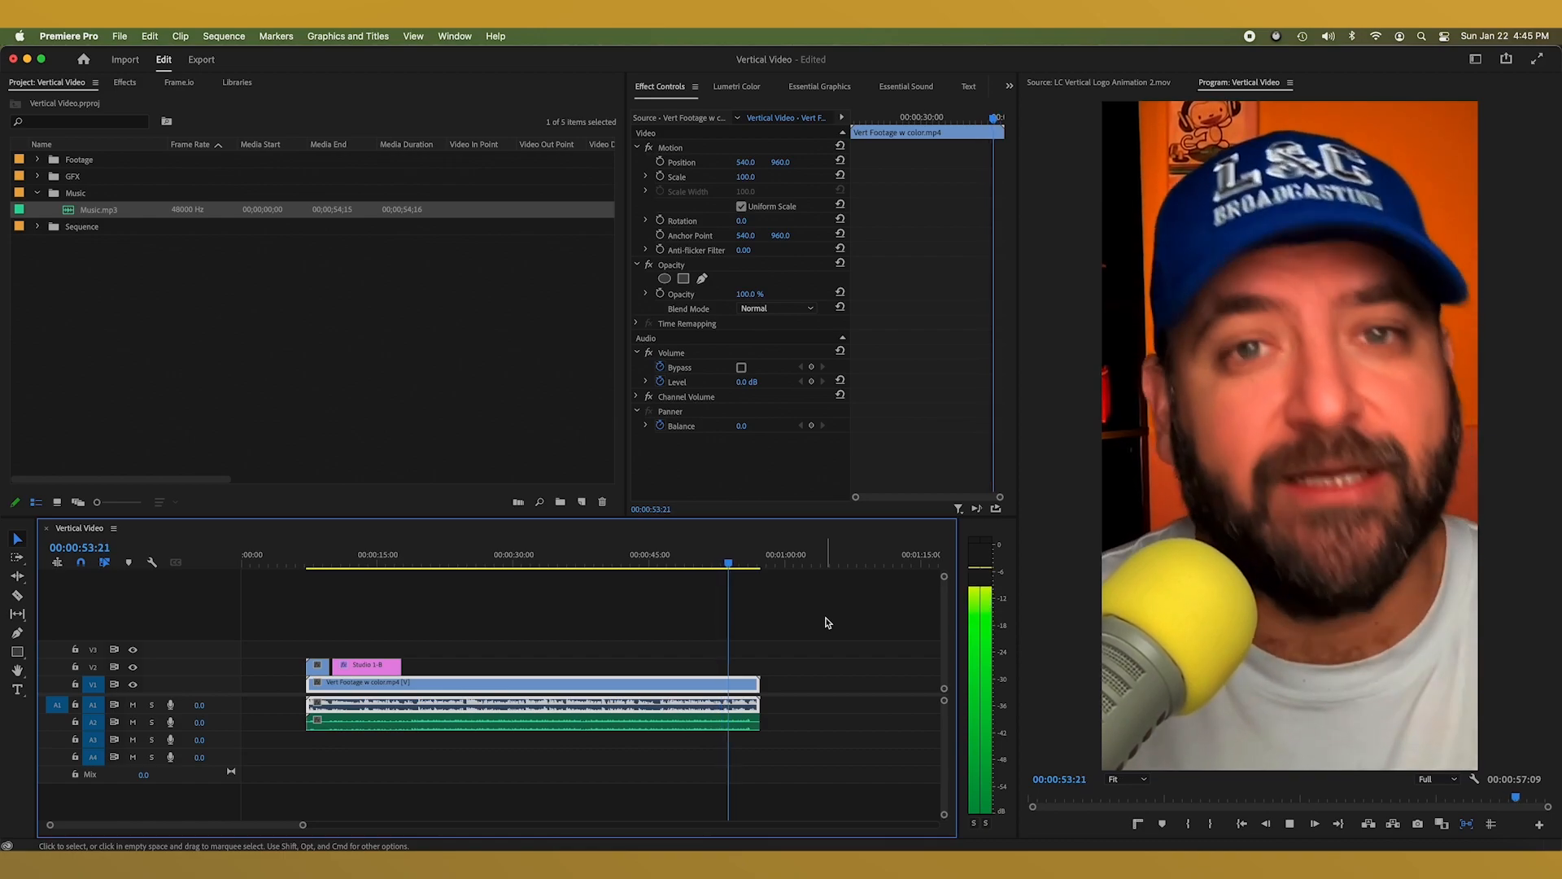
pyautogui.press('space')
pyautogui.press('=')
pyautogui.press('=')
pyautogui.press('=')
pyautogui.press('=')
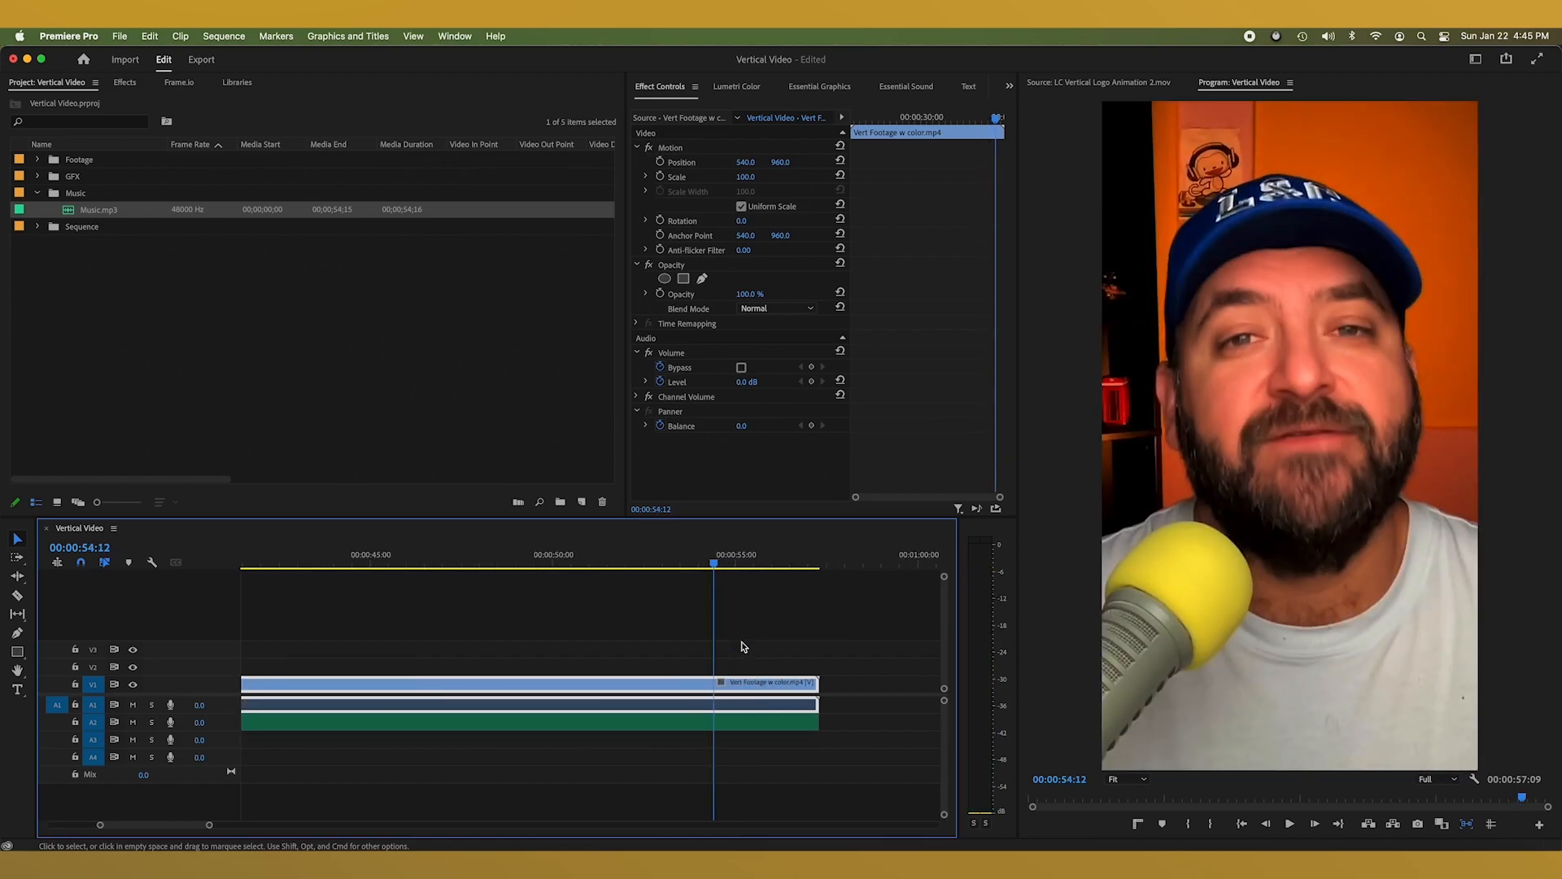
pyautogui.moveTo(704, 563)
pyautogui.mouseDown()
pyautogui.moveTo(684, 565)
pyautogui.moveTo(696, 568)
pyautogui.mouseUp()
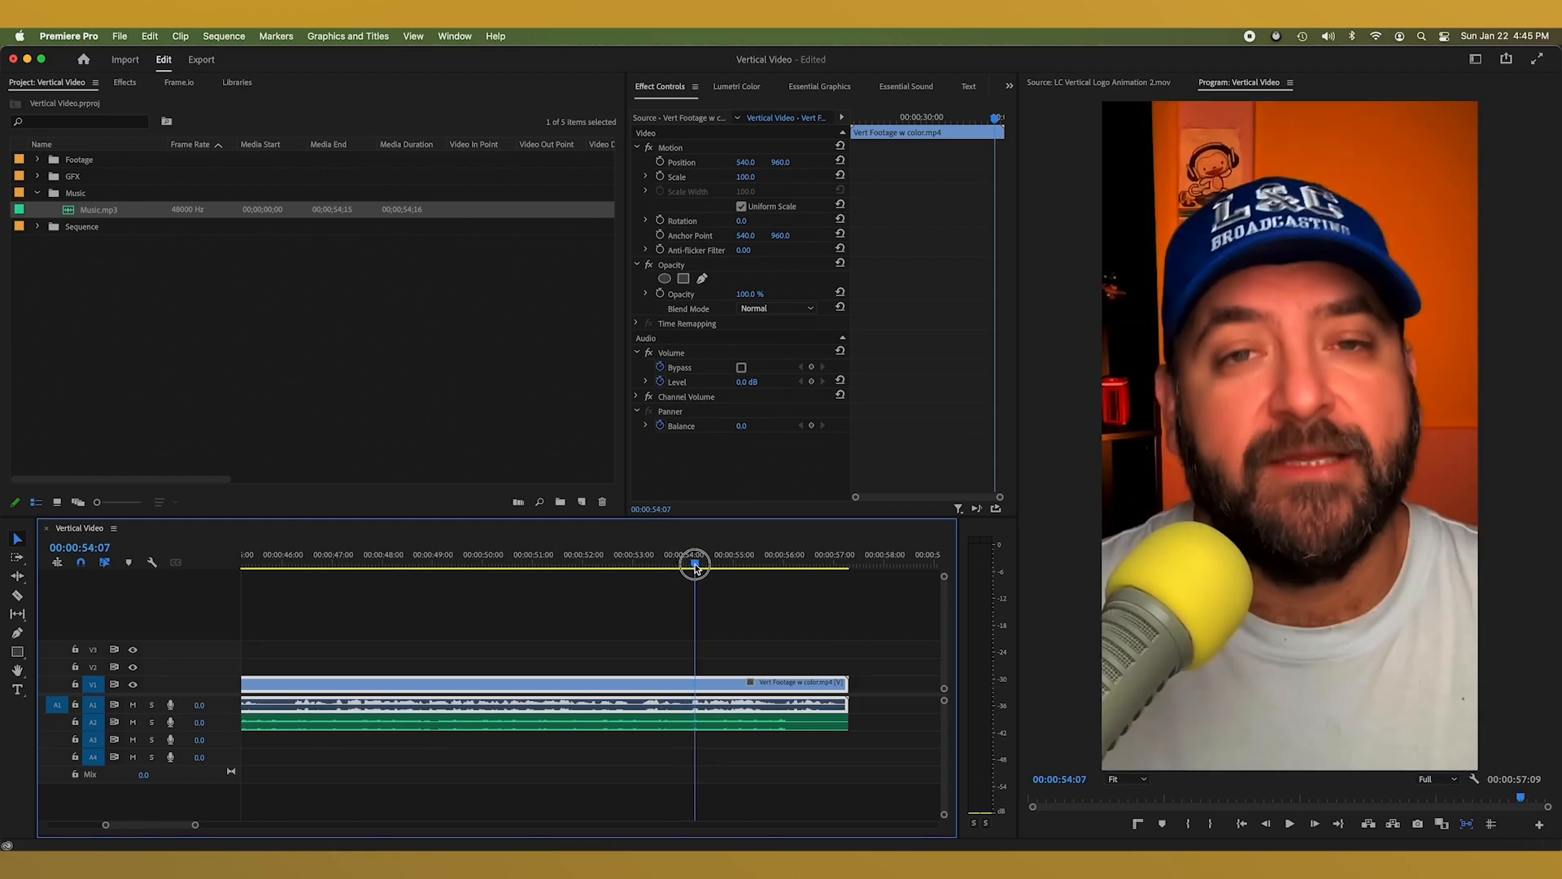
# Copy the opening logo animation on V2 to 00:00:54:07 and extend the copy to the end of the footage
pyautogui.press('-')
pyautogui.press('-')
pyautogui.press('-')
pyautogui.press('-')
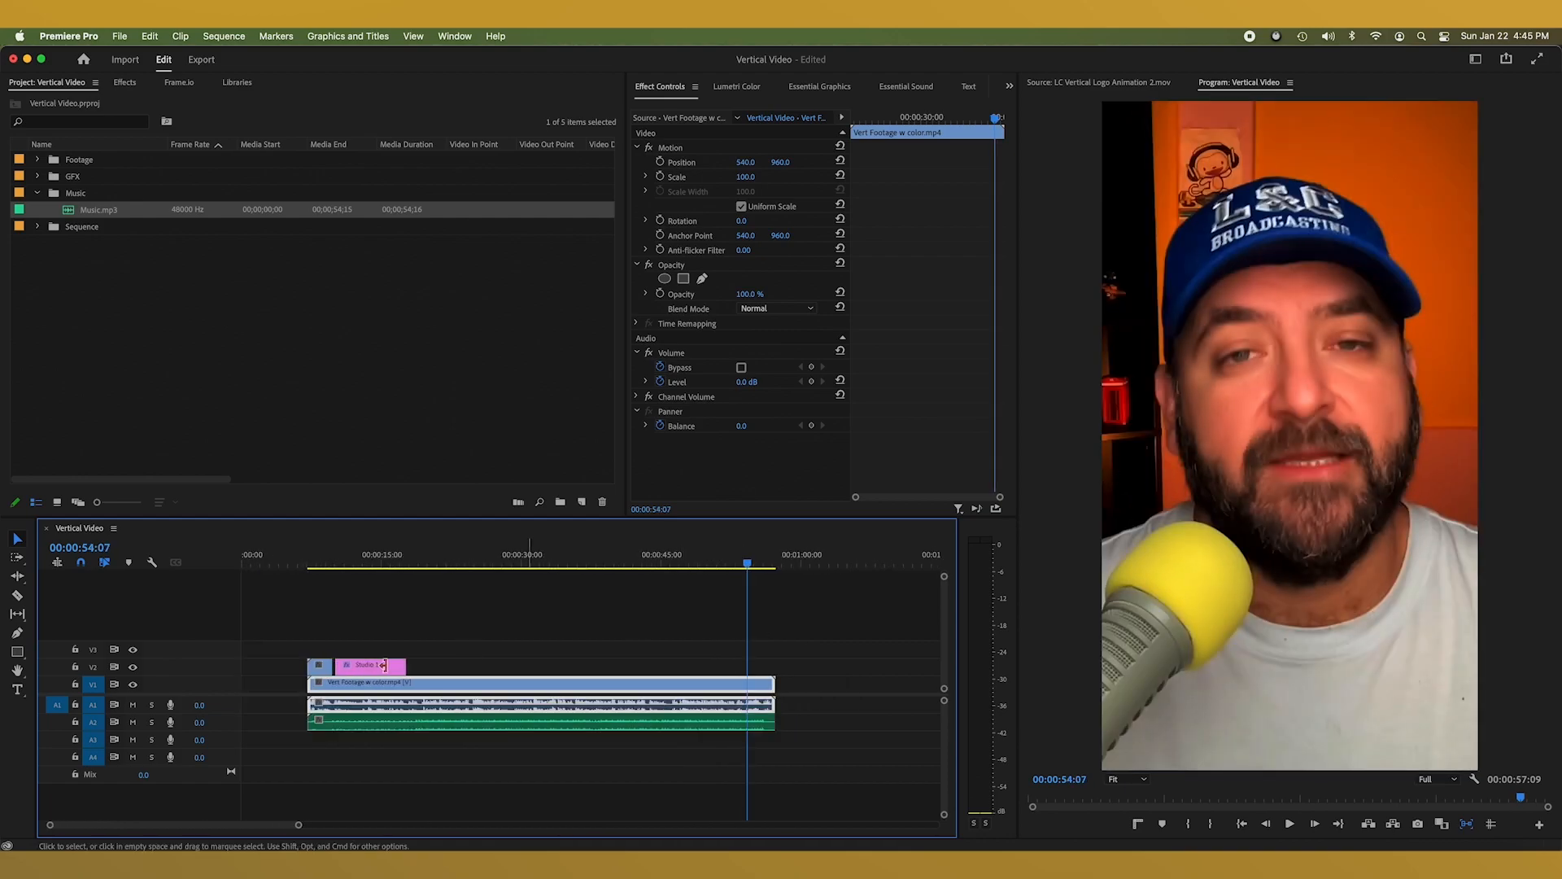
pyautogui.click(320, 668)
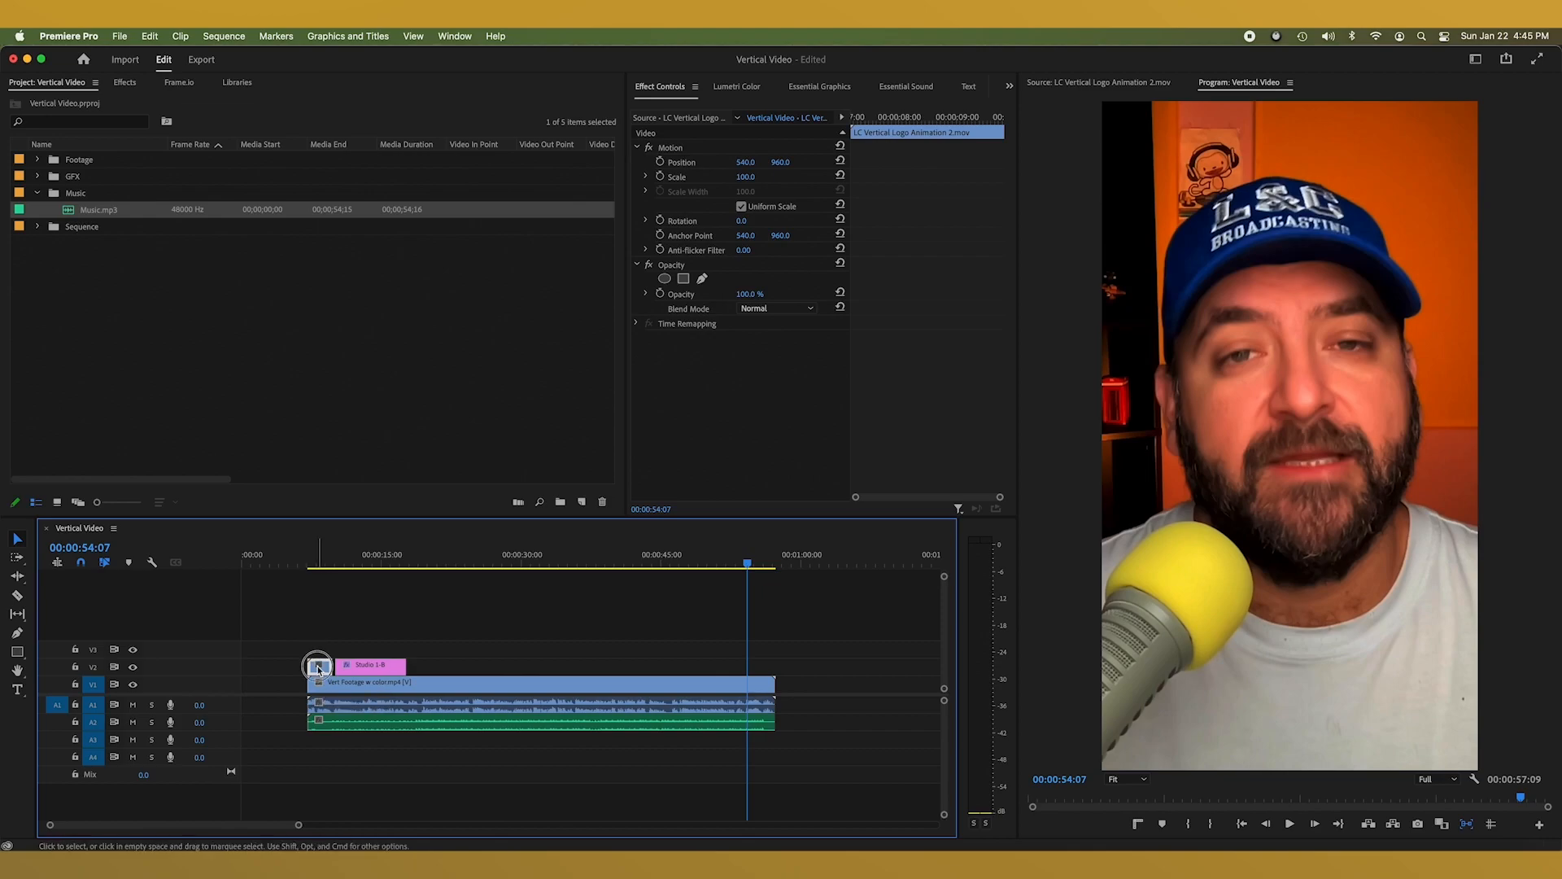
pyautogui.moveTo(318, 667); pyautogui.dragTo(761, 672)
pyautogui.press('=')
pyautogui.press('=')
pyautogui.press('=')
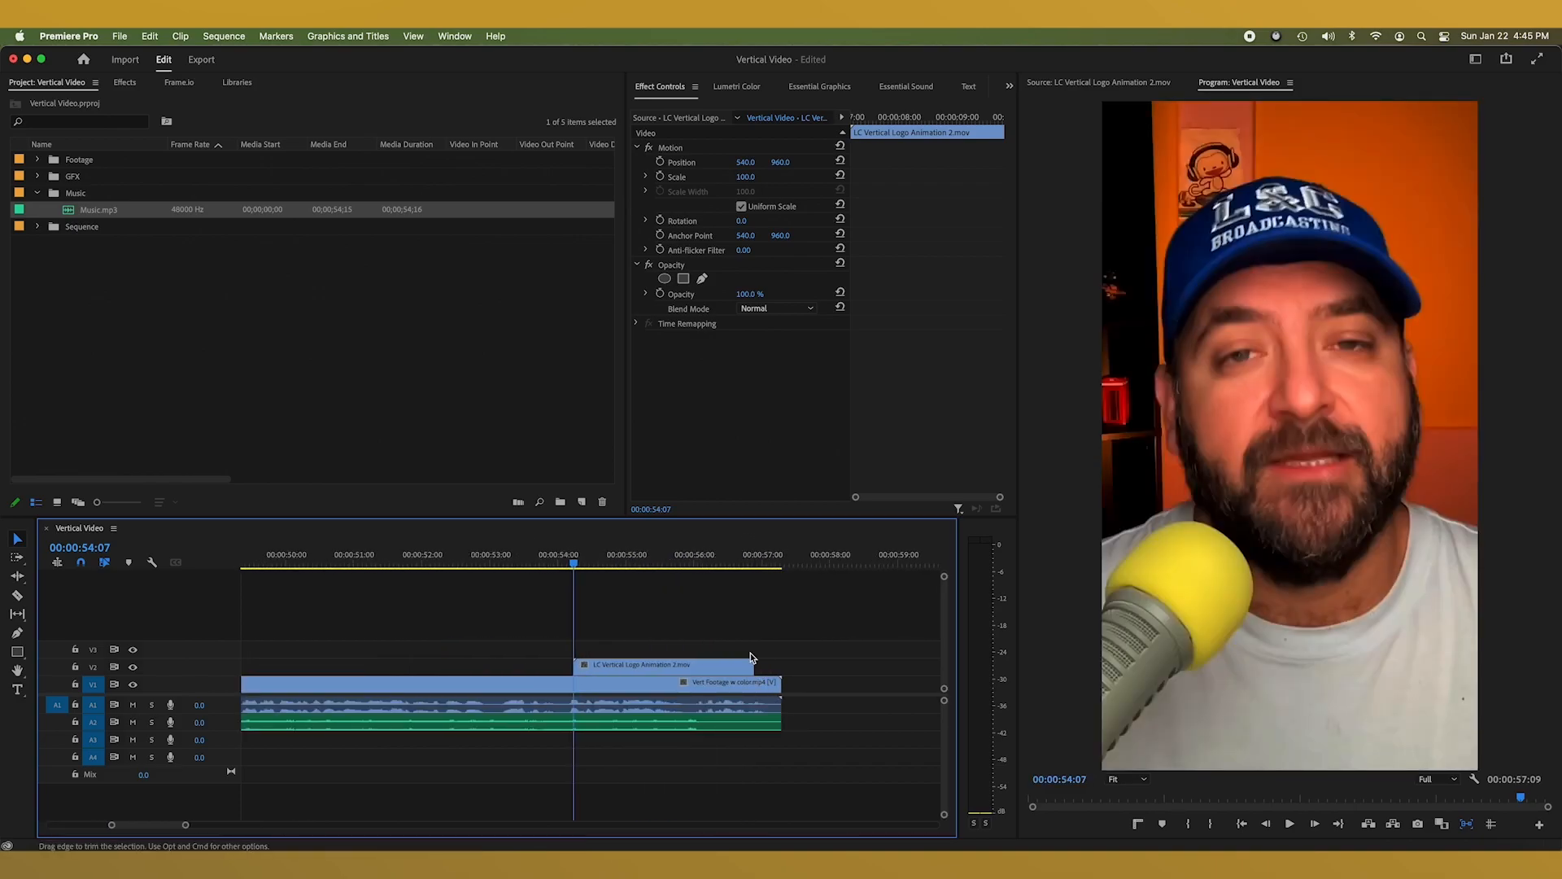
pyautogui.moveTo(746, 666); pyautogui.dragTo(779, 667)
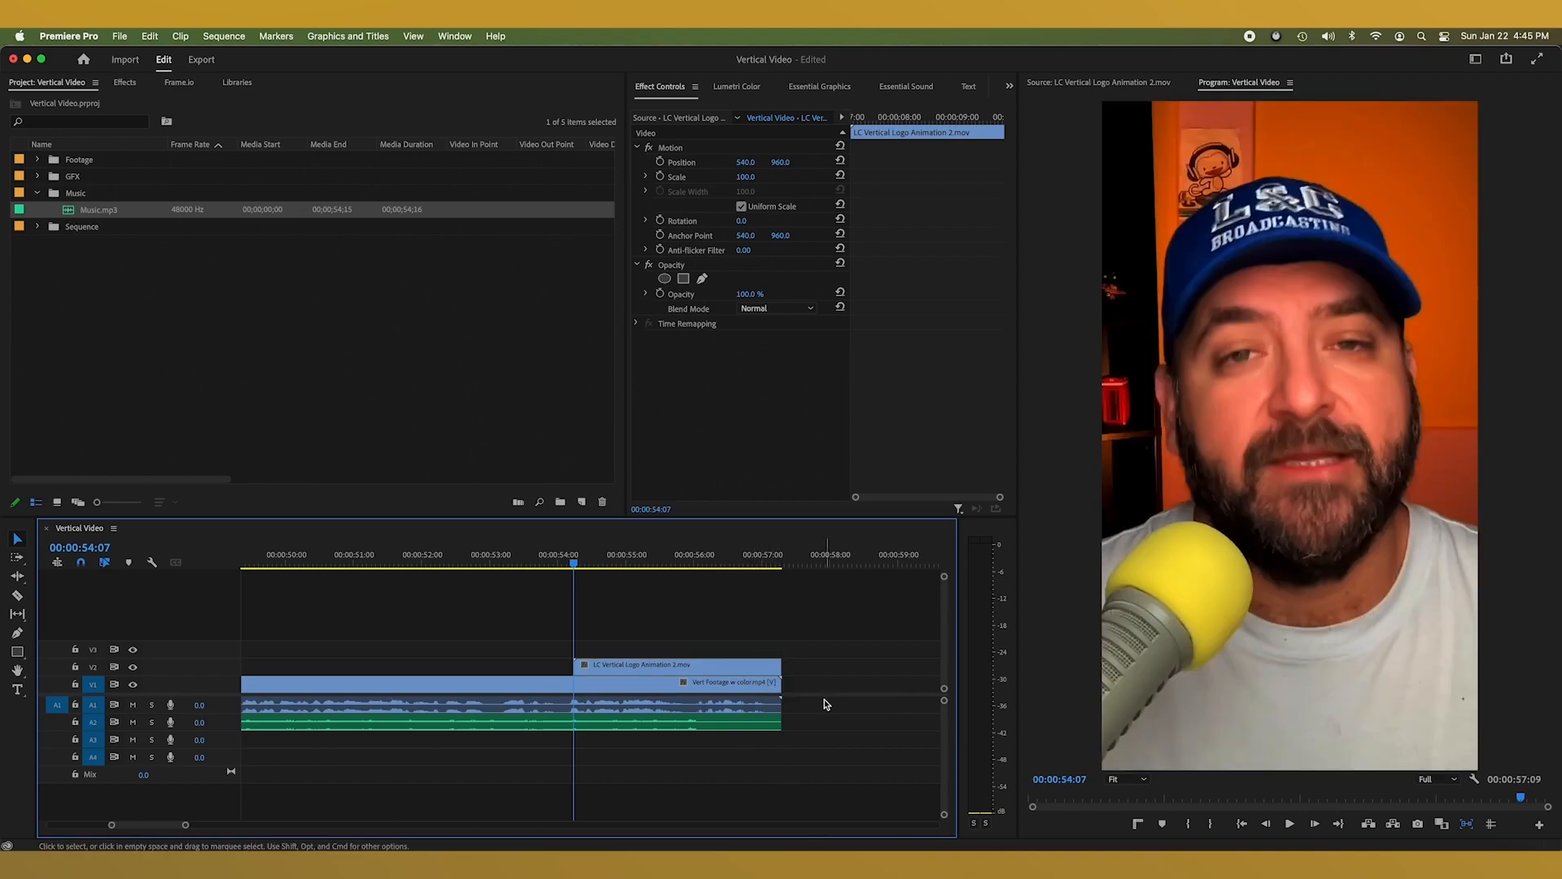
# Play back the ending with the closing logo animation, and return the playhead to the start of the sequence
pyautogui.press('-')
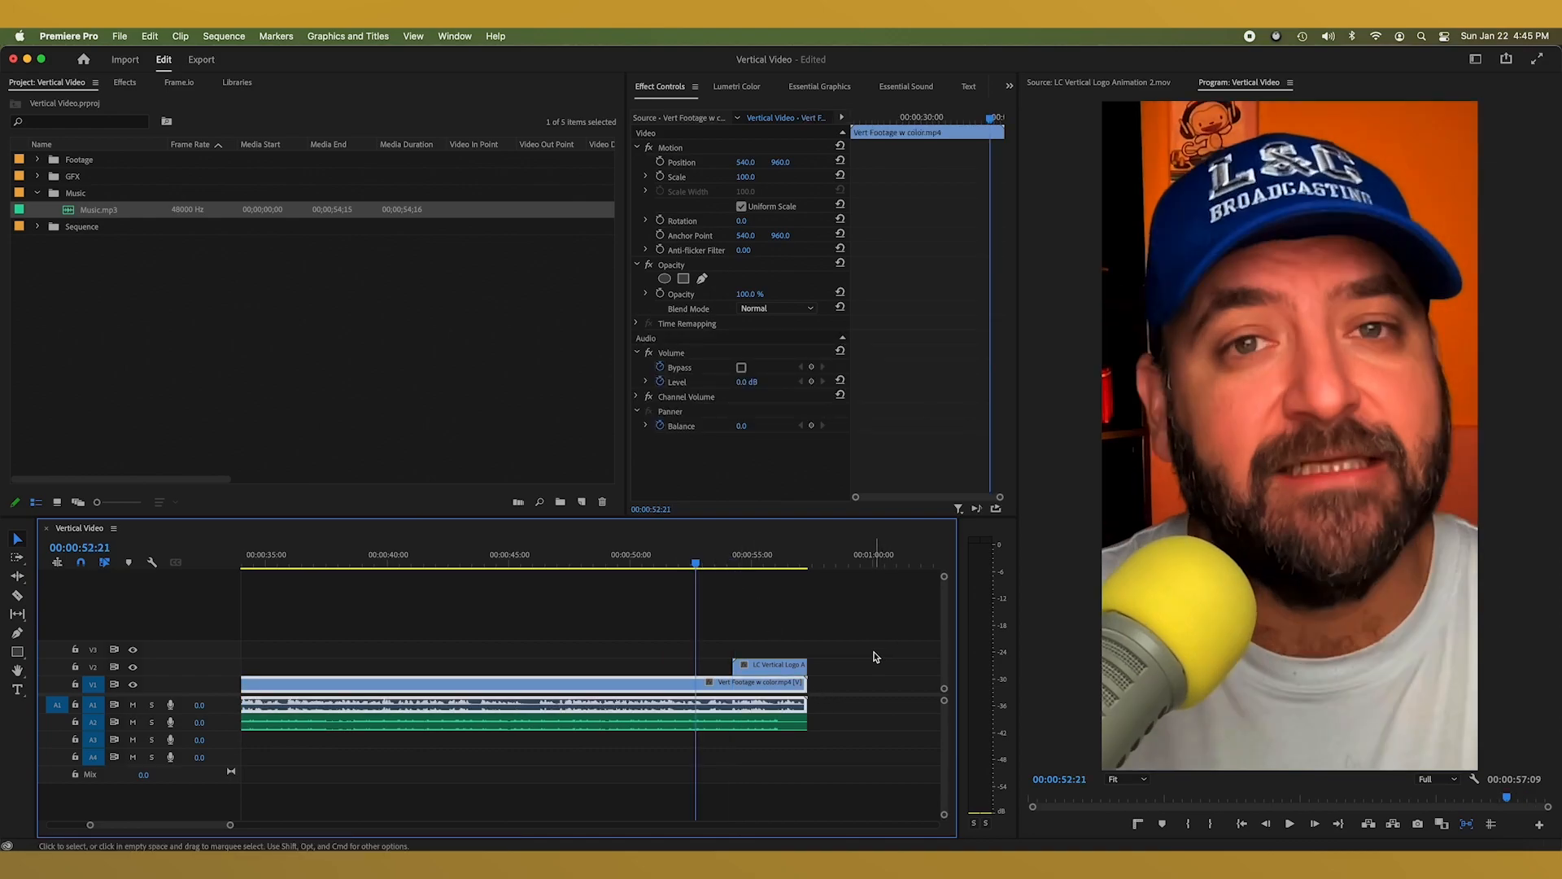
pyautogui.press('space')
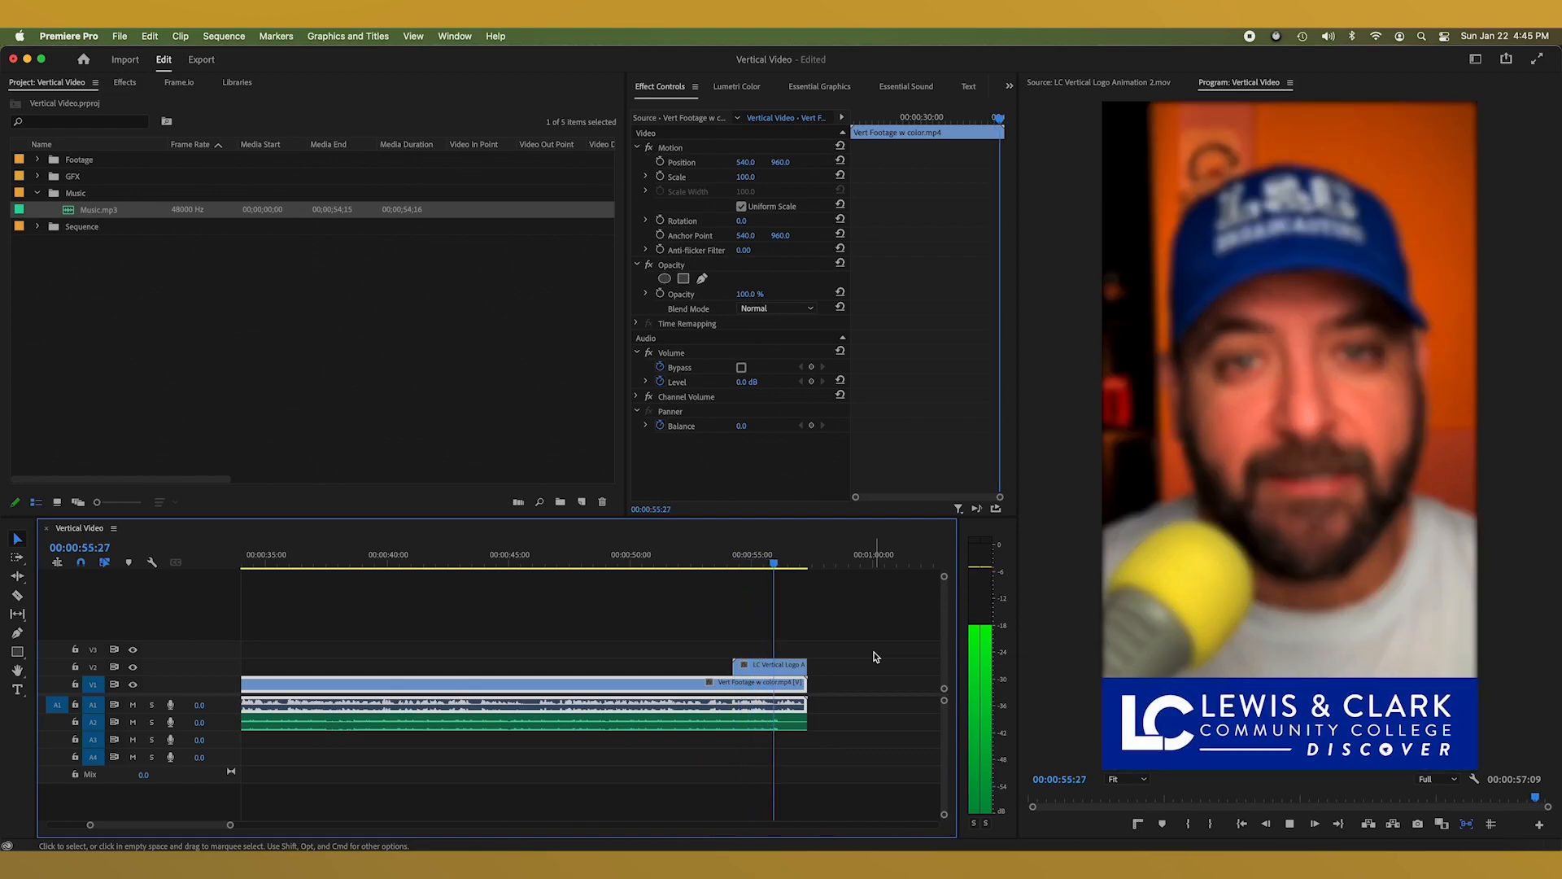
pyautogui.press('Home')
pyautogui.press('space')
pyautogui.press('space')
pyautogui.scroll(-5, 863, 654)
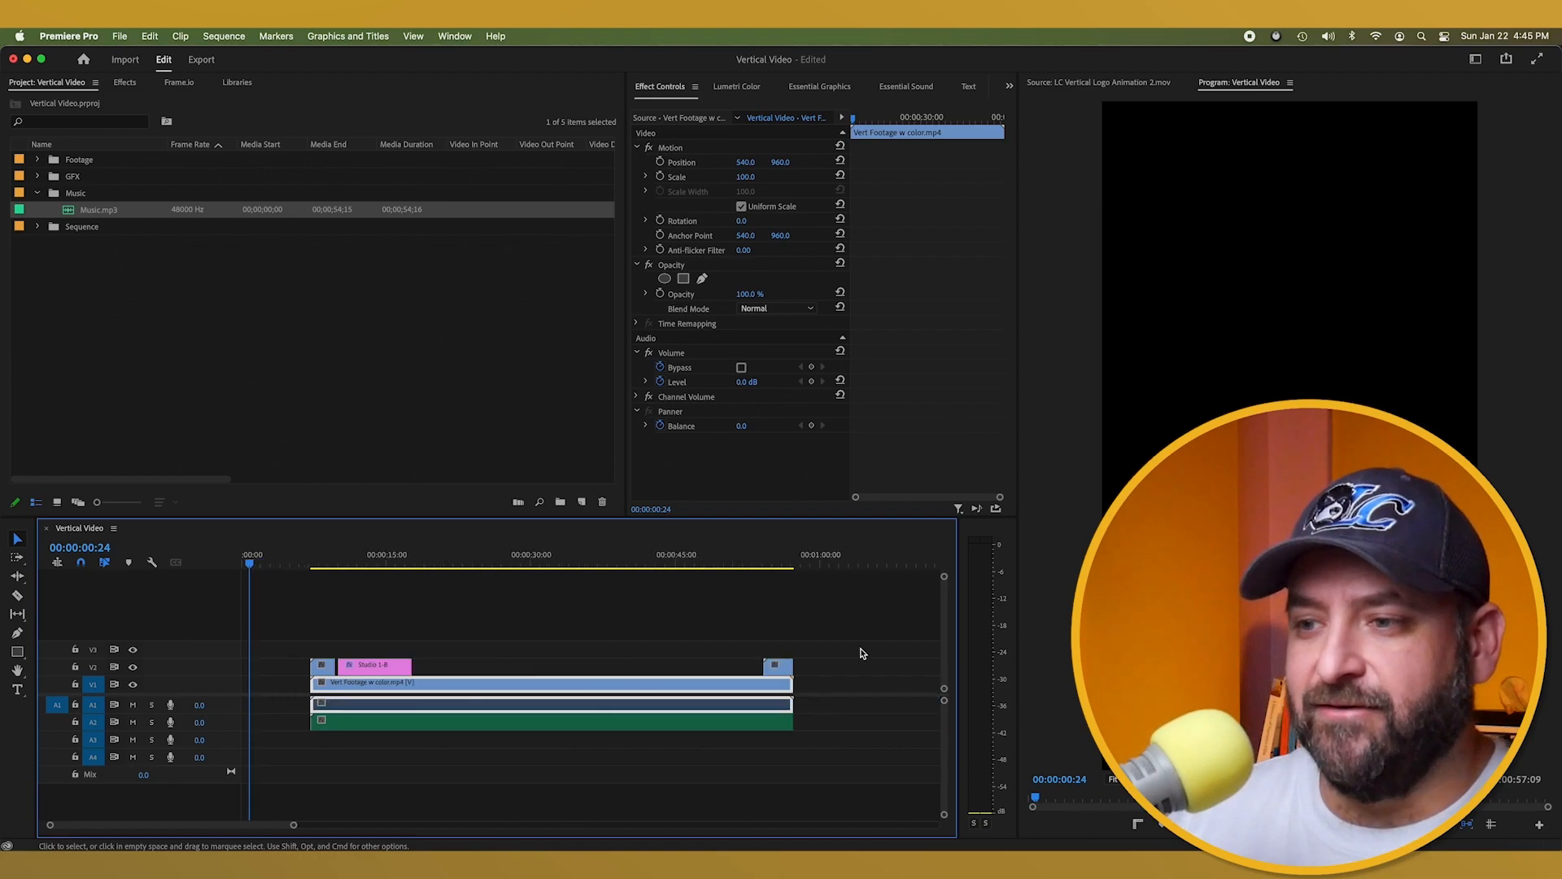
# Extend the music clip on A2 past the end of the footage and play back the ending from about 00:00:52
pyautogui.moveTo(687, 721); pyautogui.dragTo(757, 737)
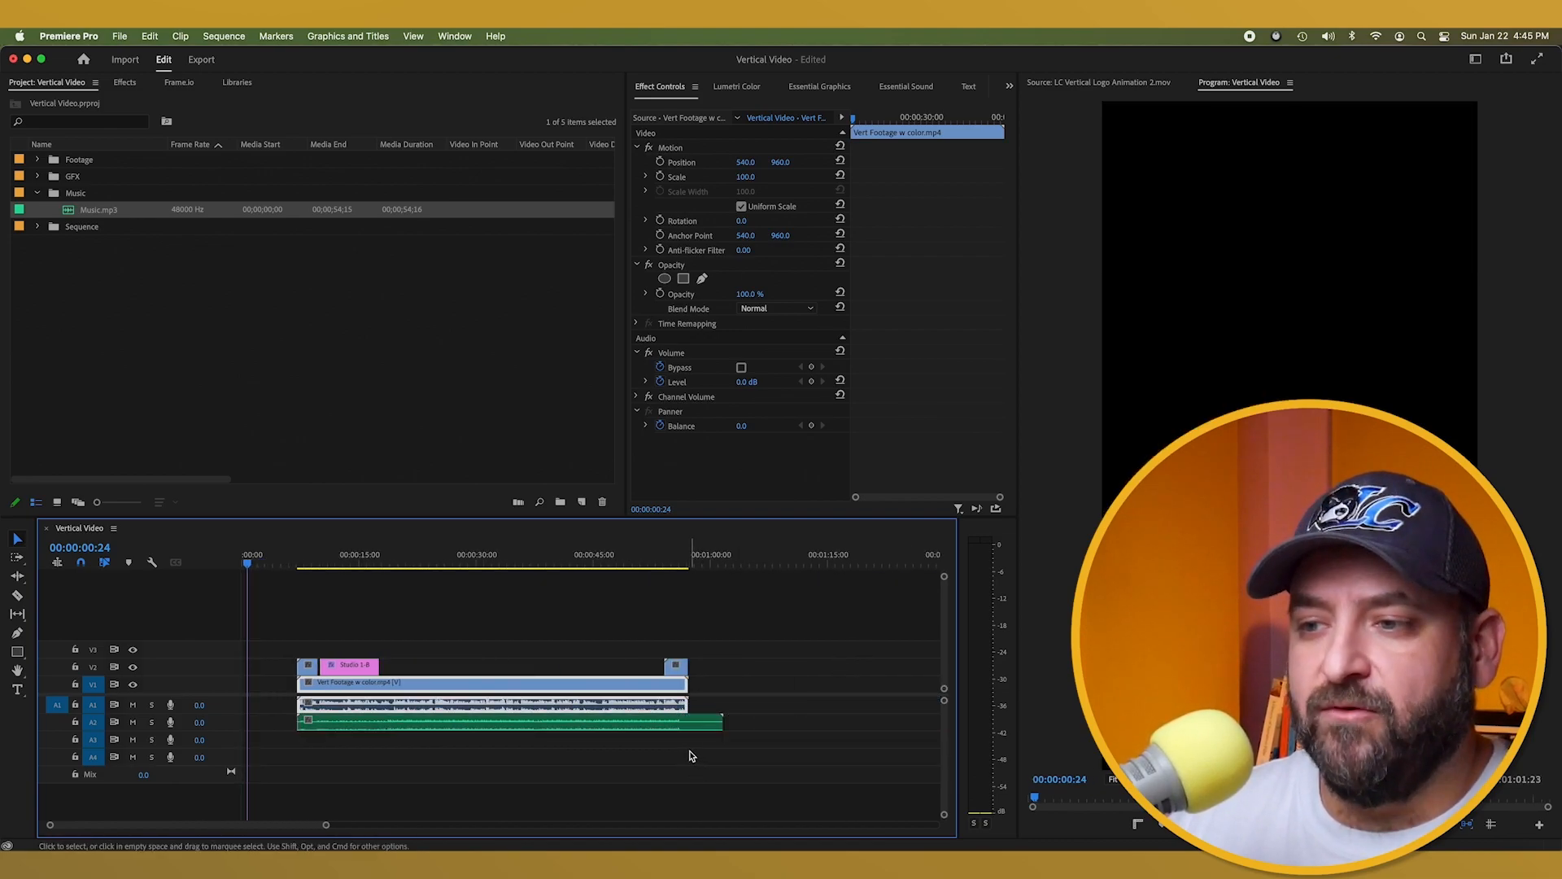
pyautogui.click(657, 560)
pyautogui.press('space')
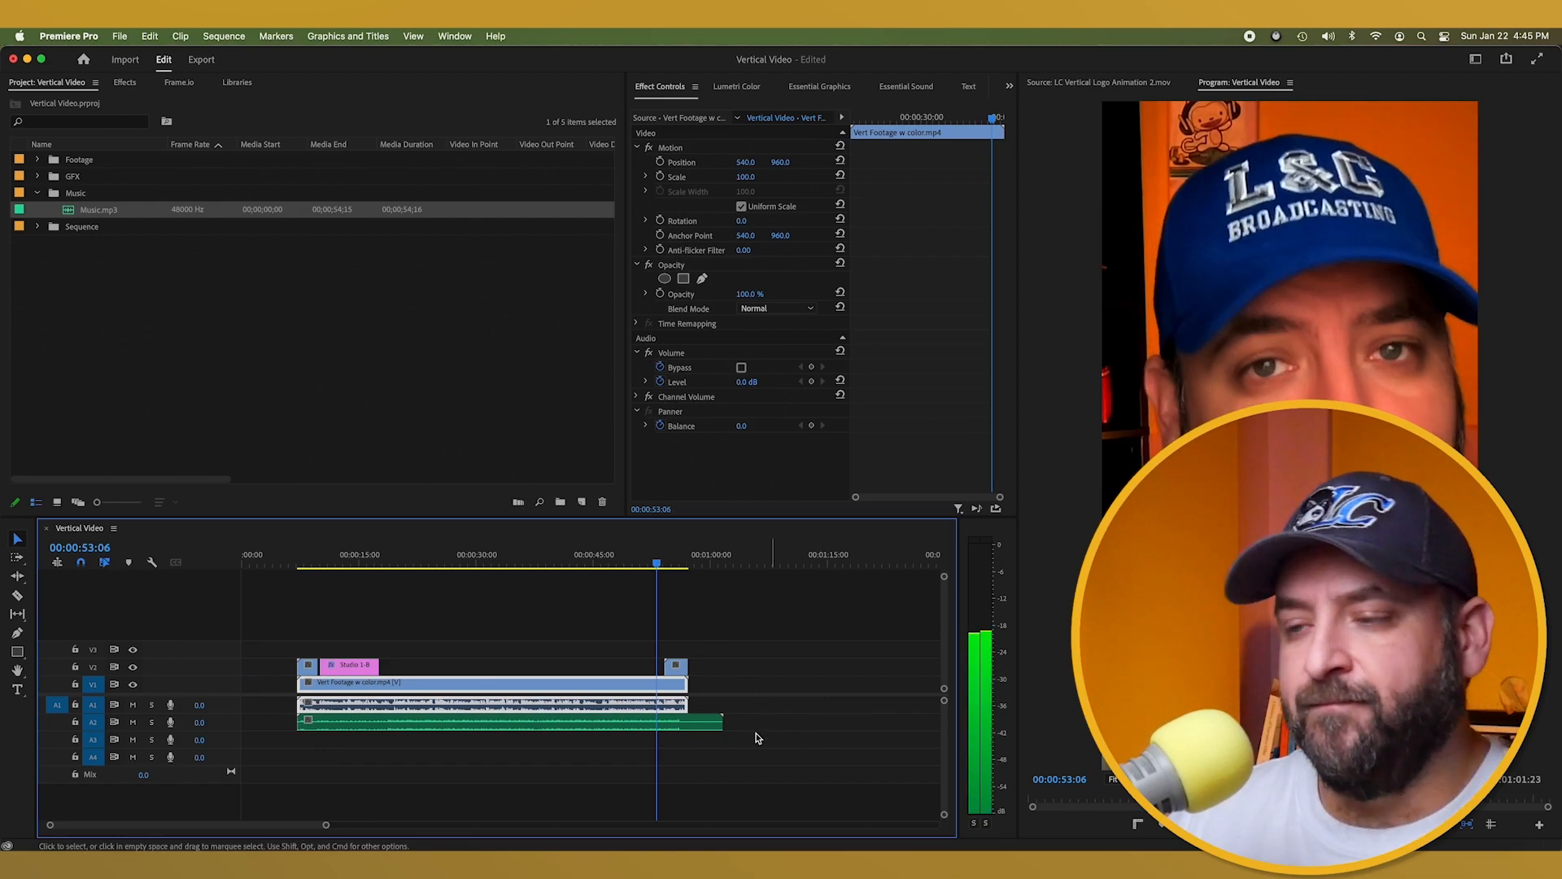
pyautogui.scroll(3, 727, 752)
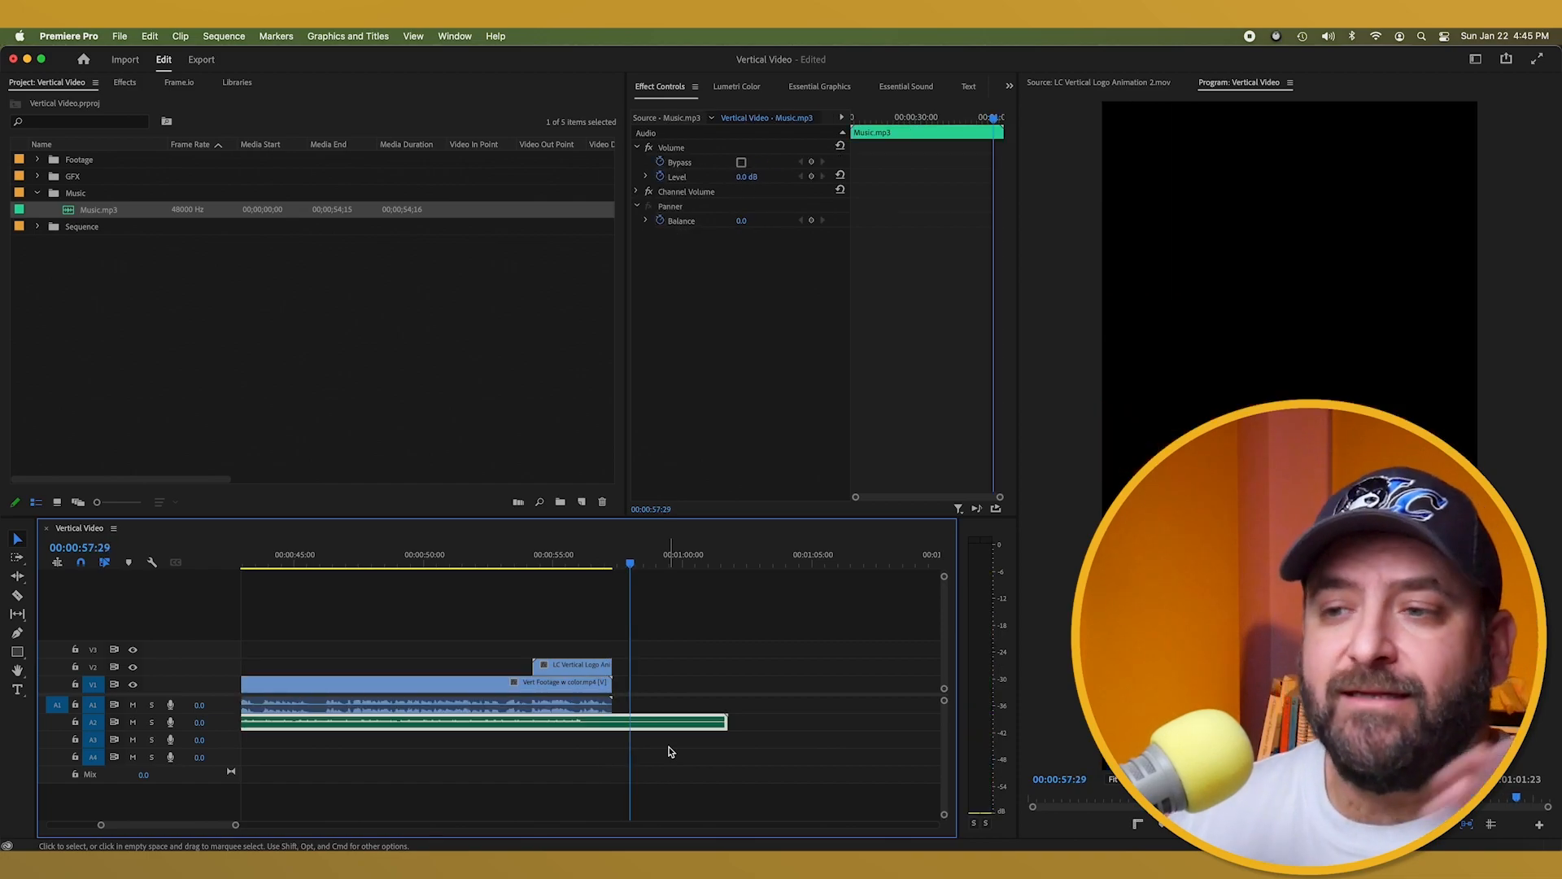
# Enlarge the height of audio track A2 and place the playhead at the end of the footage, 00:00:57:09
pyautogui.moveTo(631, 565); pyautogui.dragTo(619, 569)
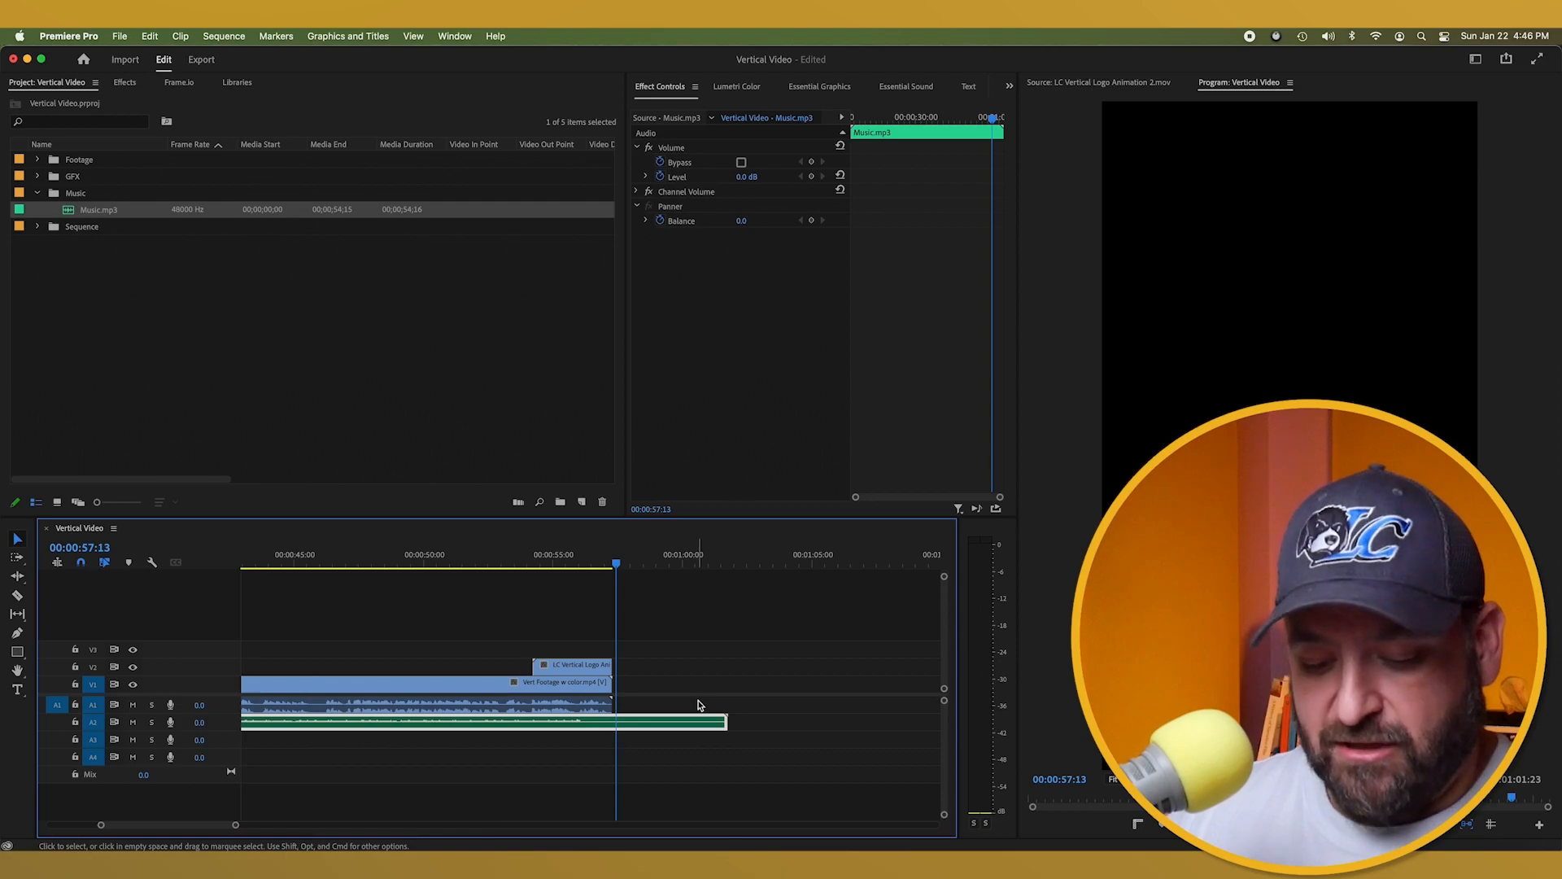
pyautogui.scroll(3, 666, 732)
pyautogui.moveTo(228, 729); pyautogui.dragTo(228, 769)
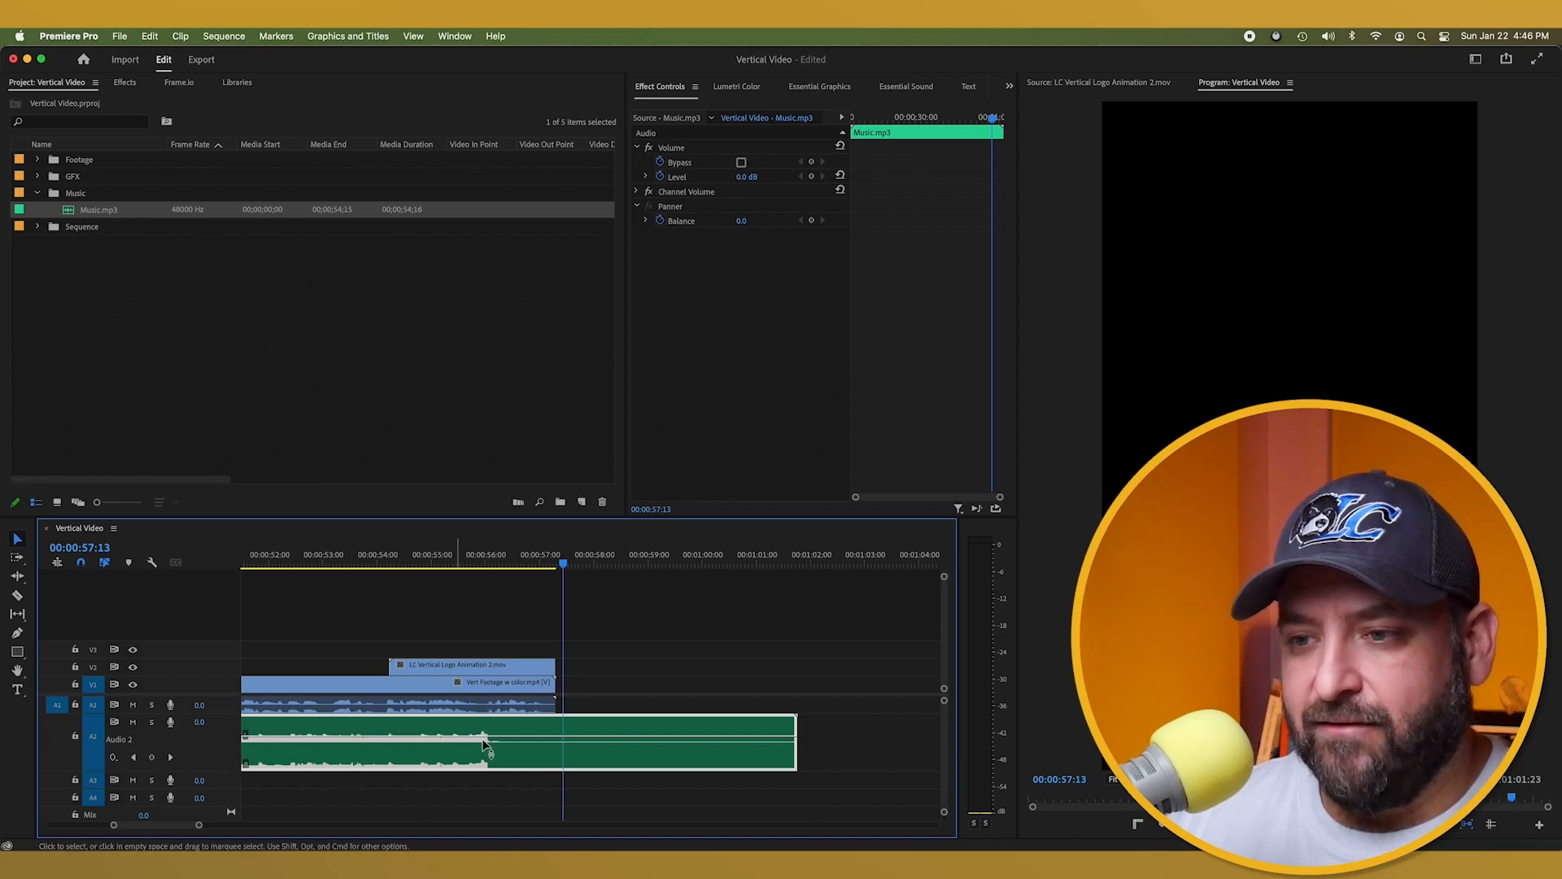
pyautogui.moveTo(564, 564); pyautogui.dragTo(556, 561)
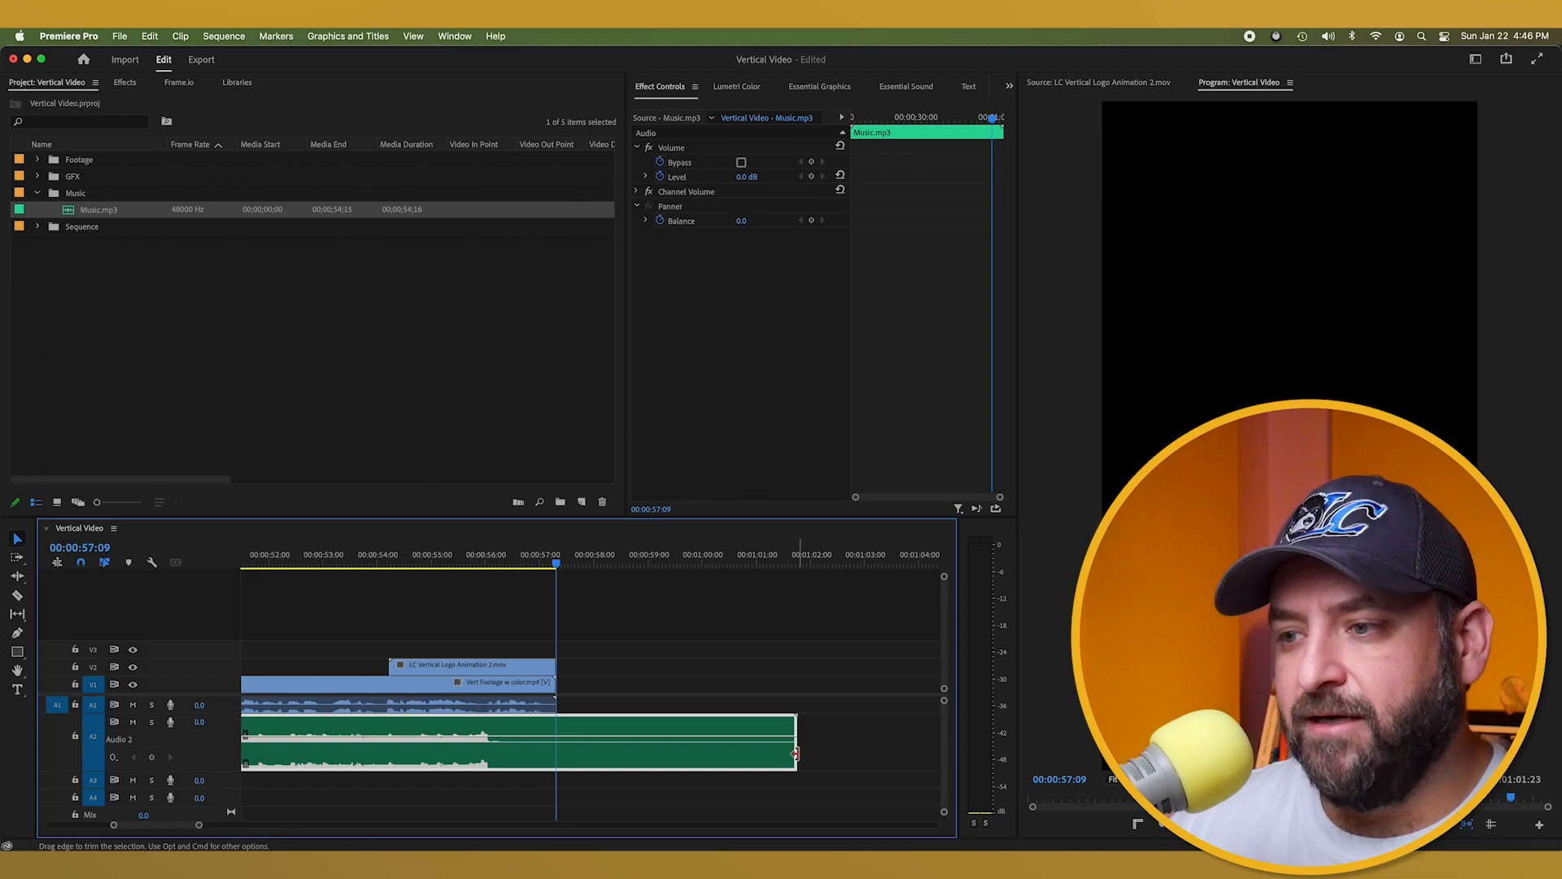
# Try trimming the end of the music clip back to the end of the footage
pyautogui.moveTo(793, 753); pyautogui.dragTo(558, 751)
pyautogui.press('super+z')
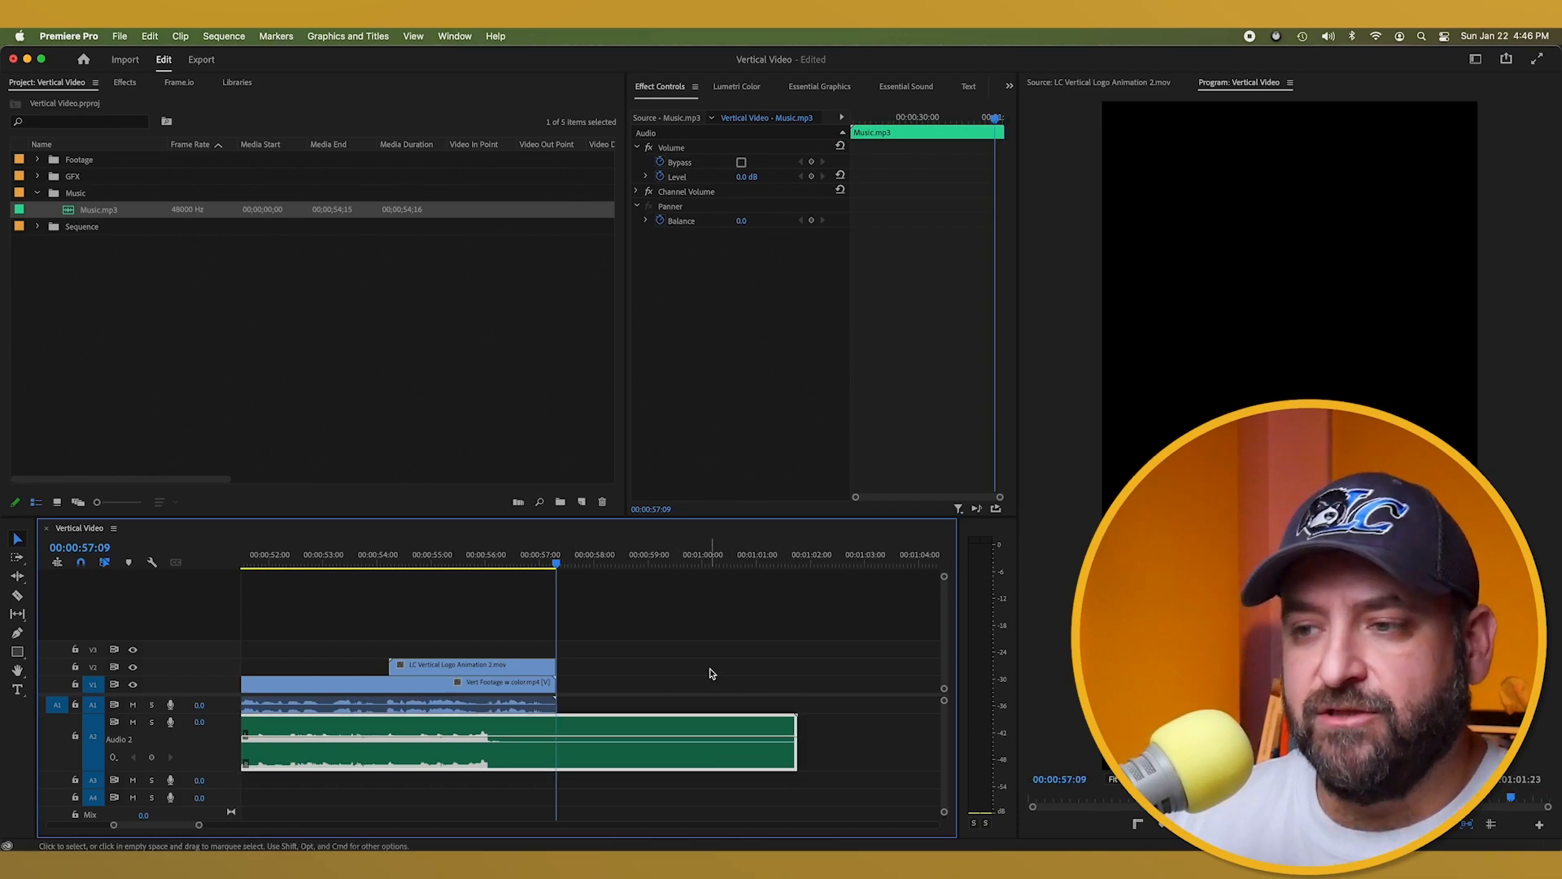
pyautogui.click(711, 673)
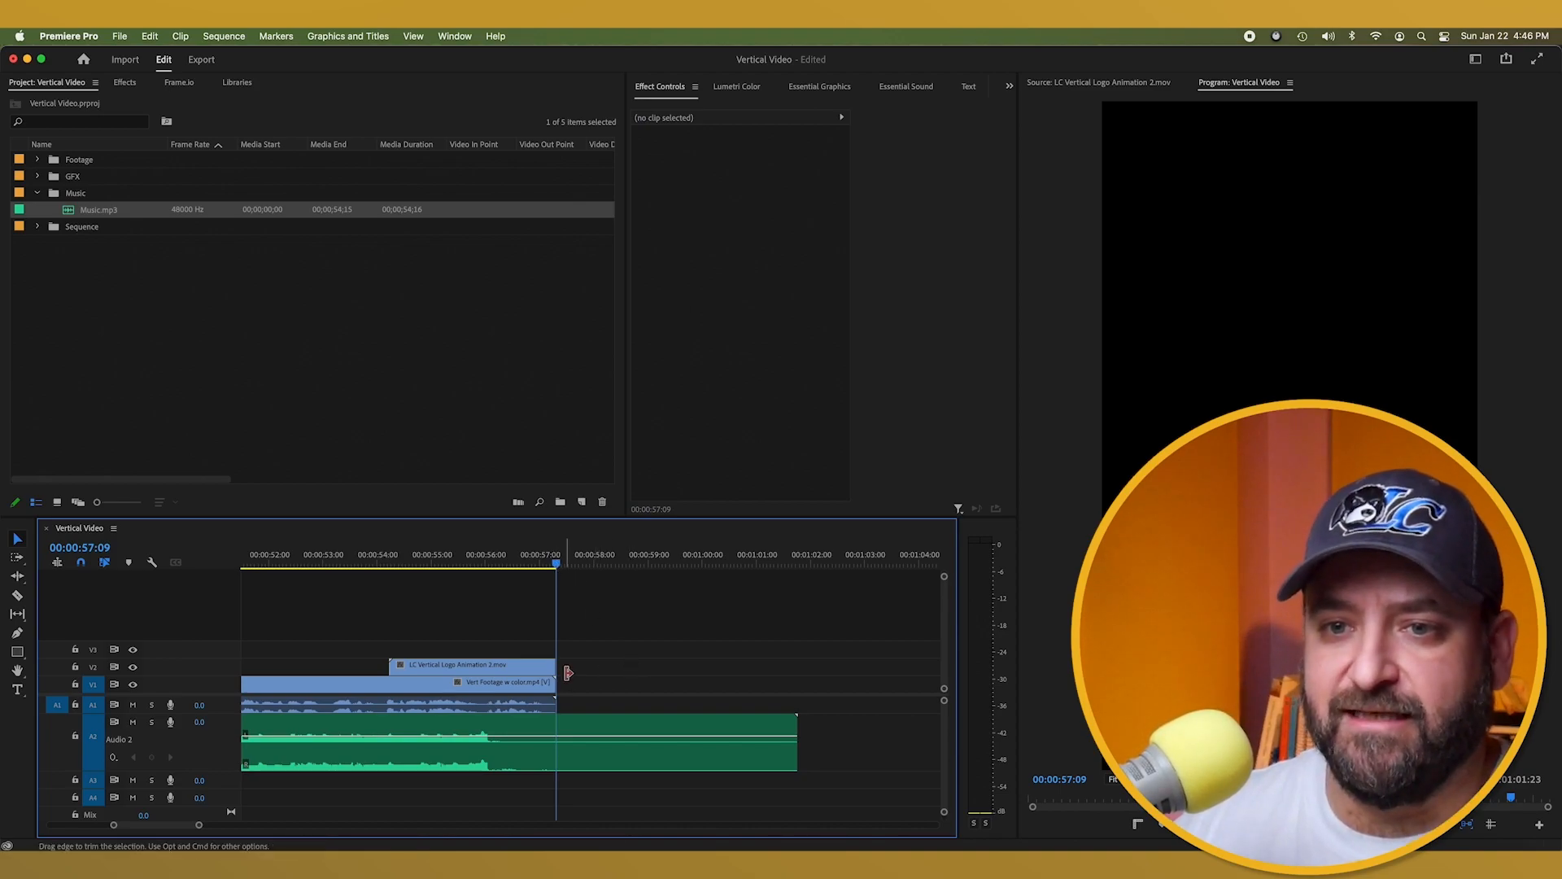
# Split the music clip on A2 with the Razor tool at the end of the footage and at three points beyond it
pyautogui.click(17, 598)
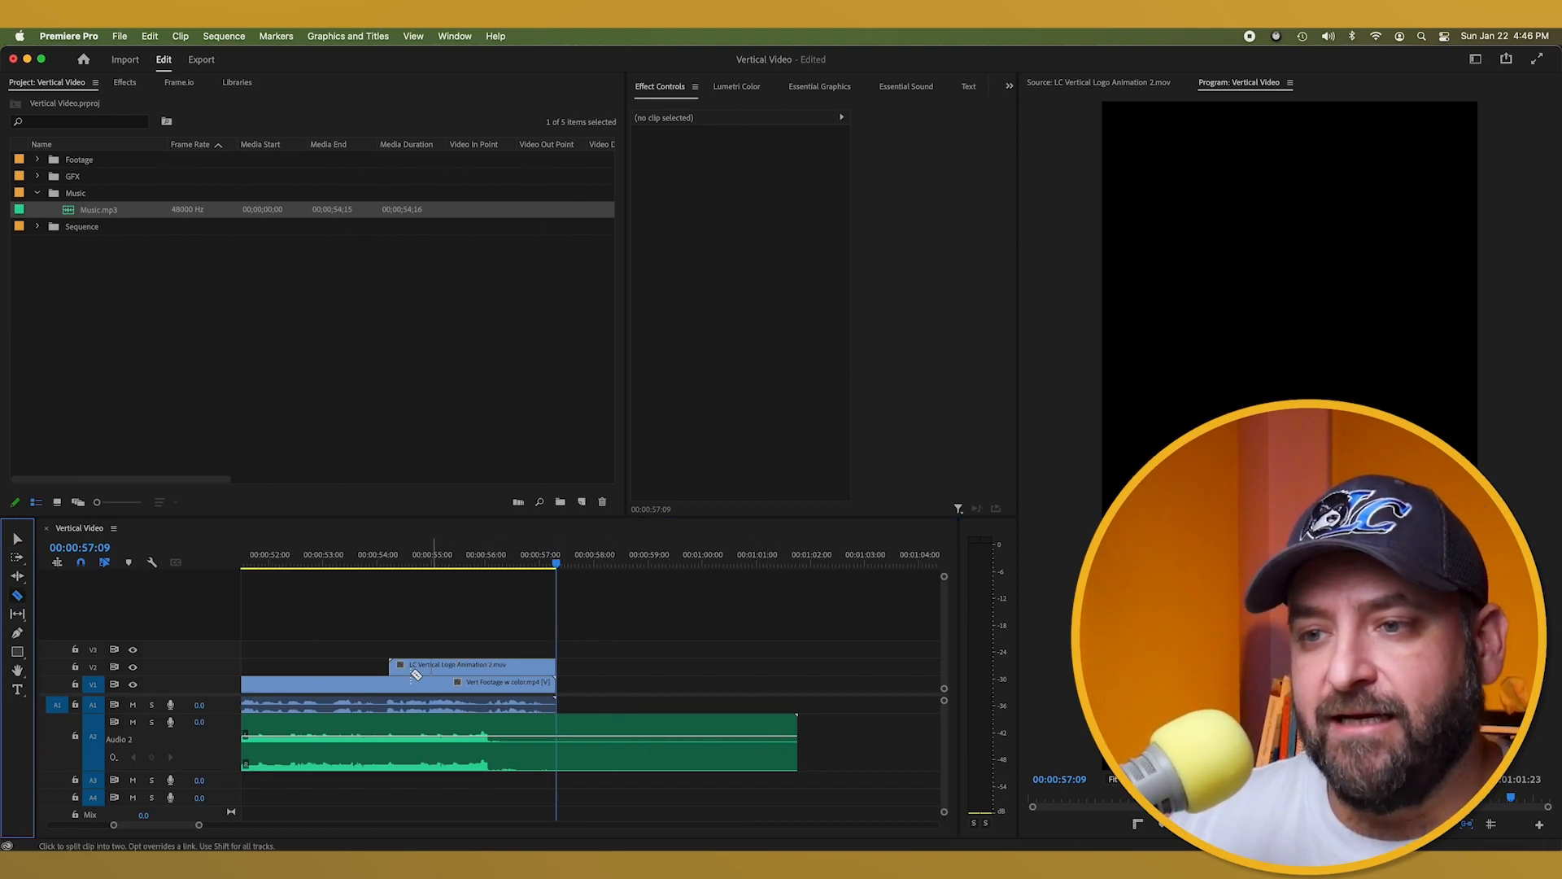
pyautogui.click(768, 731)
pyautogui.click(700, 729)
pyautogui.click(631, 726)
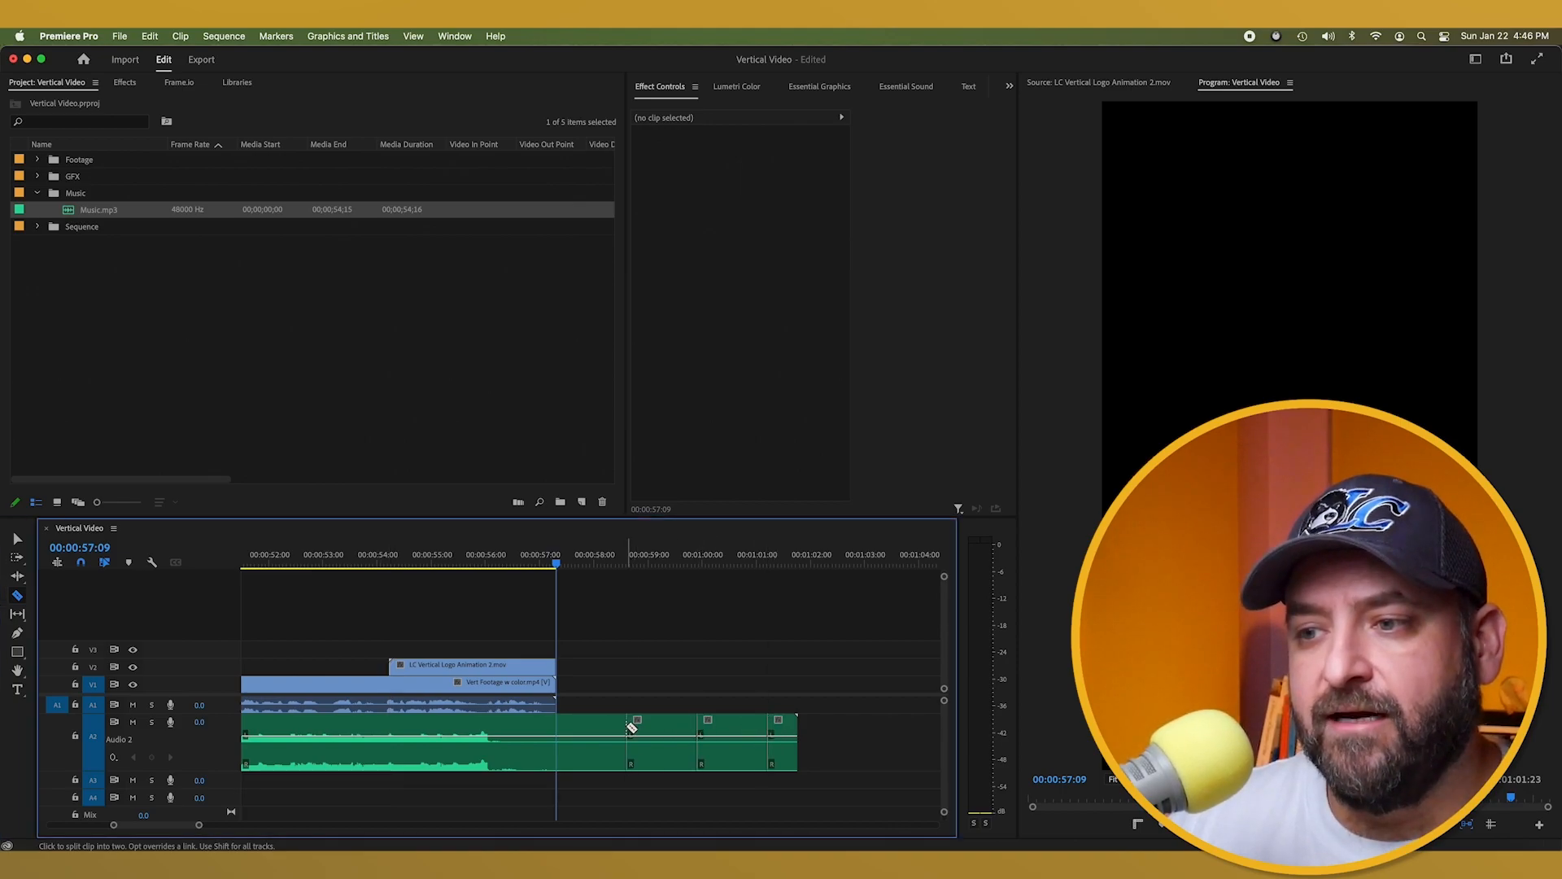
pyautogui.click(559, 726)
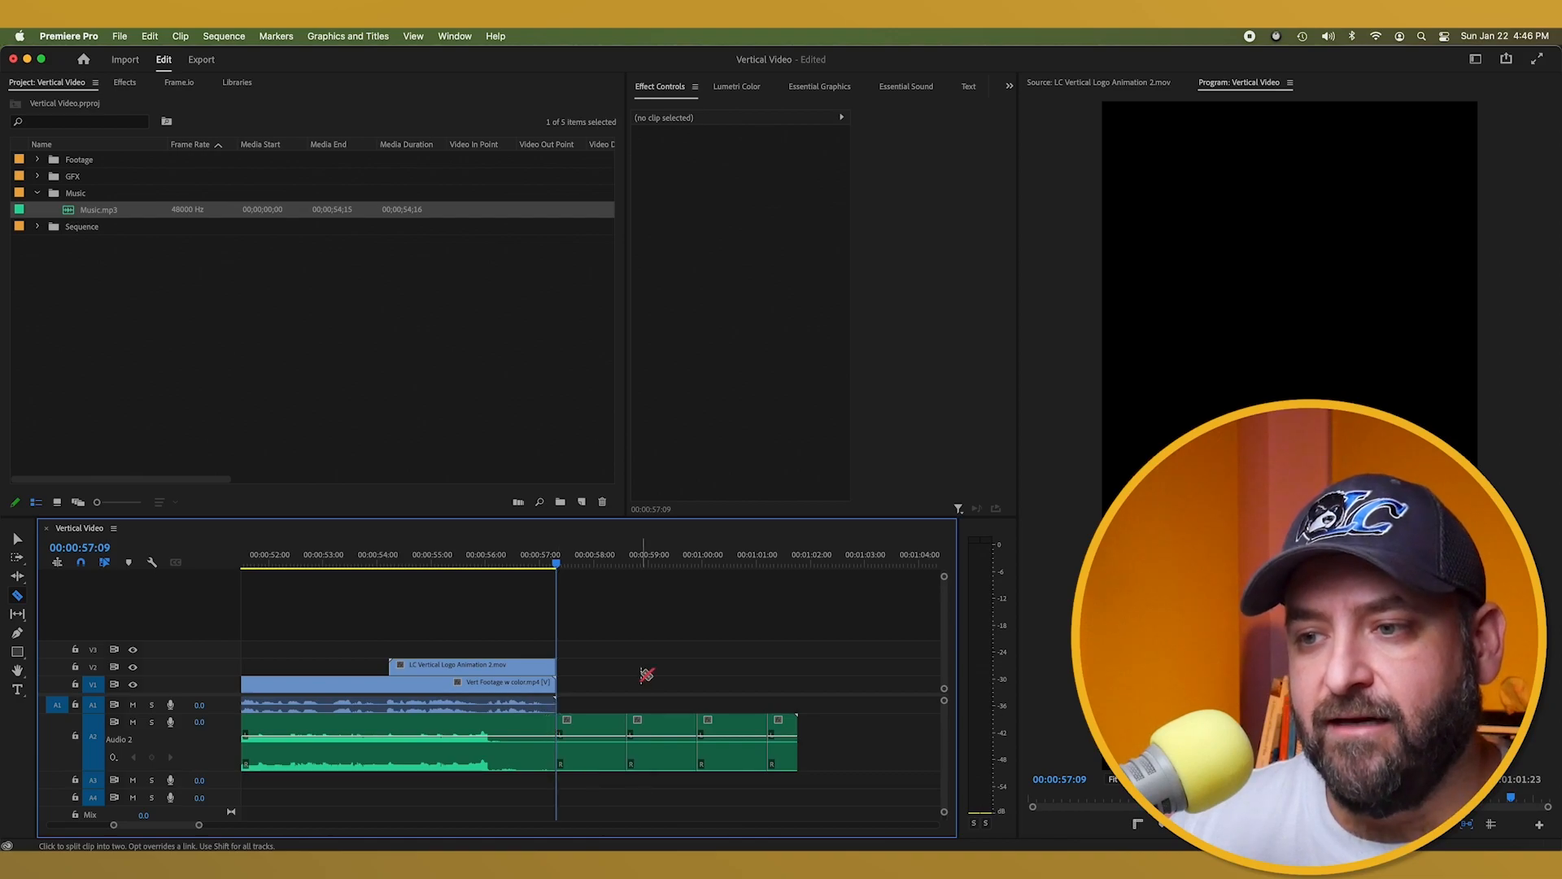
# Delete the four music segments on A2 that lie beyond the end of the footage
pyautogui.click(19, 538)
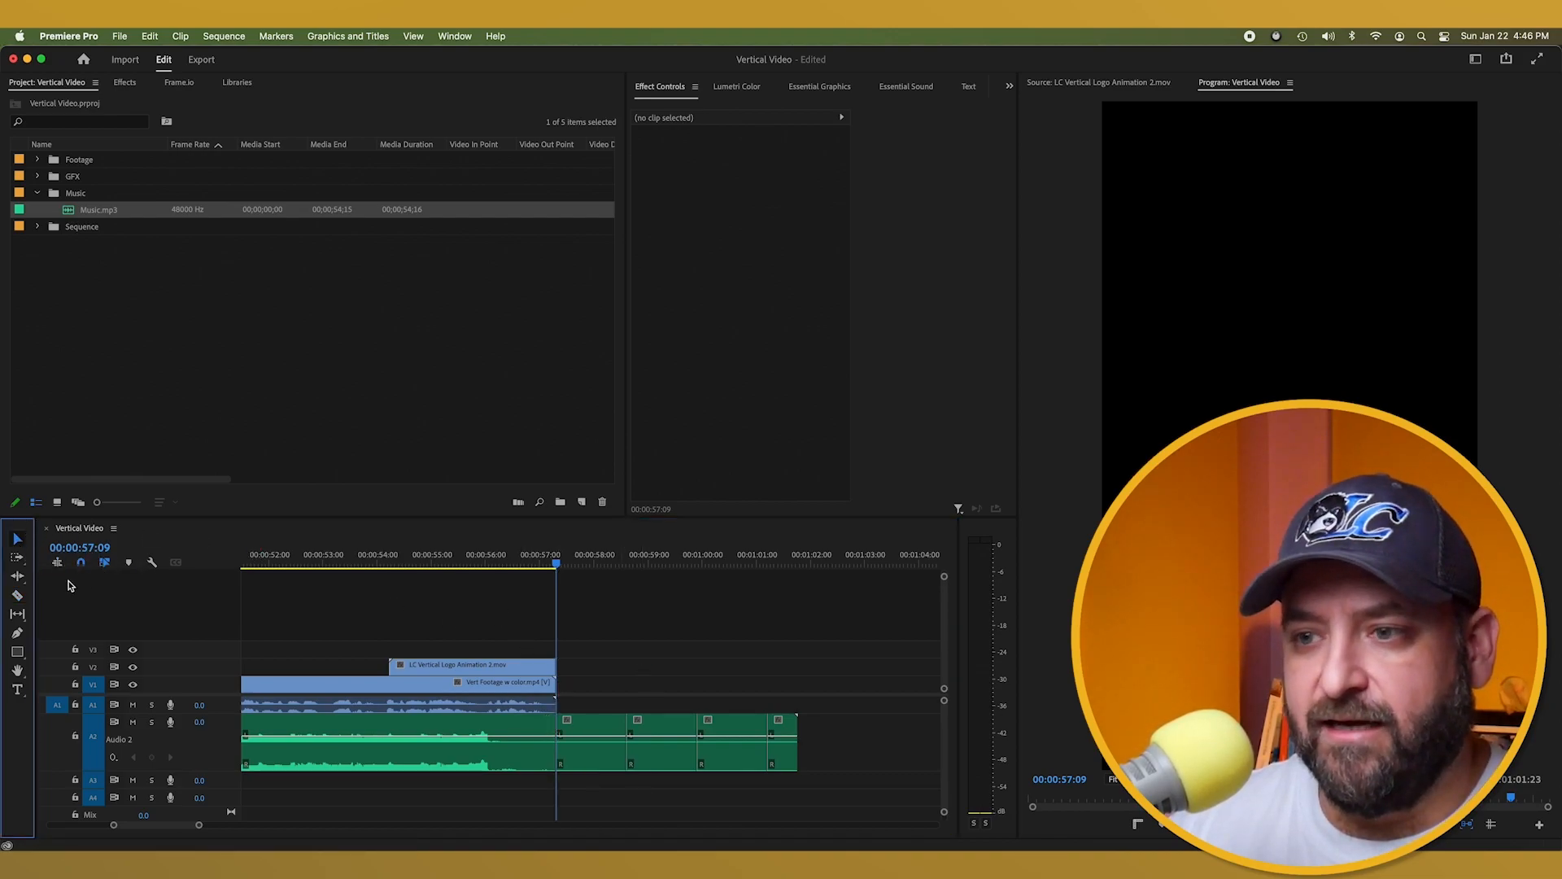
pyautogui.click(594, 725)
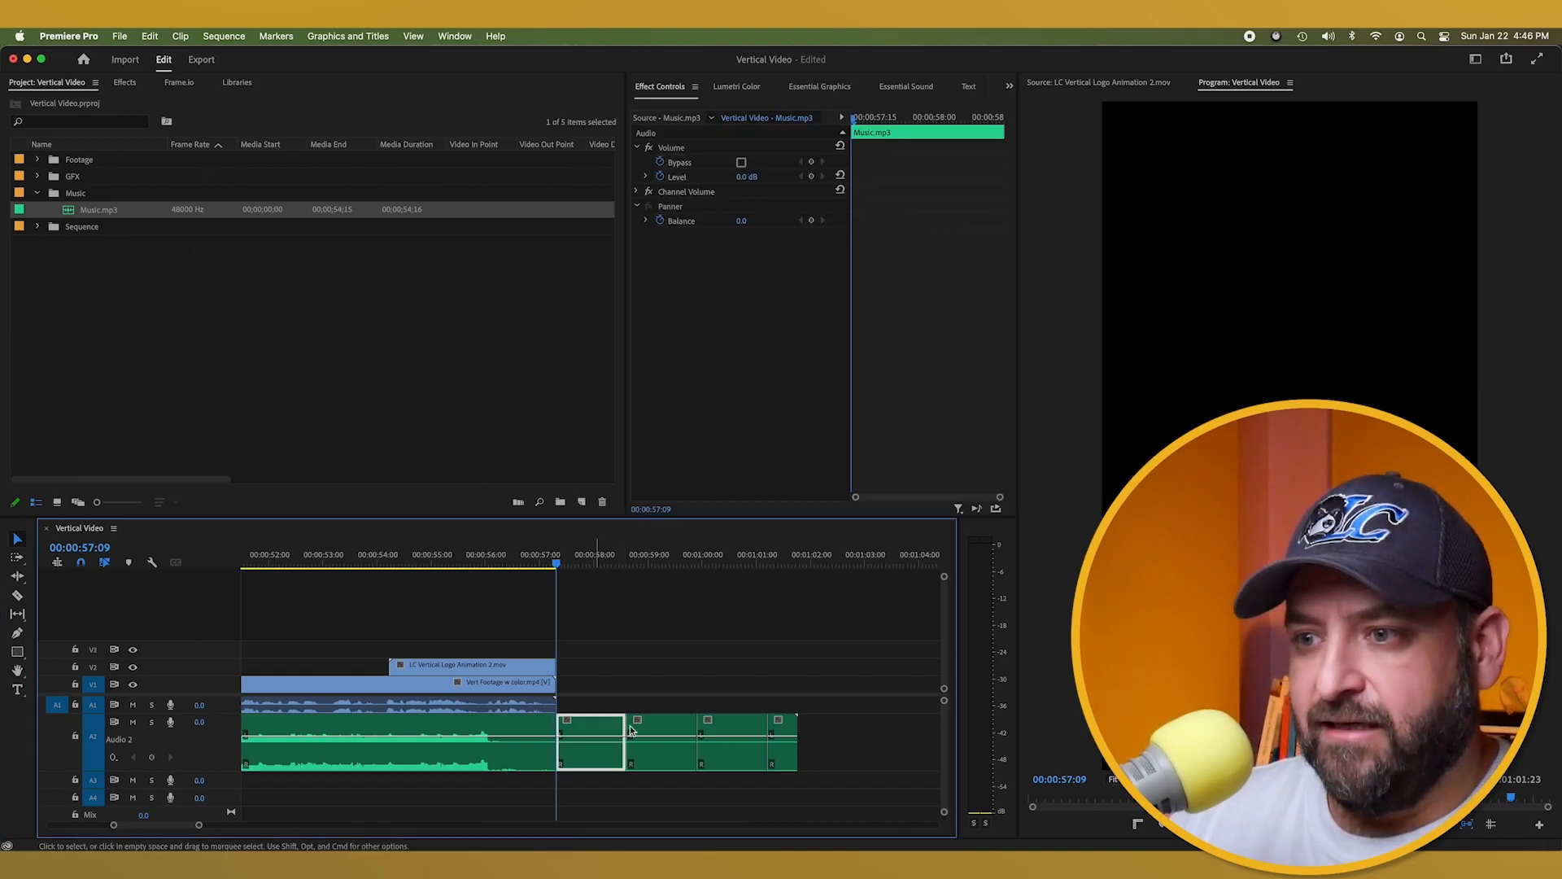
pyautogui.press('Delete')
pyautogui.moveTo(651, 693); pyautogui.dragTo(830, 783)
pyautogui.press('Delete')
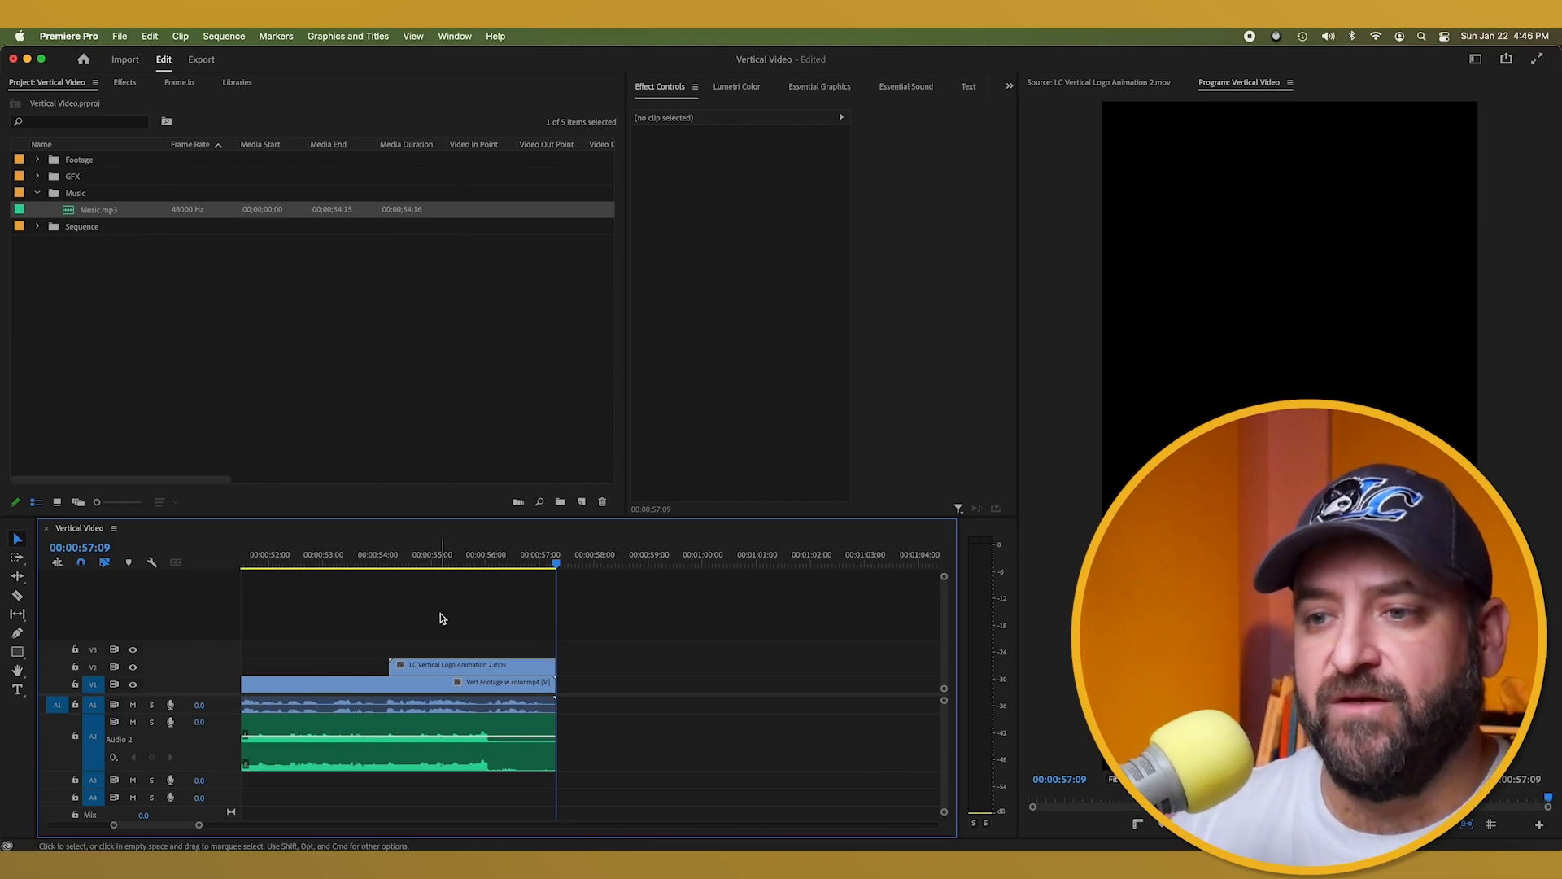
pyautogui.press('-')
pyautogui.press('-')
pyautogui.press('-')
pyautogui.press('-')
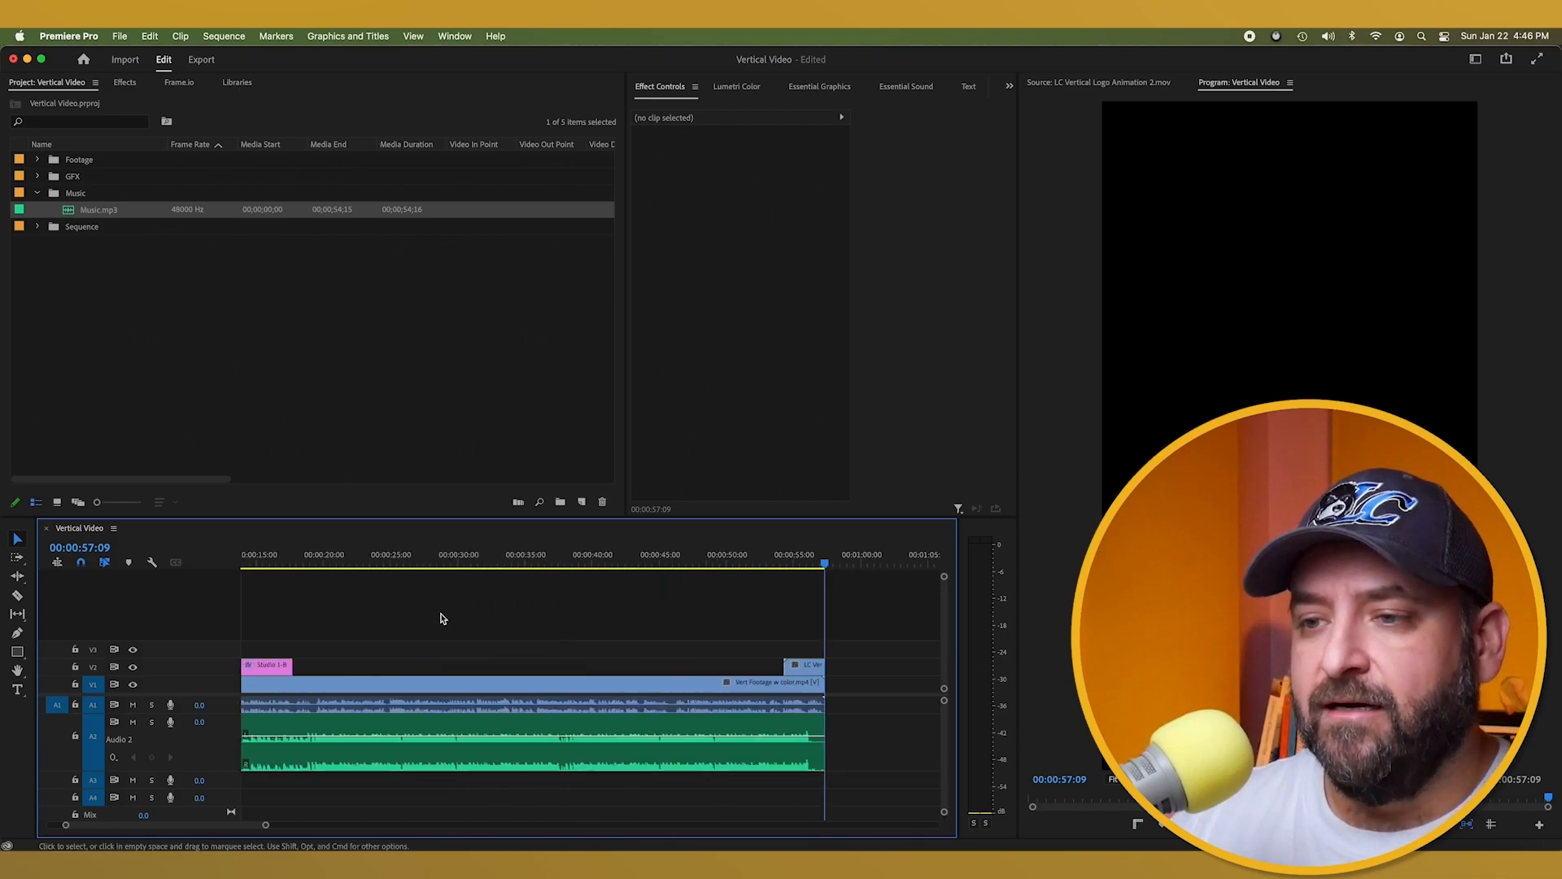
pyautogui.press('-')
pyautogui.hscroll(-2, 441, 618)
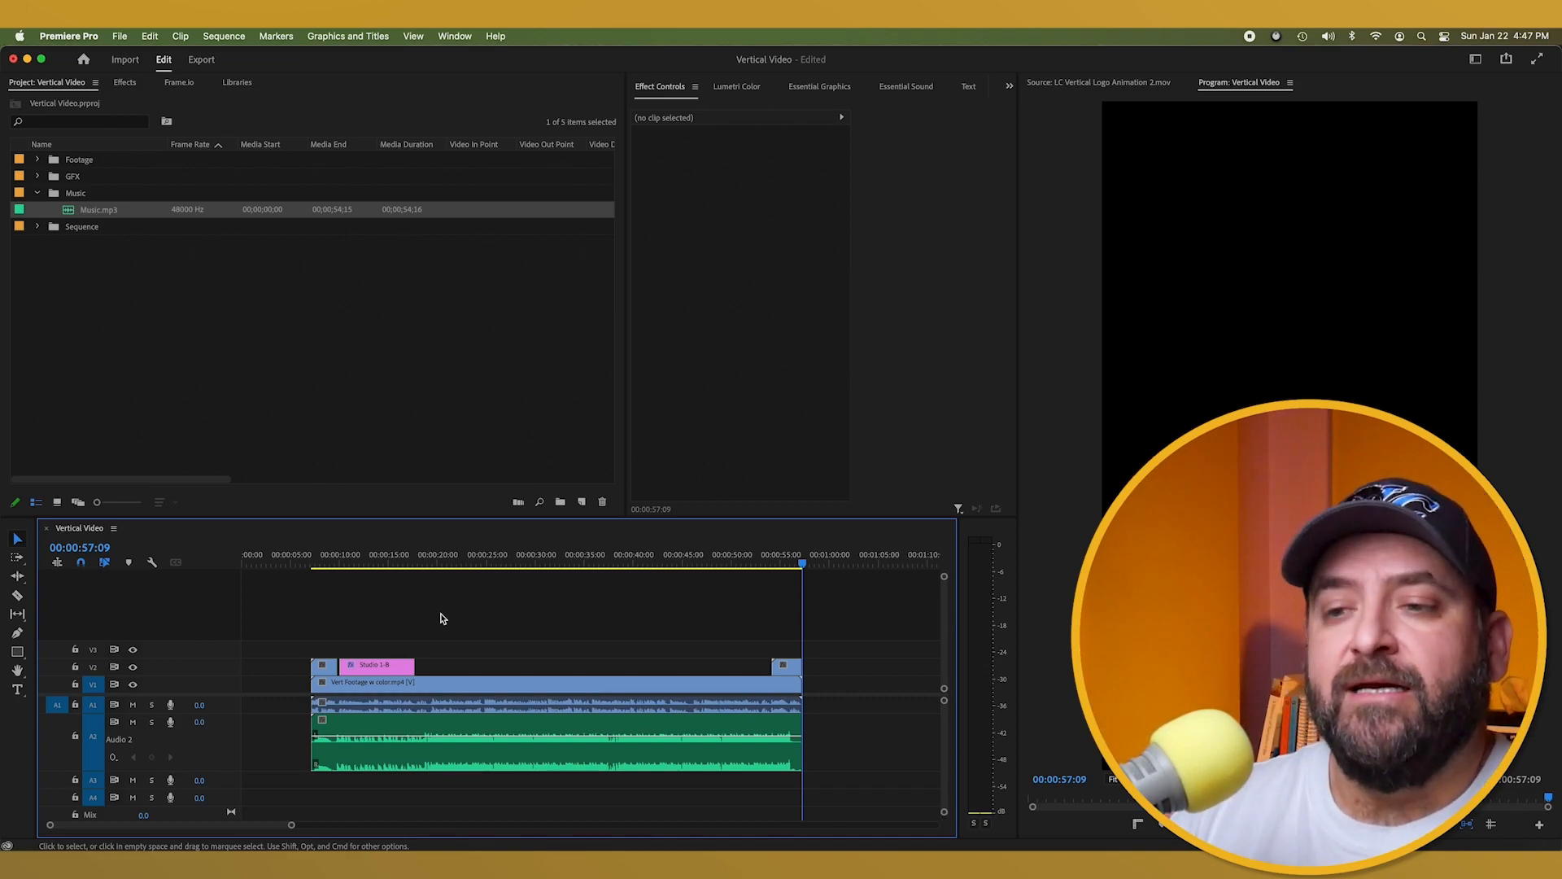
pyautogui.moveTo(297, 643); pyautogui.dragTo(748, 775)
pyautogui.moveTo(672, 692); pyautogui.dragTo(699, 757)
pyautogui.press('super+shift+a')
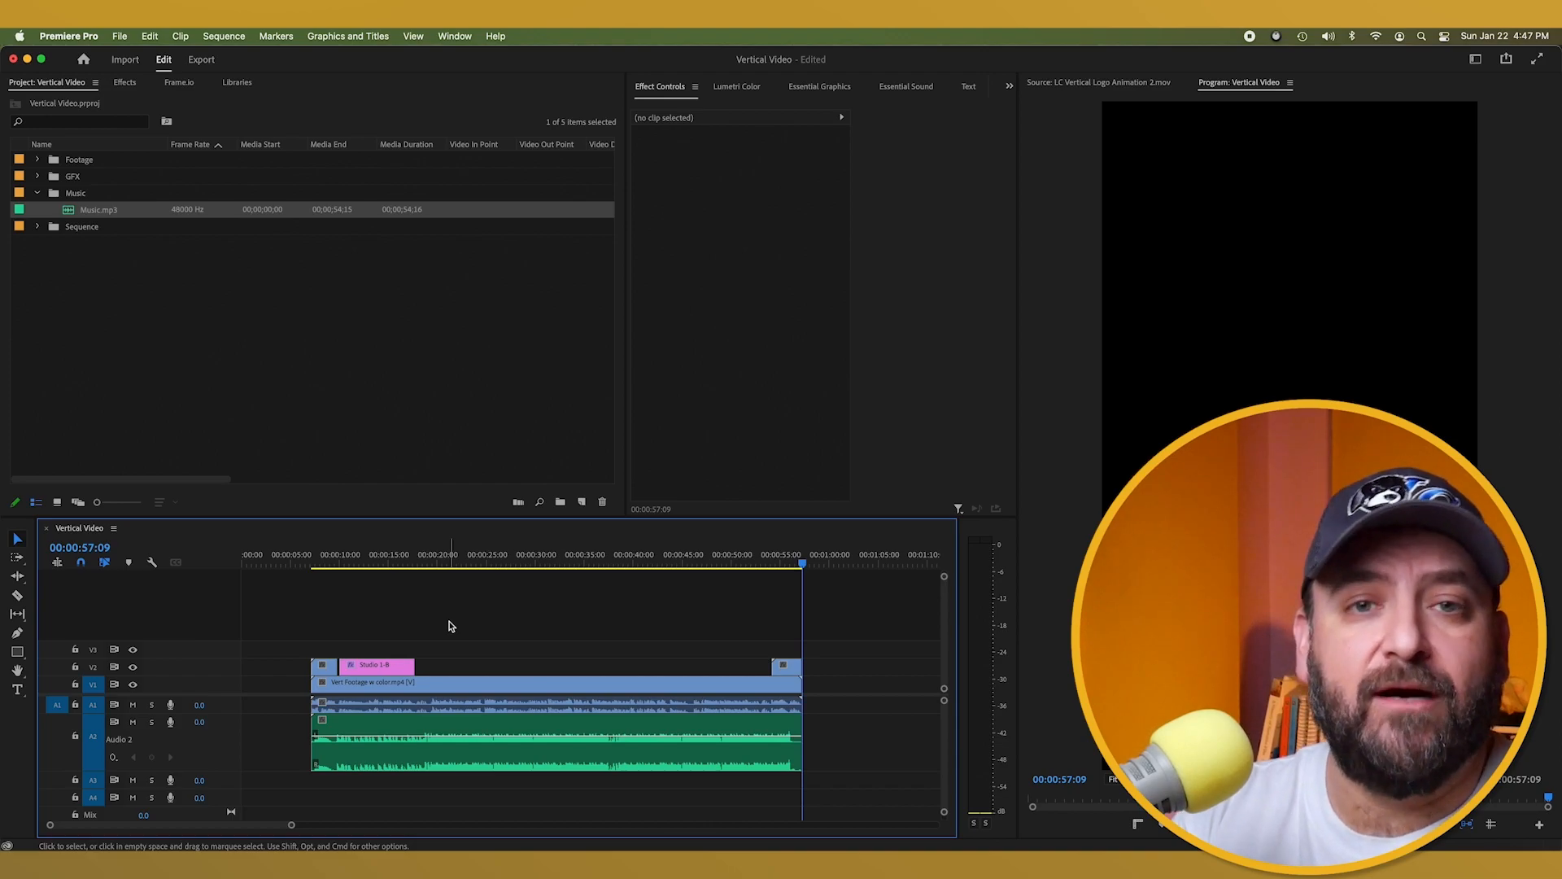
# Mark the sequence's in point at the start of the footage and its out point at the end of the footage
pyautogui.moveTo(440, 561); pyautogui.dragTo(327, 570)
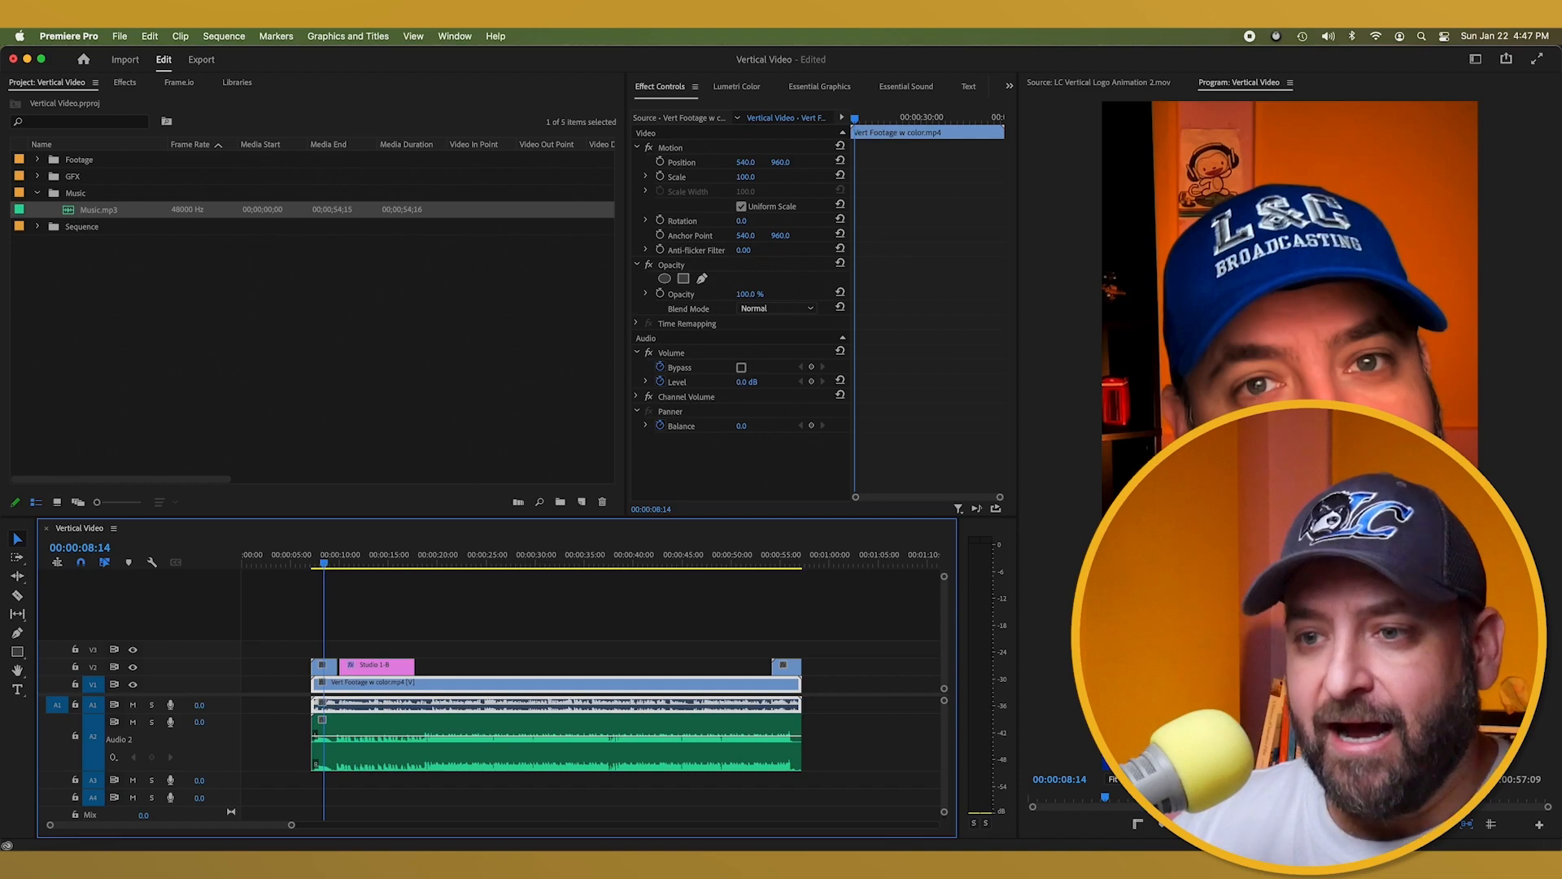
pyautogui.press('i')
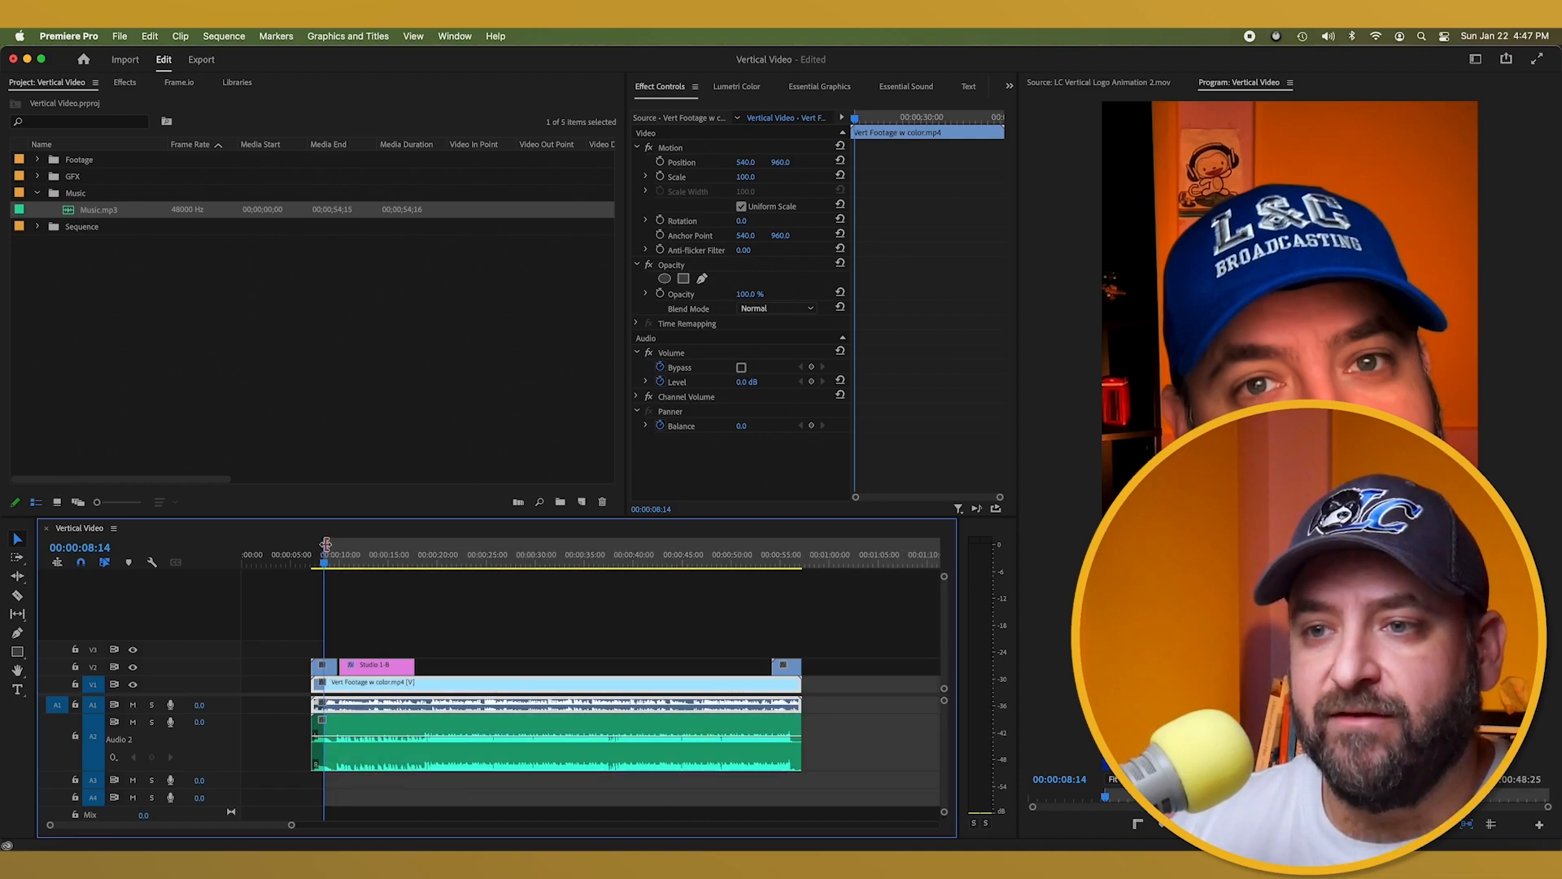
pyautogui.moveTo(324, 553); pyautogui.dragTo(352, 565)
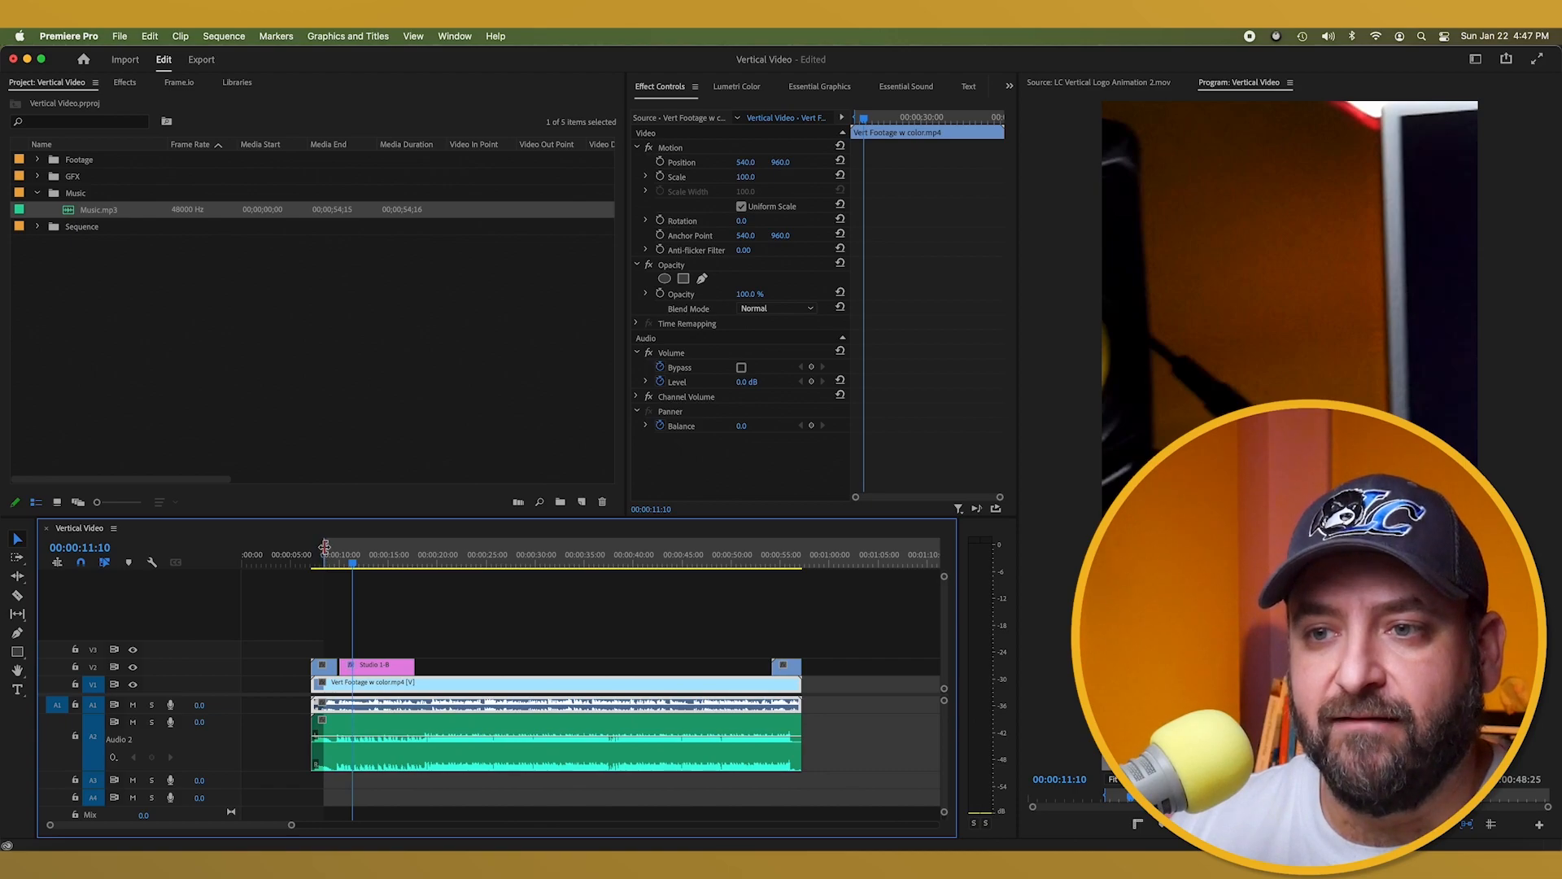
pyautogui.moveTo(323, 545); pyautogui.dragTo(317, 545)
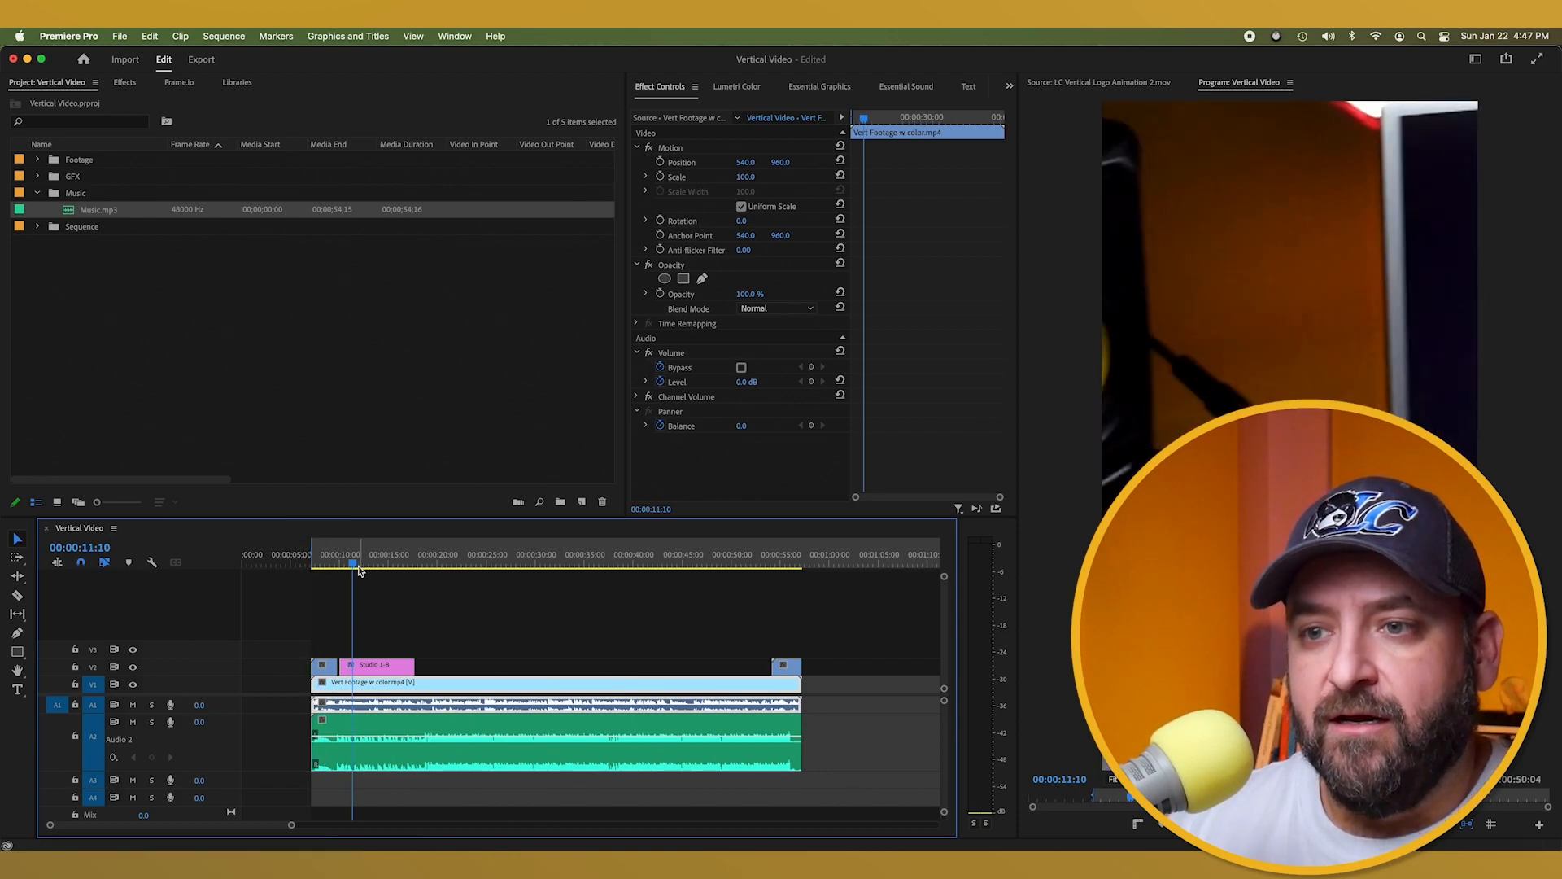
pyautogui.moveTo(353, 559); pyautogui.dragTo(803, 579)
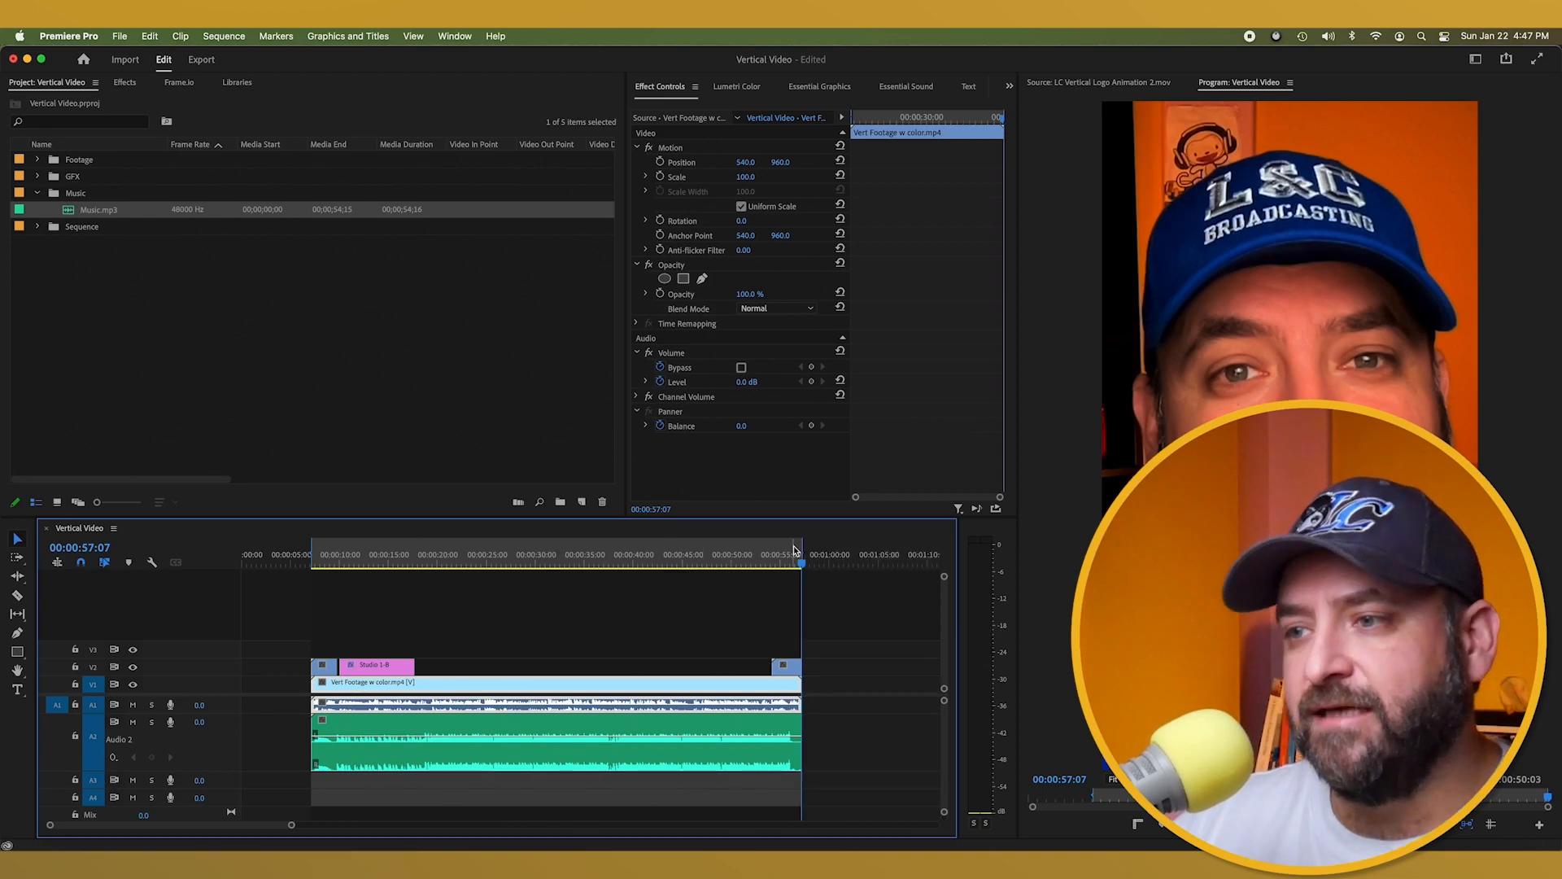
pyautogui.click(829, 547)
pyautogui.moveTo(830, 547); pyautogui.dragTo(552, 560)
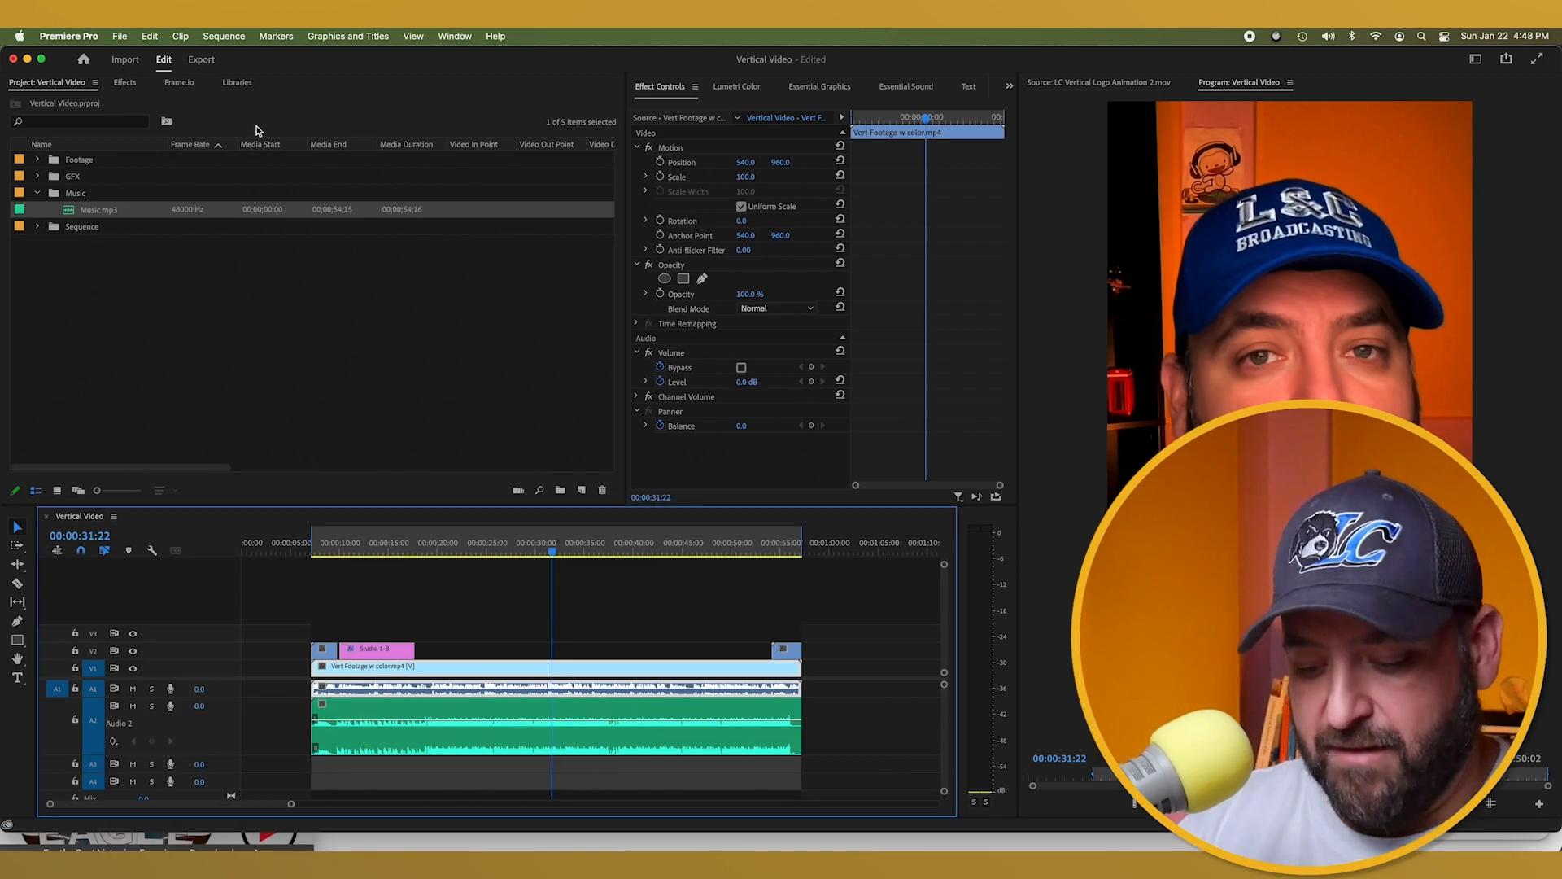
# Open the export settings for the sequence and turn off Loudness Normalization
pyautogui.click(201, 59)
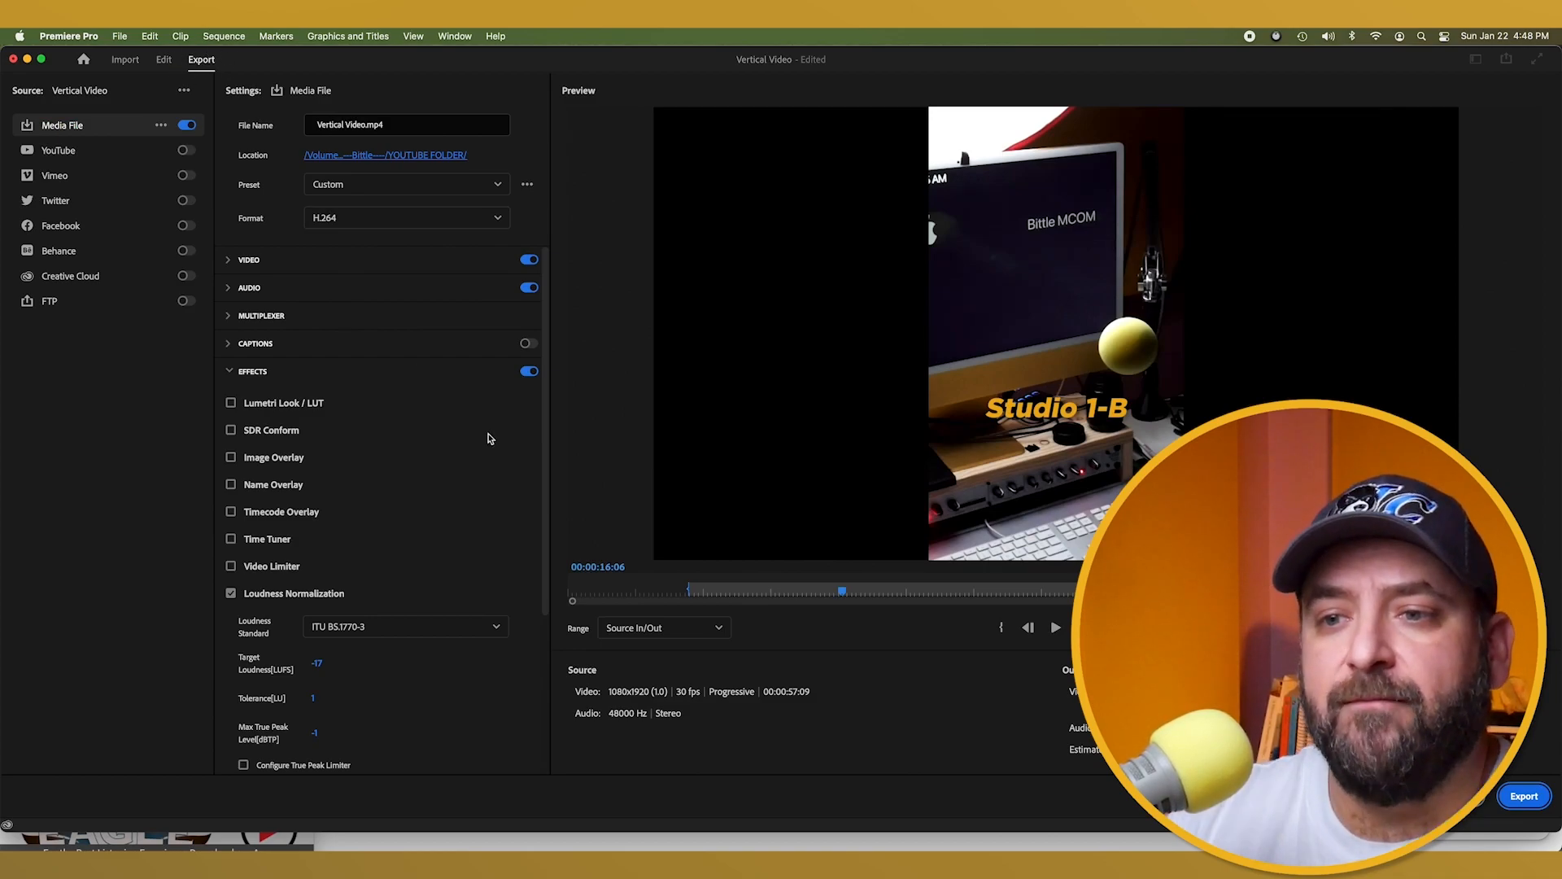
pyautogui.click(231, 594)
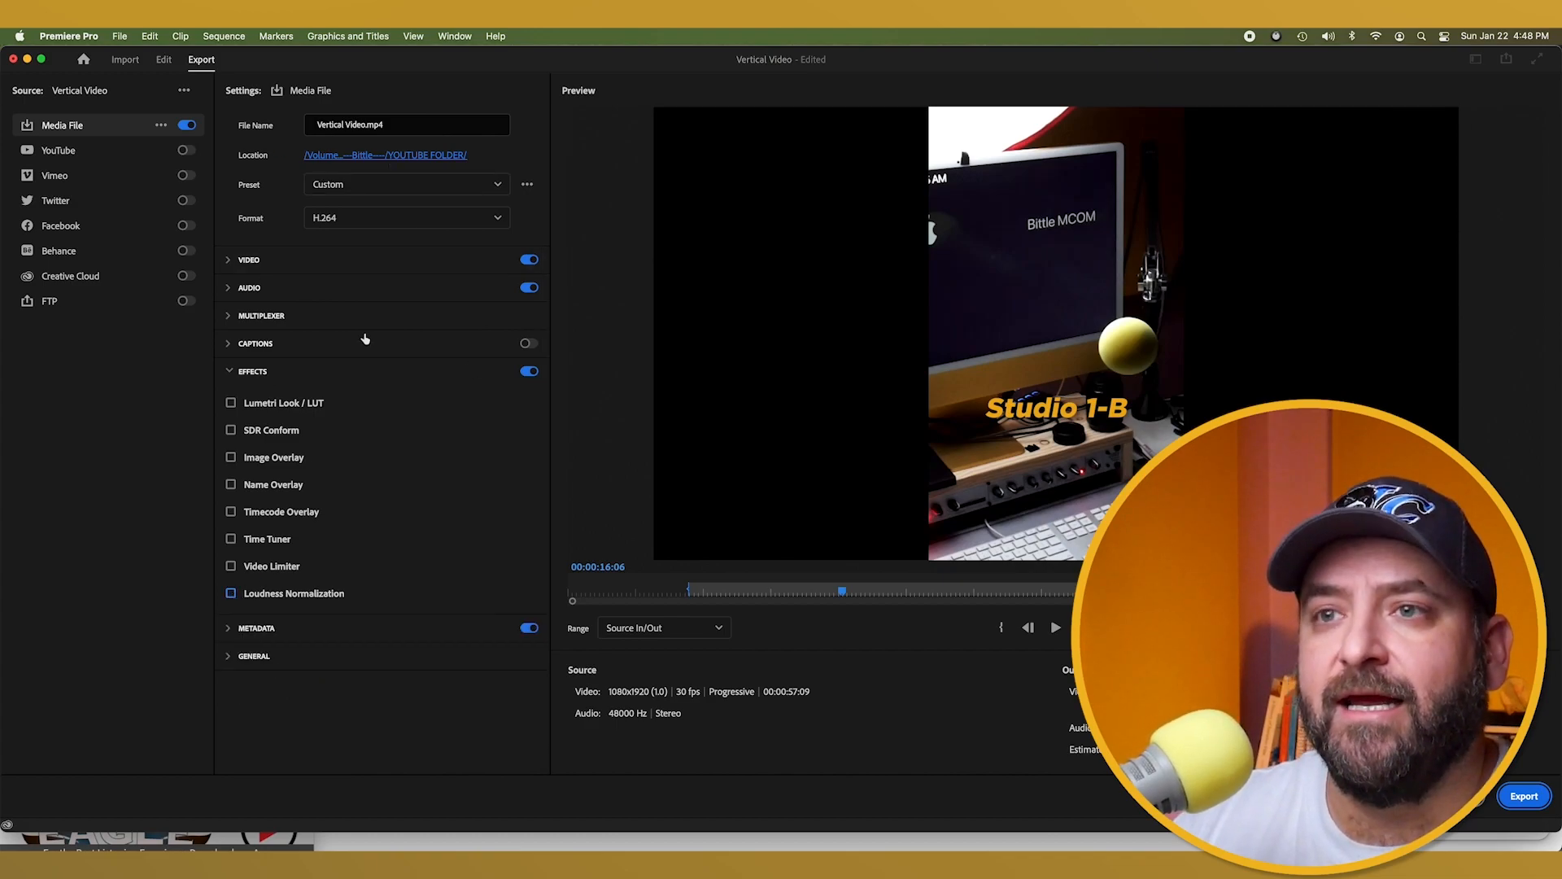
# Set the Desktop as the save location for the exported Vertical Video.mp4 file
pyautogui.click(408, 128)
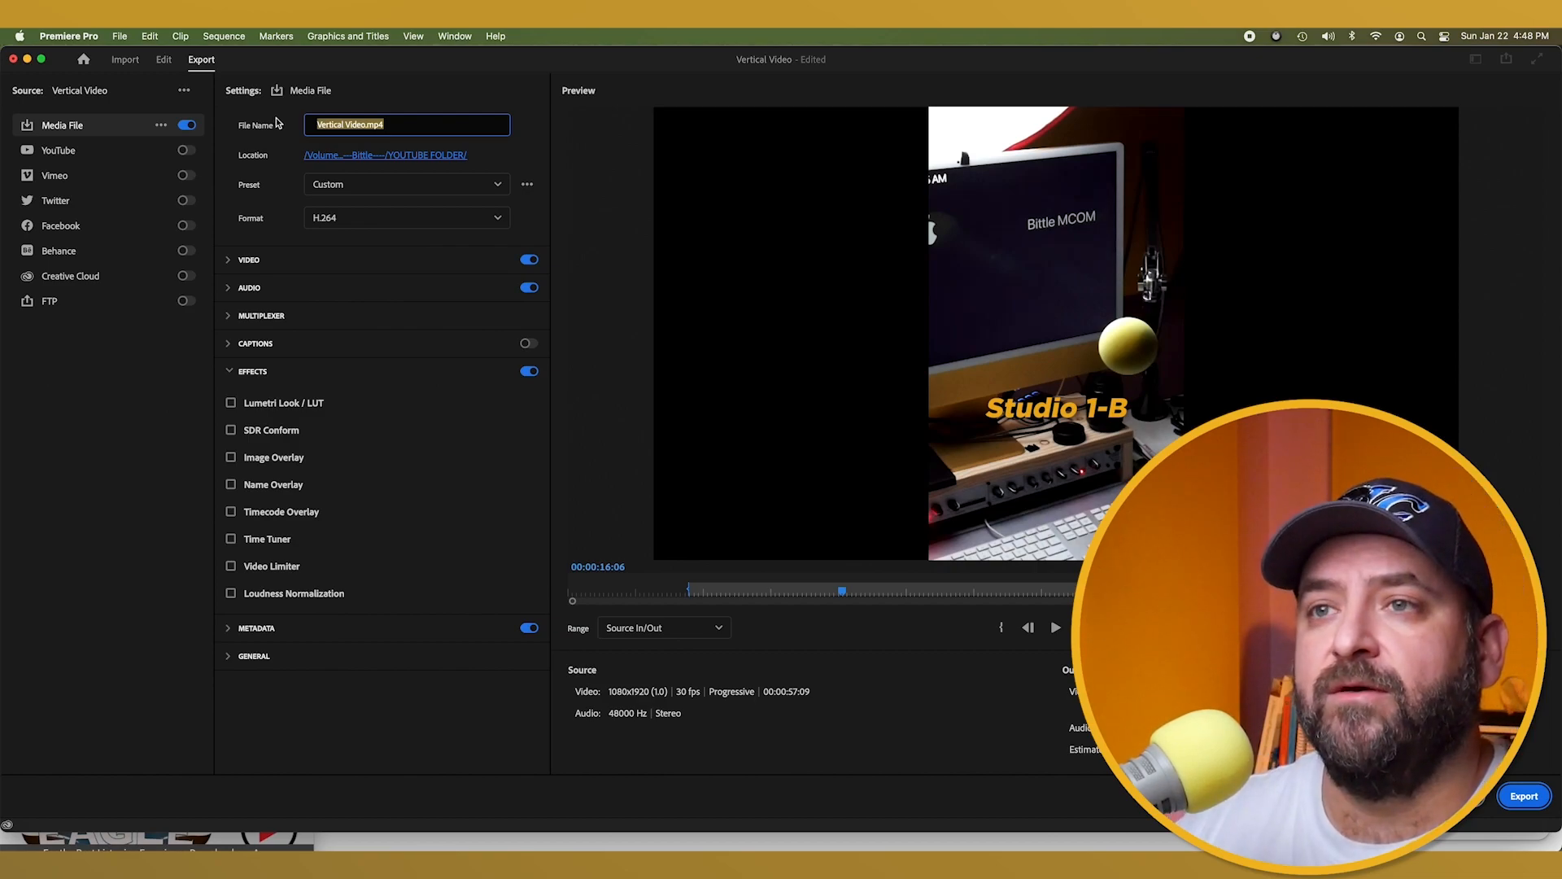
pyautogui.click(393, 156)
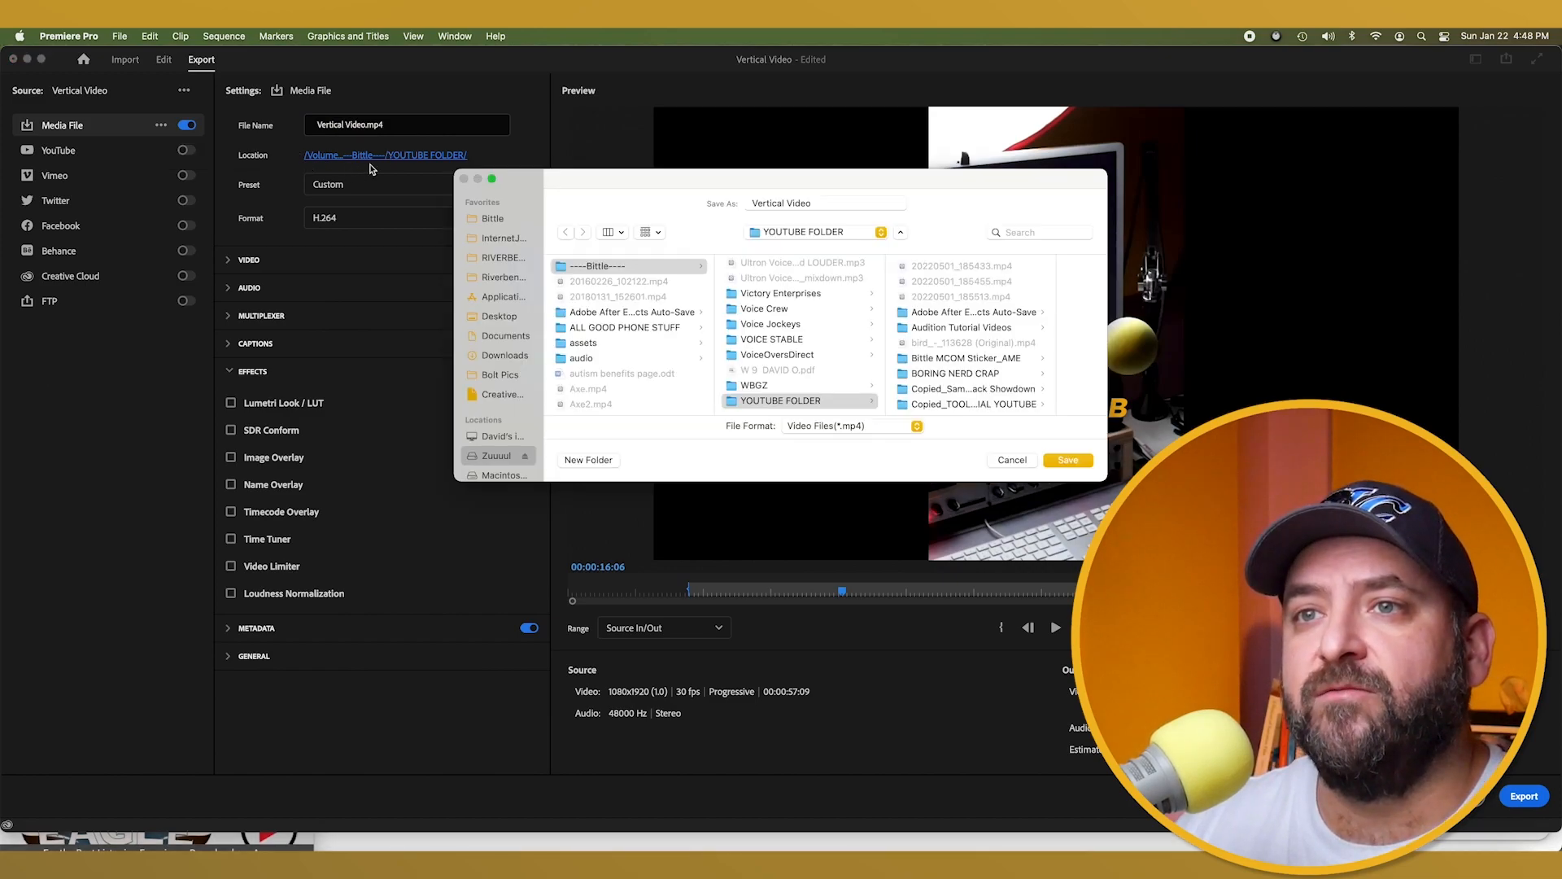
pyautogui.scroll(-2, 510, 363)
pyautogui.scroll(2, 489, 356)
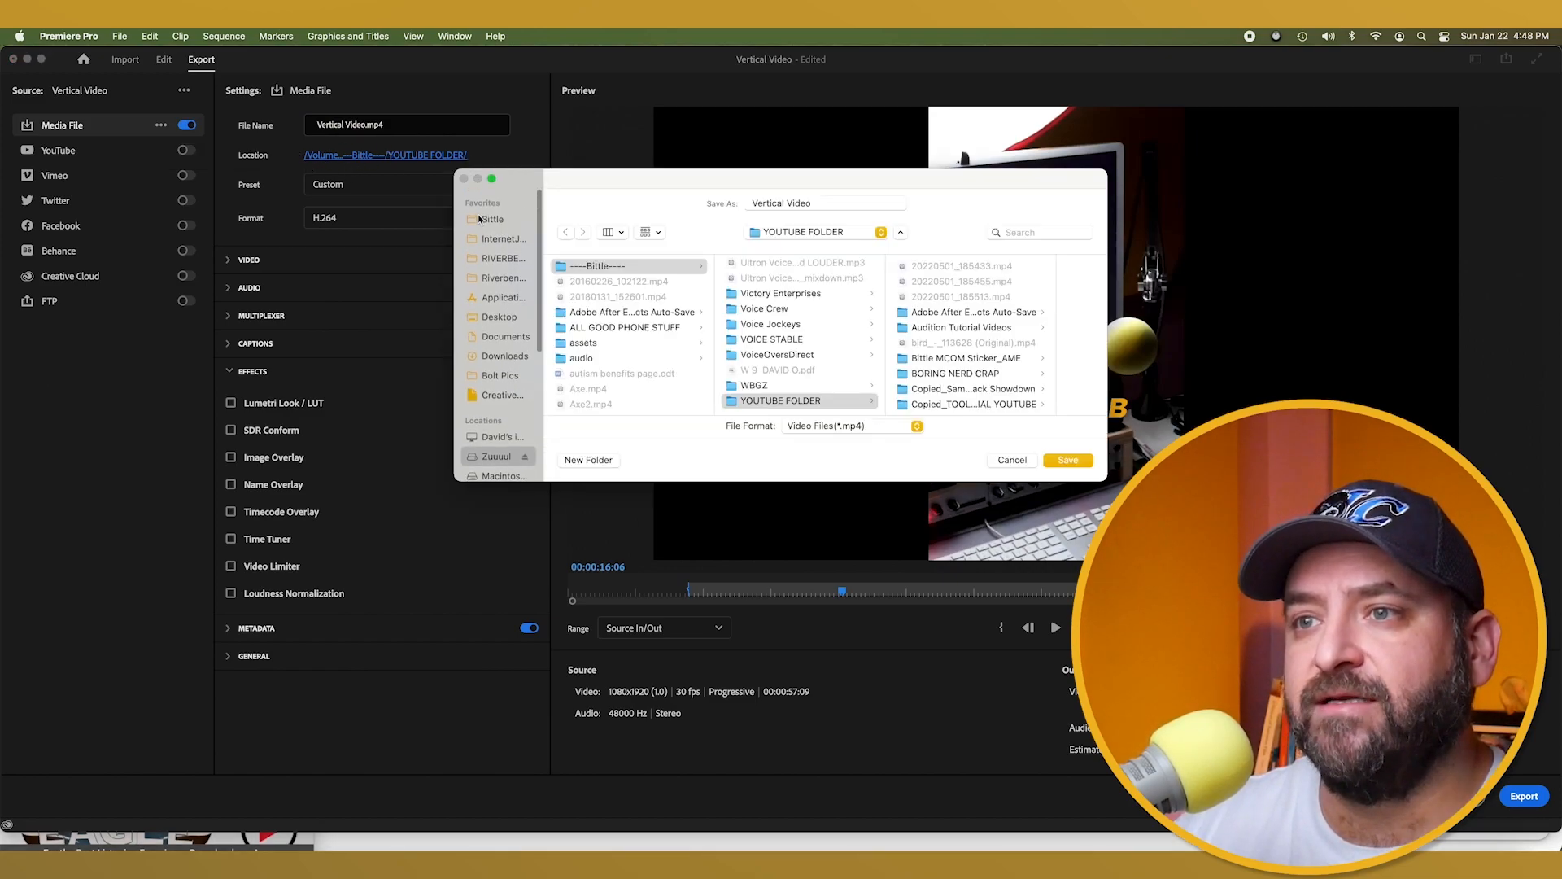
pyautogui.click(497, 317)
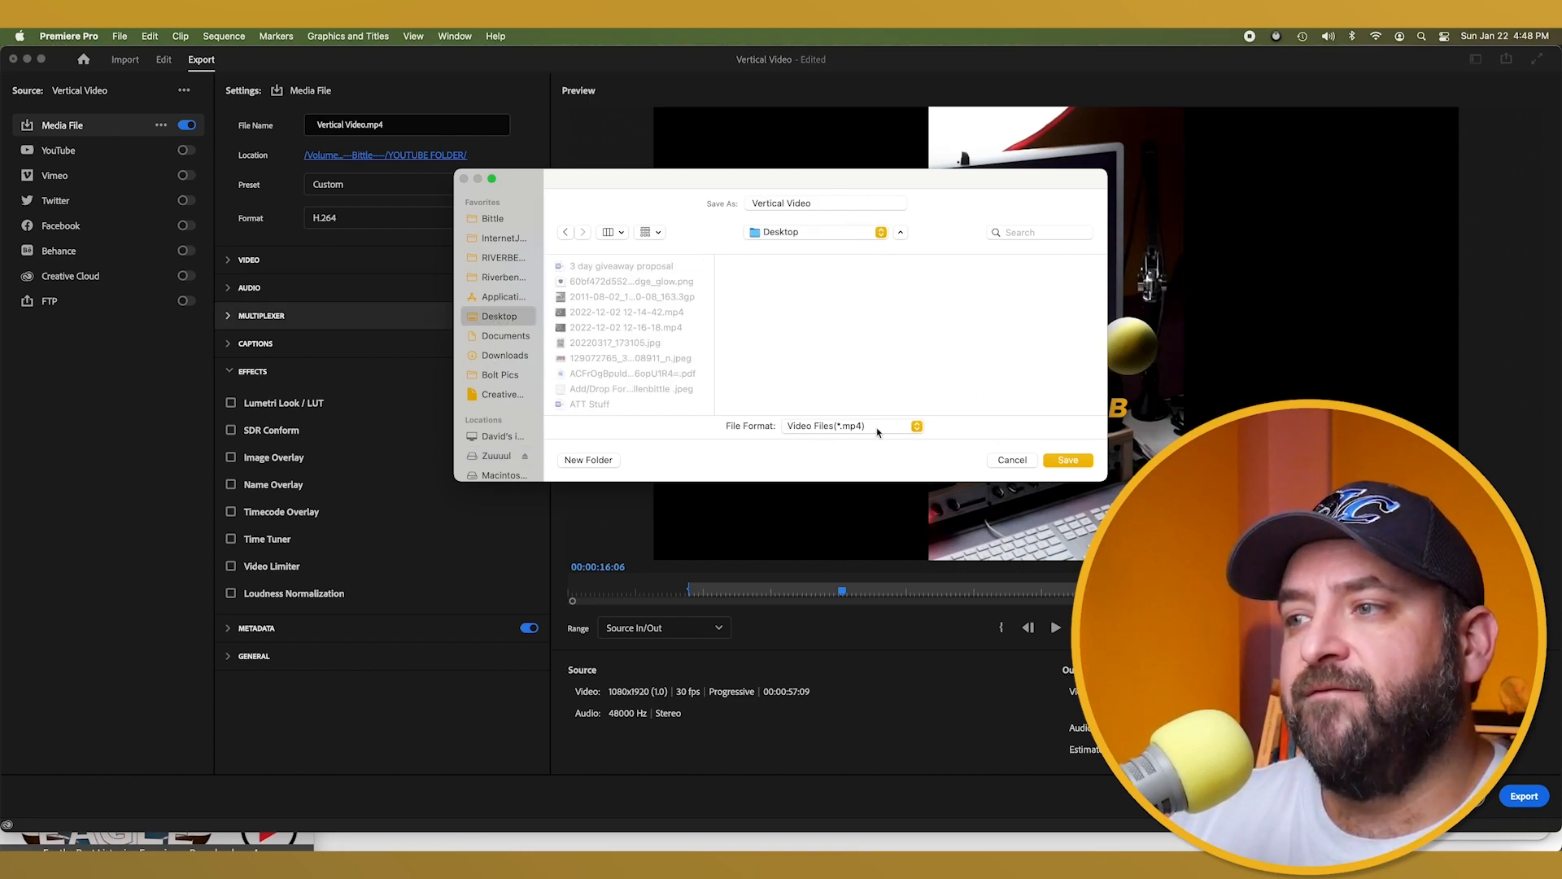
pyautogui.click(1068, 461)
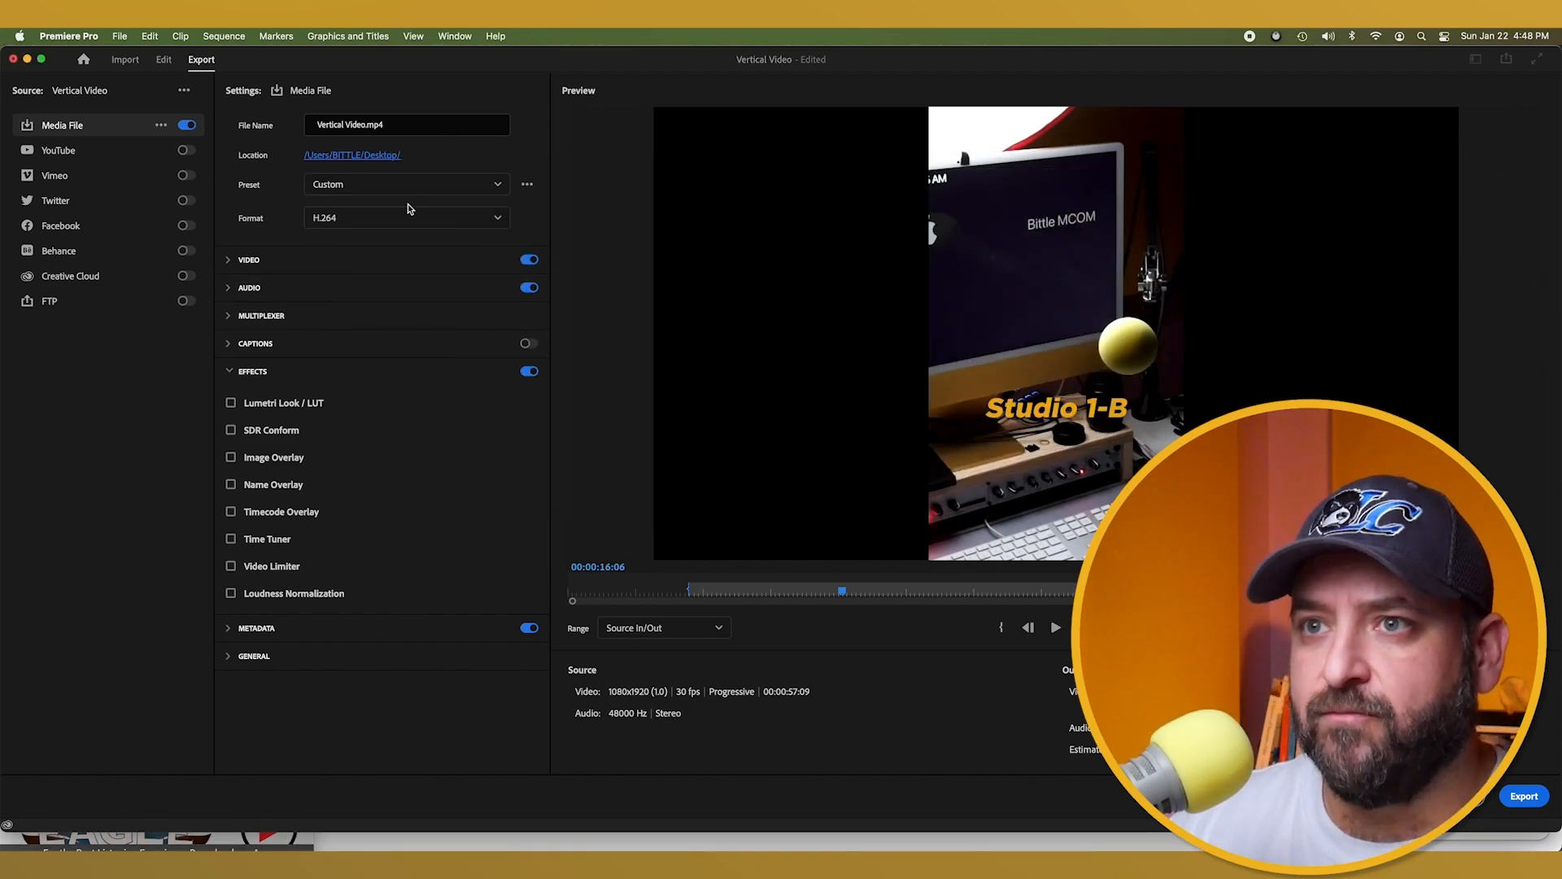
# Choose the Match Source - Adaptive High Bitrate export preset and collapse the Effects settings
pyautogui.click(505, 187)
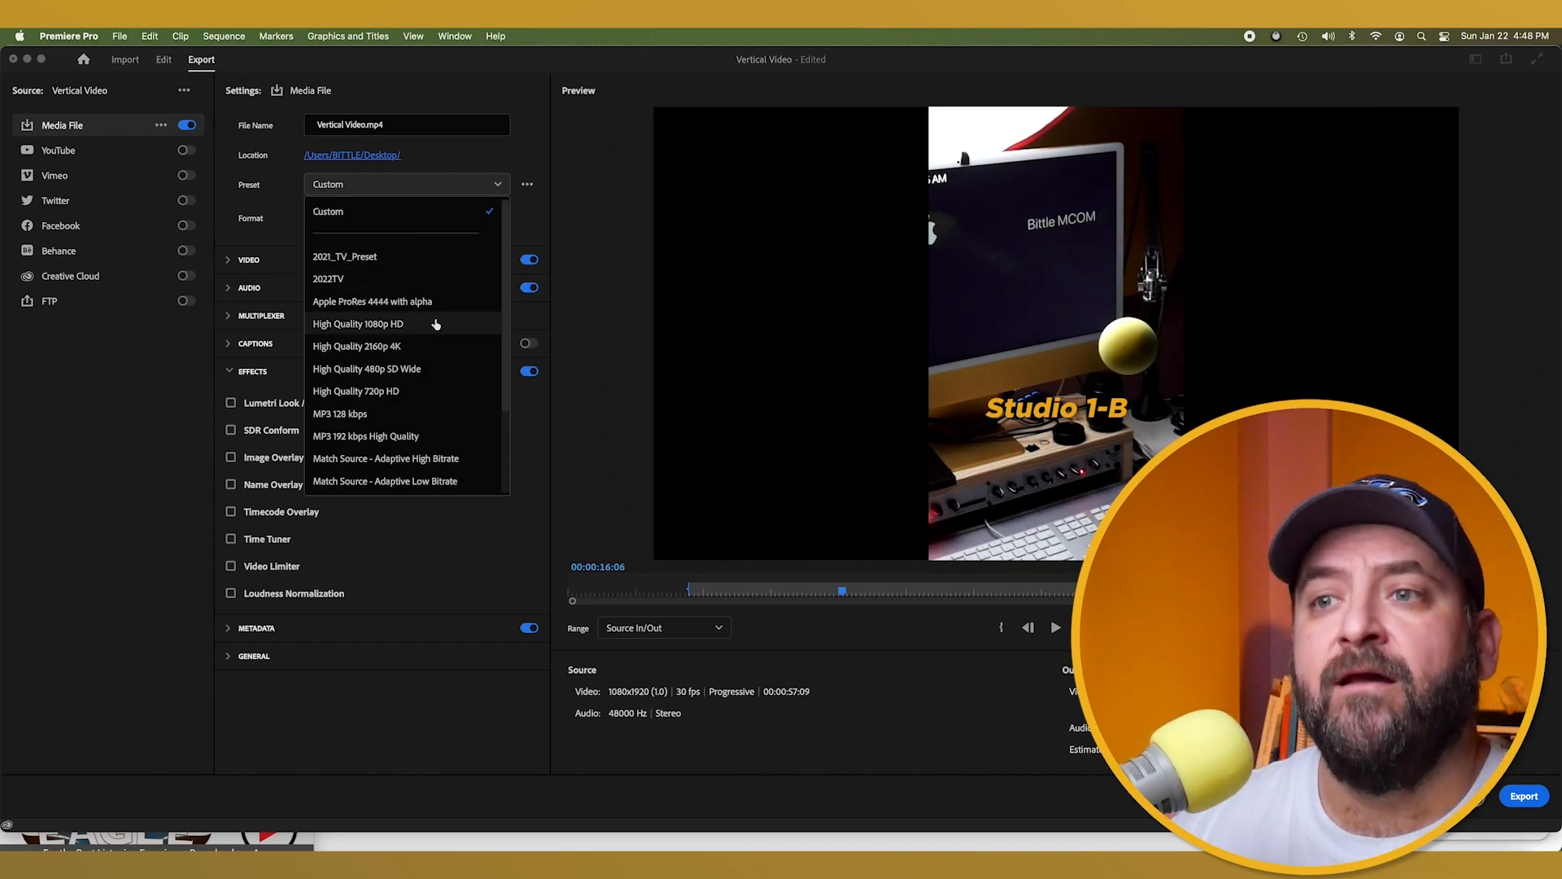
pyautogui.scroll(-3, 464, 367)
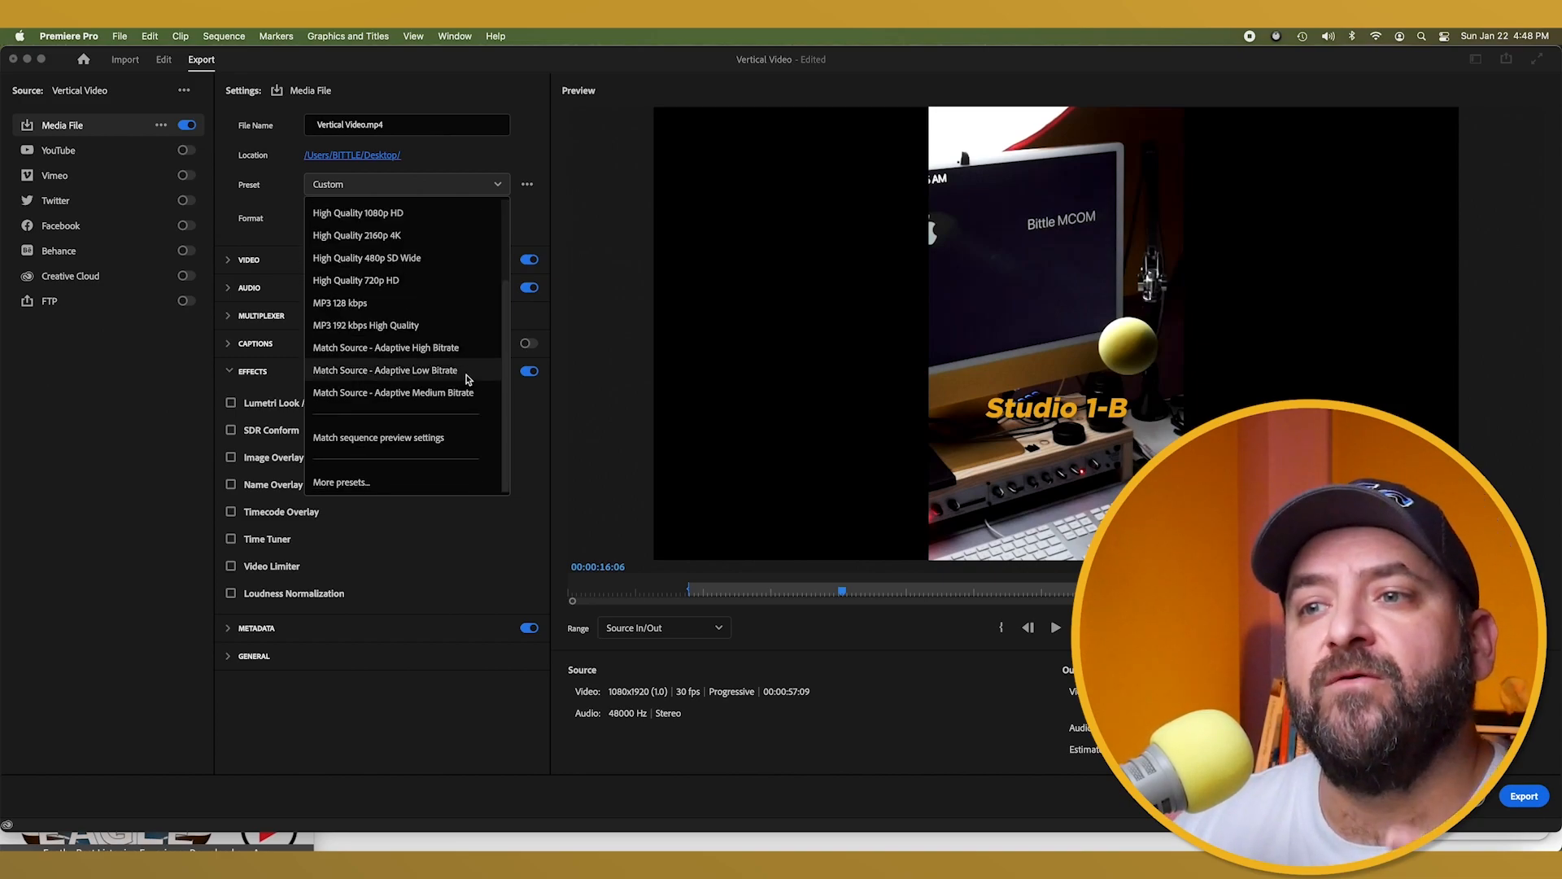
pyautogui.click(351, 348)
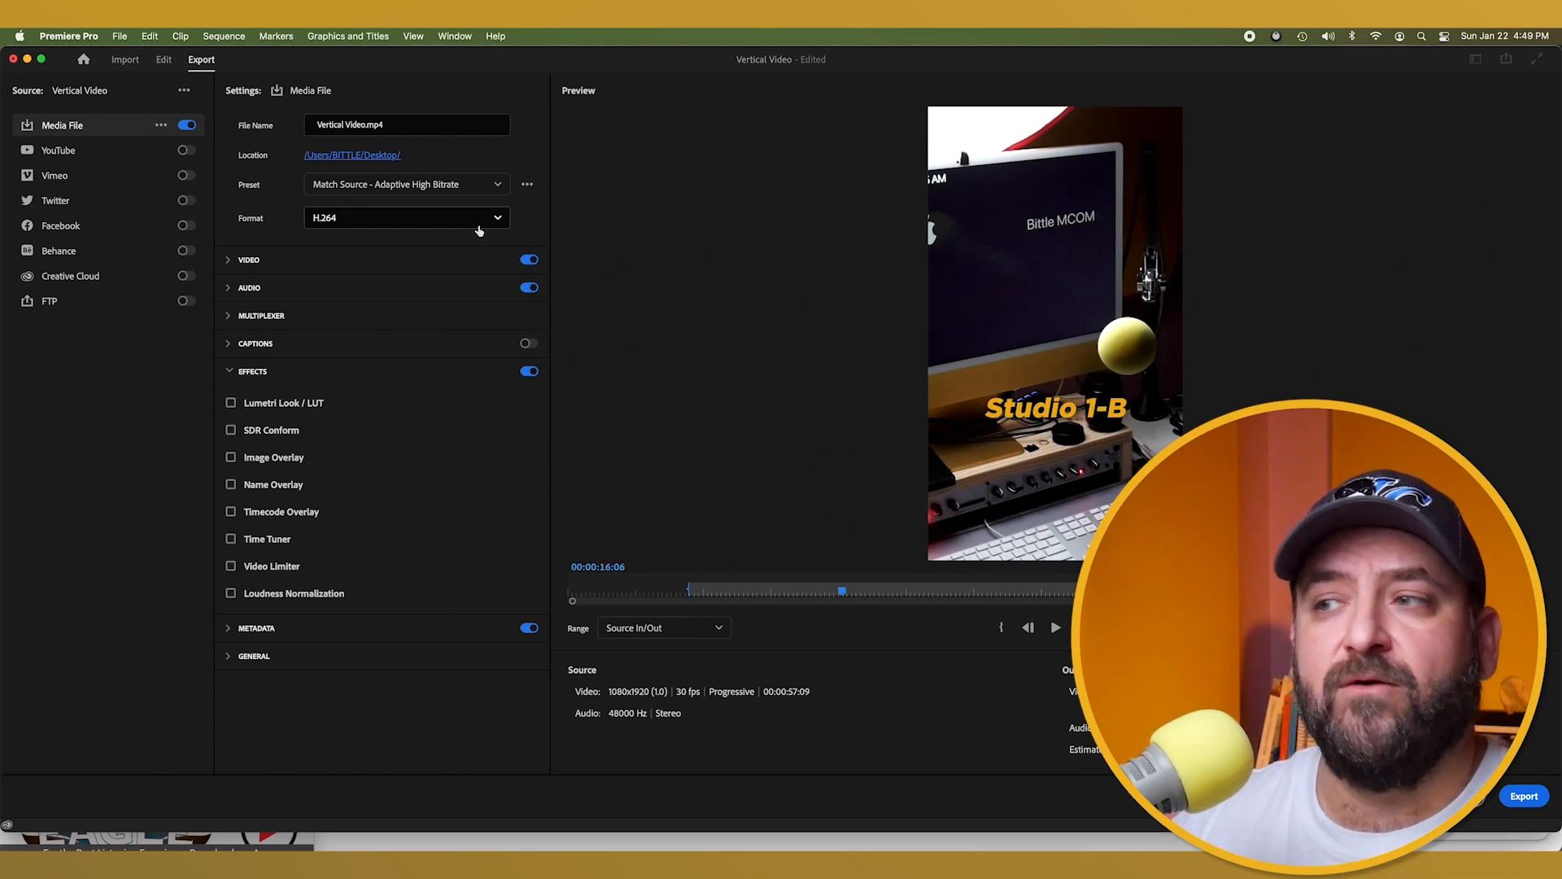
pyautogui.click(436, 374)
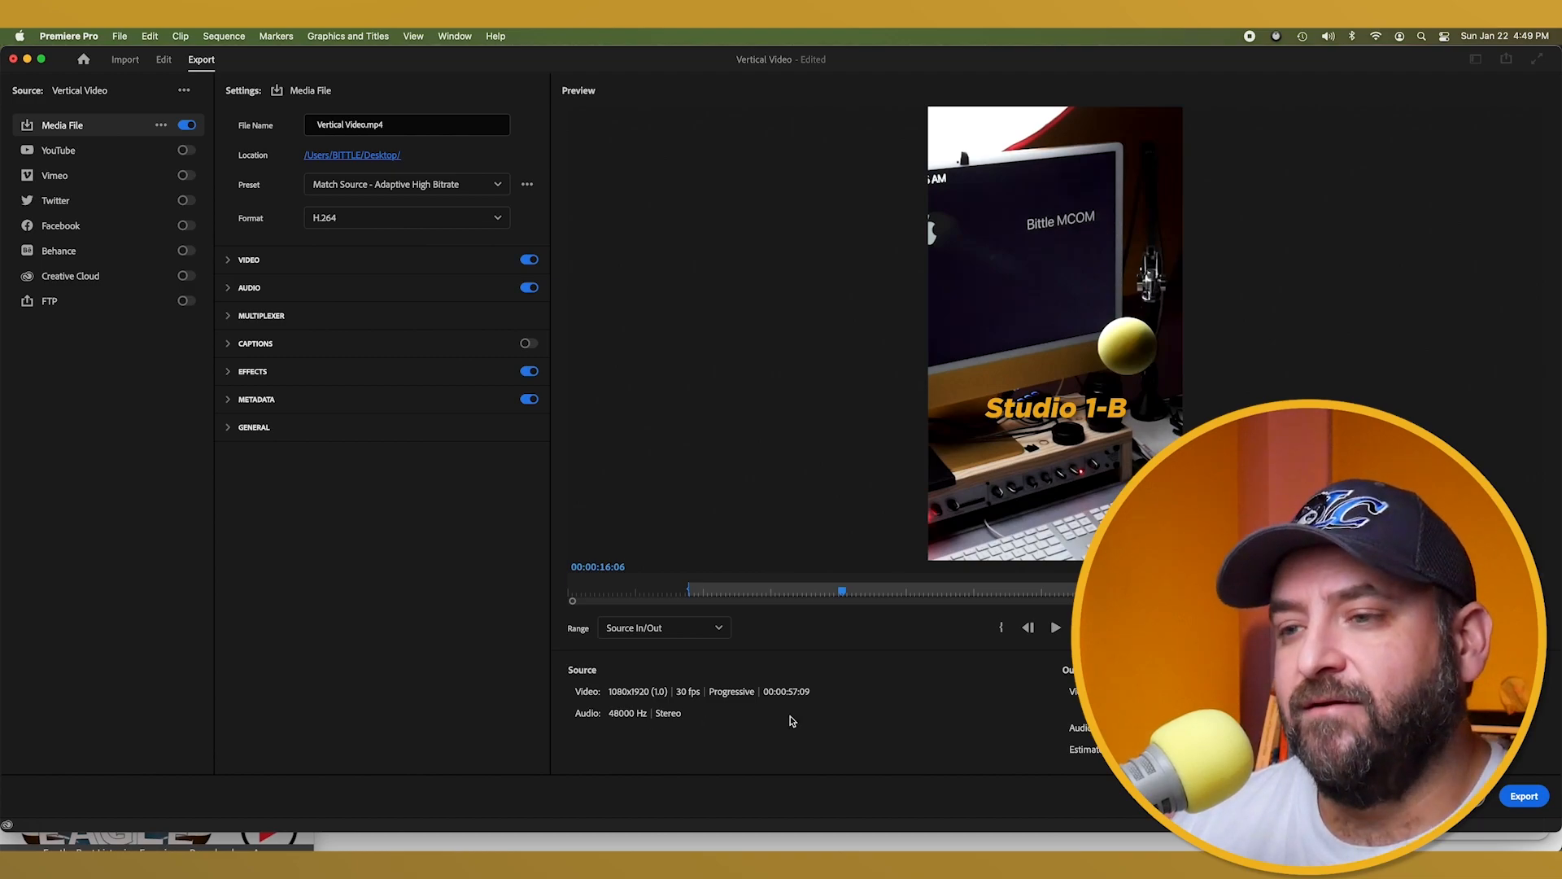
# Switch the export range to Entire Source
pyautogui.click(716, 627)
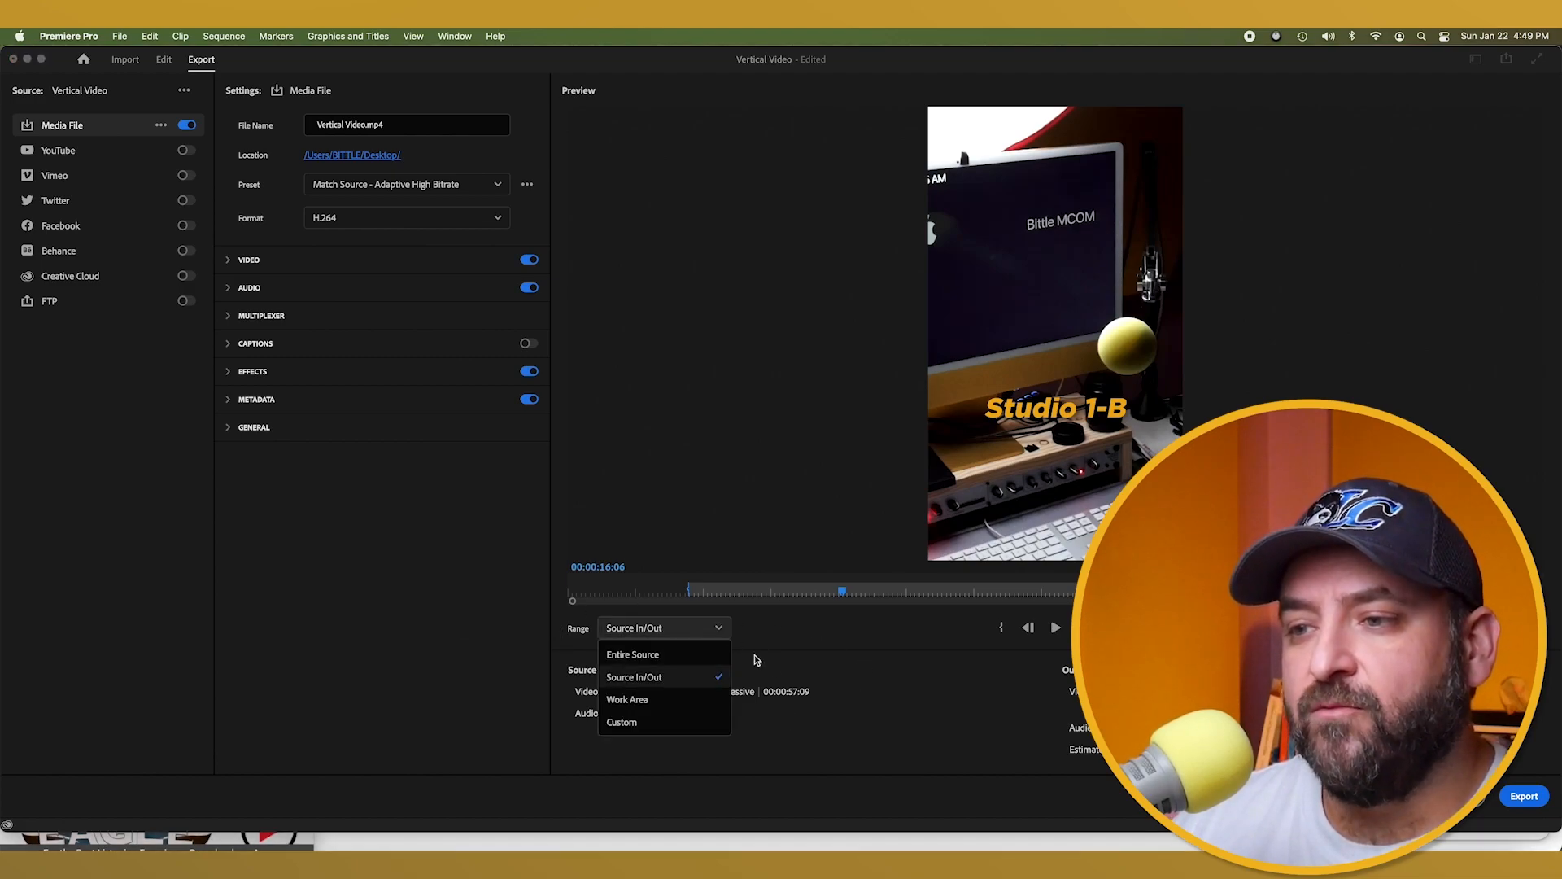
pyautogui.click(647, 654)
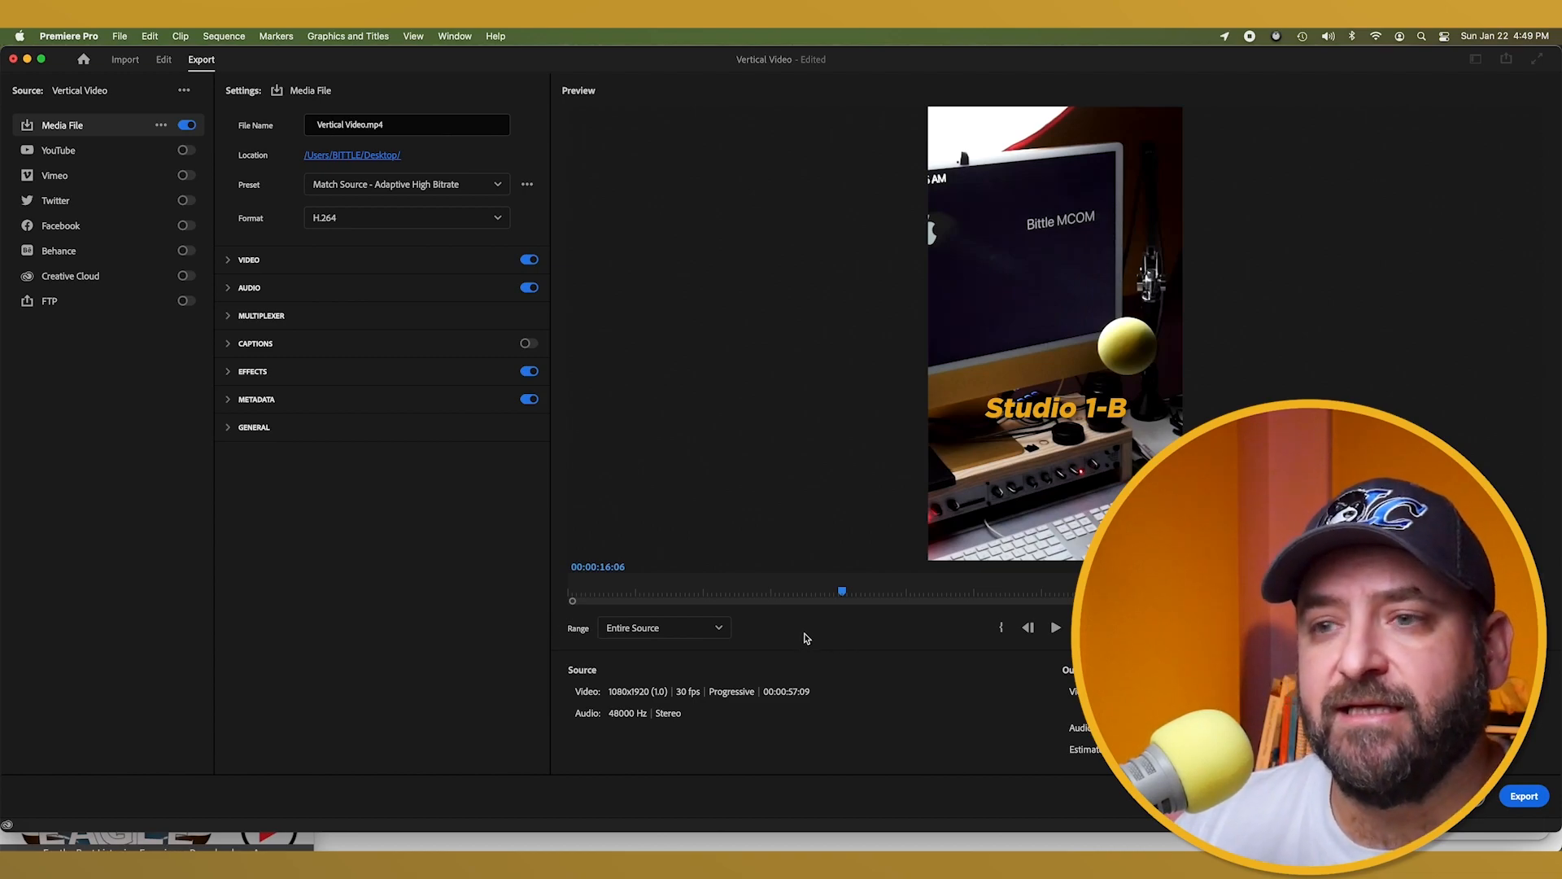
# Set the export range to Source In/Out and export the video
pyautogui.click(721, 628)
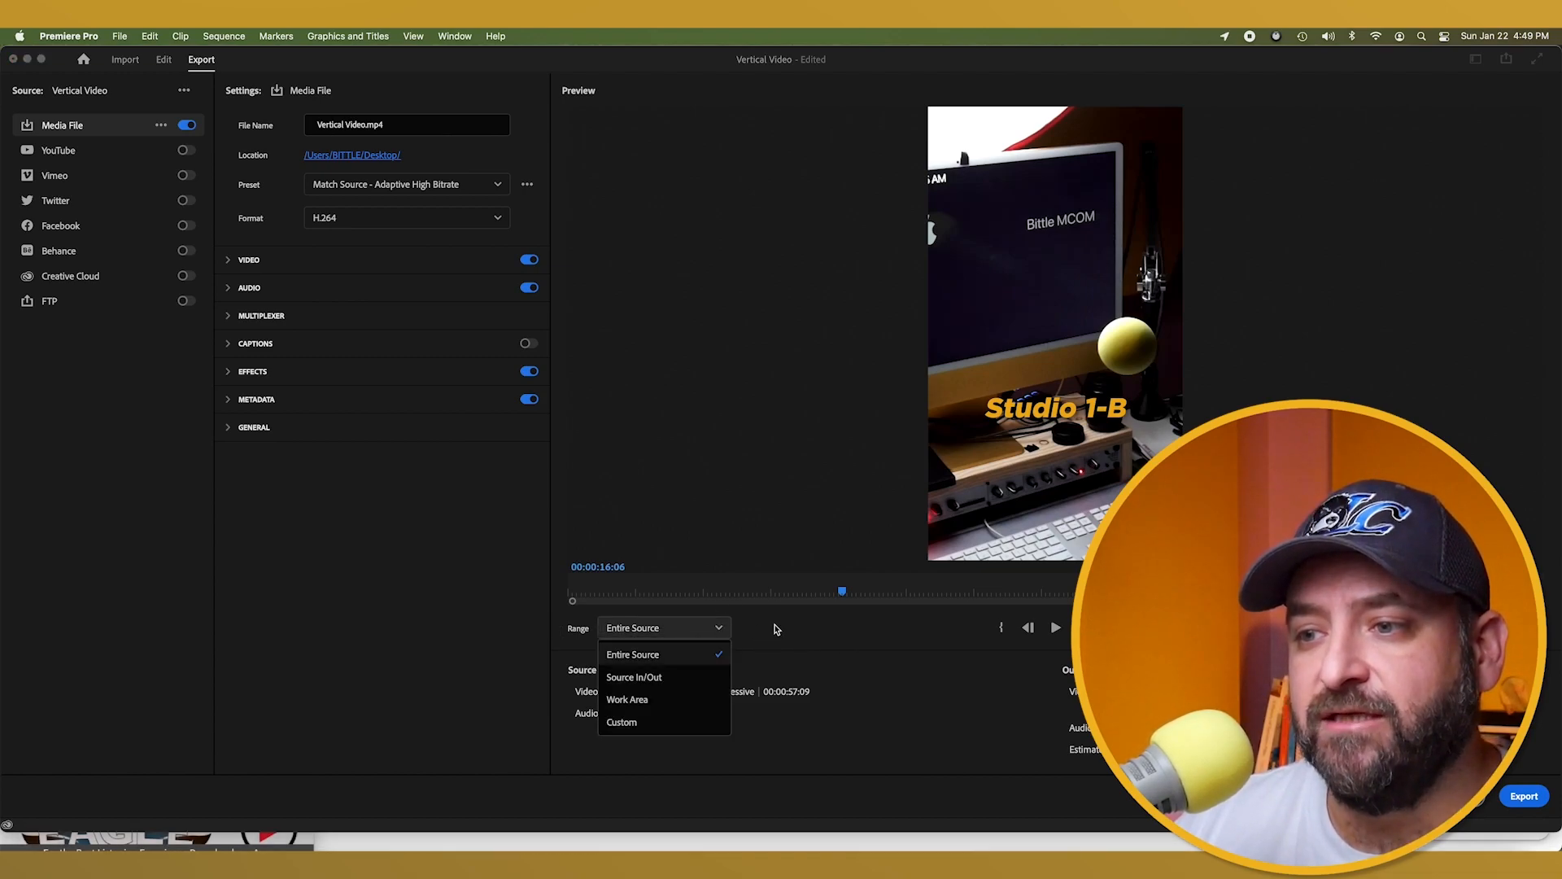
pyautogui.click(628, 678)
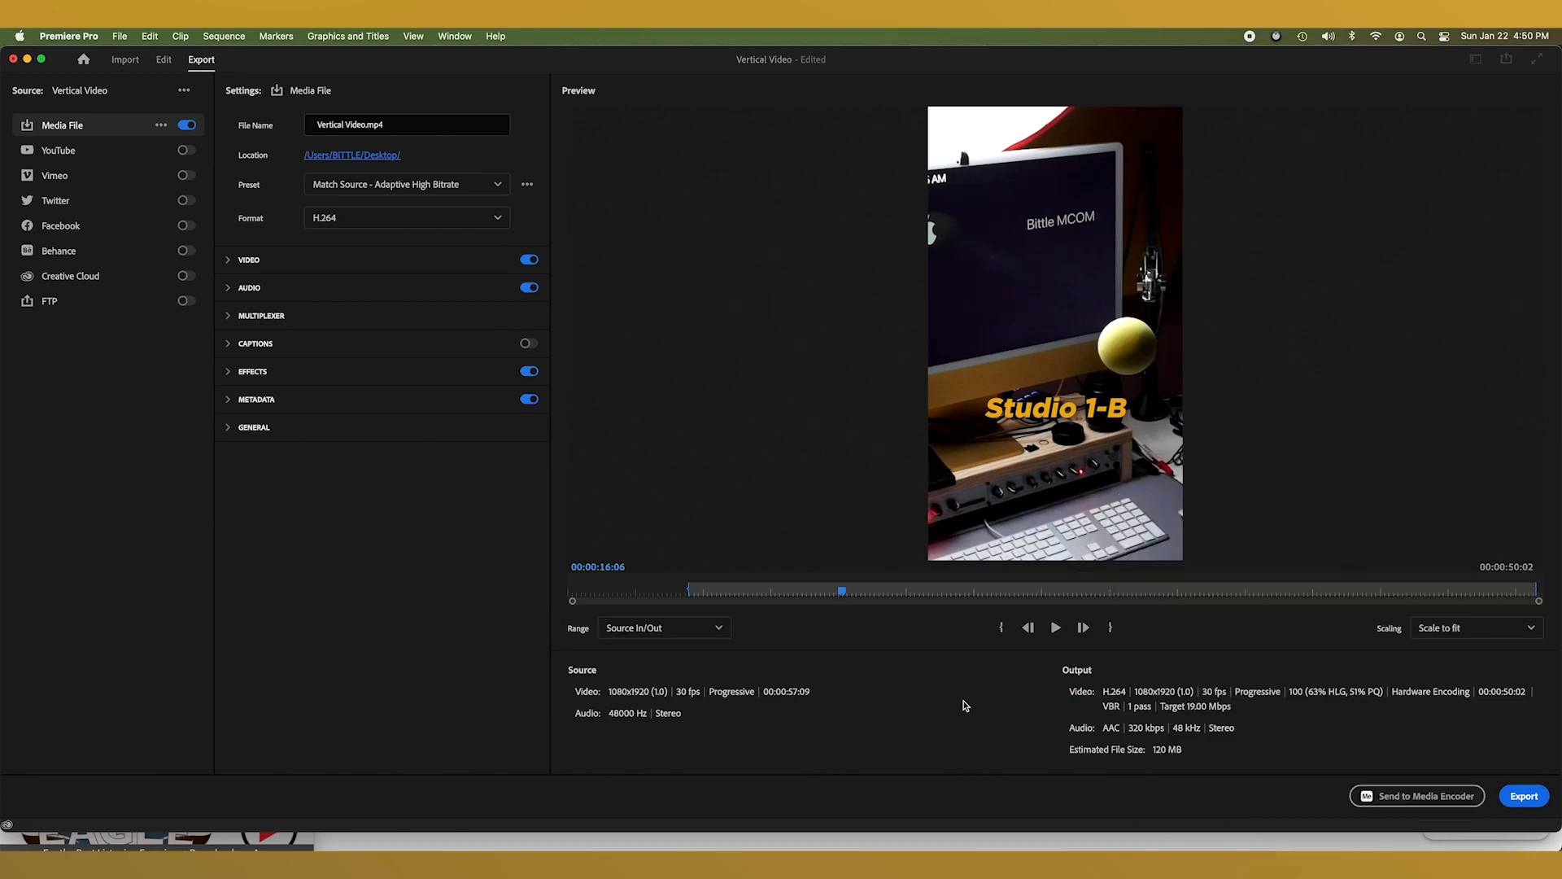
pyautogui.click(1524, 796)
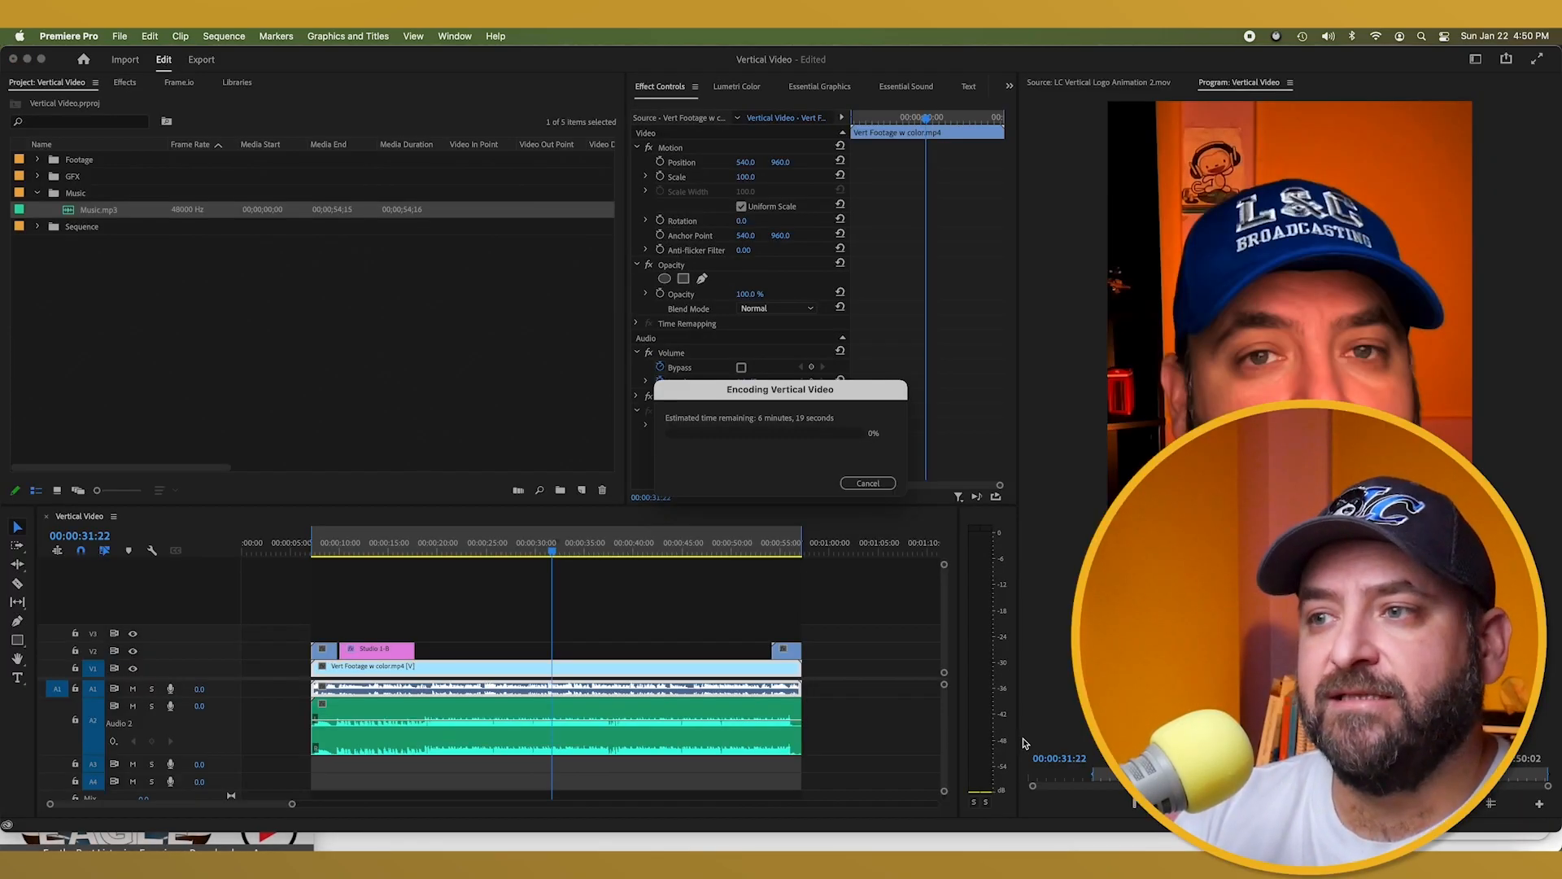